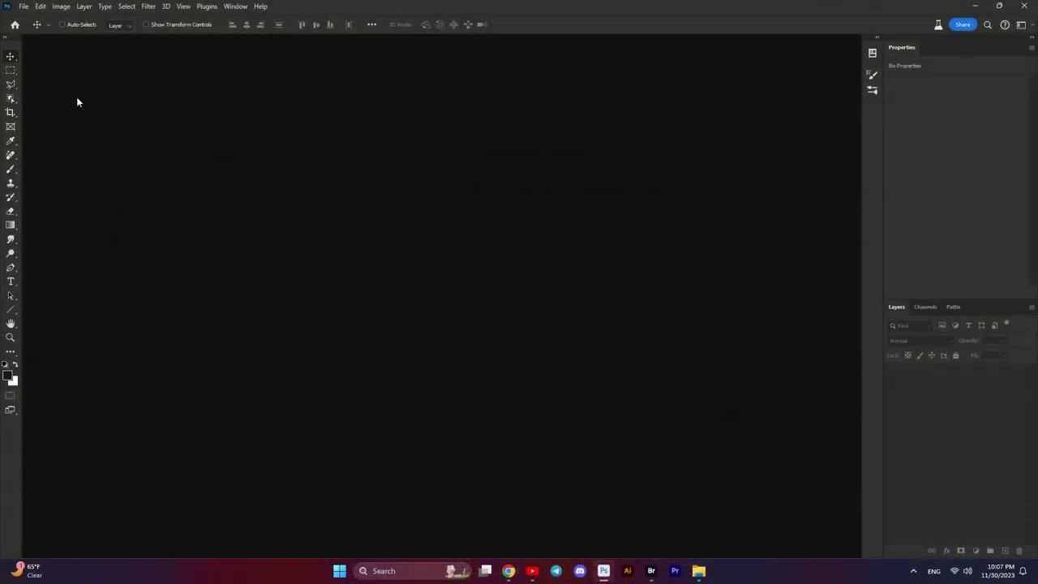
- Create a new 2600 × 3400 px document
{"action": "left_click", "coordinate": [23, 6]}
{"action": "left_click", "coordinate": [36, 19]}
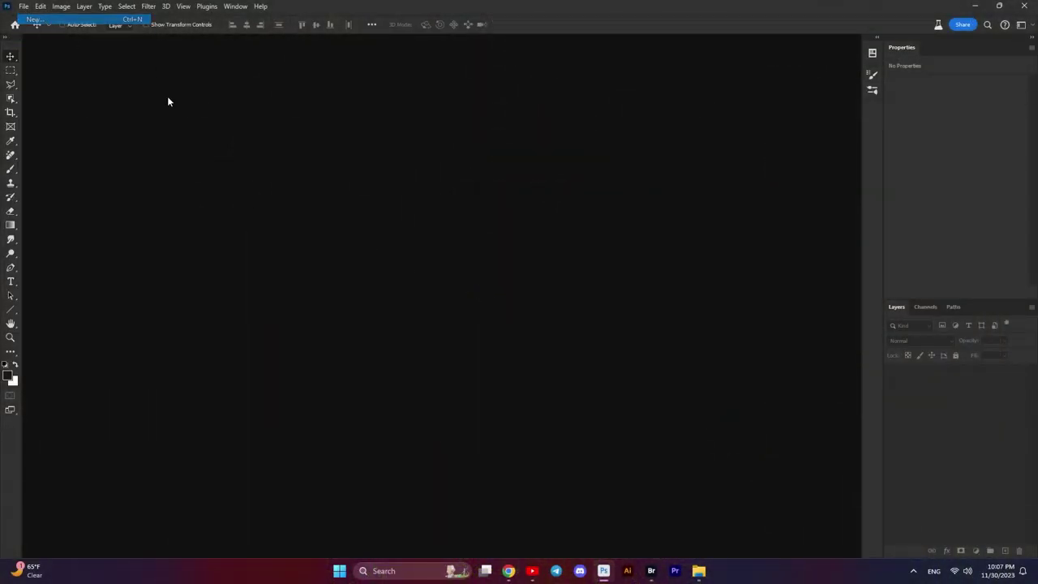
{"action": "double_click", "coordinate": [679, 184]}
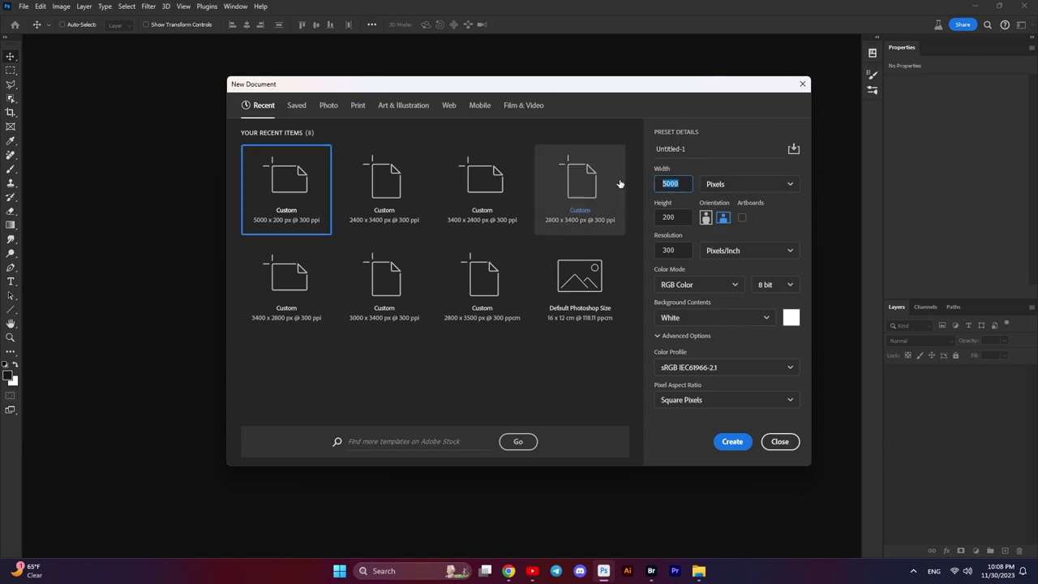
{"action": "type", "text": "26"}
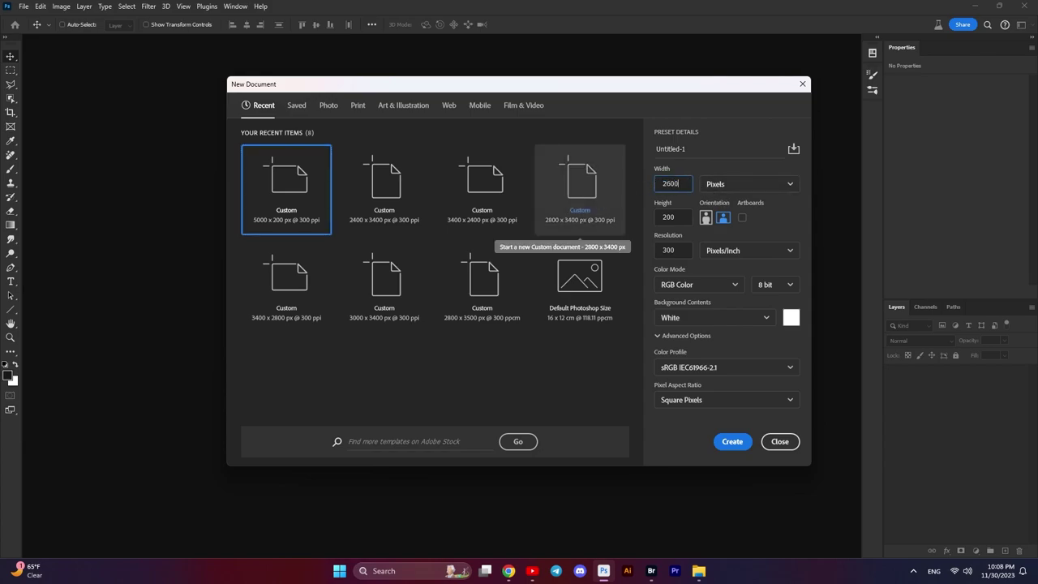
{"action": "key", "text": "Tab"}
{"action": "type", "text": "34"}
{"action": "left_click", "coordinate": [732, 442]}
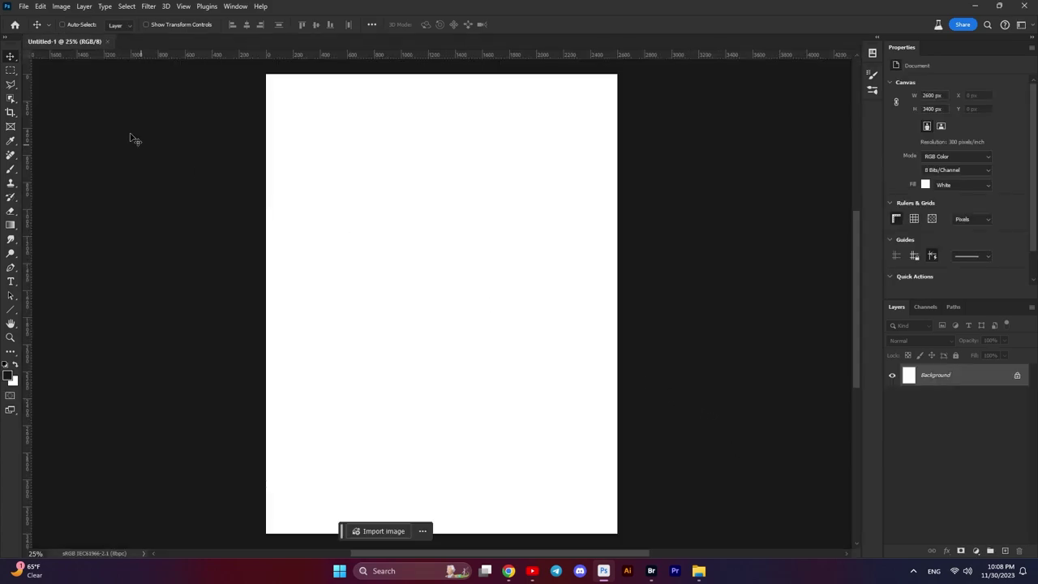
- Convert the document to ProPhoto RGB and 16 bits per channel
{"action": "left_click", "coordinate": [40, 6]}
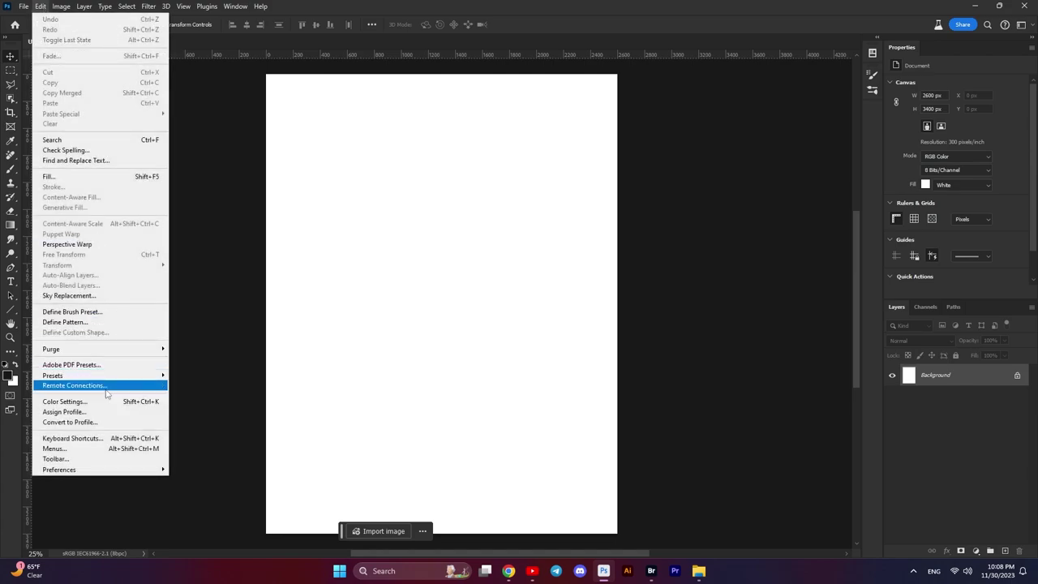
{"action": "left_click", "coordinate": [69, 421]}
{"action": "left_click", "coordinate": [474, 178]}
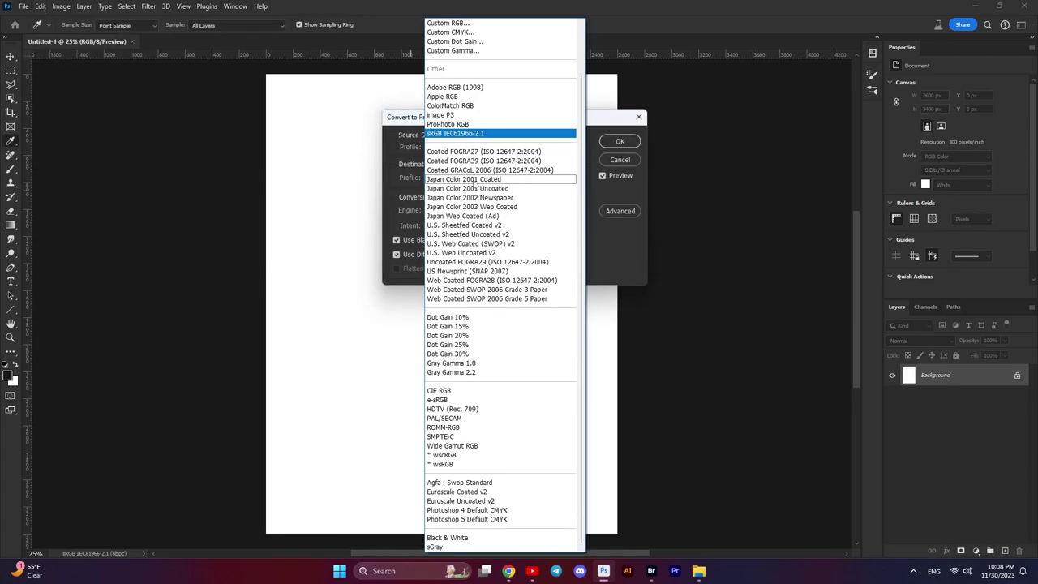
{"action": "left_click", "coordinate": [451, 123]}
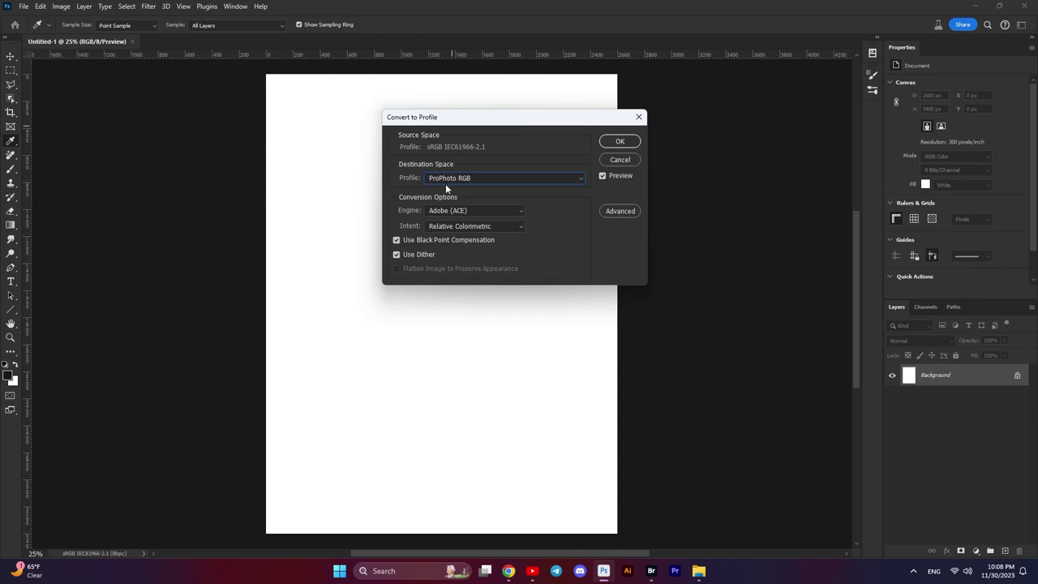
{"action": "left_click", "coordinate": [619, 143]}
{"action": "key", "text": "v"}
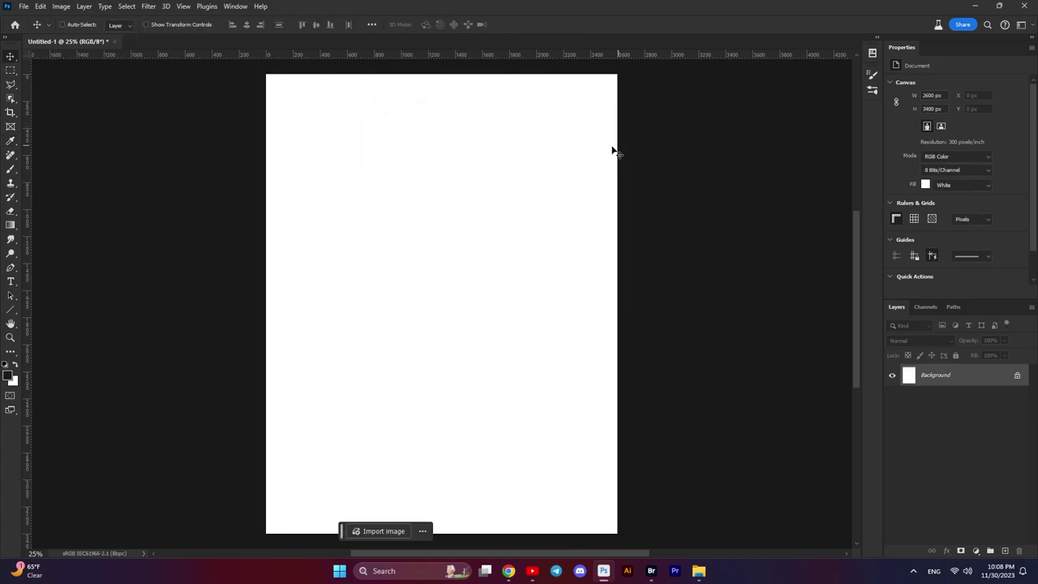
{"action": "left_click", "coordinate": [62, 6]}
{"action": "mouse_move", "coordinate": [68, 19]}
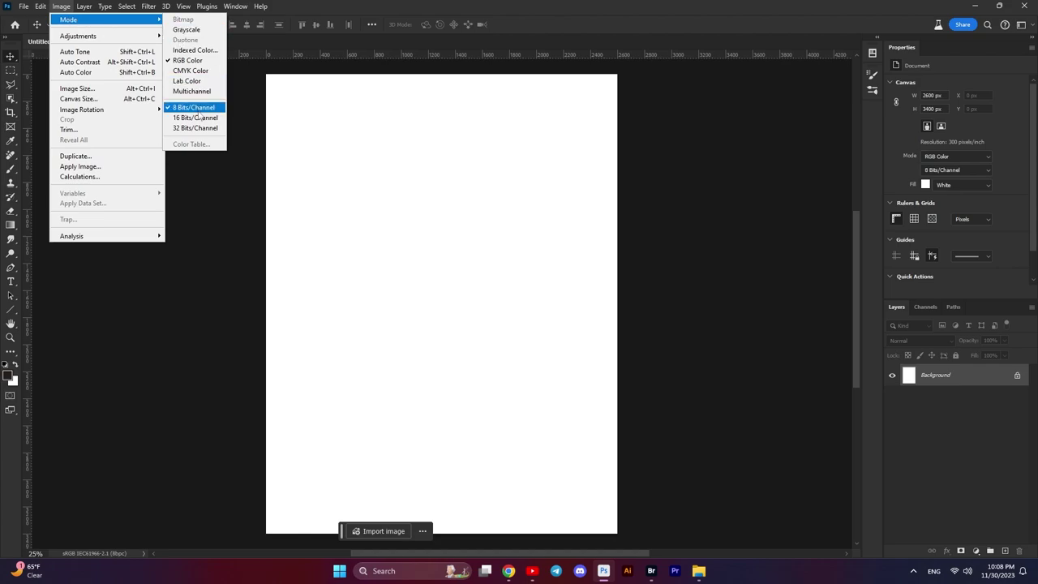
{"action": "left_click", "coordinate": [195, 118]}
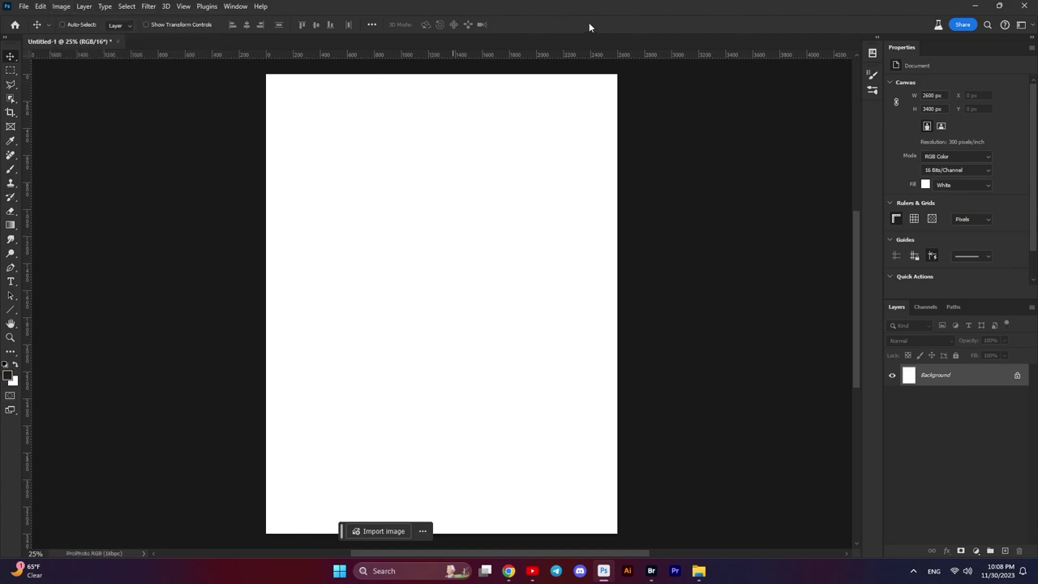
- Drag the forest photo from Bridge toward the Photoshop canvas
{"action": "key", "text": "ctrl+0"}
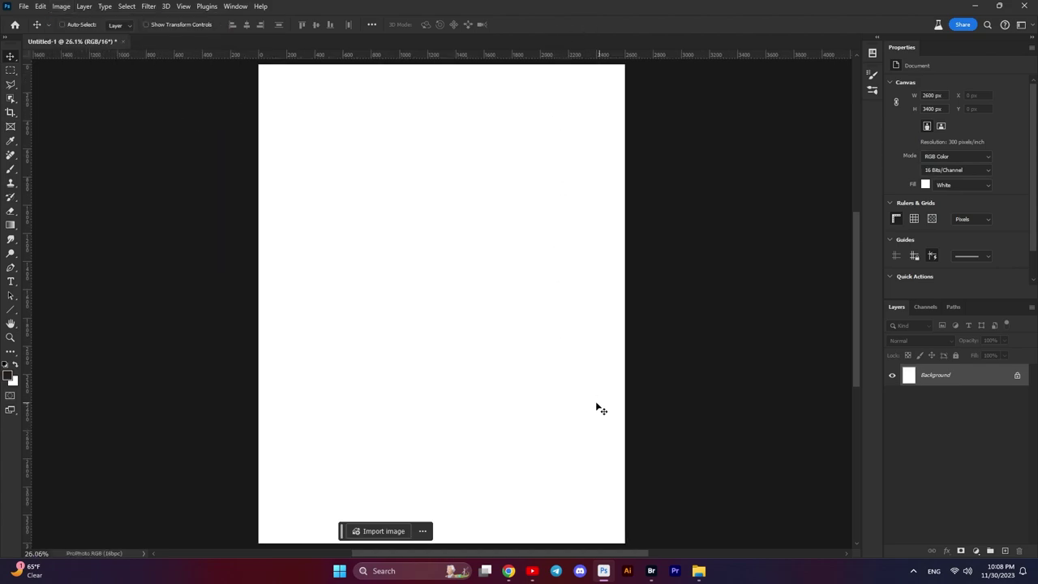
{"action": "left_click", "coordinate": [651, 571]}
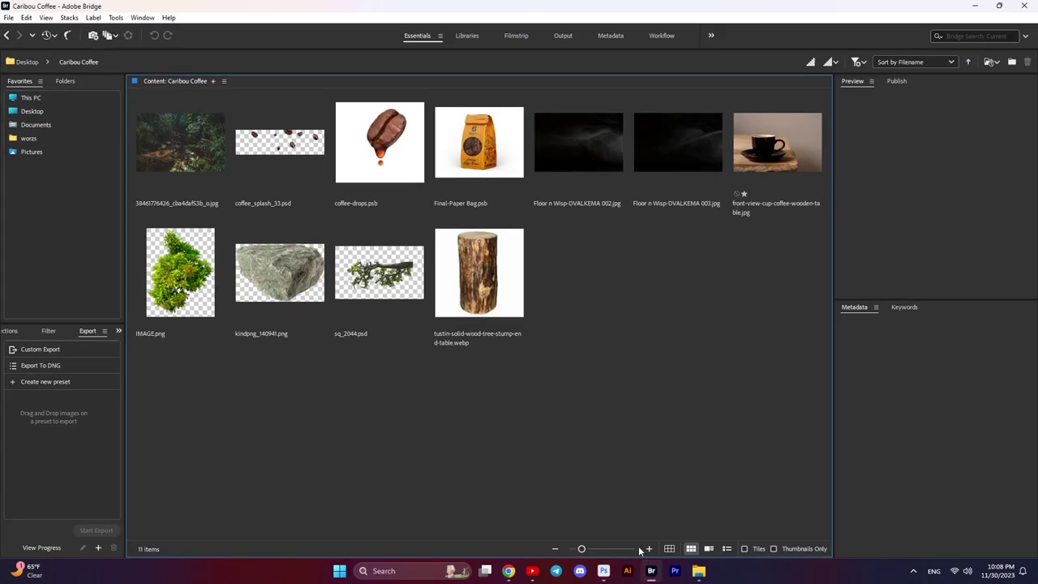
{"action": "left_click_drag", "start_coordinate": [184, 153], "coordinate": [607, 577]}
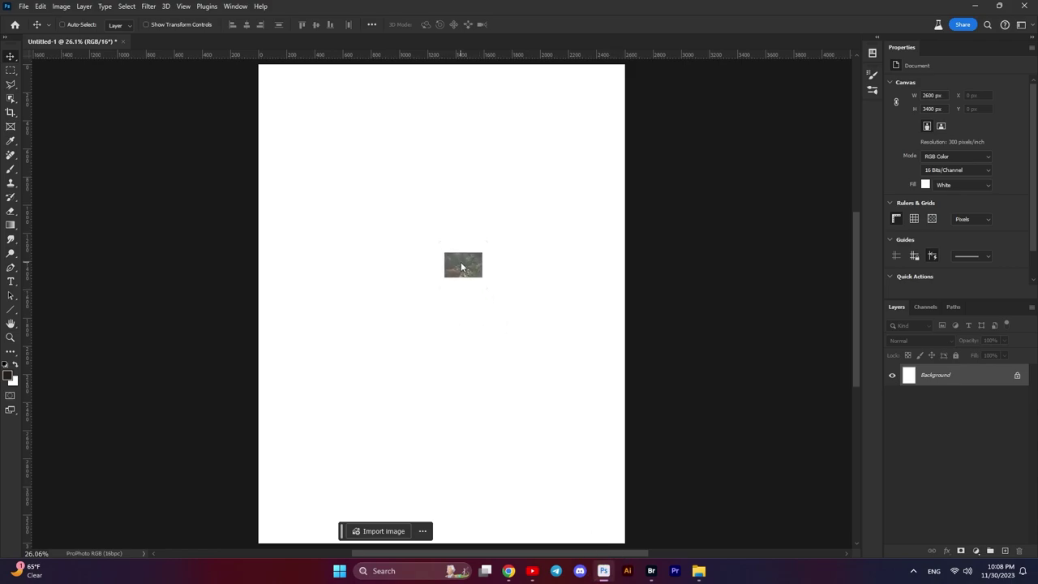
- Place the forest photo, scale it to cover the whole canvas, and commit it
{"action": "left_click_drag", "start_coordinate": [607, 578], "coordinate": [462, 266]}
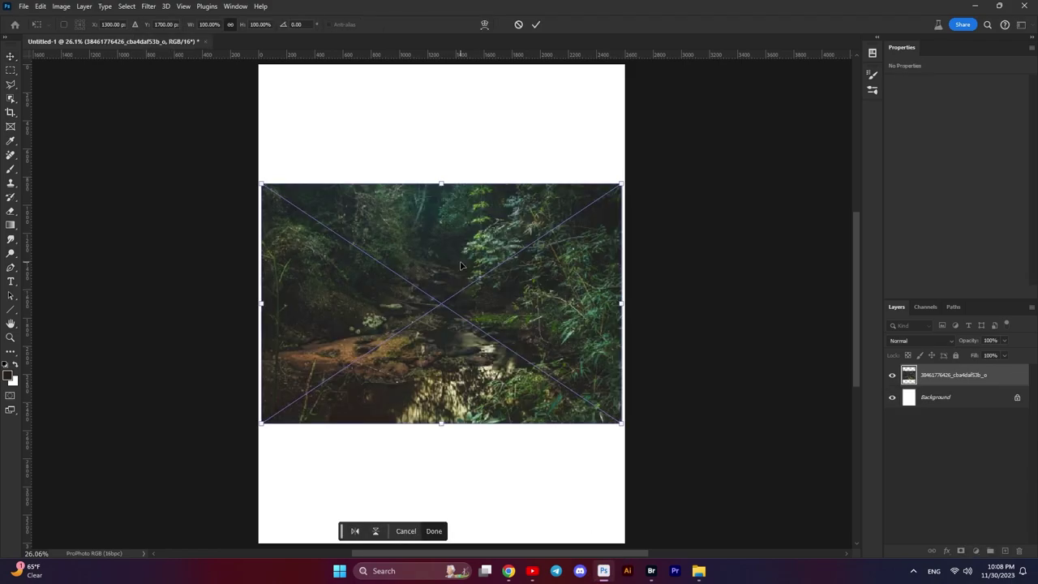
{"action": "scroll", "coordinate": [519, 365], "scroll_direction": "down", "scroll_amount": 1}
{"action": "scroll", "coordinate": [519, 366], "scroll_direction": "down", "scroll_amount": 1}
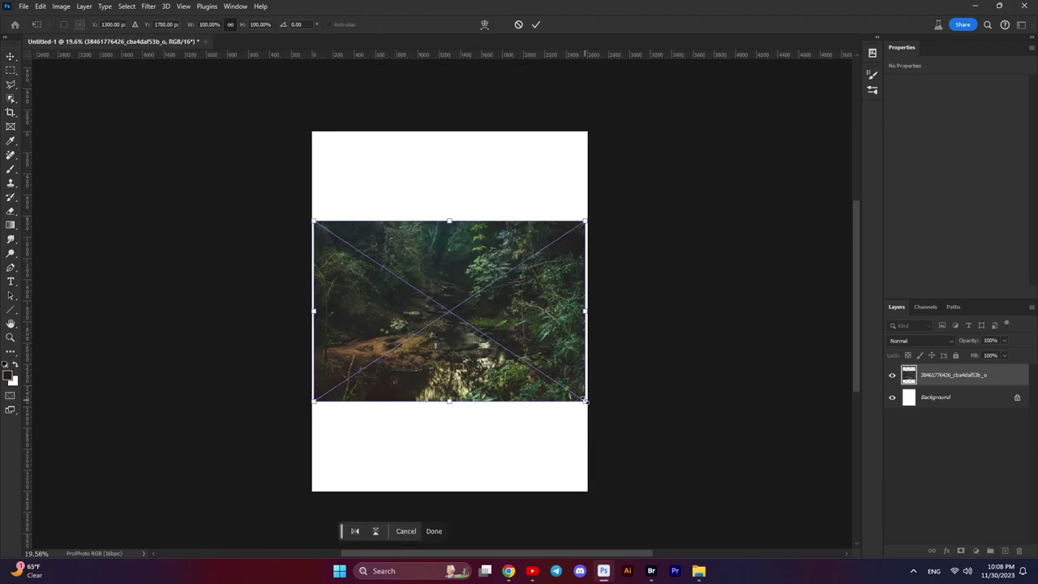
{"action": "left_click_drag", "start_coordinate": [586, 400], "coordinate": [730, 487]}
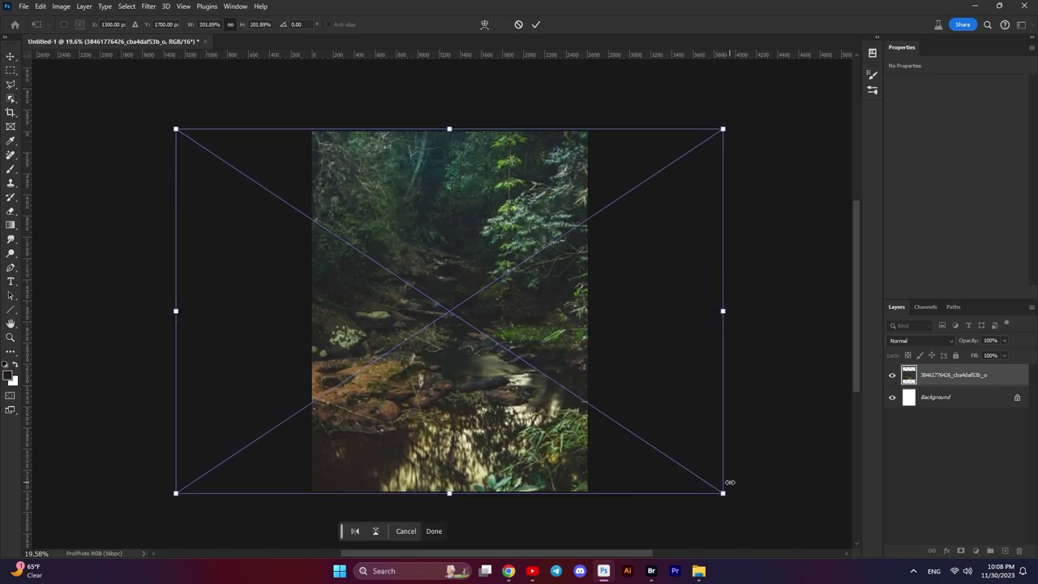
{"action": "key", "text": "Return"}
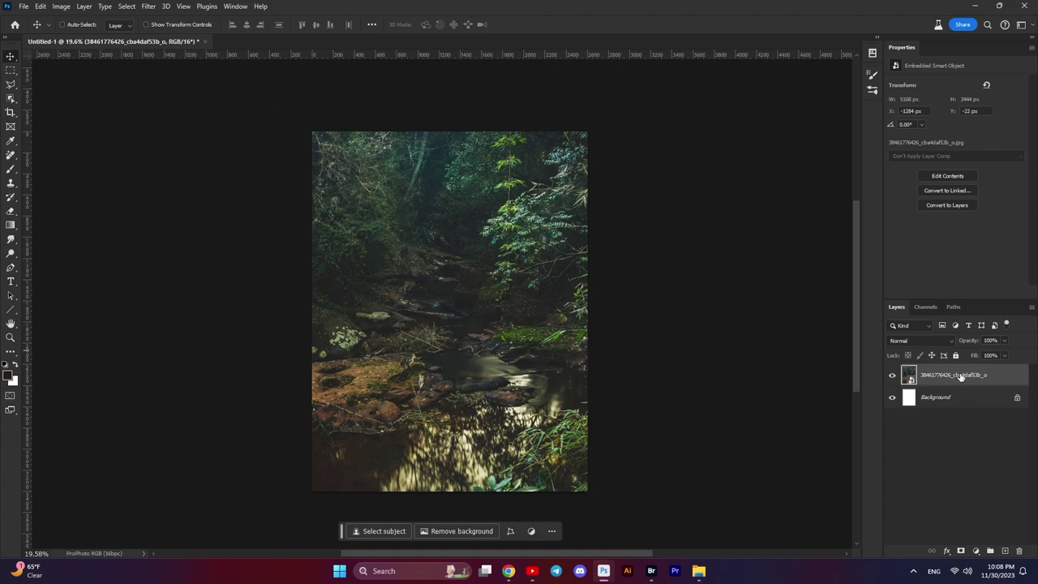
- Add a Selective Color layer with Yellows at Cyan -100, Magenta -18, Yellow +13
{"action": "left_click", "coordinate": [977, 550]}
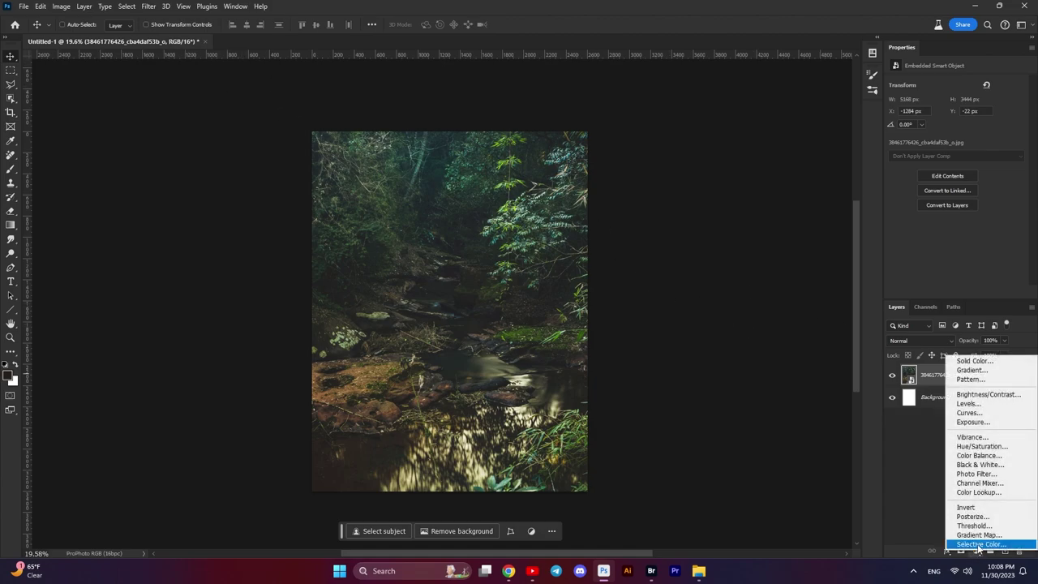
{"action": "left_click", "coordinate": [979, 544]}
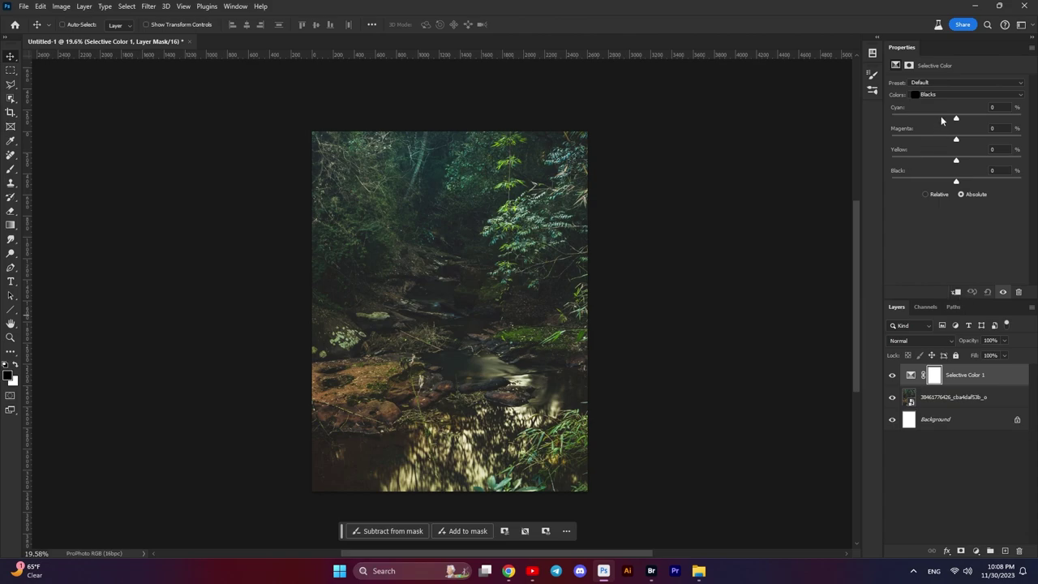
{"action": "left_click", "coordinate": [946, 94]}
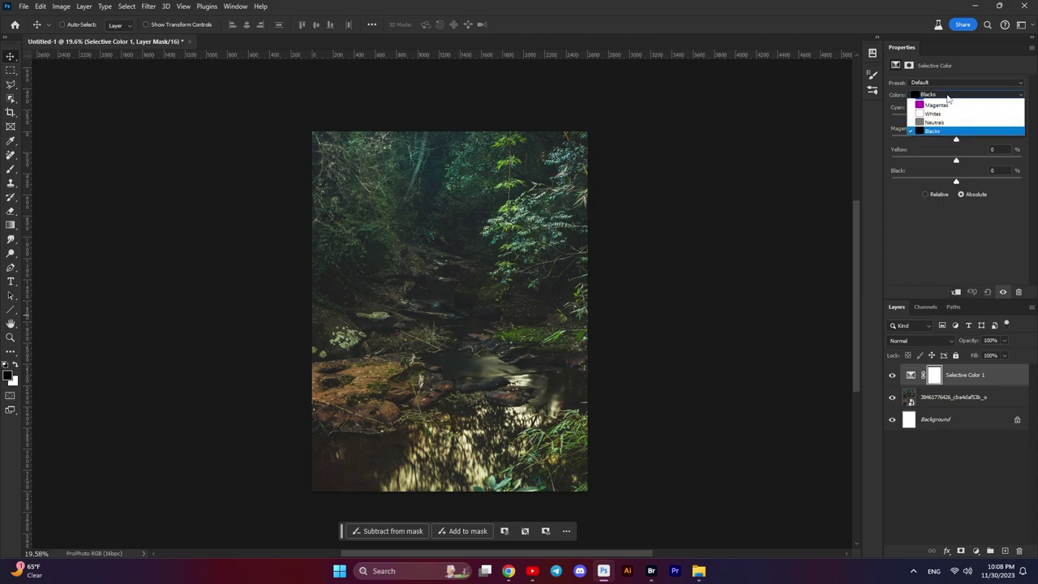
{"action": "left_click", "coordinate": [961, 107]}
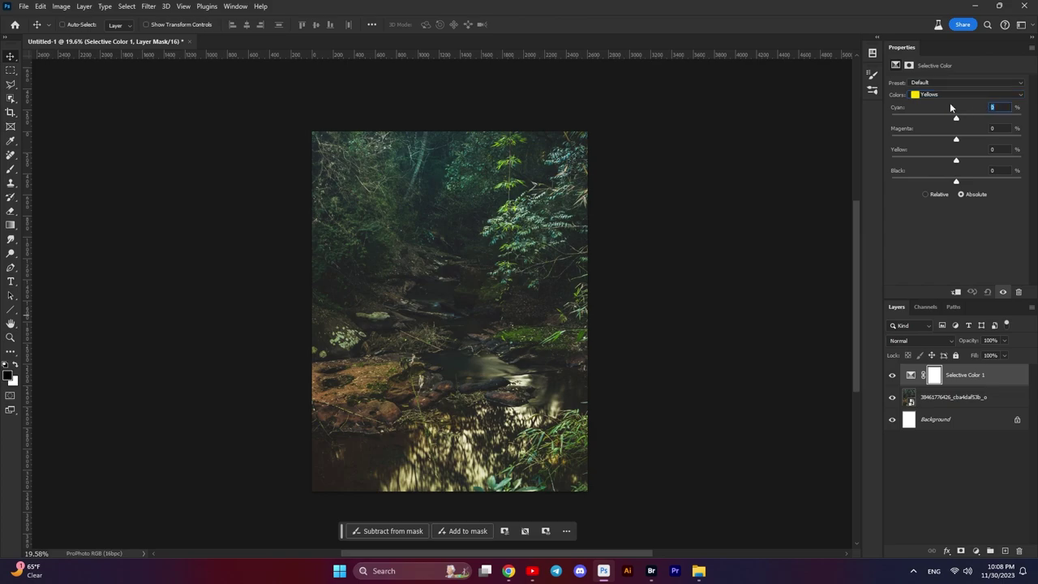
{"action": "type", "text": "-100"}
{"action": "key", "text": "Return"}
{"action": "type", "text": "-18"}
{"action": "type", "text": "13"}
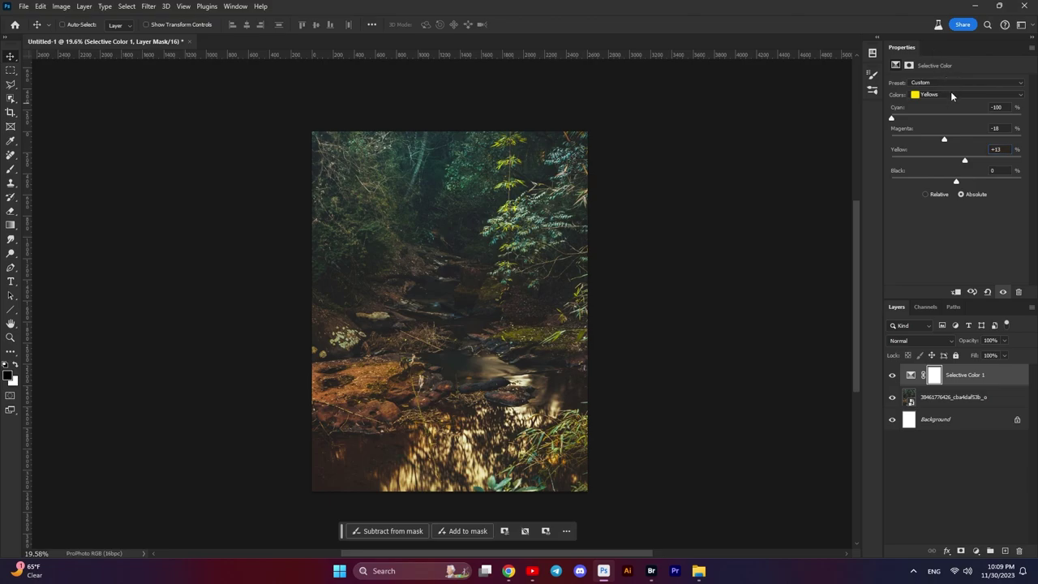
- Set Greens Magenta to -82, compare the effect, and select the forest photo layer
{"action": "left_click", "coordinate": [952, 95]}
{"action": "left_click", "coordinate": [944, 117]}
{"action": "type", "text": "-82"}
{"action": "type", "text": "0"}
{"action": "left_click", "coordinate": [892, 375]}
{"action": "left_click", "coordinate": [892, 376]}
{"action": "left_click", "coordinate": [937, 398]}
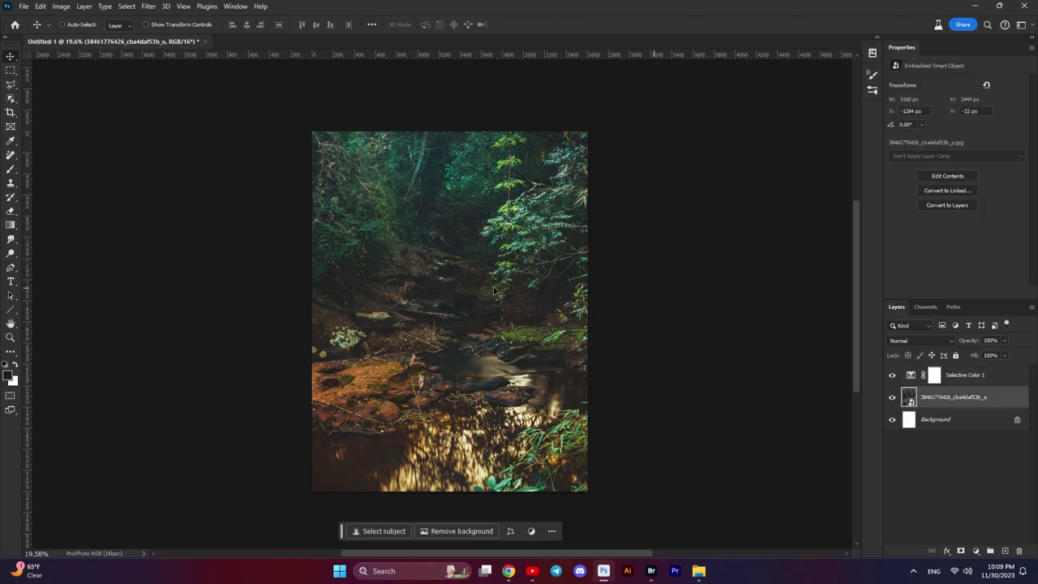
- Apply a 34-pixel Gaussian Blur to the forest photo
{"action": "left_click", "coordinate": [150, 8]}
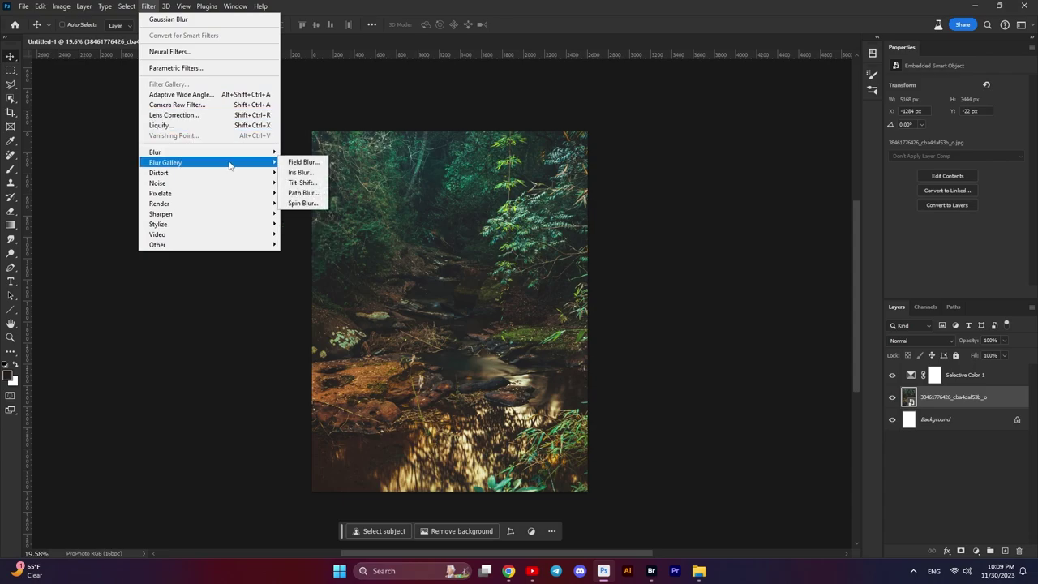
{"action": "mouse_move", "coordinate": [187, 152]}
{"action": "left_click", "coordinate": [309, 192]}
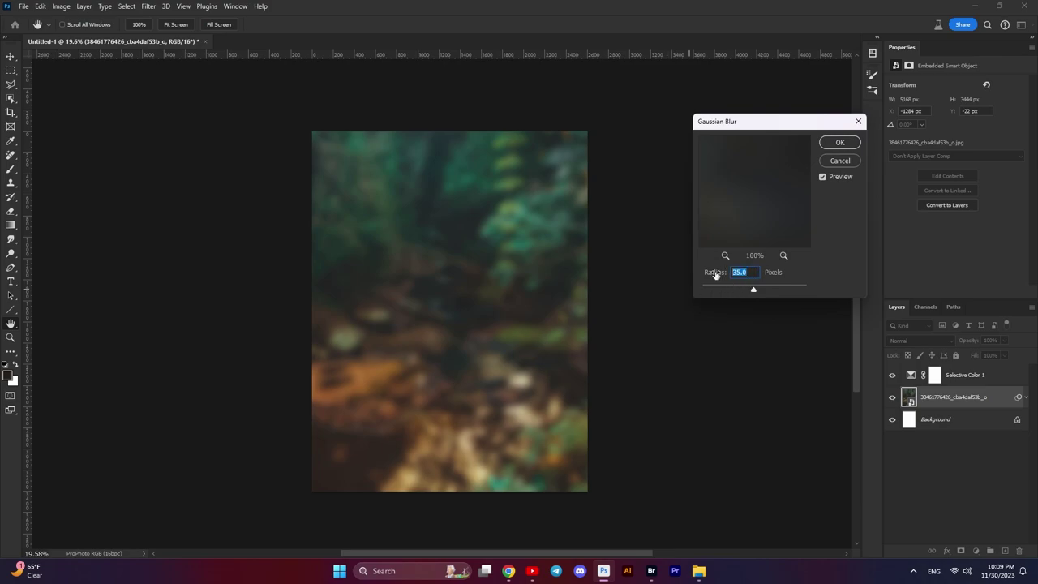
{"action": "type", "text": "33"}
{"action": "key", "text": "Up"}
{"action": "left_click", "coordinate": [830, 145]}
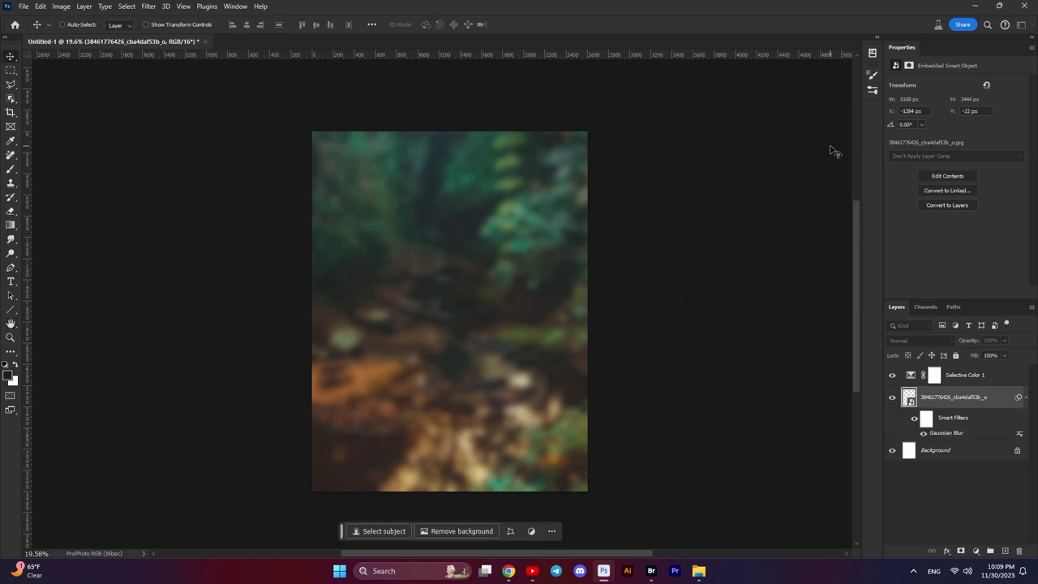
{"action": "left_click", "coordinate": [976, 378]}
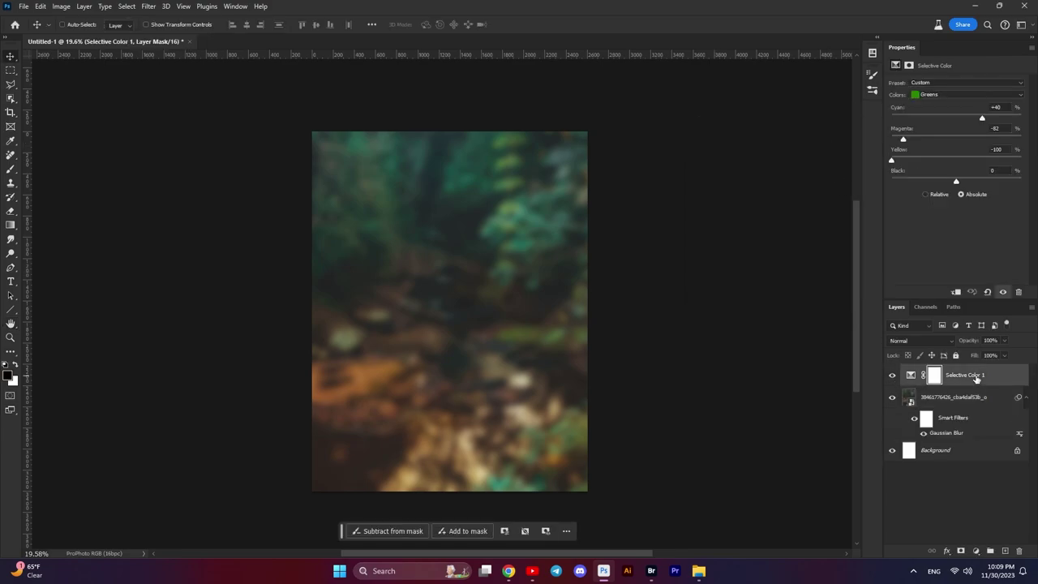
- Open the tree-stump photo from Bridge in Photoshop
{"action": "key", "text": "ctrl+0"}
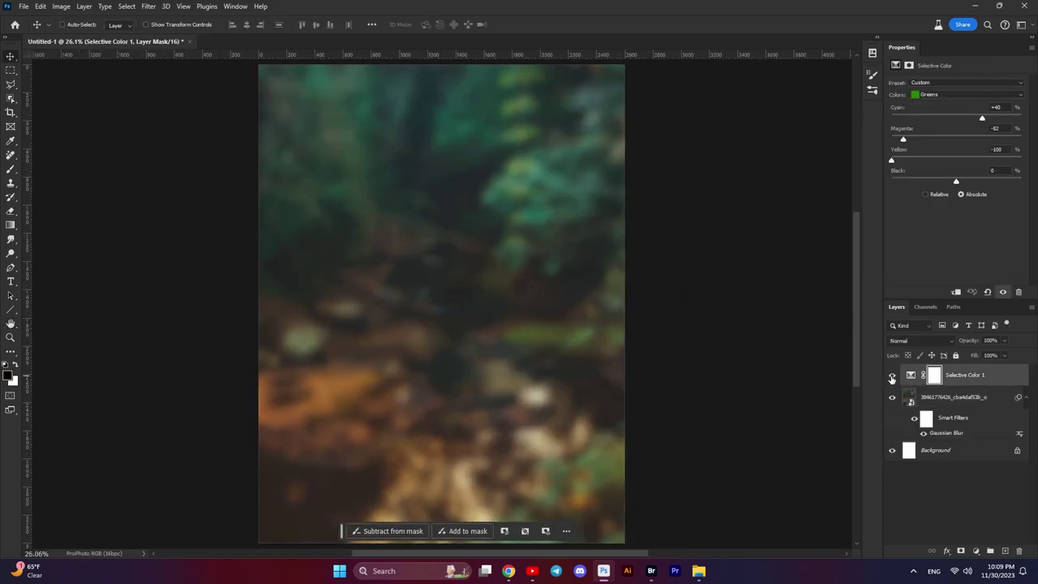
{"action": "left_click", "coordinate": [651, 570]}
{"action": "left_click_drag", "start_coordinate": [490, 281], "coordinate": [519, 16]}
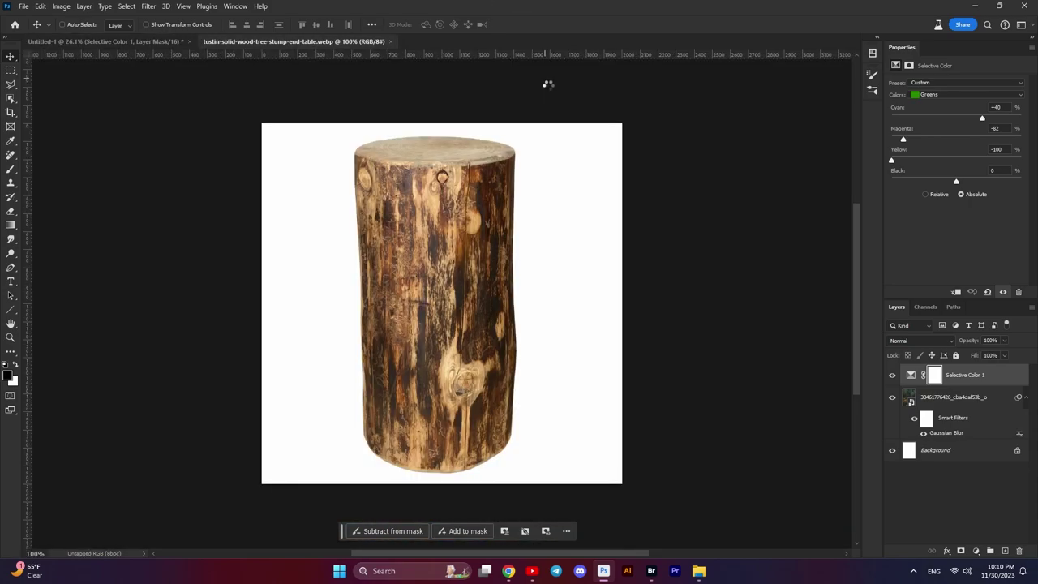
- Select the stump, contract the selection by 2 px, and mask out the white background
{"action": "left_click", "coordinate": [11, 98]}
{"action": "left_click", "coordinate": [480, 25]}
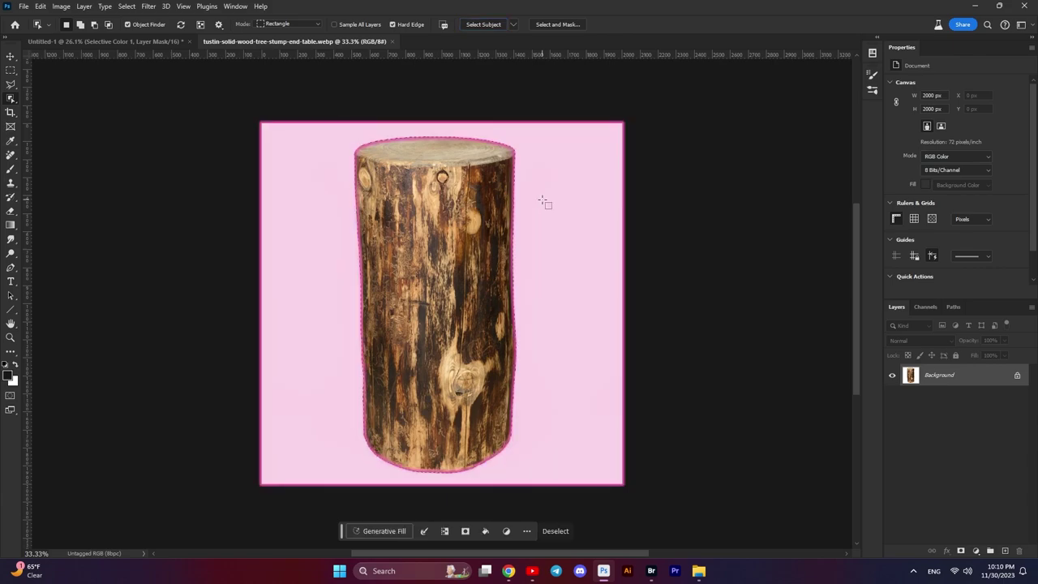
{"action": "scroll", "coordinate": [535, 197], "scroll_direction": "up", "scroll_amount": 3}
{"action": "scroll", "coordinate": [514, 139], "scroll_direction": "up", "scroll_amount": 4}
{"action": "scroll", "coordinate": [505, 155], "scroll_direction": "up", "scroll_amount": 2}
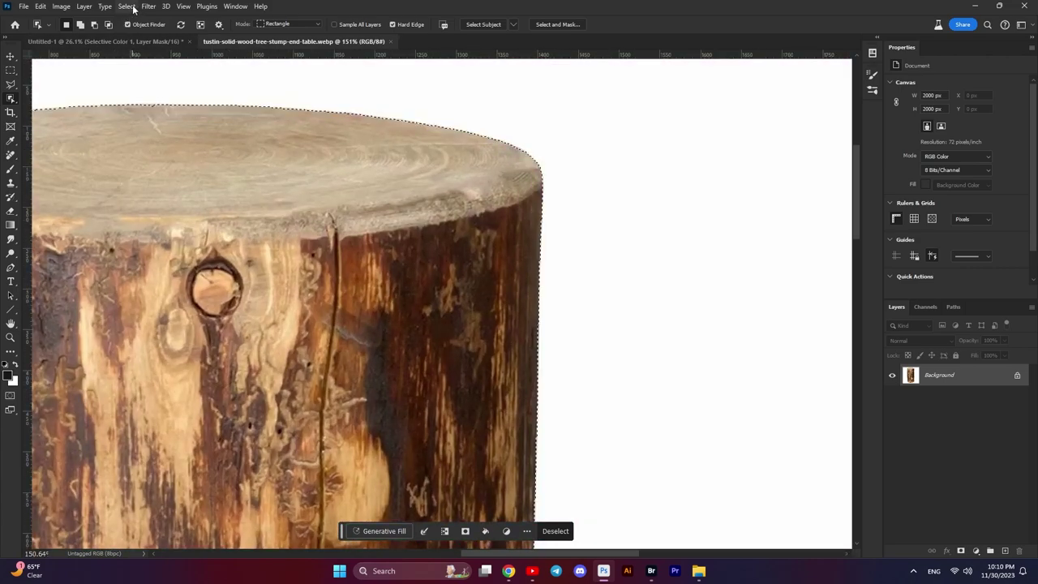
{"action": "left_click", "coordinate": [127, 5]}
{"action": "mouse_move", "coordinate": [136, 171]}
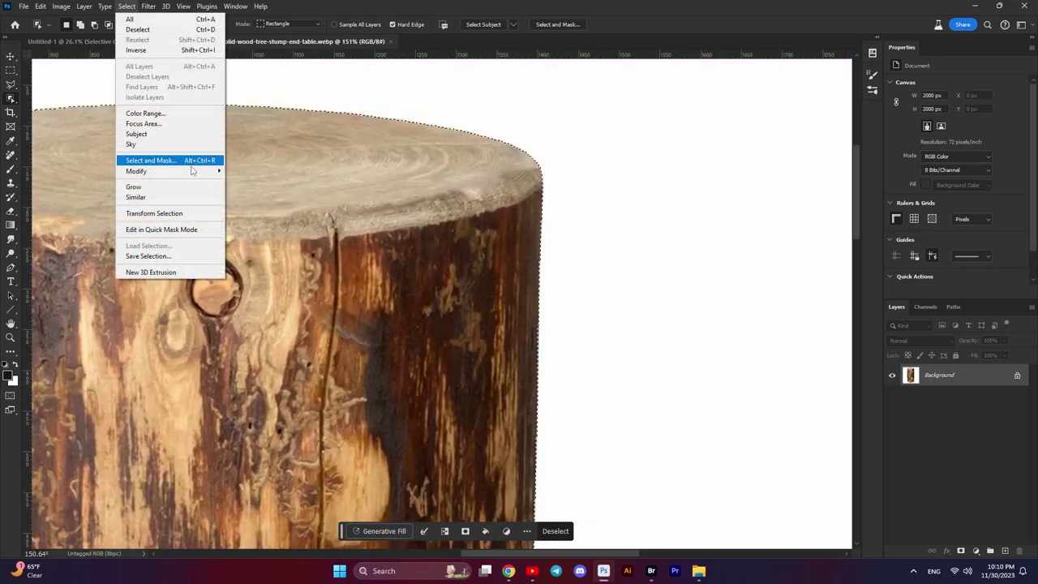
{"action": "left_click", "coordinate": [246, 201]}
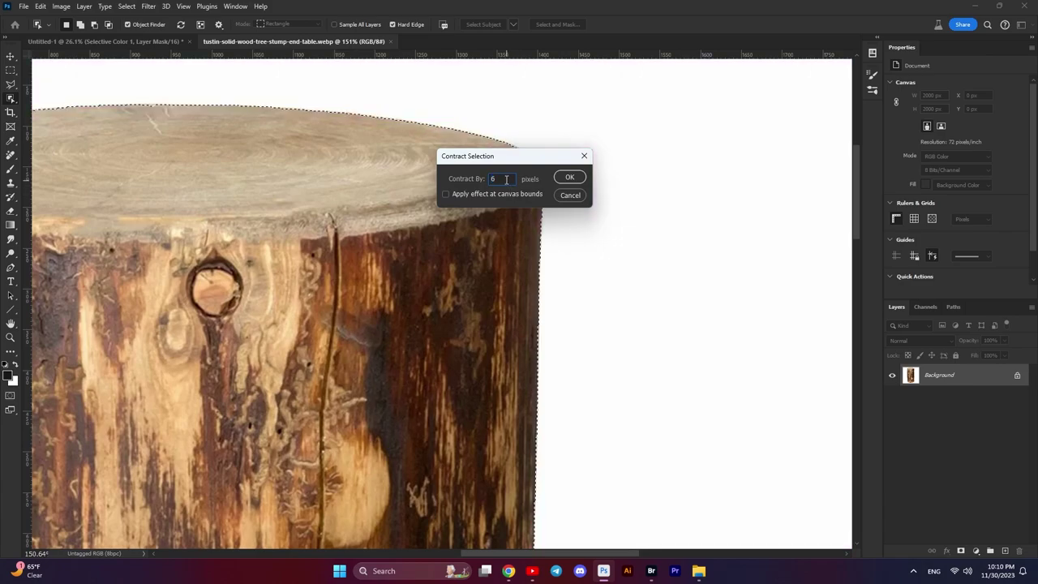
{"action": "double_click", "coordinate": [494, 178]}
{"action": "type", "text": "2"}
{"action": "key", "text": "Return"}
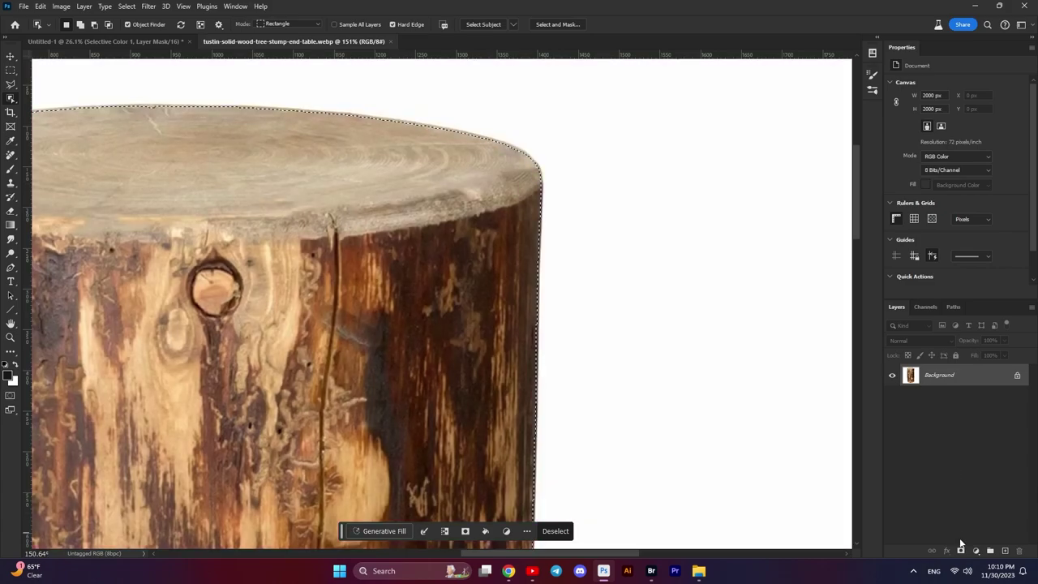
{"action": "left_click", "coordinate": [961, 550]}
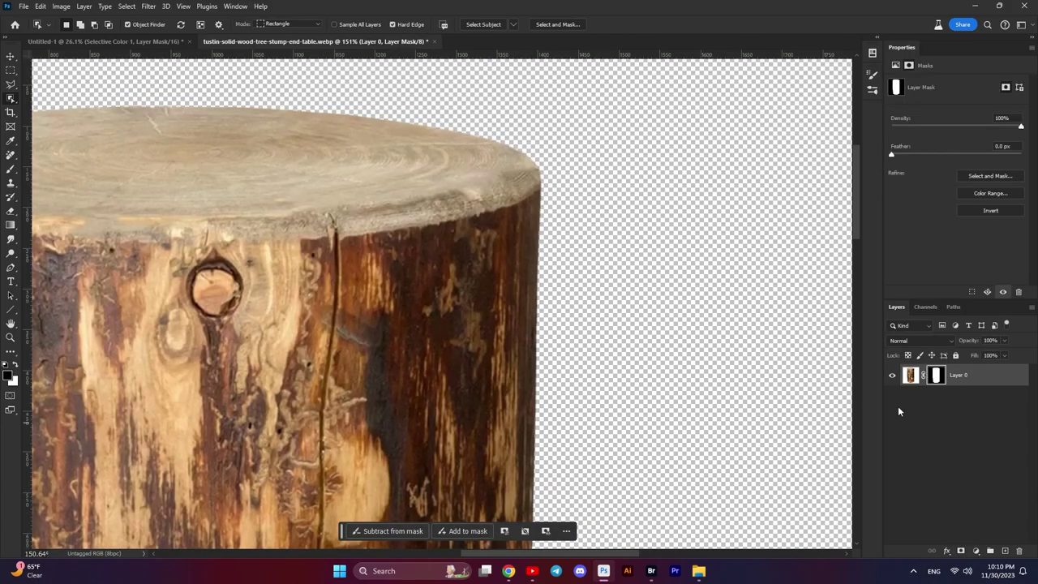
- Convert the stump layer to a smart object and drag it toward the forest document
{"action": "key", "text": "ctrl+0"}
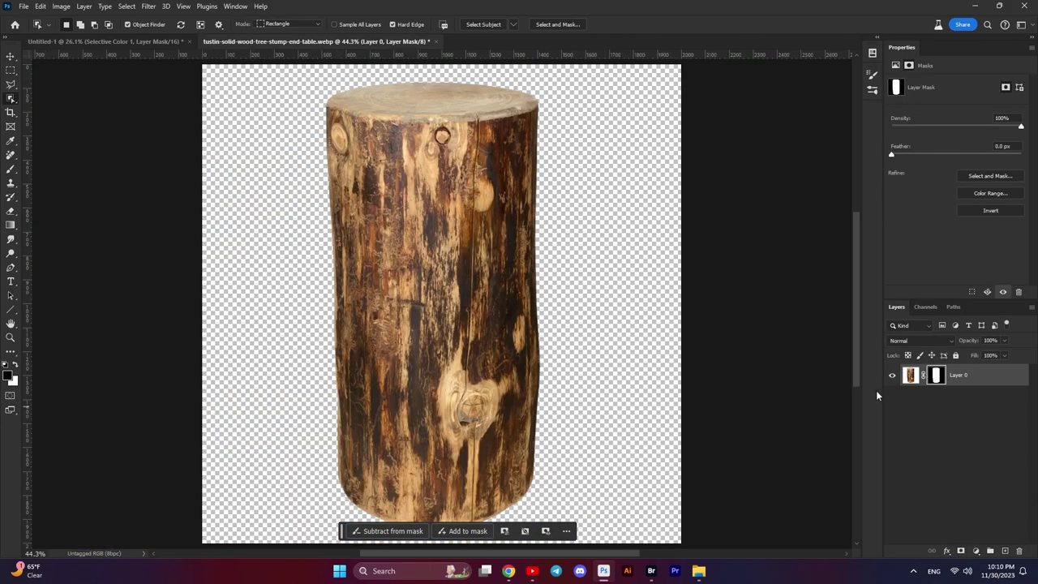
{"action": "right_click", "coordinate": [961, 378]}
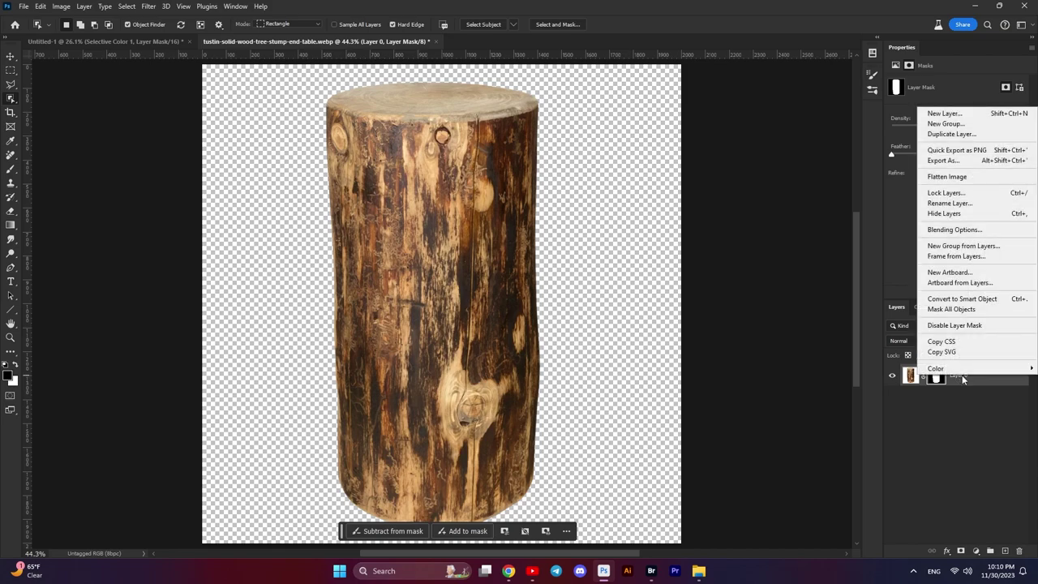
{"action": "left_click", "coordinate": [956, 298]}
{"action": "scroll", "coordinate": [572, 289], "scroll_direction": "down", "scroll_amount": 1}
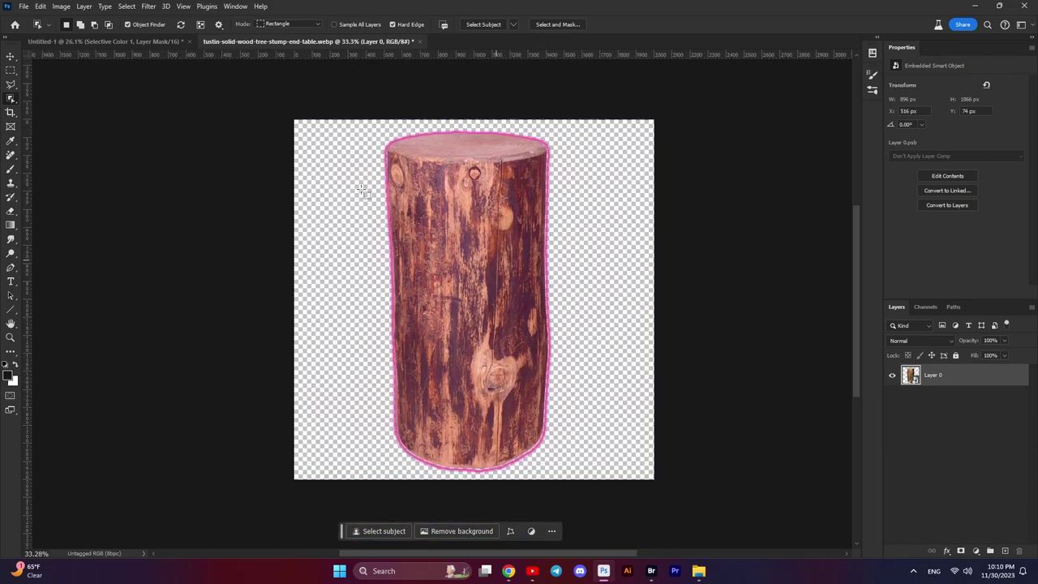
{"action": "left_click", "coordinate": [10, 56]}
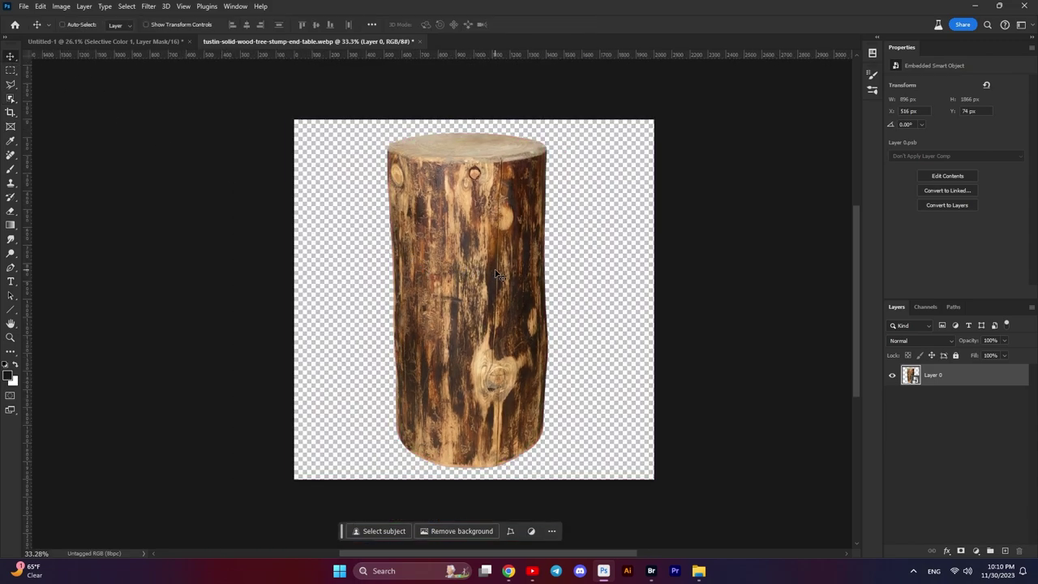
{"action": "mouse_move", "coordinate": [501, 276]}
{"action": "left_mouse_down"}
{"action": "mouse_move", "coordinate": [162, 144]}
{"action": "mouse_move", "coordinate": [416, 400]}
{"action": "left_mouse_up"}
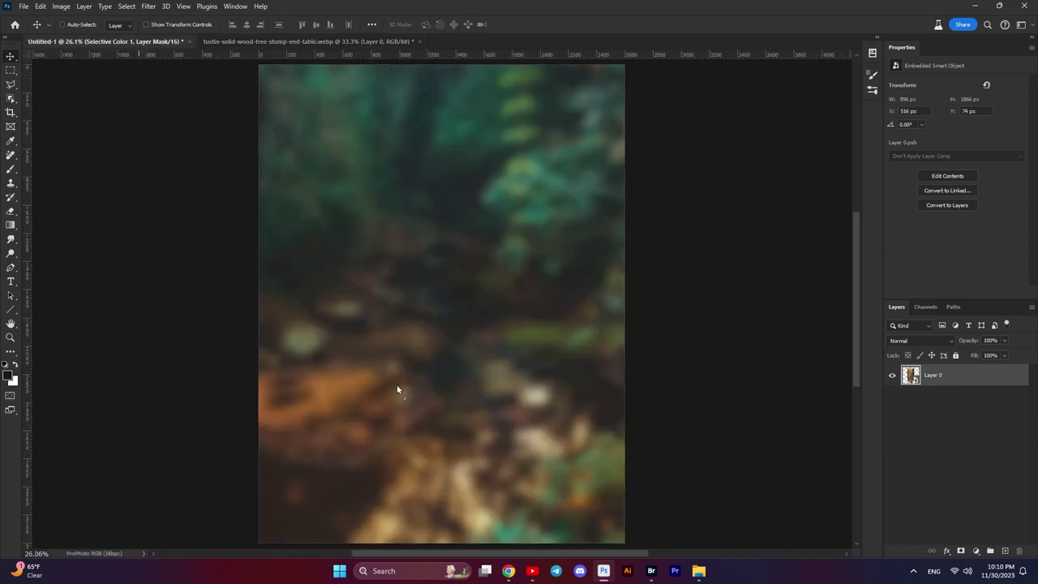
- Drop the stump into the forest composition as Layer 1 and move it lower
{"action": "left_click", "coordinate": [505, 218]}
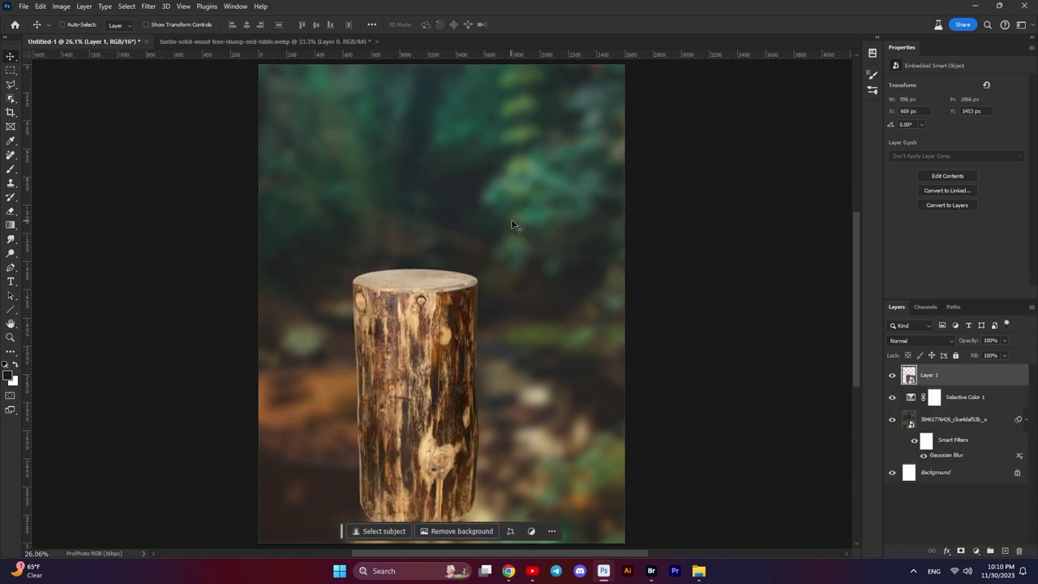
{"action": "left_click_drag", "start_coordinate": [439, 372], "coordinate": [469, 395]}
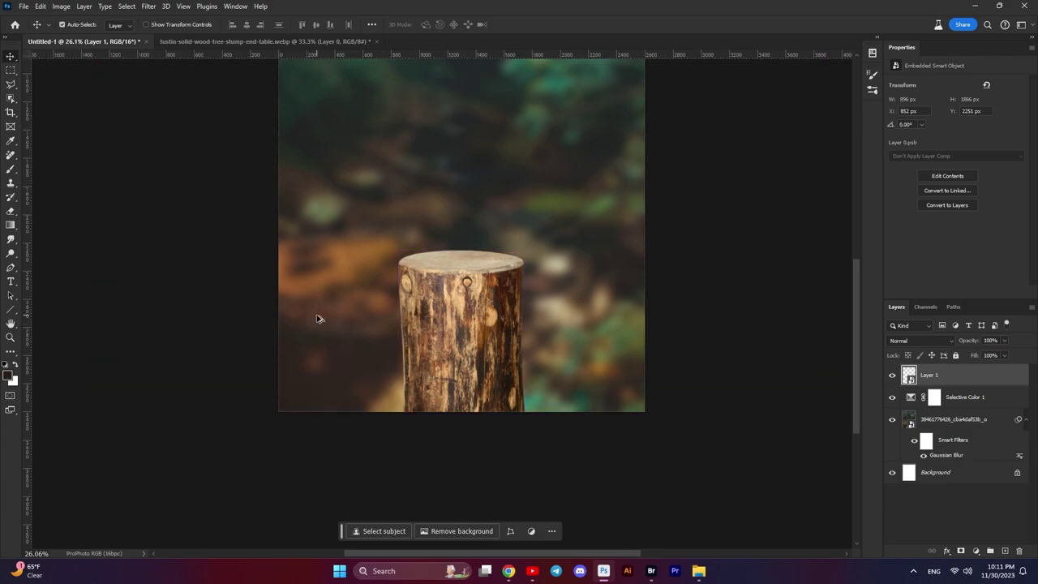
{"action": "left_click", "coordinate": [184, 6]}
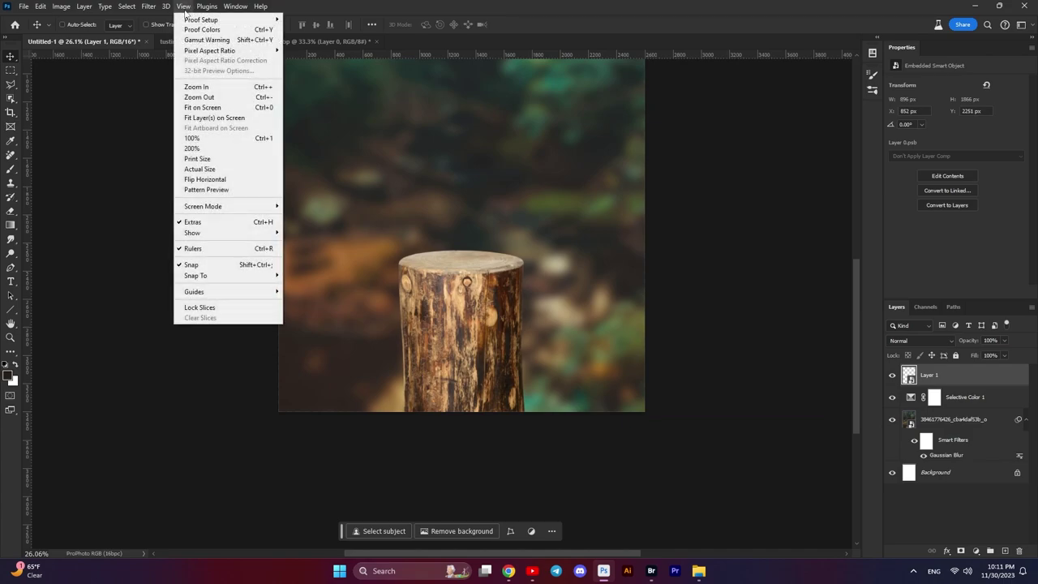
{"action": "mouse_move", "coordinate": [212, 291]}
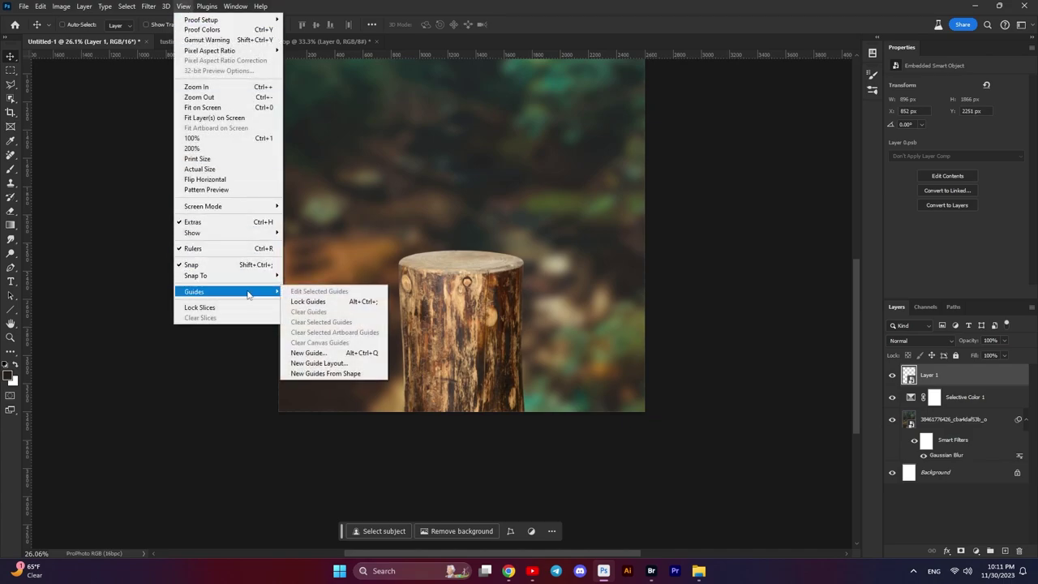
- Add two vertical guides at the stump's sides
{"action": "left_click", "coordinate": [308, 353]}
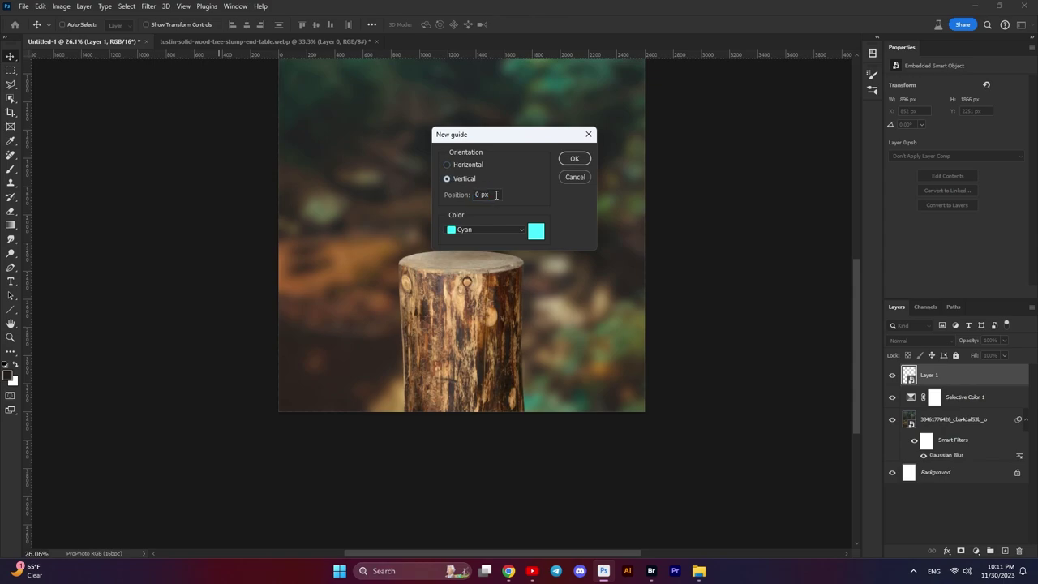
{"action": "left_click", "coordinate": [448, 179]}
{"action": "type", "text": "580"}
{"action": "key", "text": "Return"}
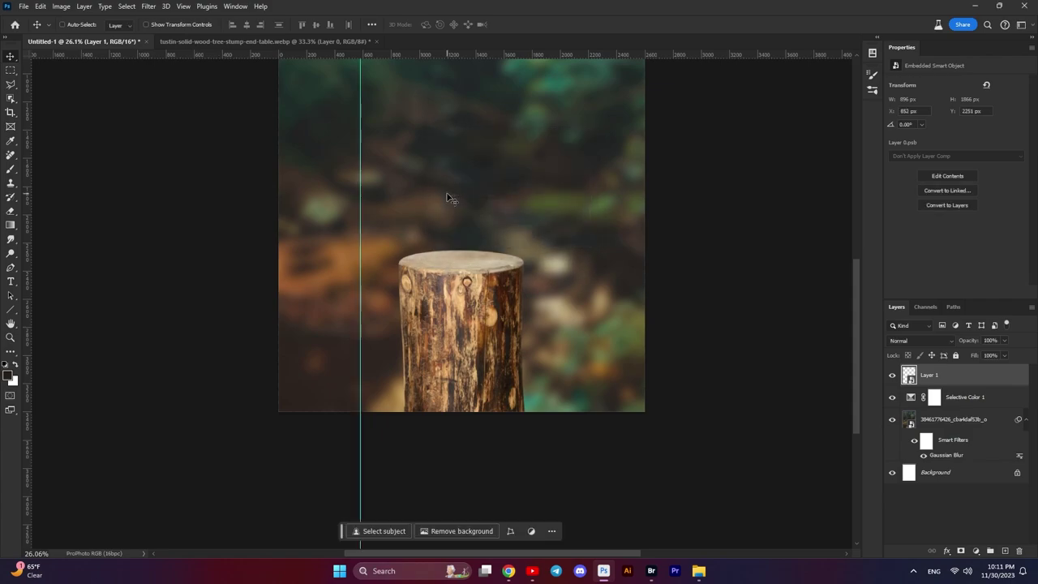
{"action": "left_click", "coordinate": [183, 6]}
{"action": "mouse_move", "coordinate": [194, 291]}
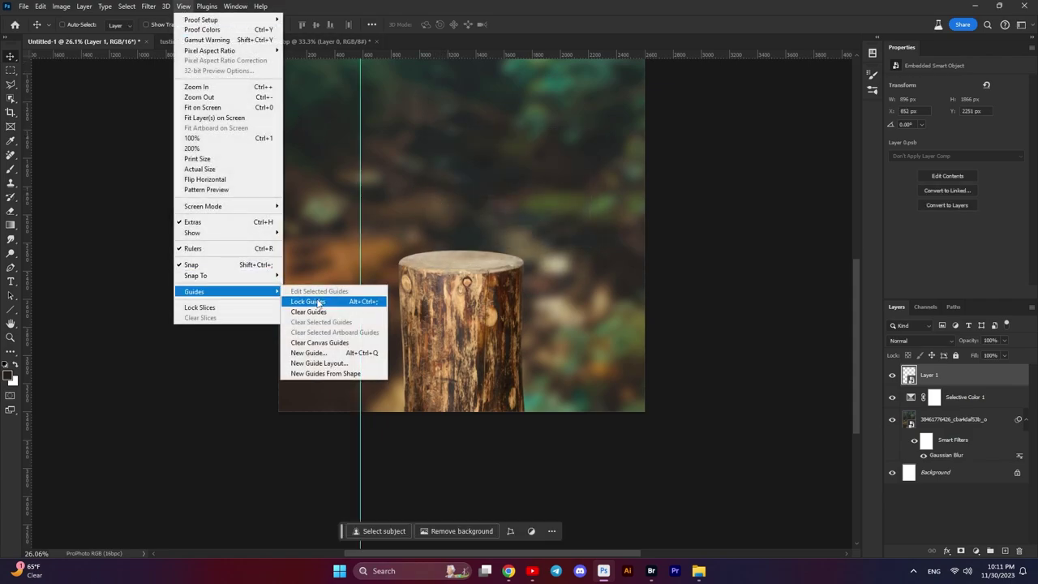
{"action": "left_click", "coordinate": [308, 353]}
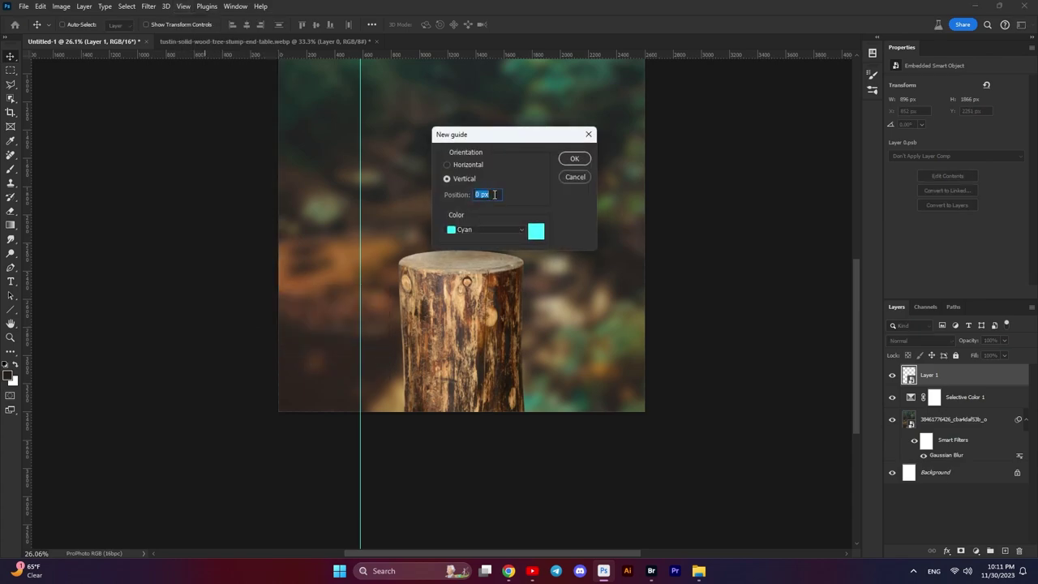
{"action": "type", "text": "2"}
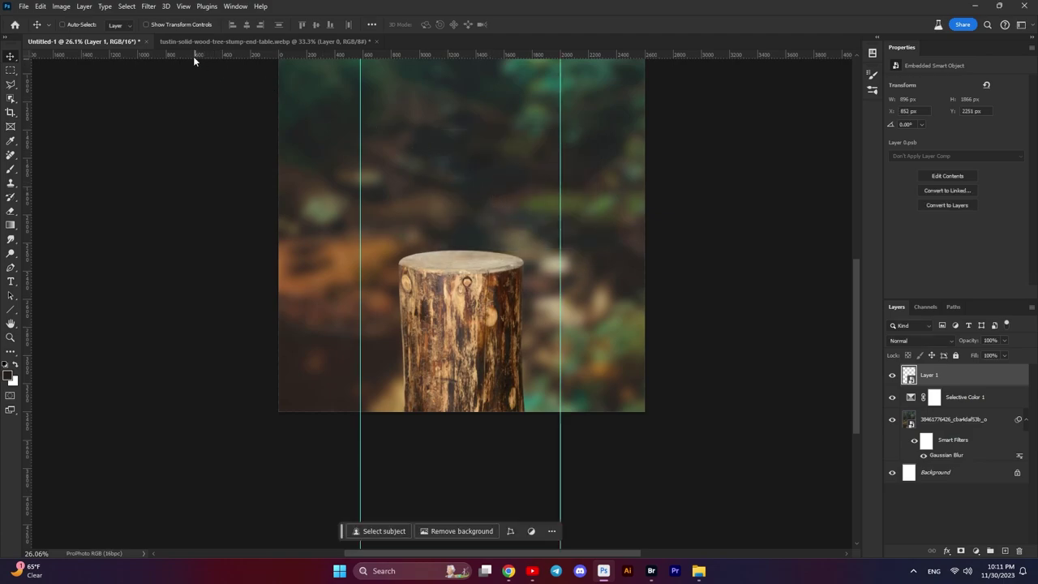
- Add a horizontal guide at 2285 px near the stump's top
{"action": "left_click", "coordinate": [184, 7]}
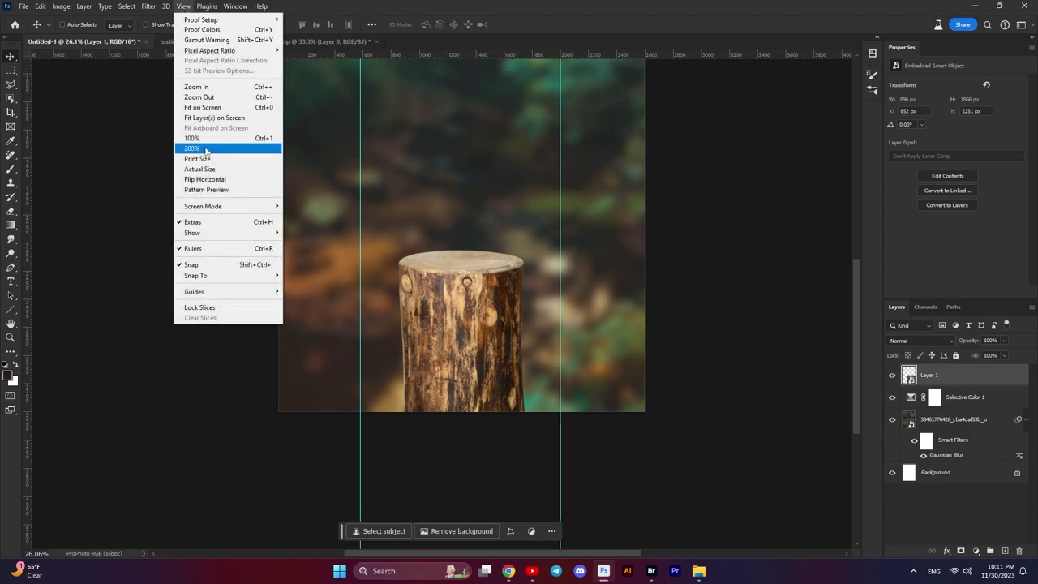
{"action": "mouse_move", "coordinate": [227, 291]}
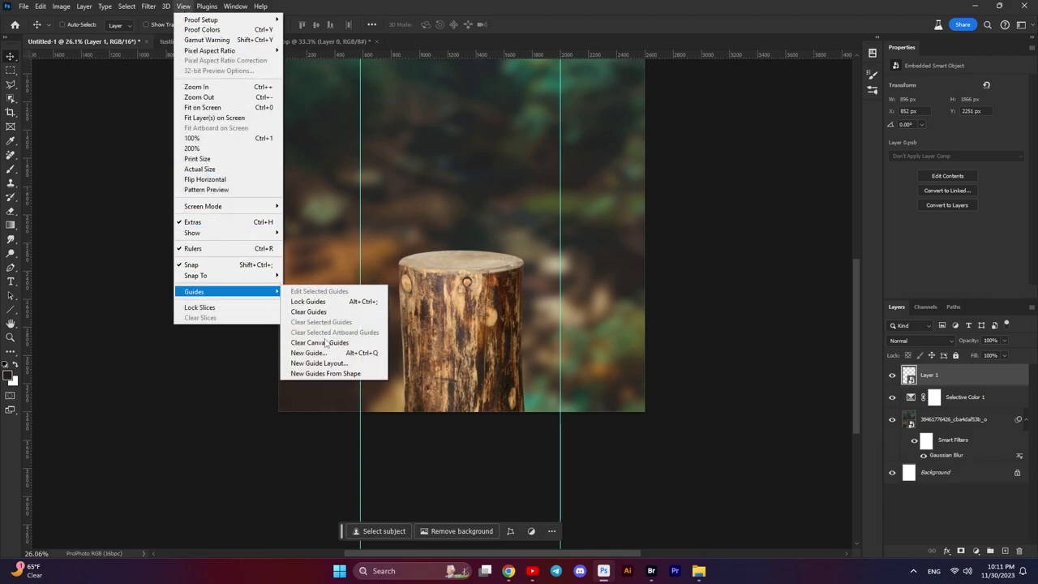
{"action": "left_click", "coordinate": [324, 348]}
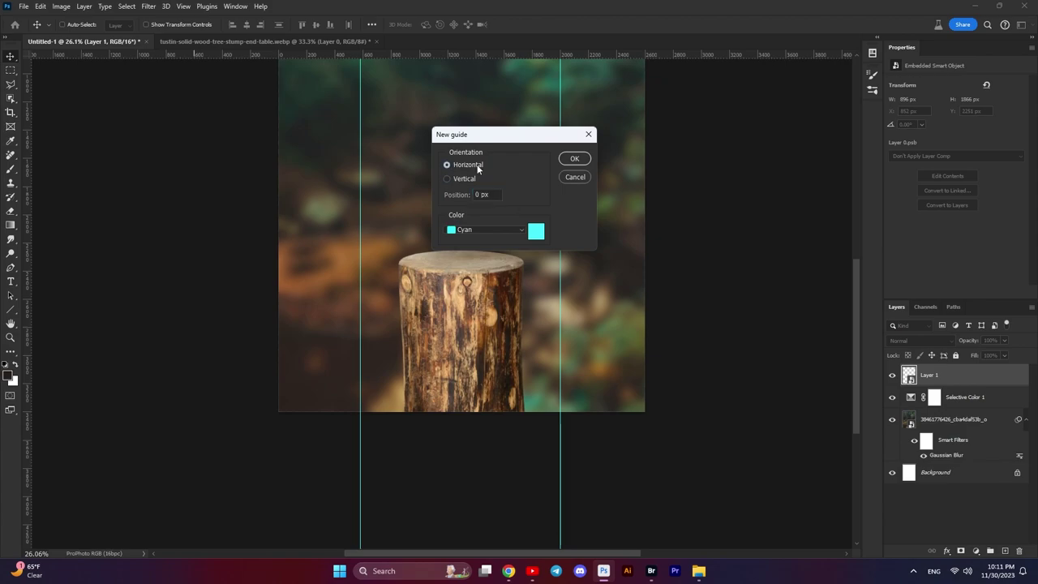
{"action": "left_click", "coordinate": [446, 165]}
{"action": "type", "text": "2285"}
{"action": "key", "text": "Return"}
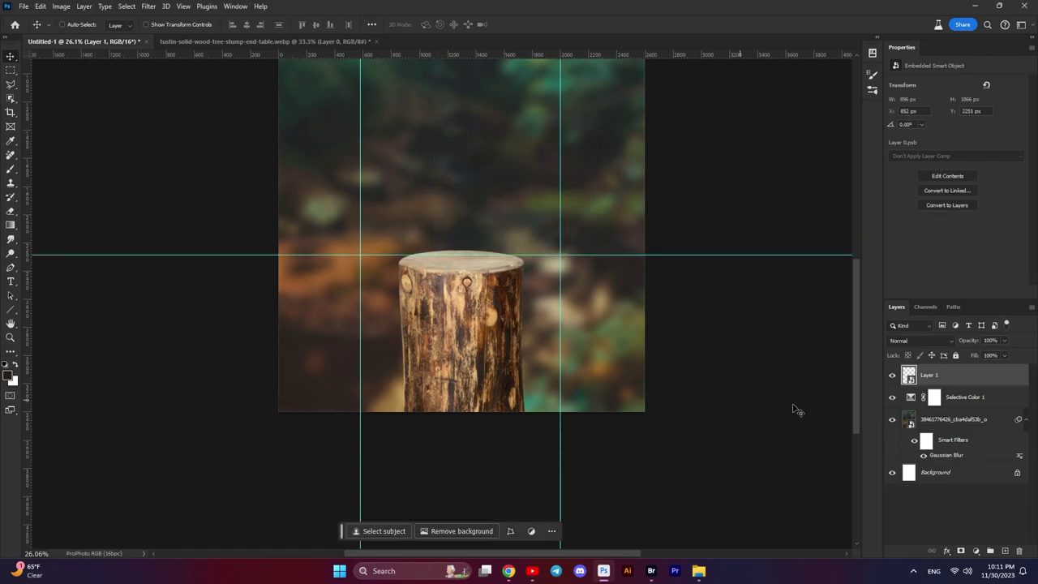
- Scale the stump to 3422 × 2962 px between the guides, top at 2285 px, then hide guides
{"action": "key", "text": "ctrl"}
{"action": "key", "text": "ctrl+t"}
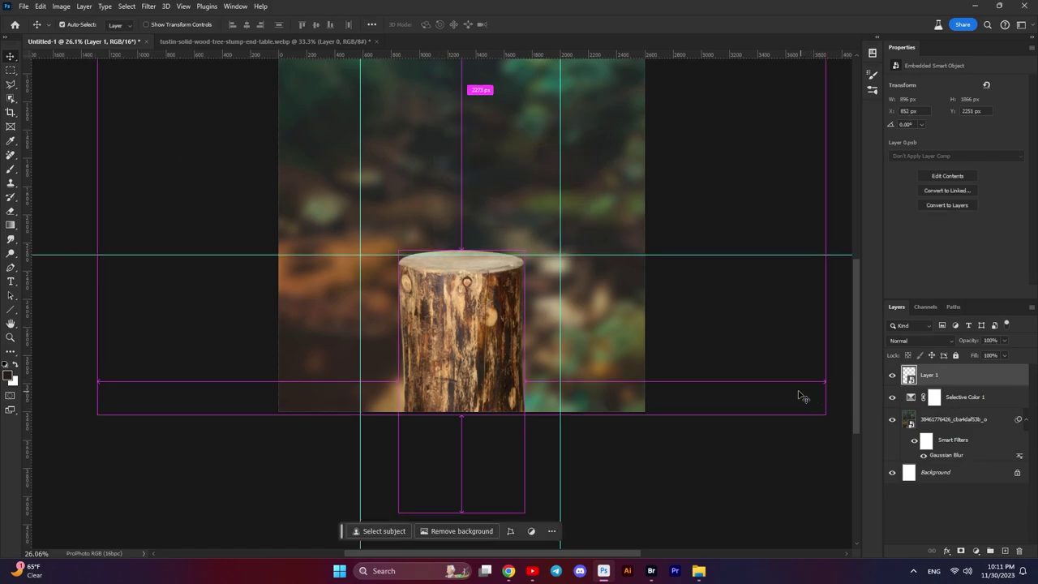
{"action": "left_click_drag", "start_coordinate": [493, 382], "coordinate": [485, 280]}
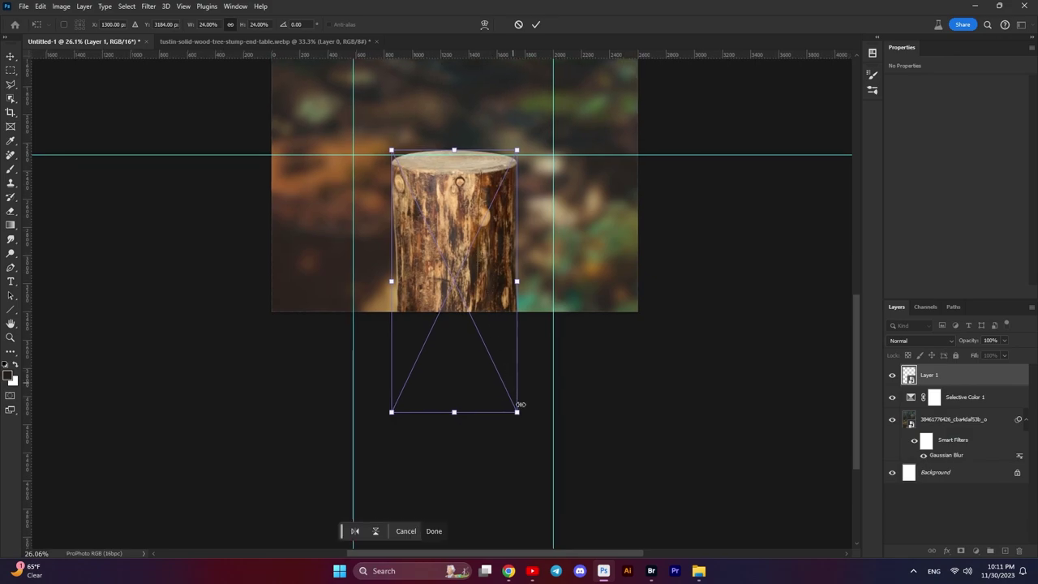
{"action": "left_click_drag", "start_coordinate": [519, 414], "coordinate": [597, 474]}
{"action": "left_click_drag", "start_coordinate": [461, 255], "coordinate": [475, 339]}
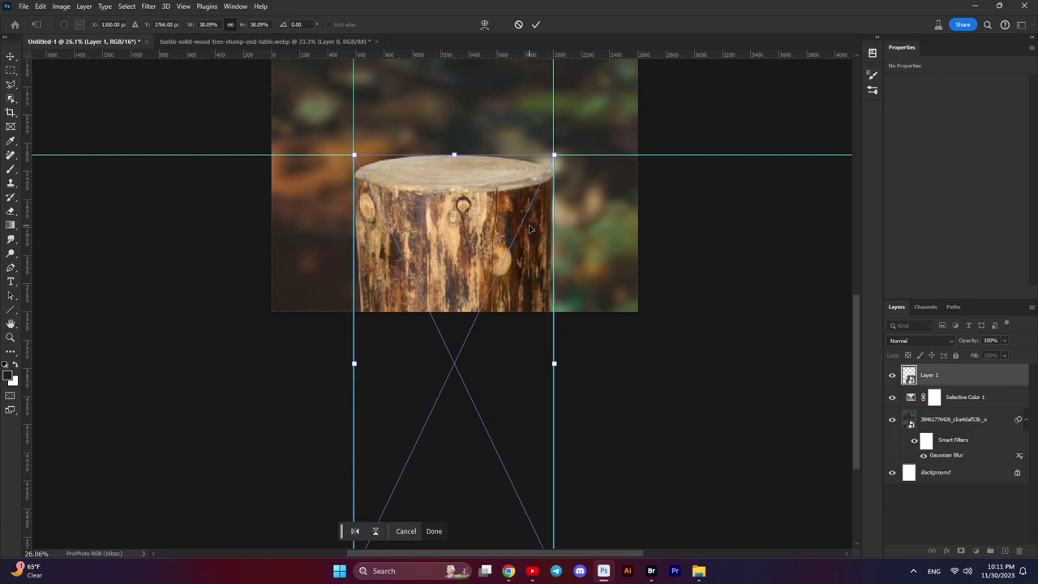
{"action": "key", "text": "Return"}
{"action": "scroll", "coordinate": [528, 238], "scroll_direction": "down", "scroll_amount": 2}
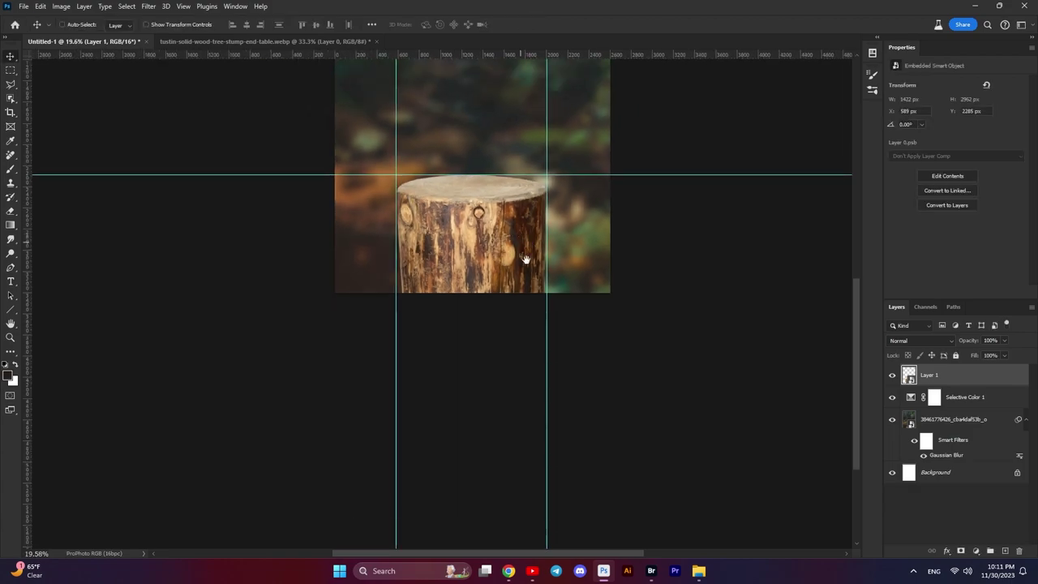
{"action": "left_click_drag", "start_coordinate": [525, 262], "coordinate": [565, 360]}
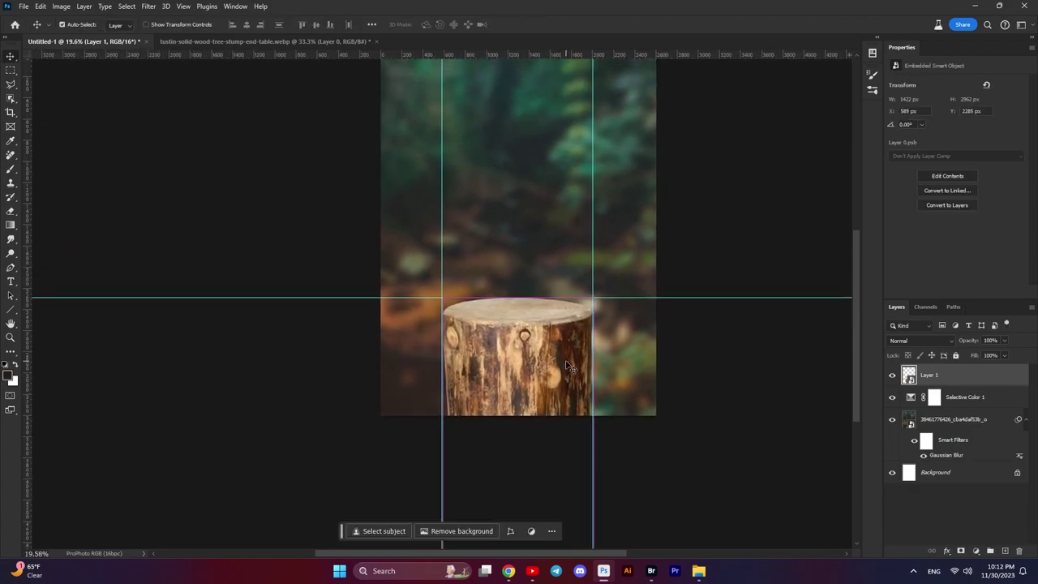
{"action": "key", "text": "ctrl+semicolon"}
{"action": "left_click_drag", "start_coordinate": [545, 341], "coordinate": [504, 335]}
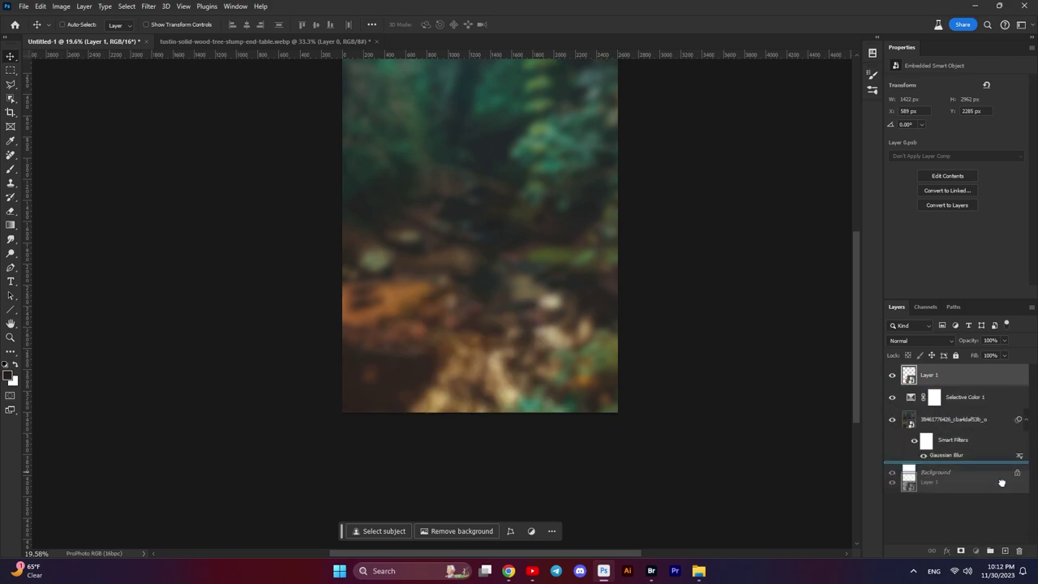
- Sharpen the stump with a duplicated High Pass layer blended in Linear Light
{"action": "left_click_drag", "start_coordinate": [930, 376], "coordinate": [1004, 550]}
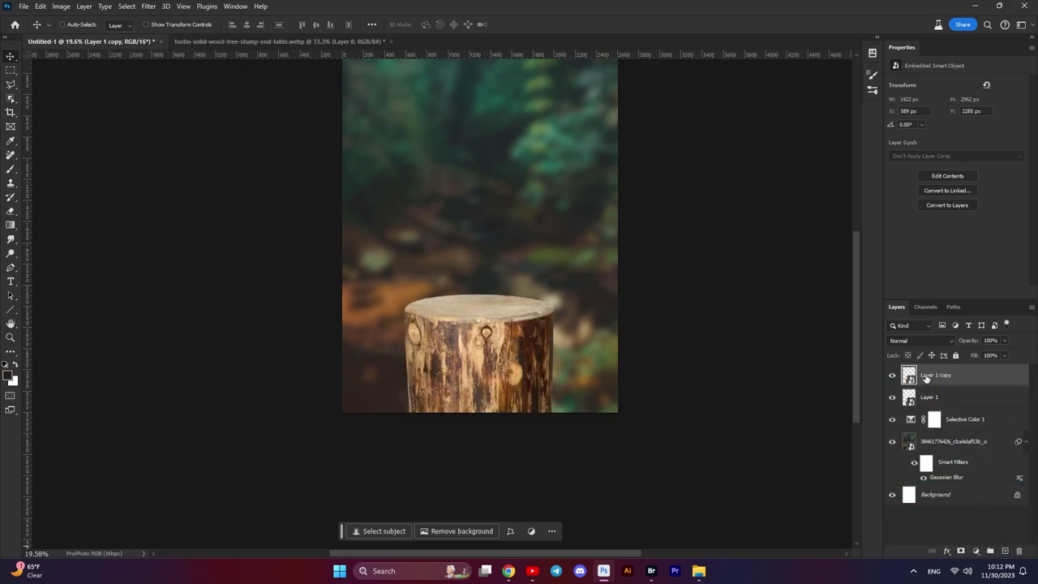
{"action": "left_click", "coordinate": [148, 6]}
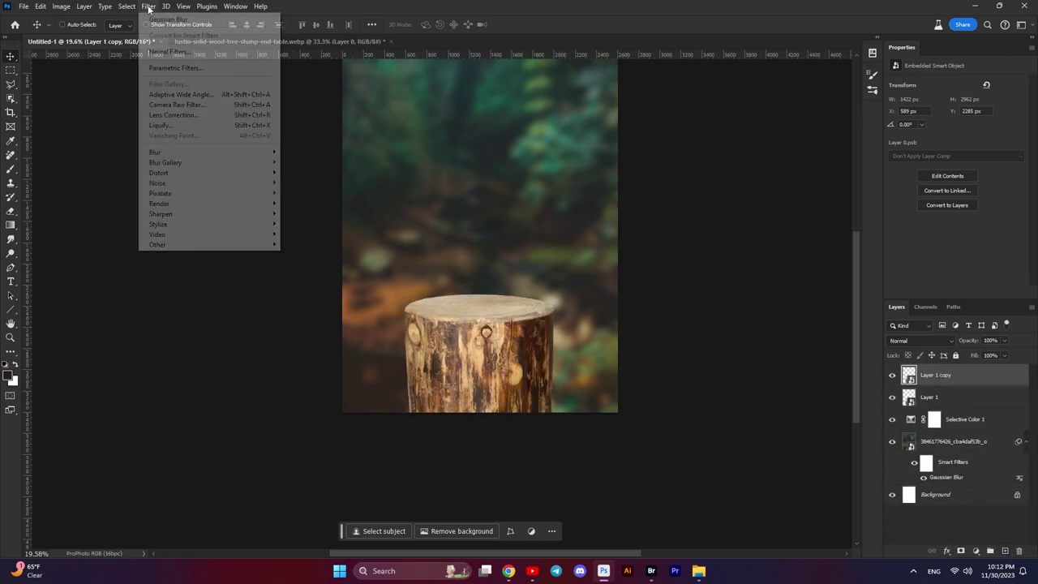
{"action": "mouse_move", "coordinate": [157, 244]}
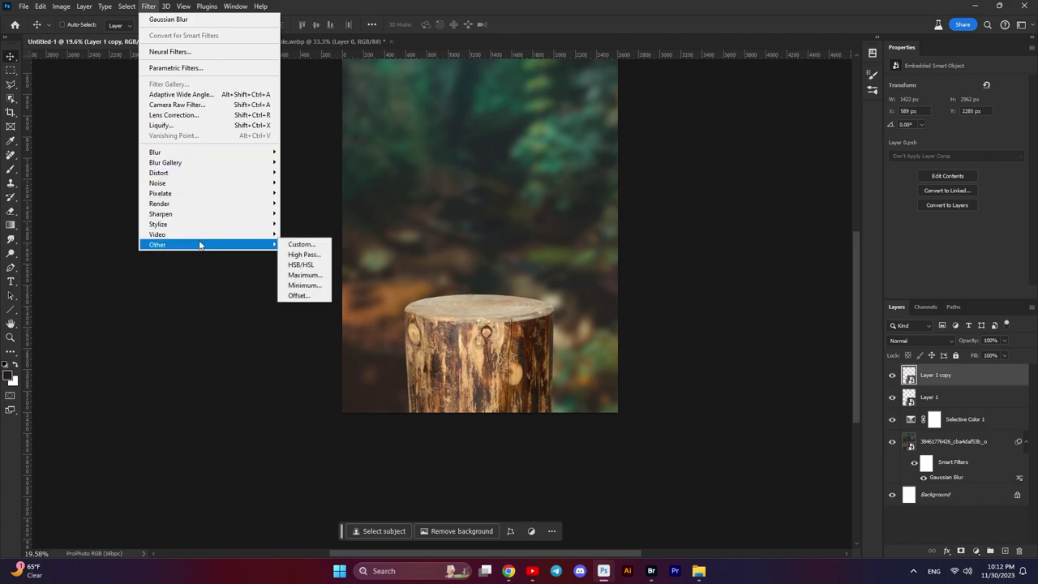
{"action": "left_click", "coordinate": [304, 254]}
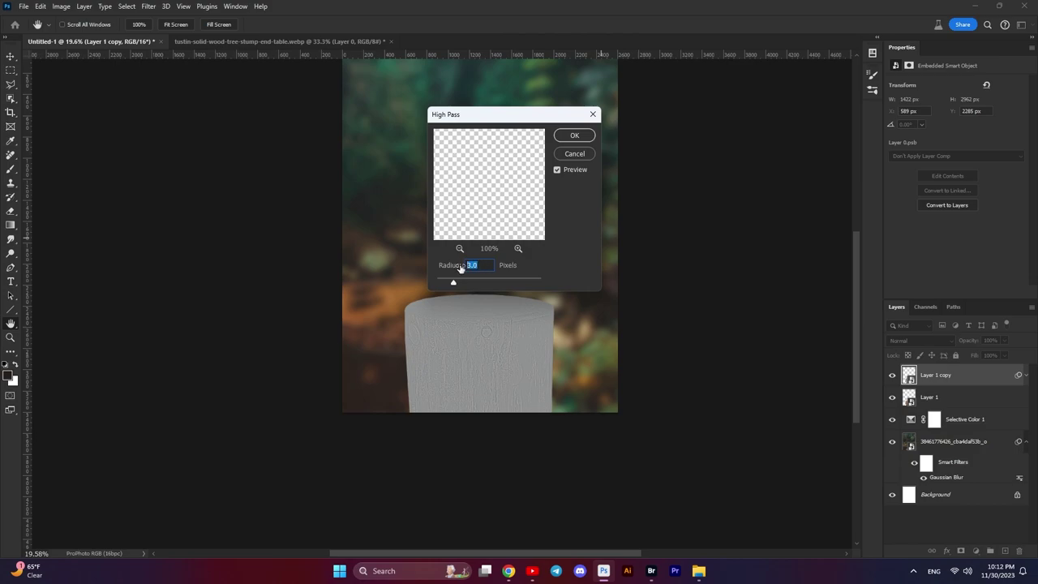
{"action": "type", "text": "3."}
{"action": "left_click", "coordinate": [574, 135]}
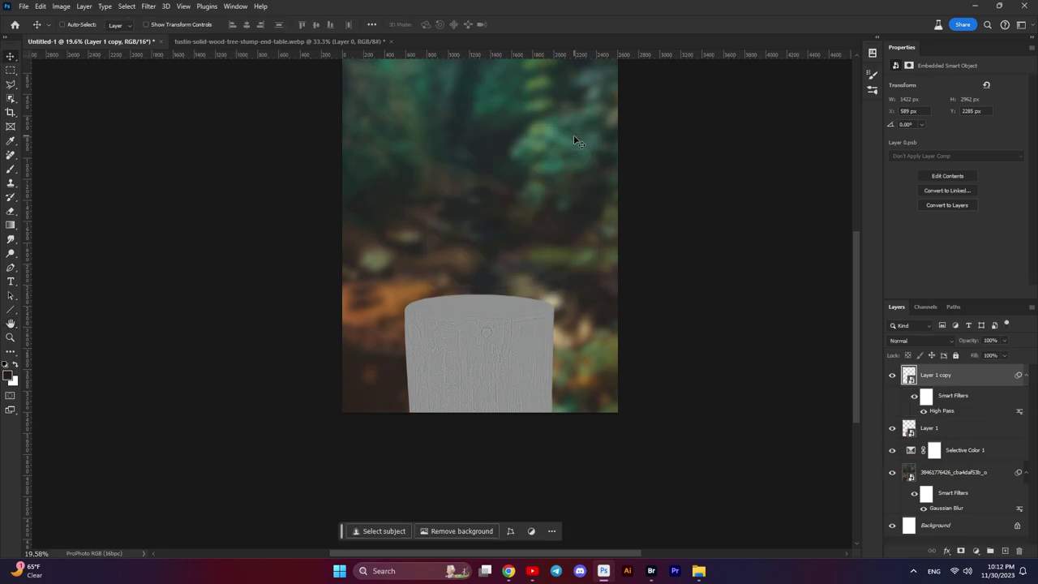
{"action": "left_click", "coordinate": [908, 342]}
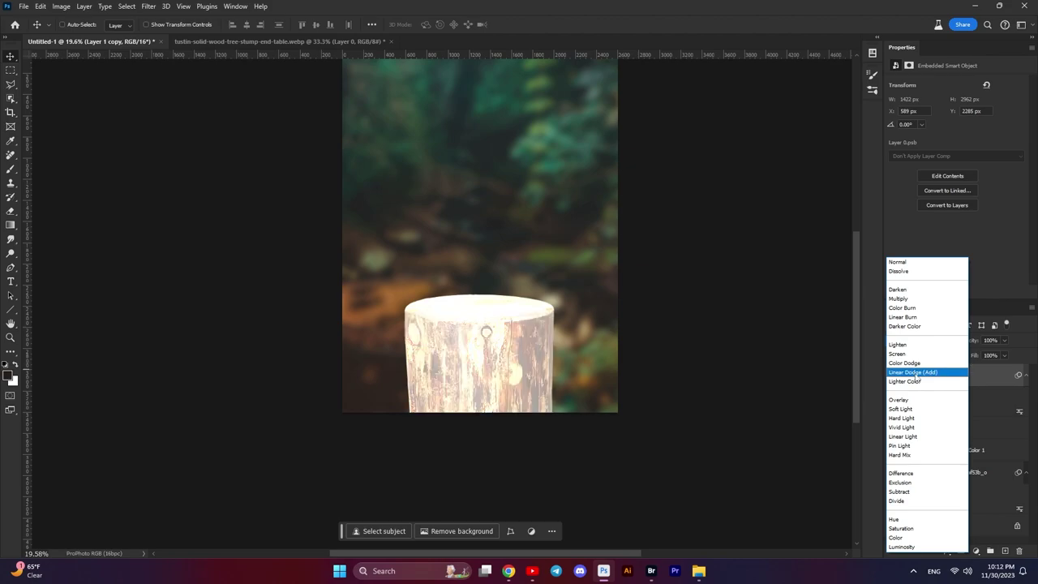
{"action": "left_click", "coordinate": [911, 437]}
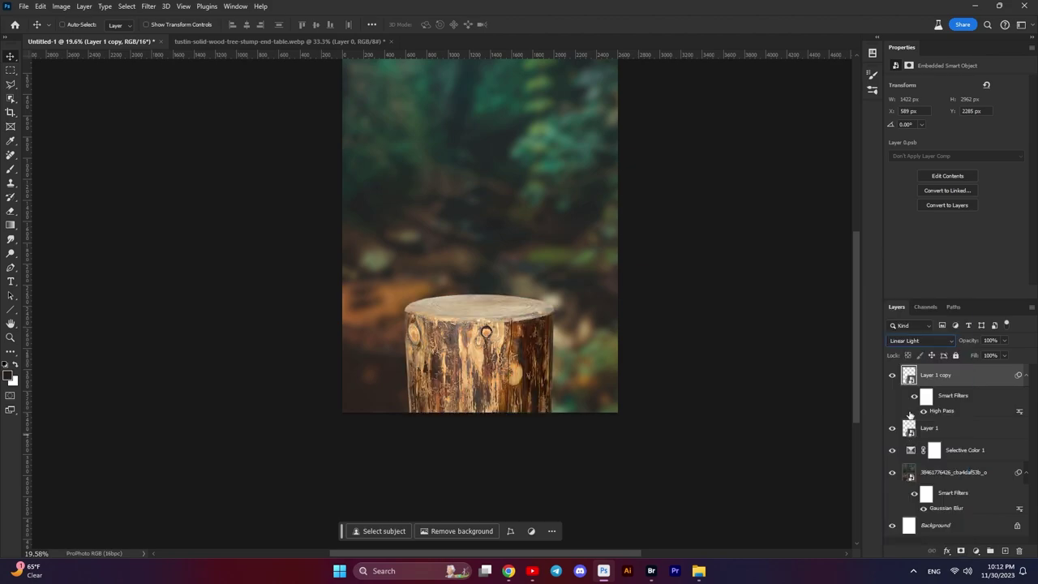
{"action": "left_click", "coordinate": [892, 375]}
{"action": "left_click", "coordinate": [891, 376]}
{"action": "left_click", "coordinate": [892, 375]}
- Merge the high-pass copy and Layer 1 into one stump layer
{"action": "left_click", "coordinate": [947, 428], "text": "shift"}
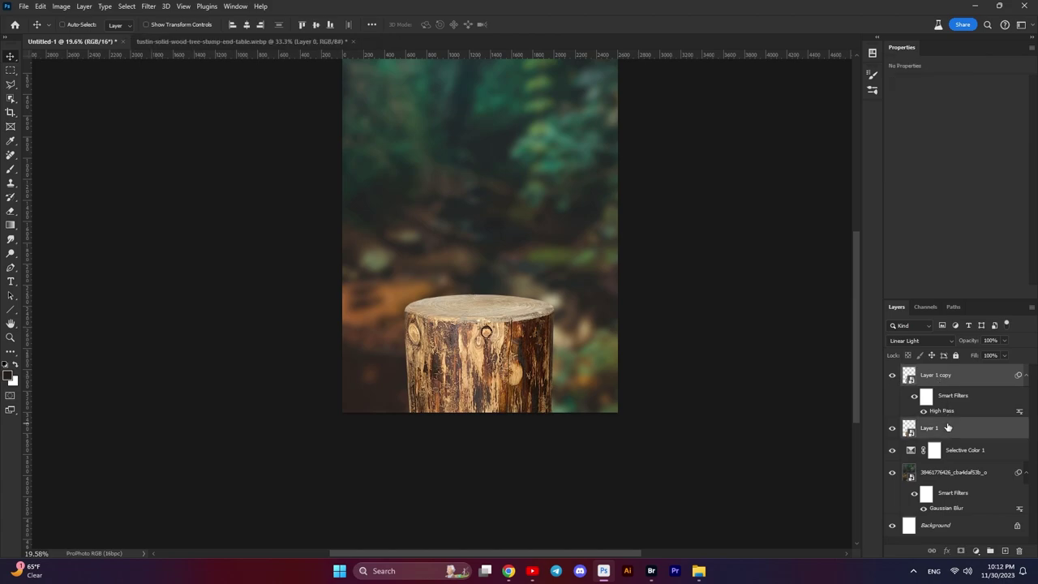
{"action": "right_click", "coordinate": [946, 428]}
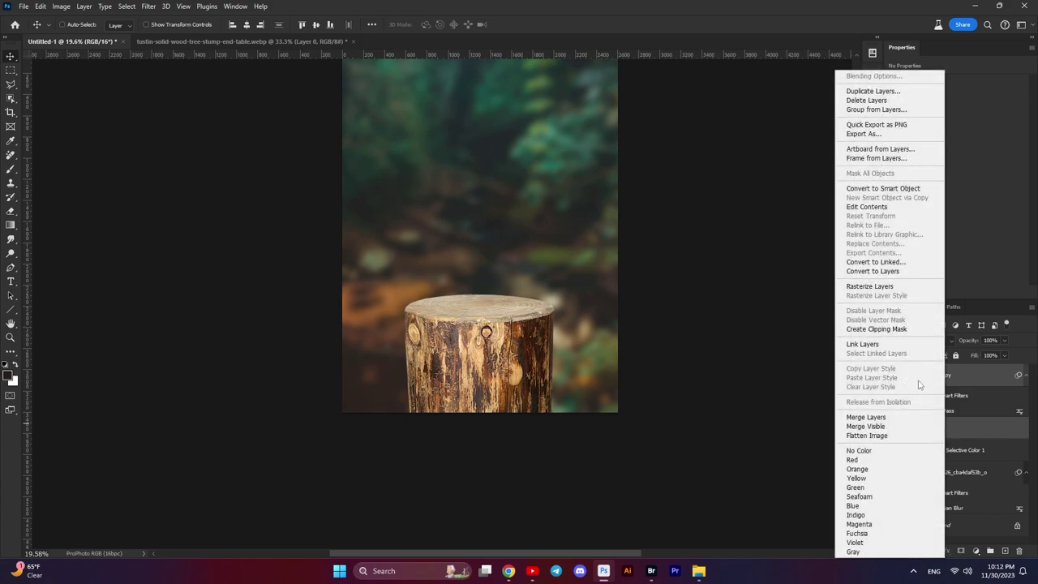
{"action": "left_click", "coordinate": [904, 189]}
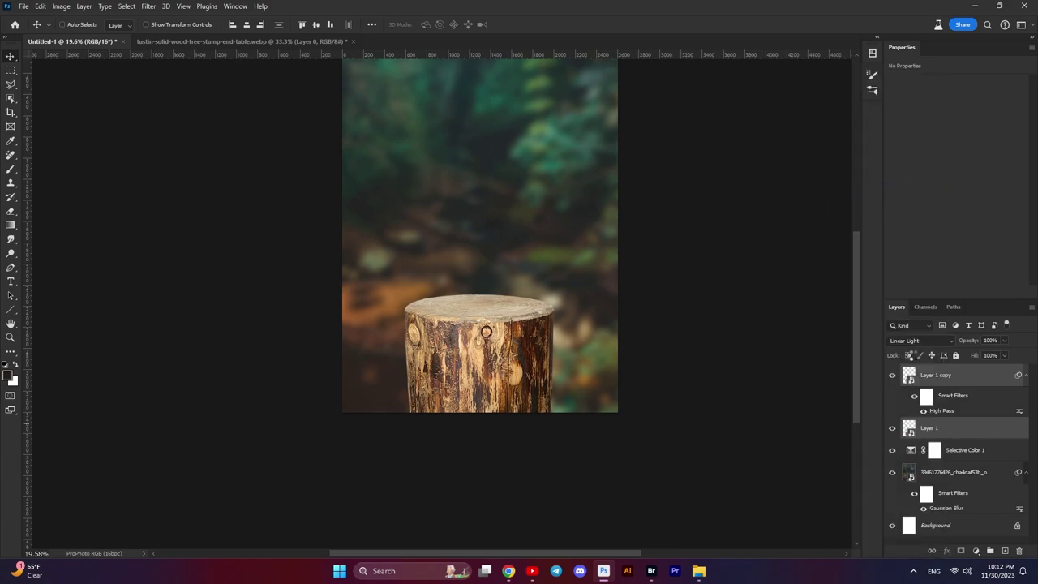
{"action": "left_click", "coordinate": [894, 375]}
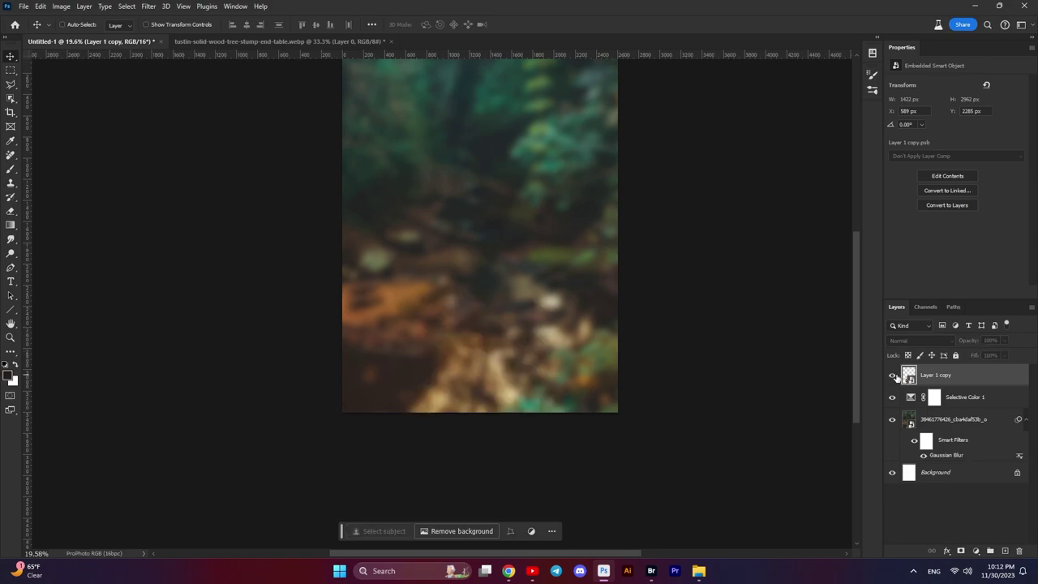
{"action": "left_click", "coordinate": [893, 375]}
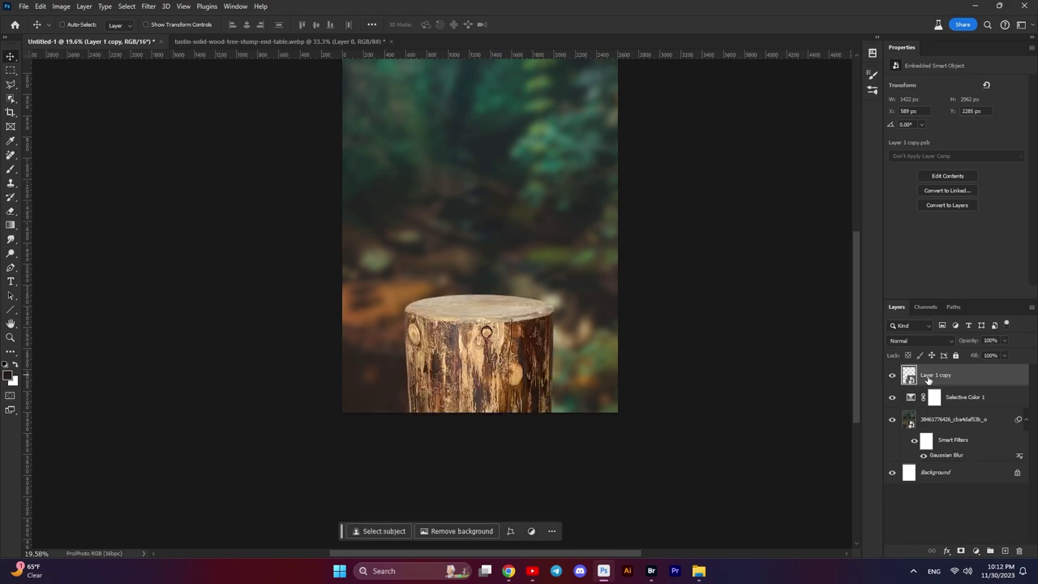
{"action": "left_click", "coordinate": [976, 552]}
- Add a Selective Color layer clipped to the stump and adjust its Greens
{"action": "left_click", "coordinate": [979, 544]}
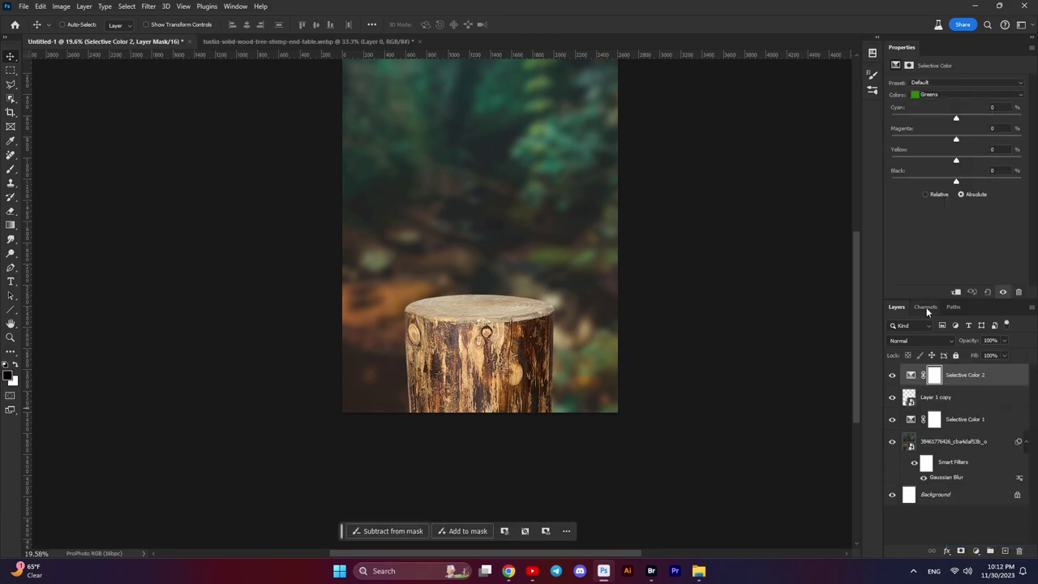
{"action": "left_click", "coordinate": [955, 292]}
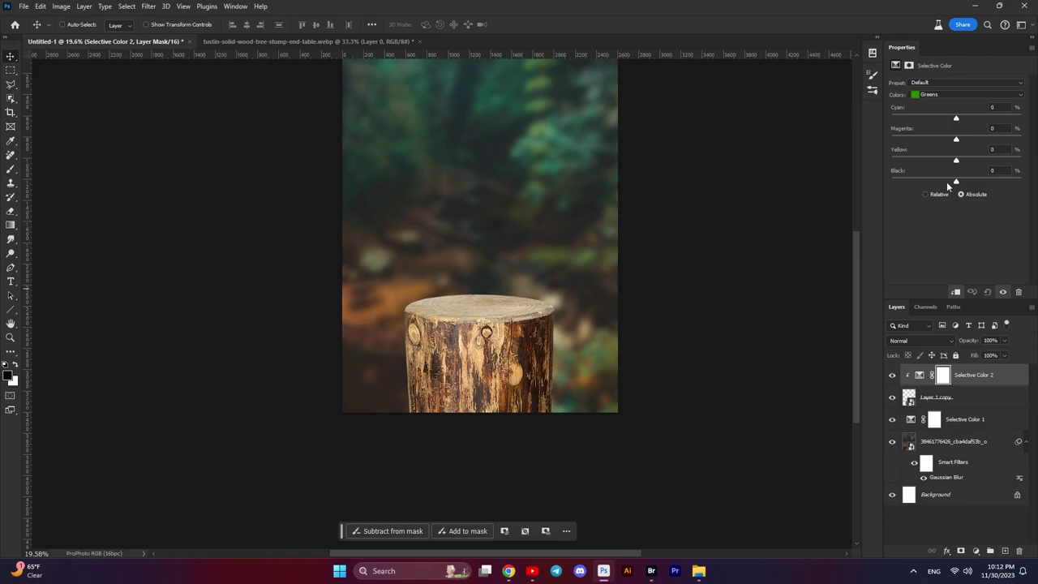
{"action": "left_click", "coordinate": [955, 95]}
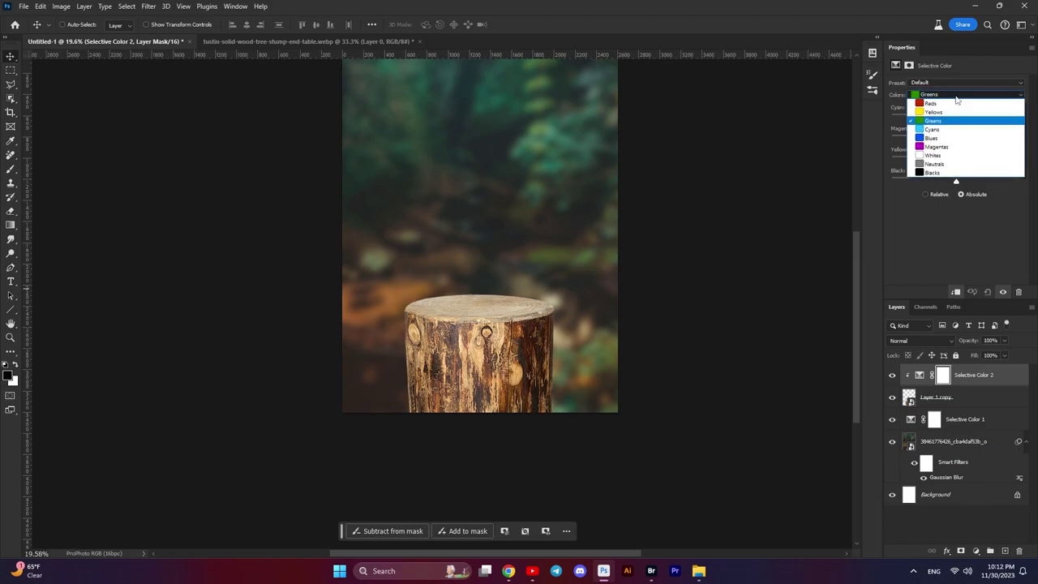
{"action": "left_click", "coordinate": [959, 121]}
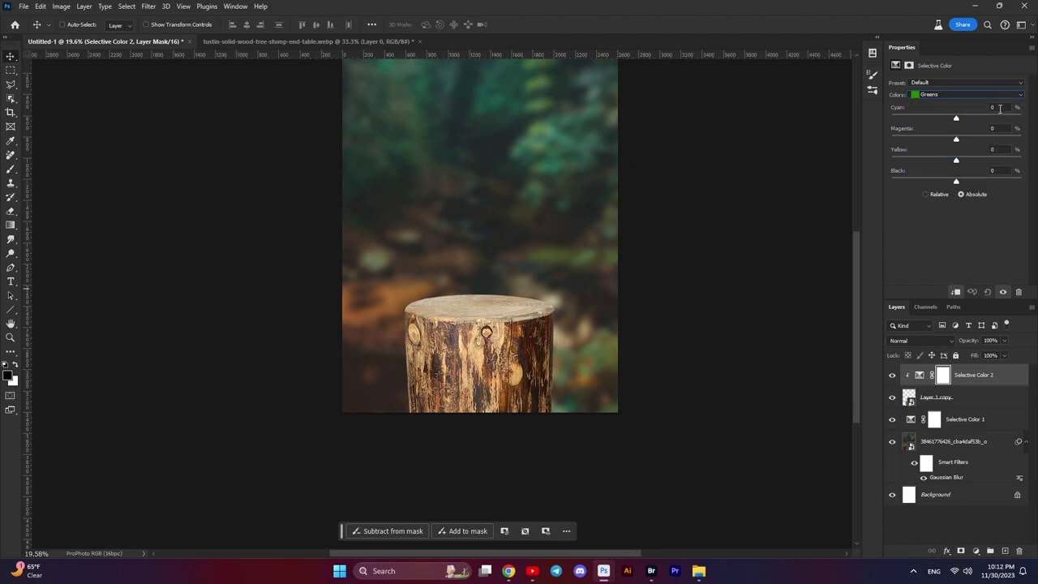
{"action": "double_click", "coordinate": [994, 107]}
{"action": "type", "text": "19"}
{"action": "type", "text": "-"}
{"action": "left_click", "coordinate": [958, 92]}
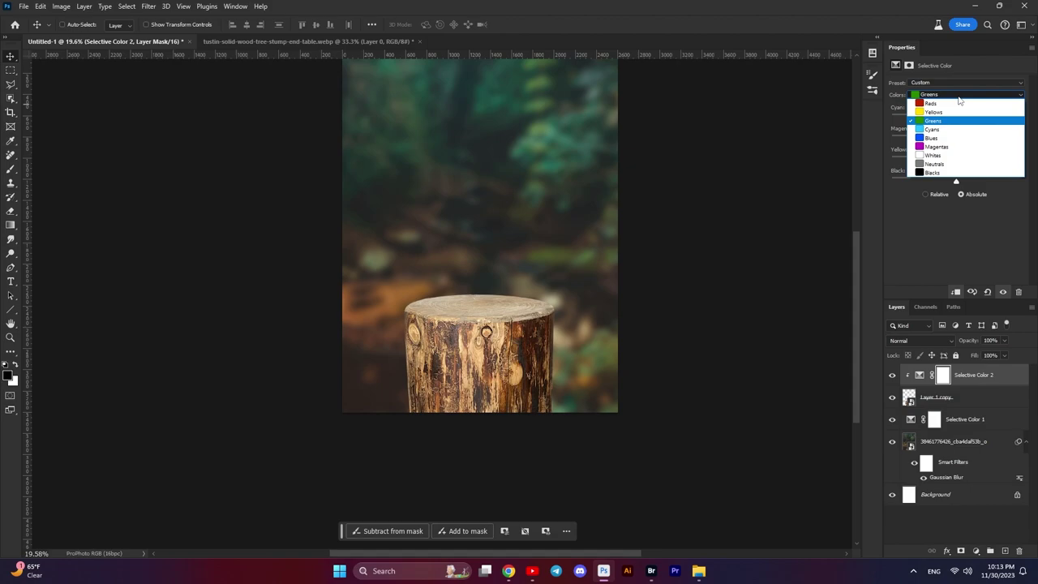
{"action": "left_click", "coordinate": [959, 96]}
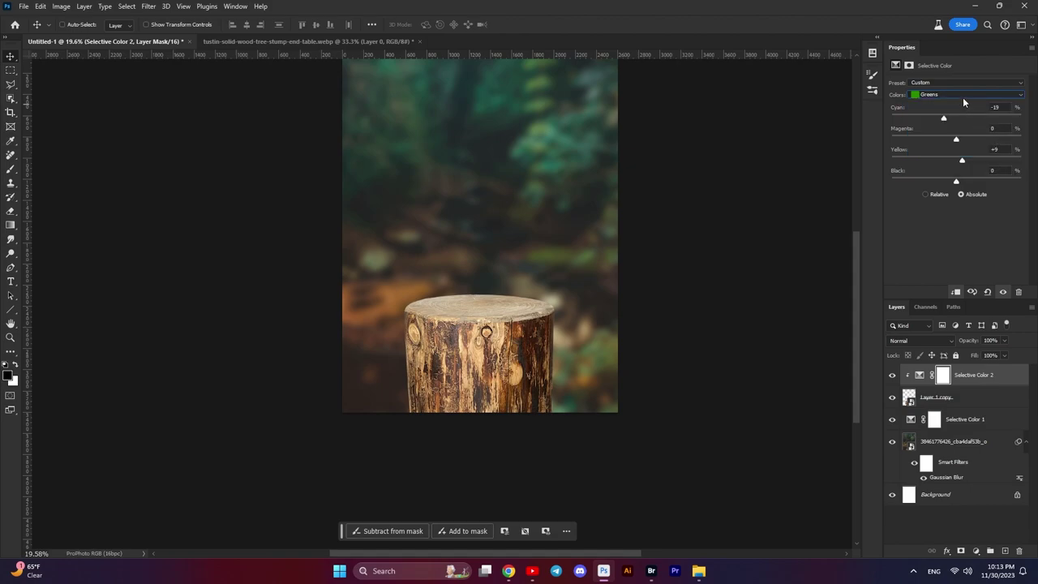
- Adjust the Neutrals, setting Cyan to +3
{"action": "left_click", "coordinate": [960, 93]}
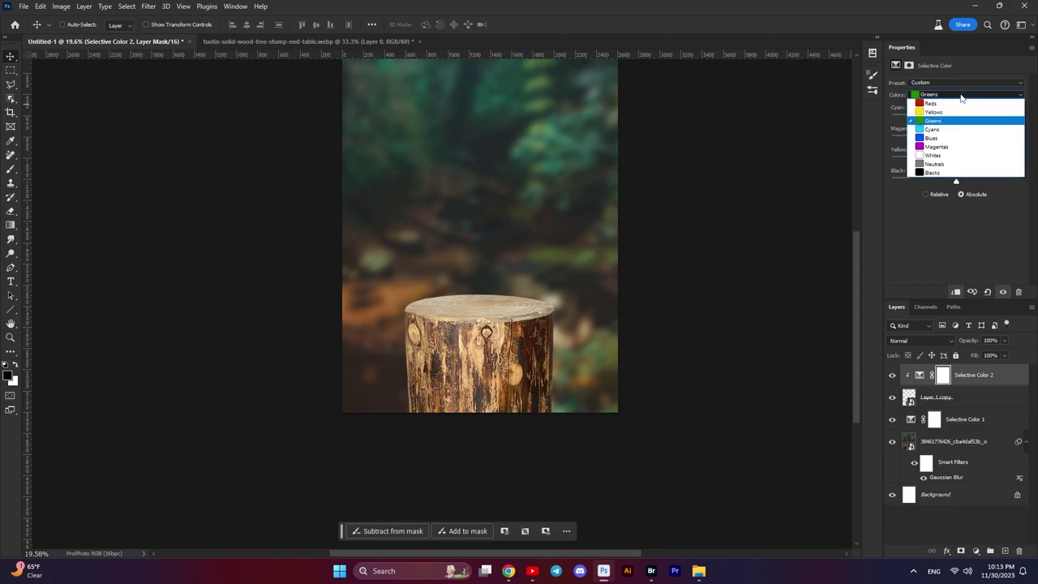
{"action": "left_click", "coordinate": [946, 165]}
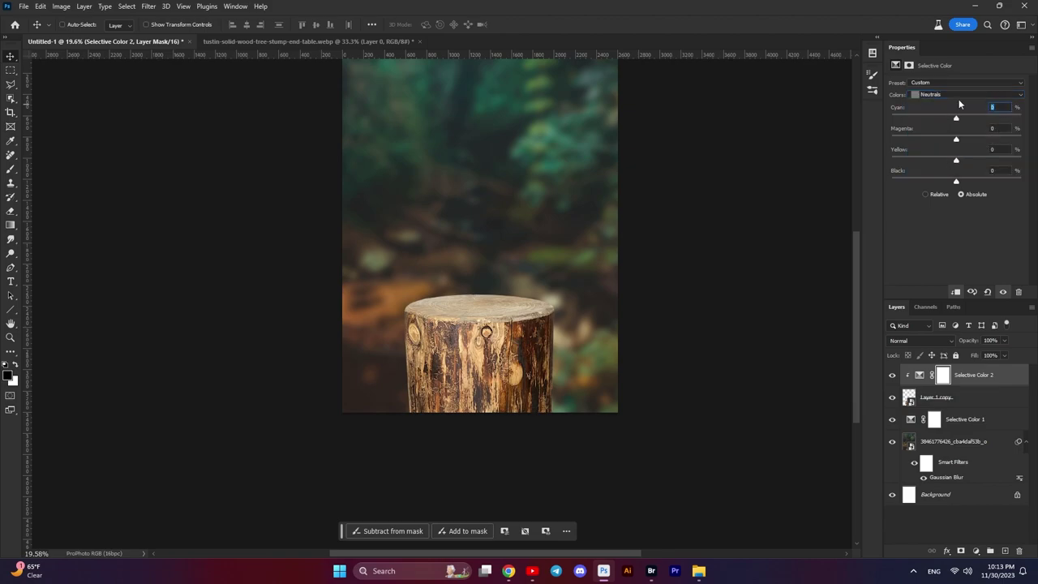
{"action": "type", "text": "3"}
{"action": "key", "text": "Tab"}
{"action": "type", "text": "3"}
- Set Blacks to Cyan +2, Yellow -2 and compare the effect on and off
{"action": "left_click", "coordinate": [969, 95]}
{"action": "left_click", "coordinate": [949, 170]}
{"action": "type", "text": "2"}
{"action": "type", "text": "-2"}
{"action": "left_click", "coordinate": [892, 374]}
{"action": "left_click", "coordinate": [892, 374]}
{"action": "left_click", "coordinate": [977, 552]}
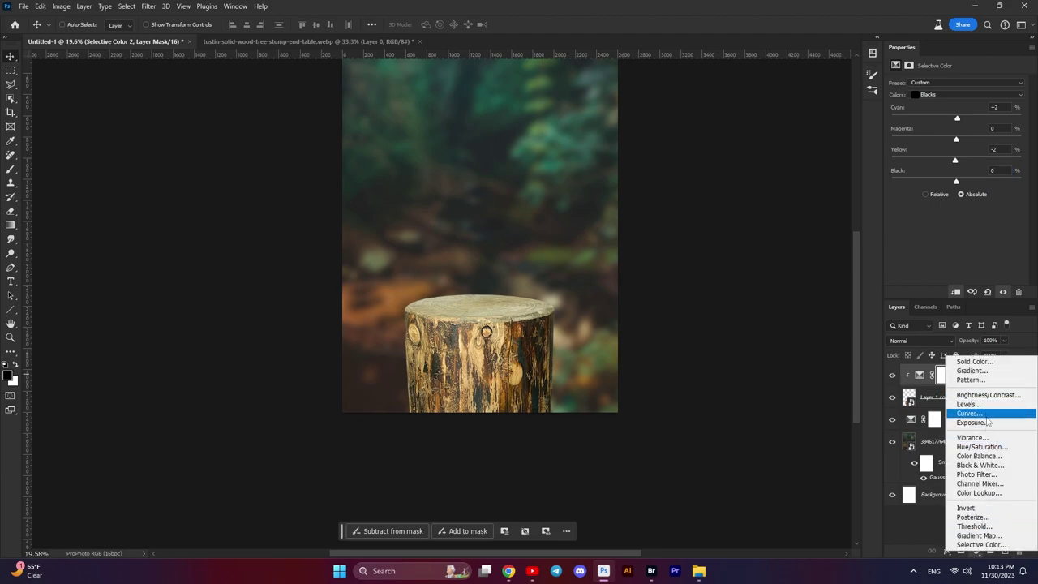
- Add a Hue/Saturation layer clipped to the stump with Saturation -44
{"action": "left_click", "coordinate": [981, 447]}
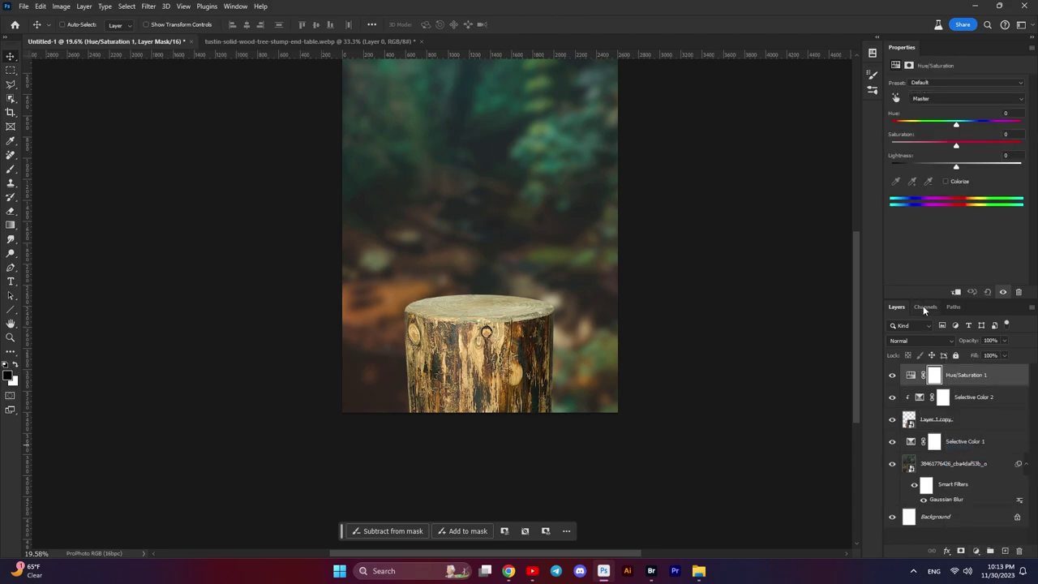
{"action": "left_click", "coordinate": [956, 292]}
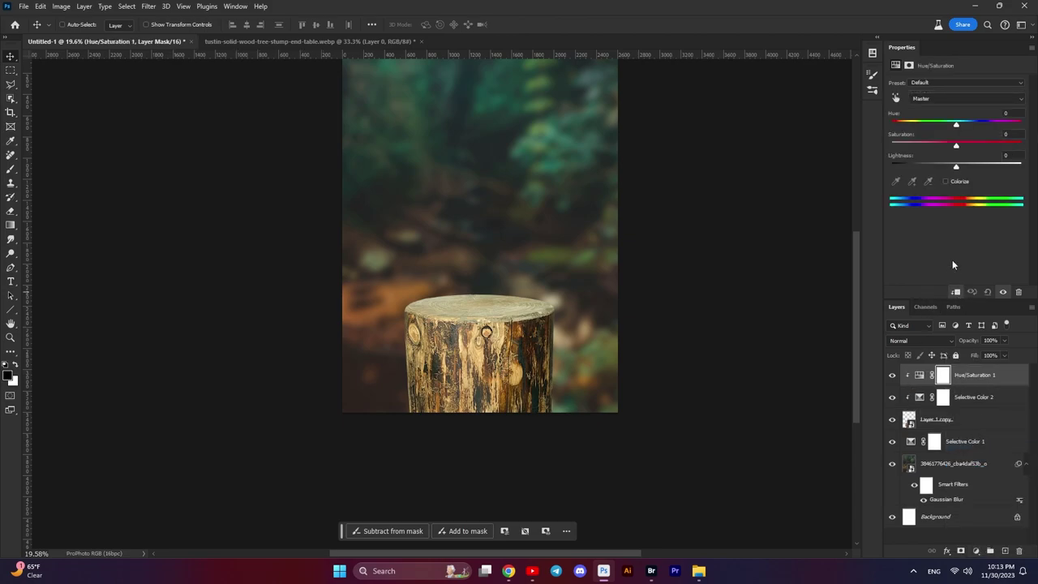
{"action": "left_click_drag", "start_coordinate": [957, 144], "coordinate": [927, 143]}
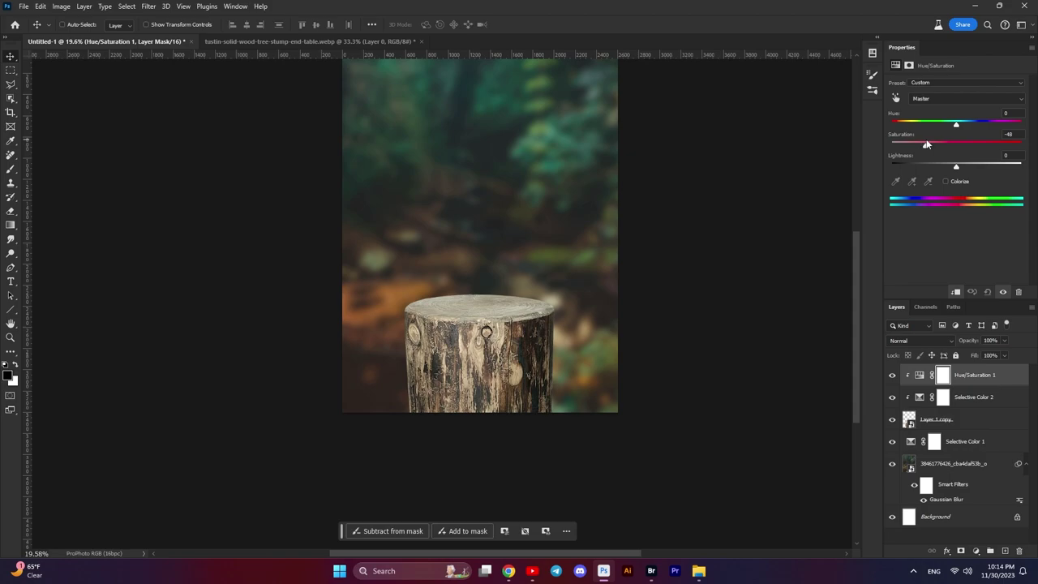
{"action": "left_click", "coordinate": [1005, 134]}
{"action": "type", "text": "-"}
{"action": "type", "text": "44"}
{"action": "key", "text": "ctrl+plus"}
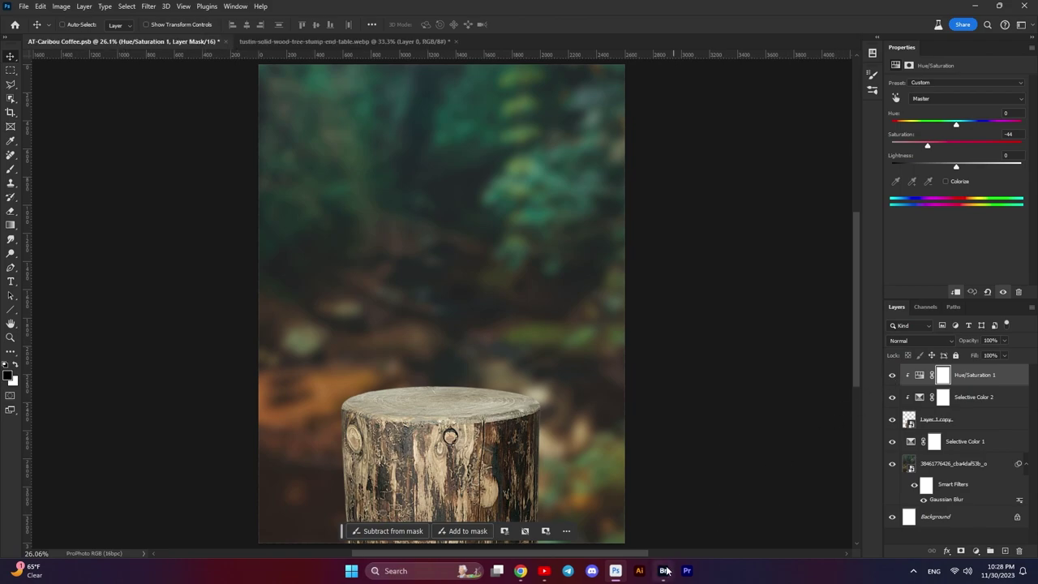
- Drag the green plant image IMAGE.png from Adobe Bridge onto the Photoshop canvas
{"action": "left_click", "coordinate": [665, 571]}
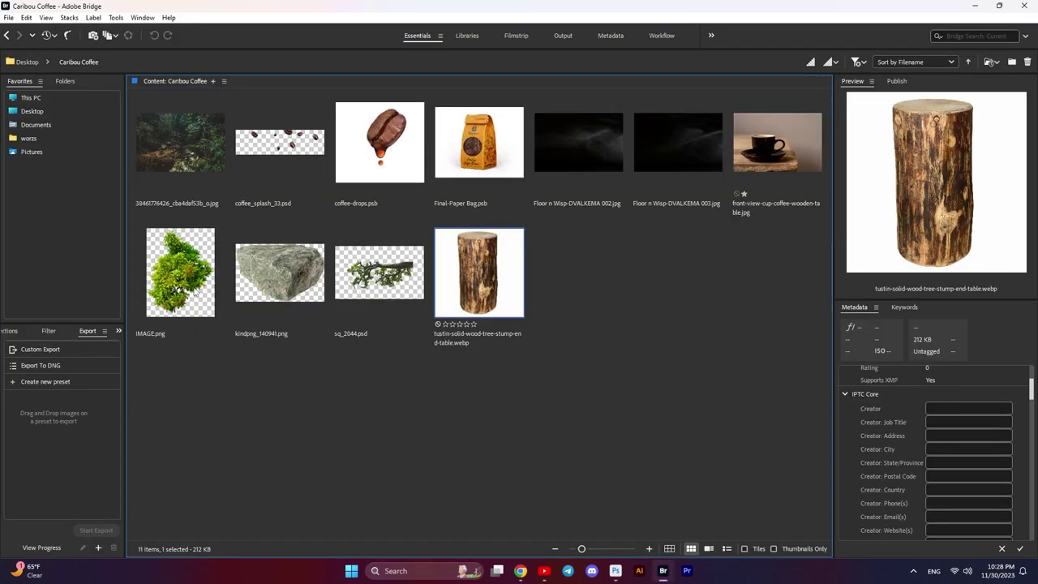
{"action": "left_click_drag", "start_coordinate": [199, 292], "coordinate": [626, 484]}
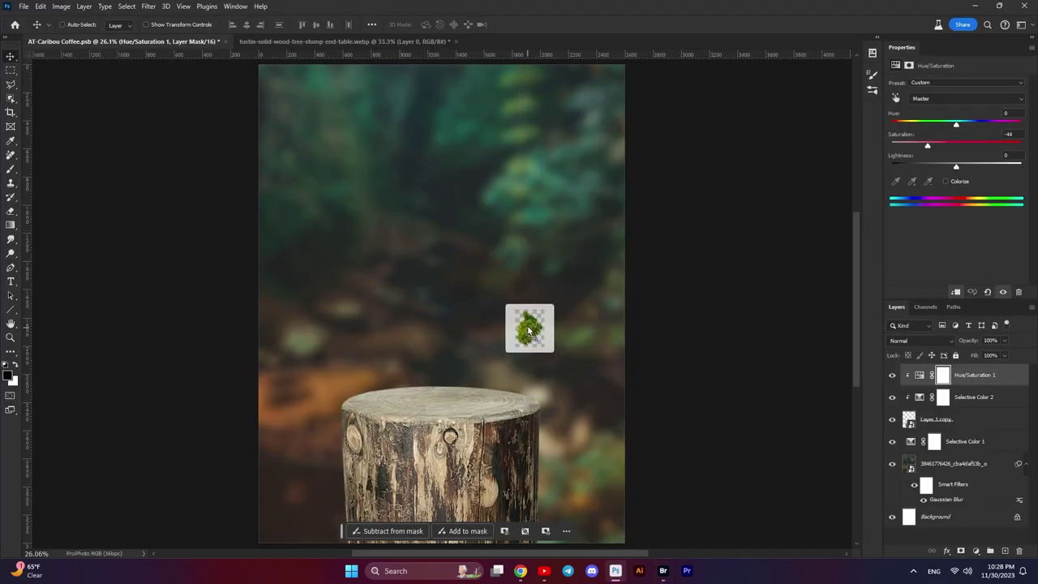
{"action": "left_click_drag", "start_coordinate": [627, 484], "coordinate": [527, 328]}
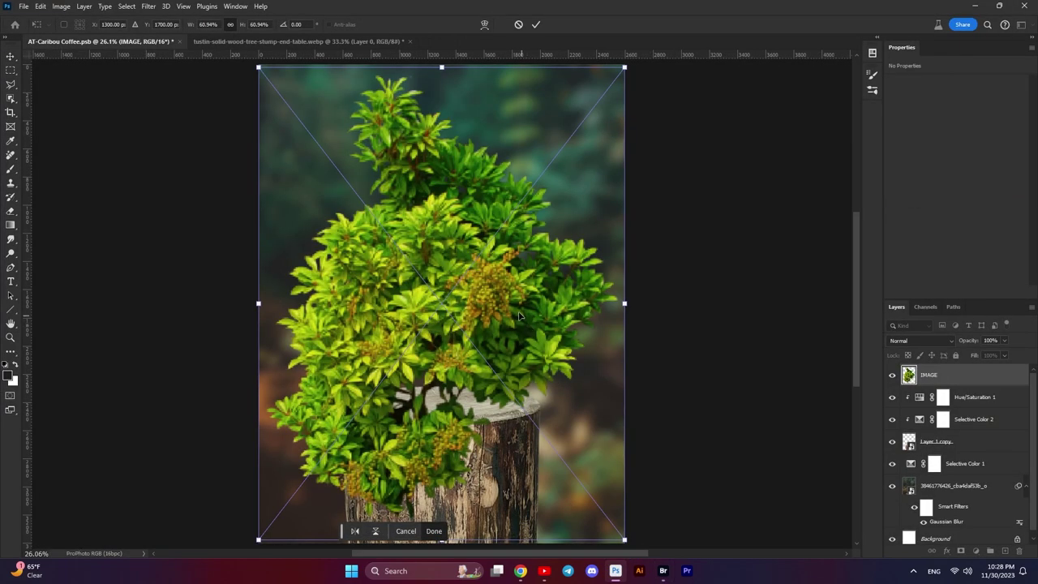
- Place the plant image, shrink it to about a third, and set it on the stump's right side
{"action": "key", "text": "Return"}
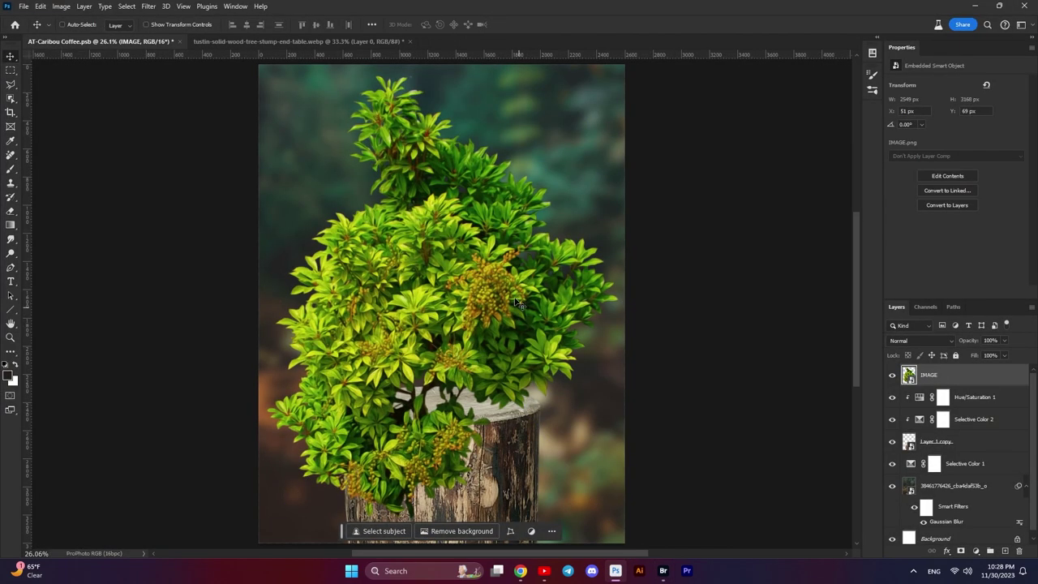
{"action": "mouse_move", "coordinate": [445, 218]}
{"action": "left_mouse_down"}
{"action": "mouse_move", "coordinate": [459, 304]}
{"action": "mouse_move", "coordinate": [439, 246]}
{"action": "left_mouse_up"}
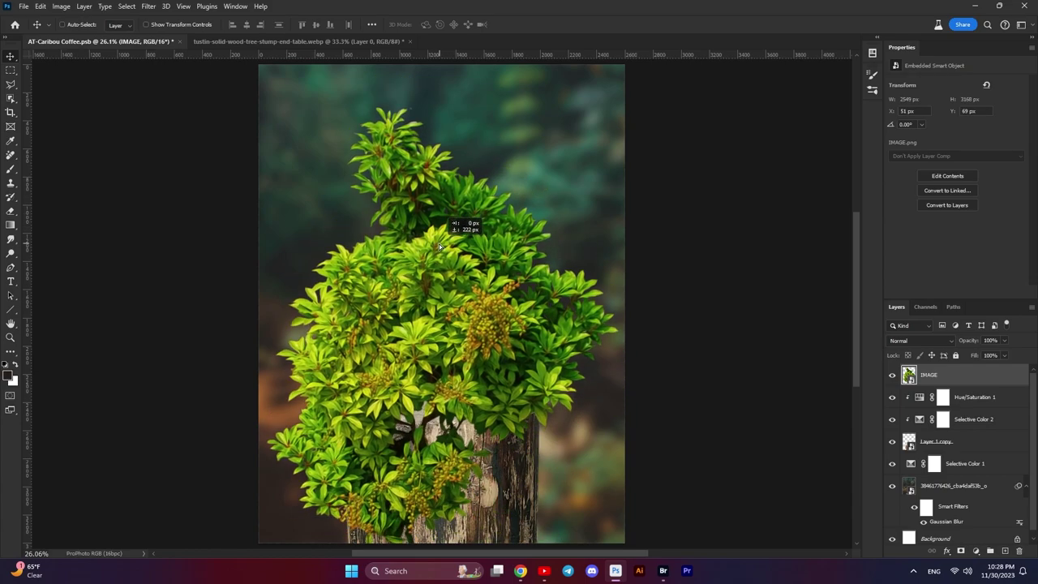
{"action": "key", "text": "ctrl+t"}
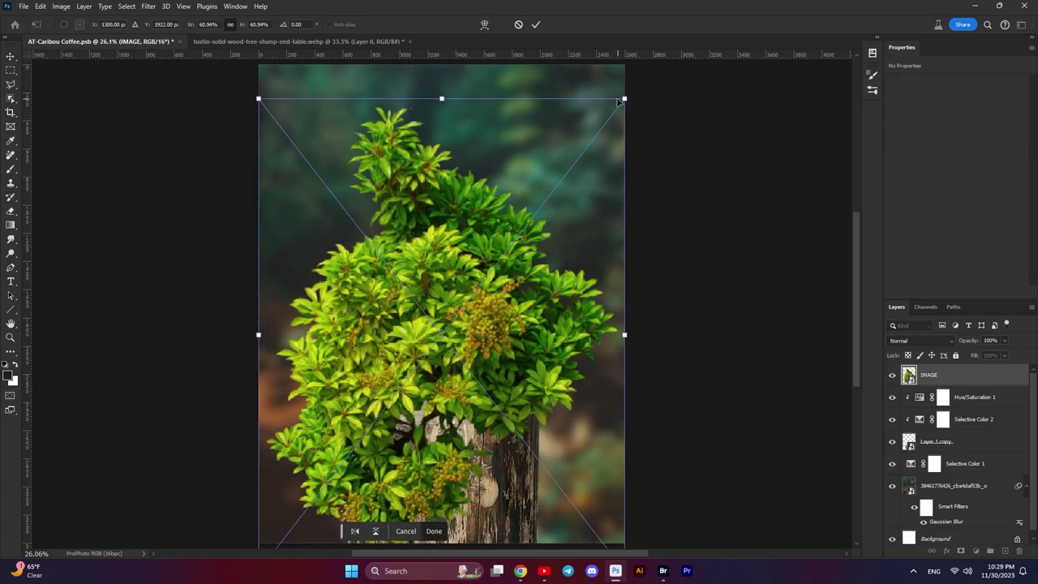
{"action": "left_click_drag", "start_coordinate": [622, 98], "coordinate": [523, 201]}
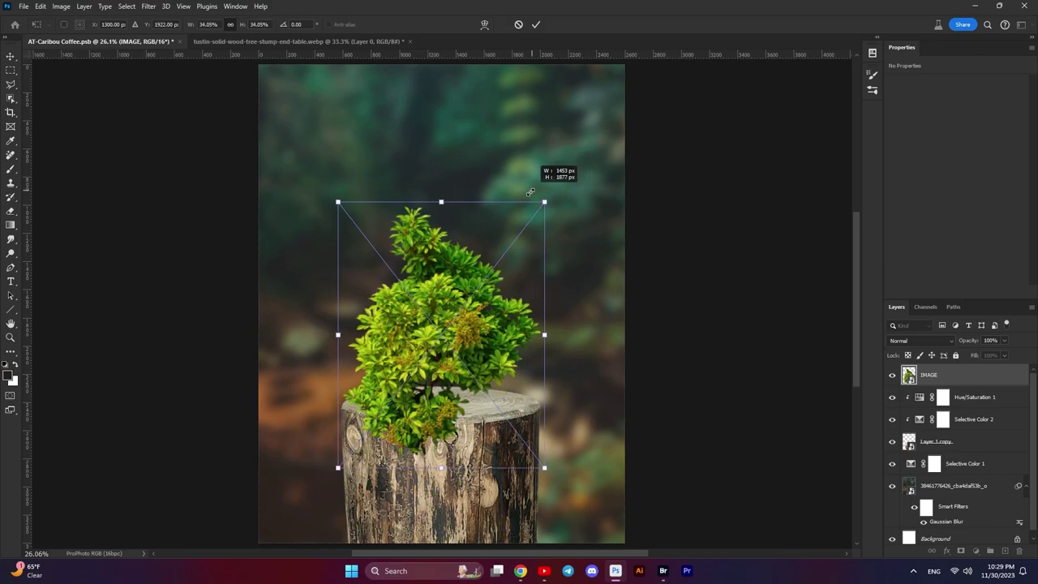
{"action": "left_click_drag", "start_coordinate": [469, 316], "coordinate": [534, 398]}
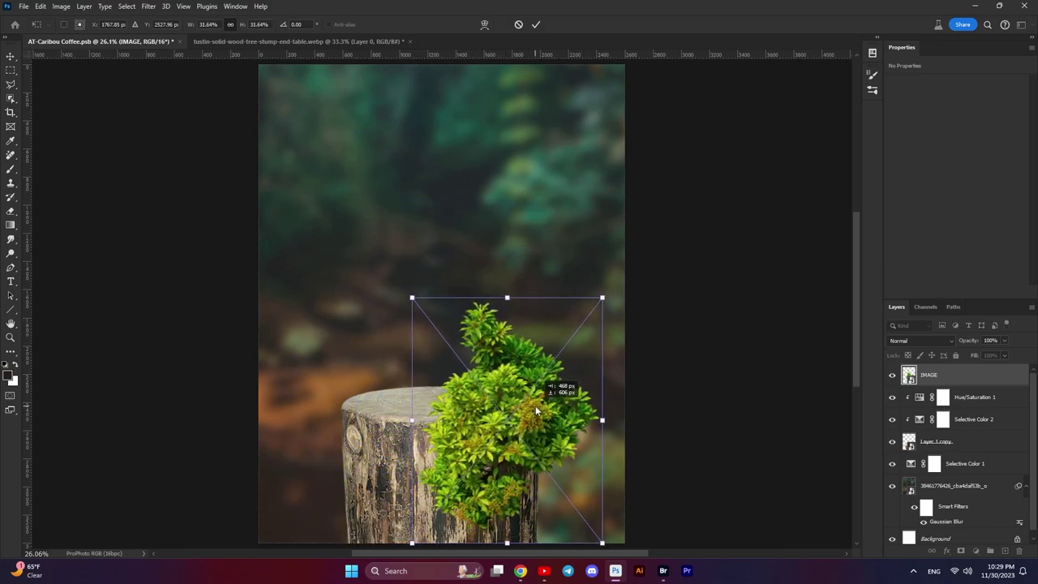
{"action": "key", "text": "Return"}
{"action": "scroll", "coordinate": [489, 292], "scroll_direction": "up", "scroll_amount": 2}
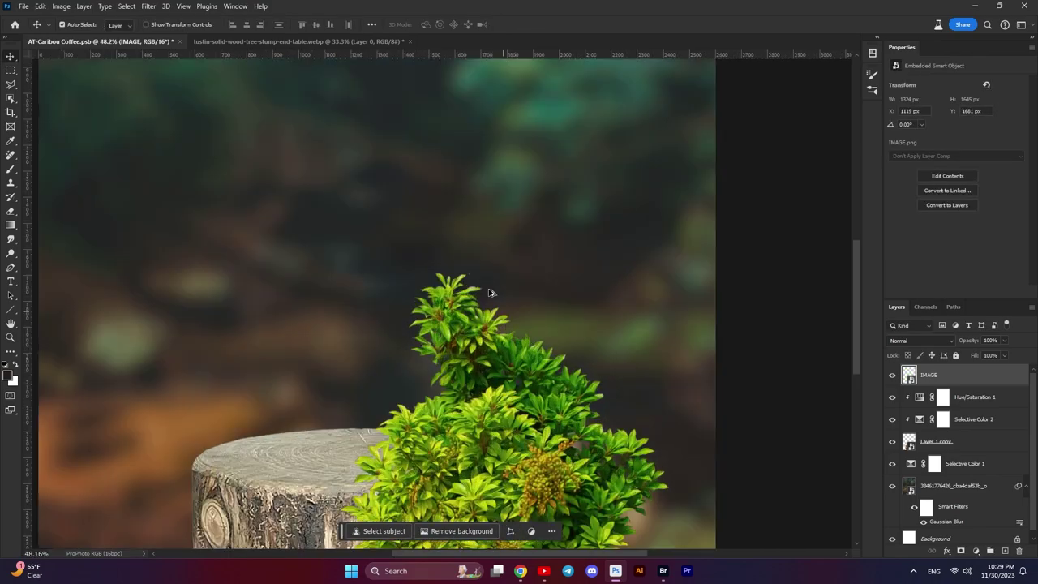
{"action": "scroll", "coordinate": [478, 286], "scroll_direction": "up", "scroll_amount": 2}
{"action": "scroll", "coordinate": [474, 282], "scroll_direction": "up", "scroll_amount": 2}
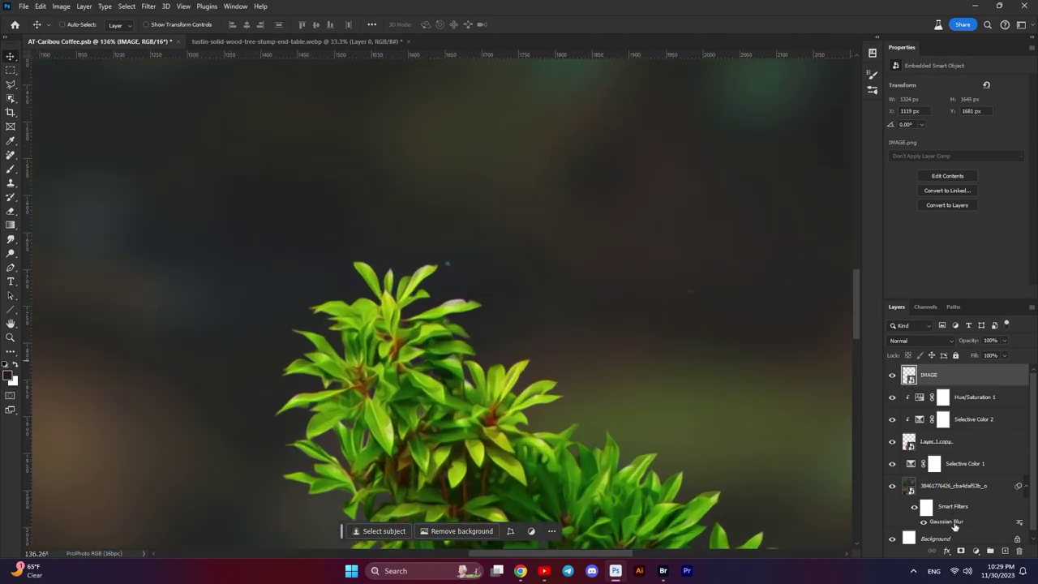
- Add a layer mask to the plant, shrink the brush, and move the plant down against the stump
{"action": "left_click", "coordinate": [961, 552]}
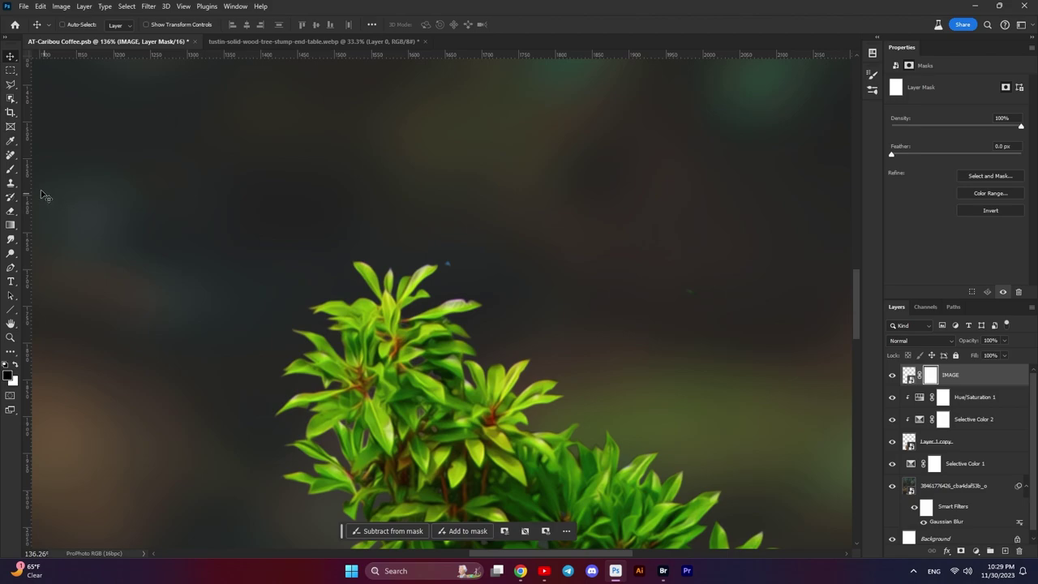
{"action": "left_click", "coordinate": [12, 170]}
{"action": "left_click_drag", "start_coordinate": [554, 272], "coordinate": [443, 268]}
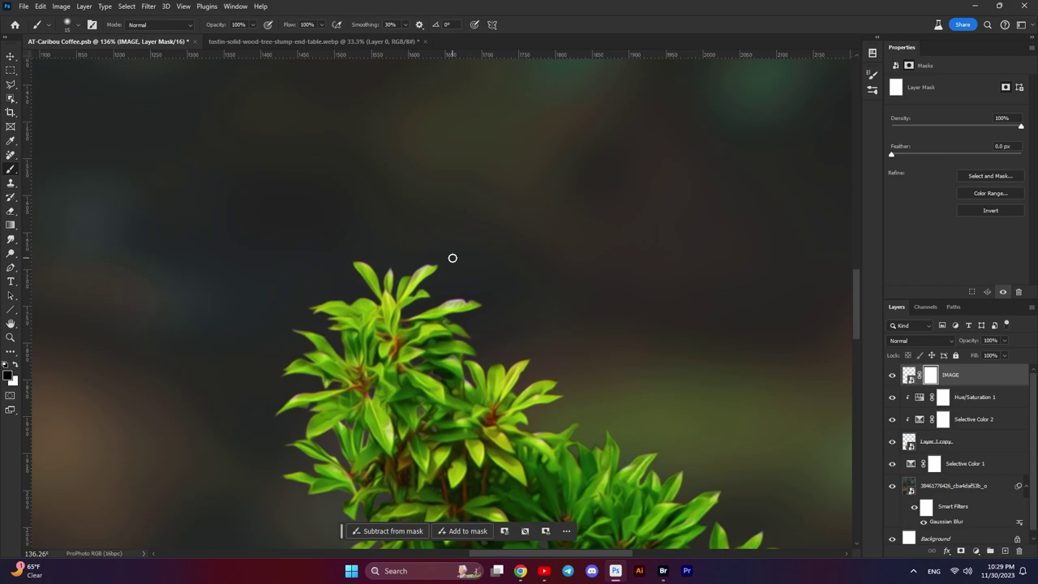
{"action": "scroll", "coordinate": [474, 265], "scroll_direction": "down", "scroll_amount": 2}
{"action": "scroll", "coordinate": [475, 264], "scroll_direction": "down", "scroll_amount": 3}
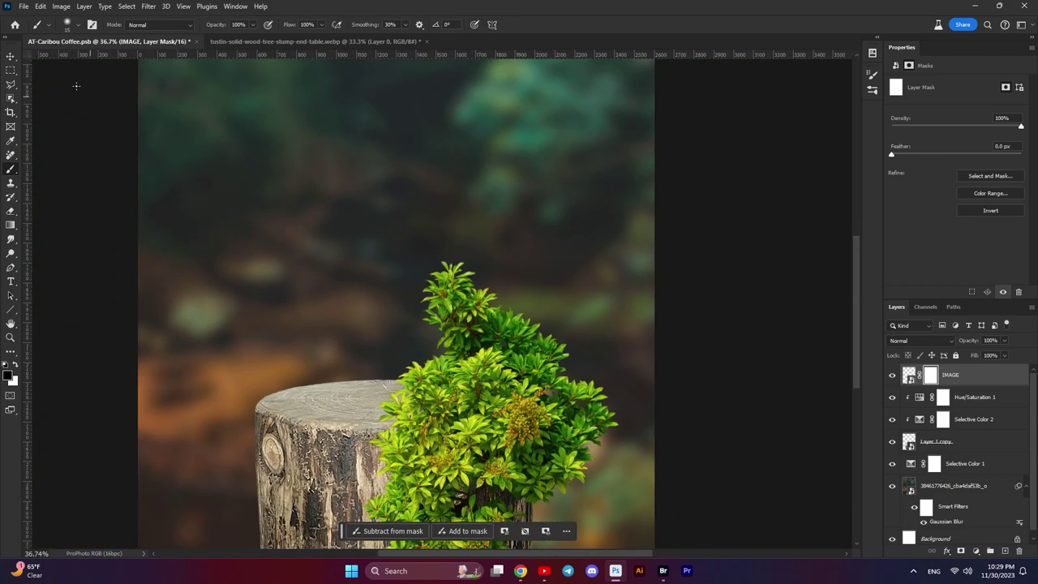
{"action": "left_click", "coordinate": [11, 56]}
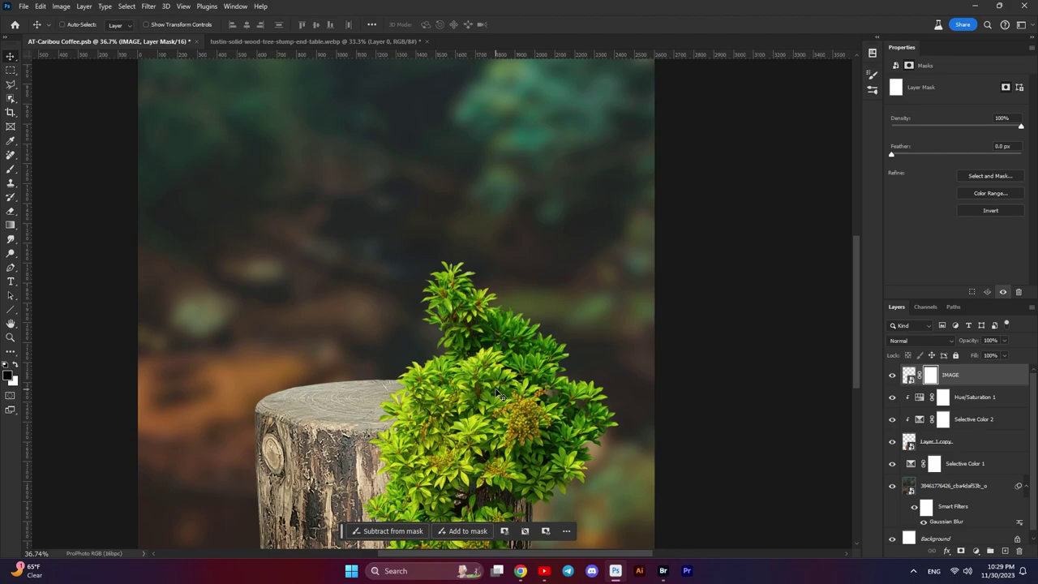
{"action": "scroll", "coordinate": [527, 345], "scroll_direction": "down", "scroll_amount": 3}
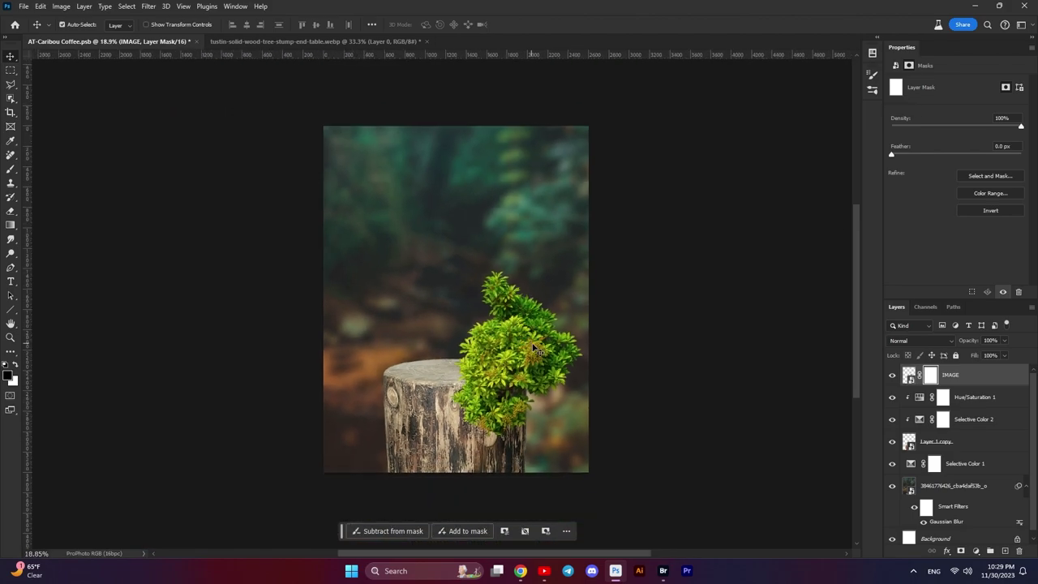
{"action": "left_click_drag", "start_coordinate": [533, 349], "coordinate": [535, 420]}
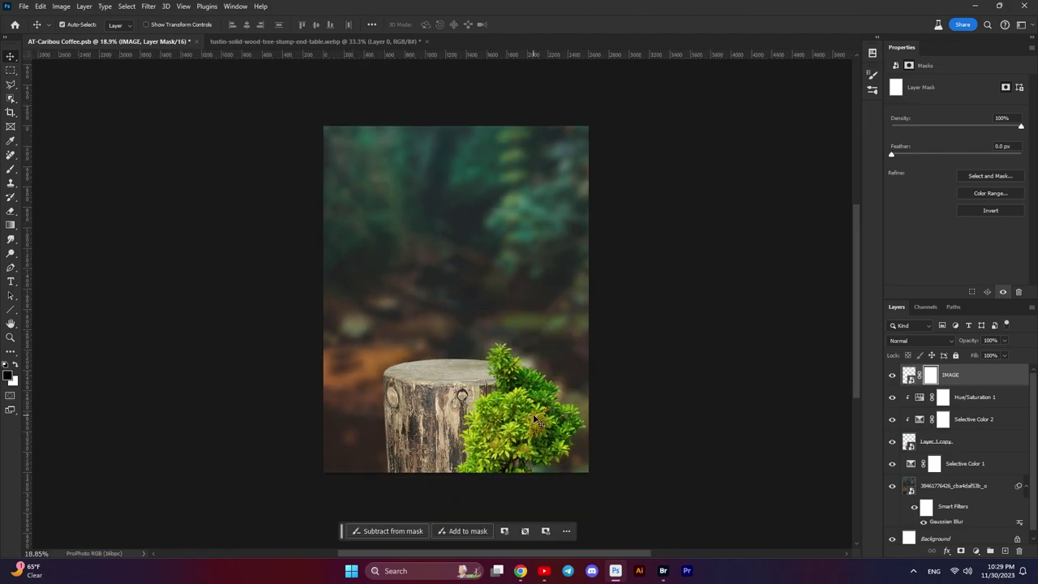
{"action": "key", "text": "ctrl+t"}
- Rotate the plant about 36° clockwise and enlarge it to roughly 203%, shifting it down
{"action": "mouse_move", "coordinate": [609, 336]}
{"action": "left_mouse_down"}
{"action": "mouse_move", "coordinate": [648, 401]}
{"action": "mouse_move", "coordinate": [639, 405]}
{"action": "mouse_move", "coordinate": [702, 380]}
{"action": "left_mouse_up"}
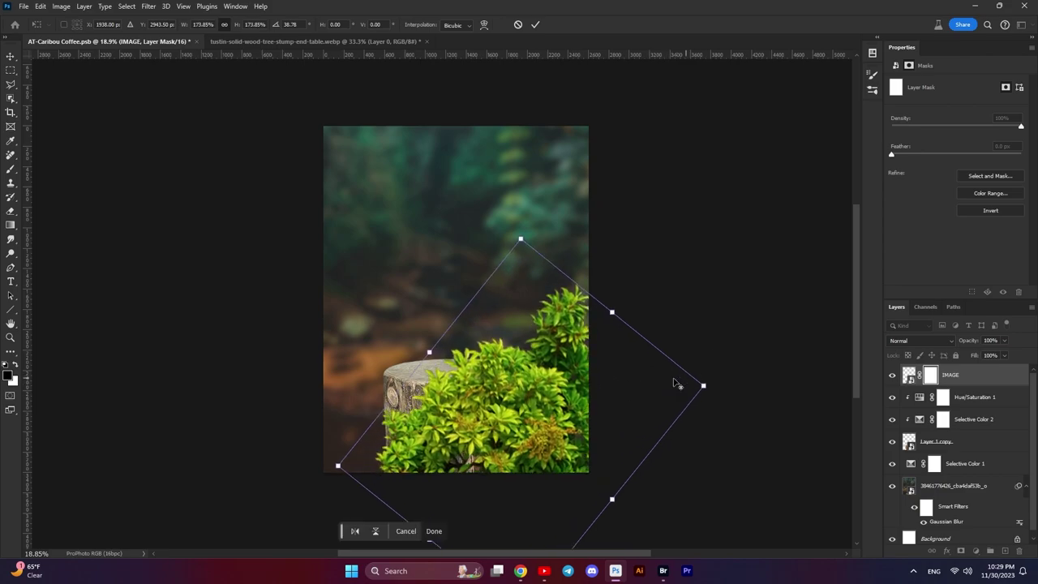
{"action": "mouse_move", "coordinate": [540, 365]}
{"action": "left_mouse_down"}
{"action": "mouse_move", "coordinate": [556, 424]}
{"action": "mouse_move", "coordinate": [532, 468]}
{"action": "mouse_move", "coordinate": [523, 459]}
{"action": "left_mouse_up"}
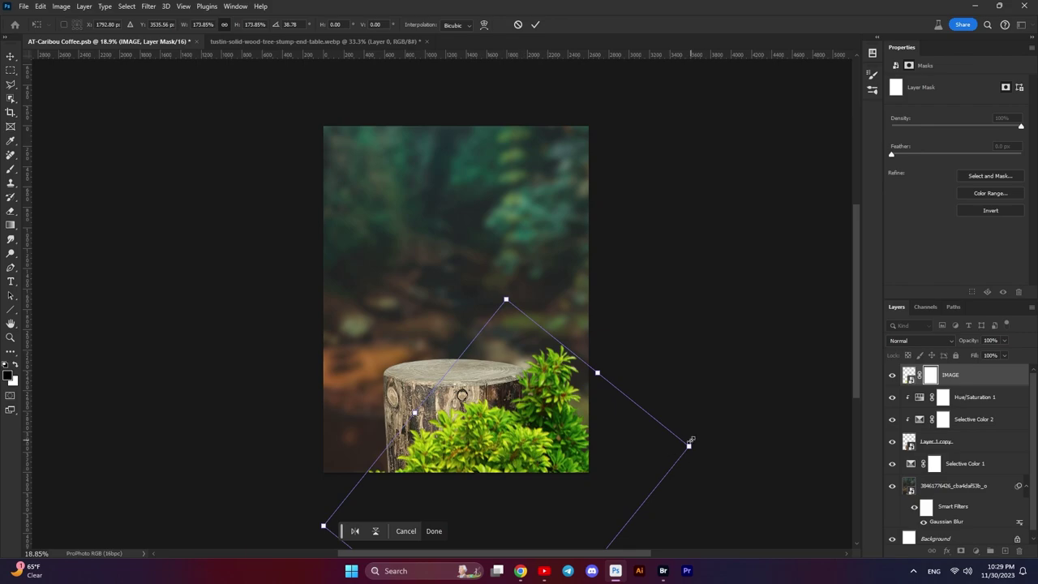
{"action": "left_click_drag", "start_coordinate": [690, 444], "coordinate": [718, 432]}
{"action": "scroll", "coordinate": [568, 385], "scroll_direction": "up", "scroll_amount": 1}
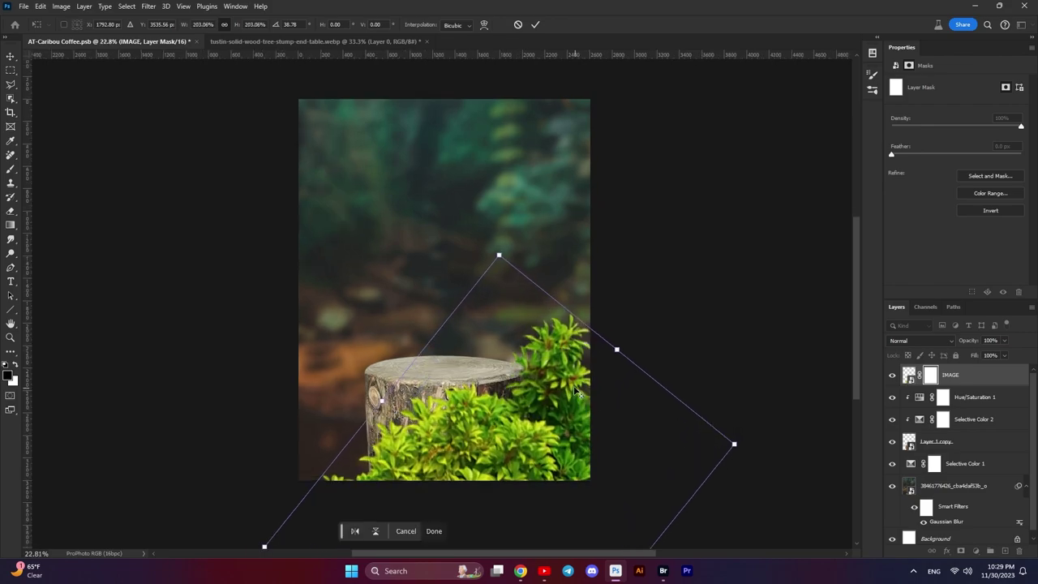
{"action": "scroll", "coordinate": [559, 381], "scroll_direction": "up", "scroll_amount": 3}
{"action": "left_click_drag", "start_coordinate": [526, 376], "coordinate": [524, 378]}
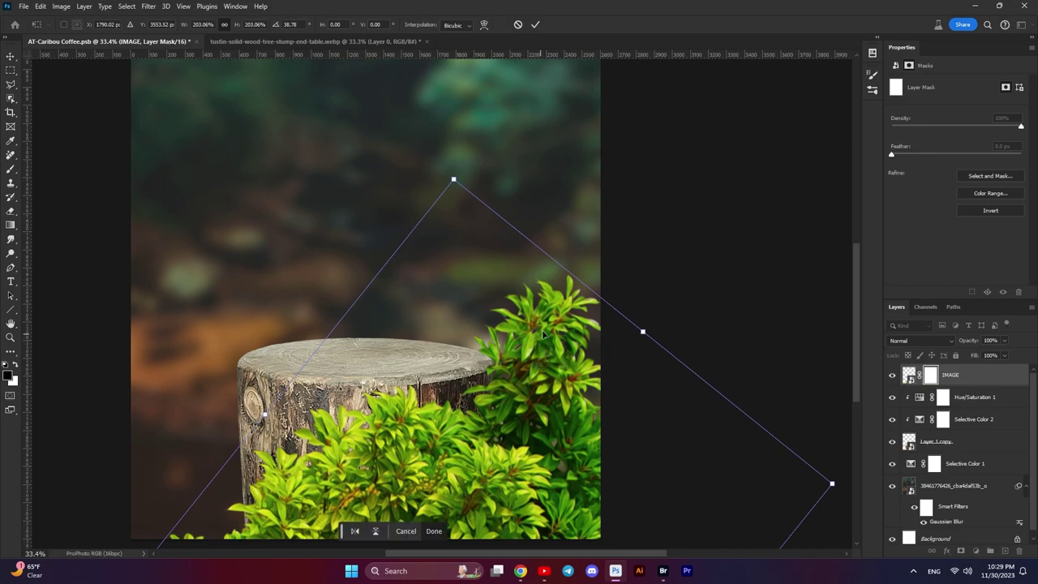
- Fine-tune the plant to 36.07° rotation and 201.14% scale around the stump, and commit
{"action": "left_click_drag", "start_coordinate": [847, 486], "coordinate": [840, 481]}
{"action": "left_click_drag", "start_coordinate": [559, 439], "coordinate": [563, 439]}
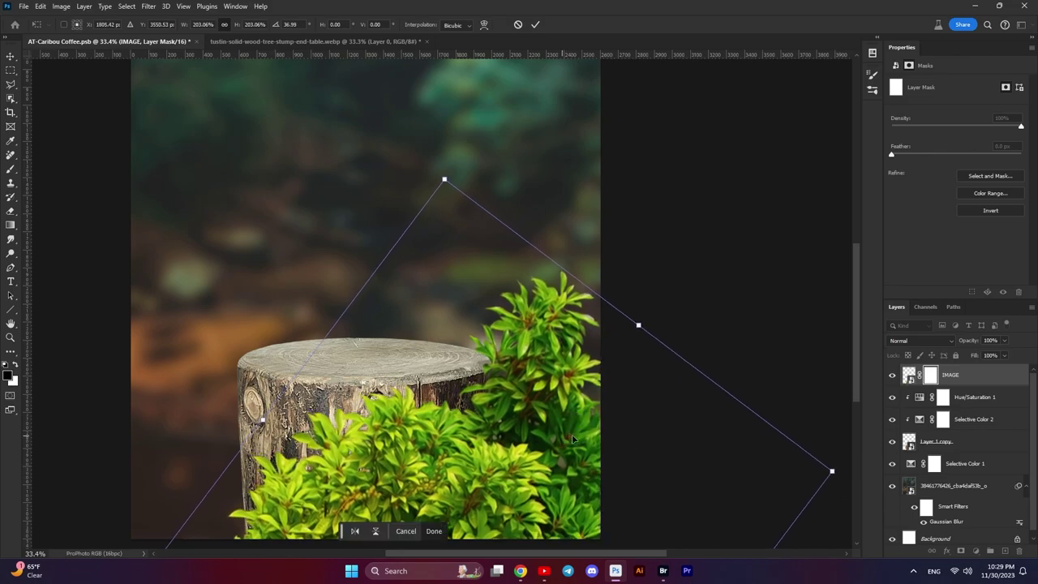
{"action": "left_click_drag", "start_coordinate": [761, 393], "coordinate": [754, 391]}
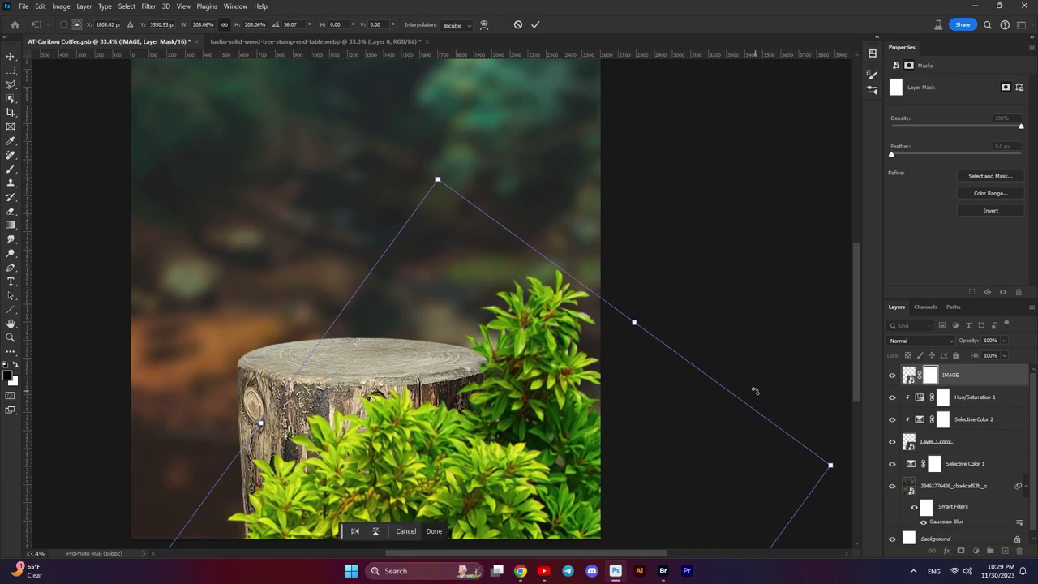
{"action": "left_click_drag", "start_coordinate": [429, 450], "coordinate": [444, 447]}
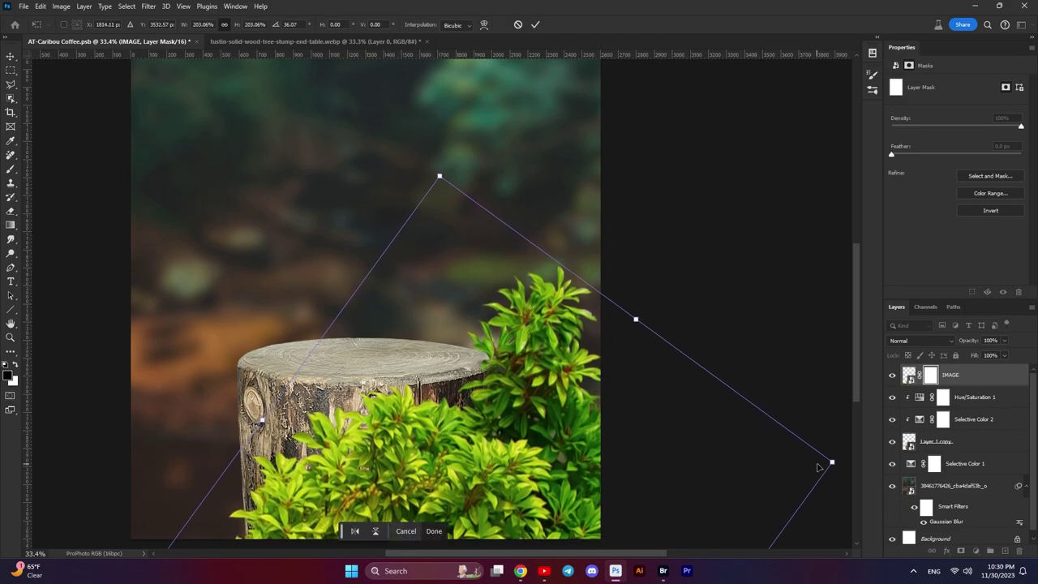
{"action": "left_click_drag", "start_coordinate": [833, 460], "coordinate": [831, 462]}
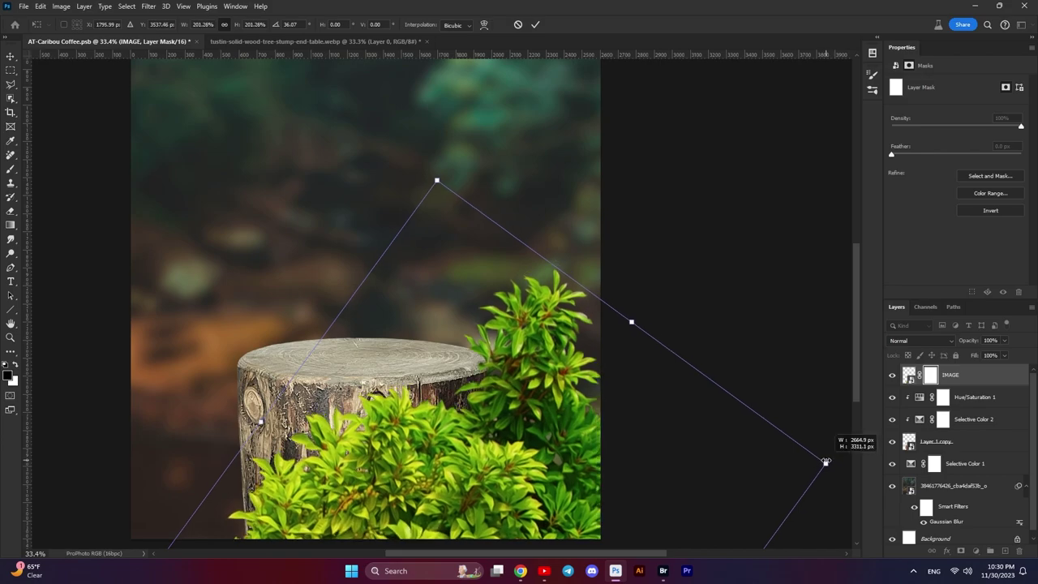
{"action": "left_click_drag", "start_coordinate": [571, 467], "coordinate": [536, 464]}
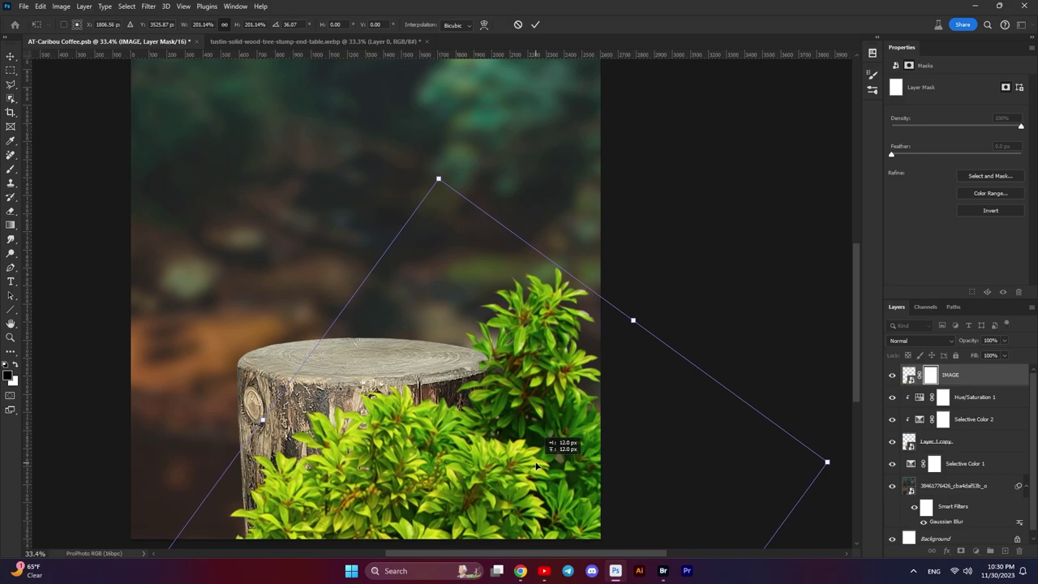
{"action": "key", "text": "Return"}
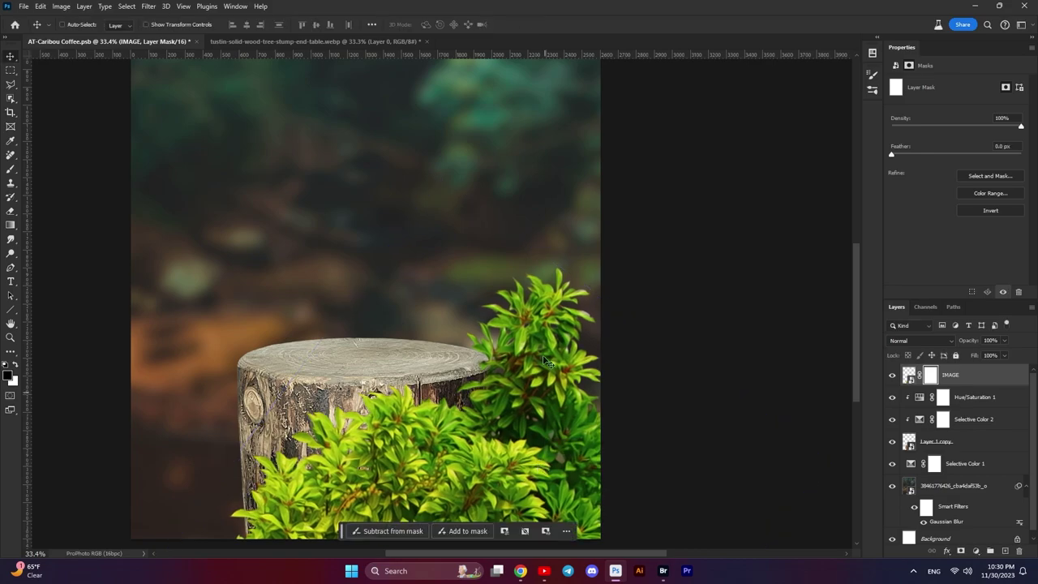
- Place kindpng_140941.png from Bridge's Caribou Coffee folder into the composite as a rock layer
{"action": "scroll", "coordinate": [548, 363], "scroll_direction": "down", "scroll_amount": 3}
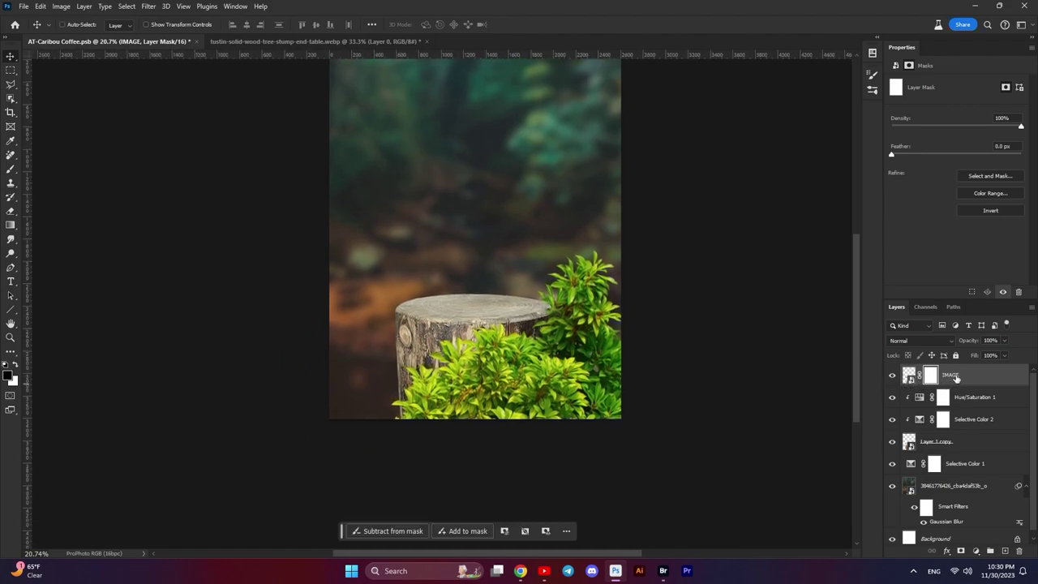
{"action": "left_click", "coordinate": [661, 572]}
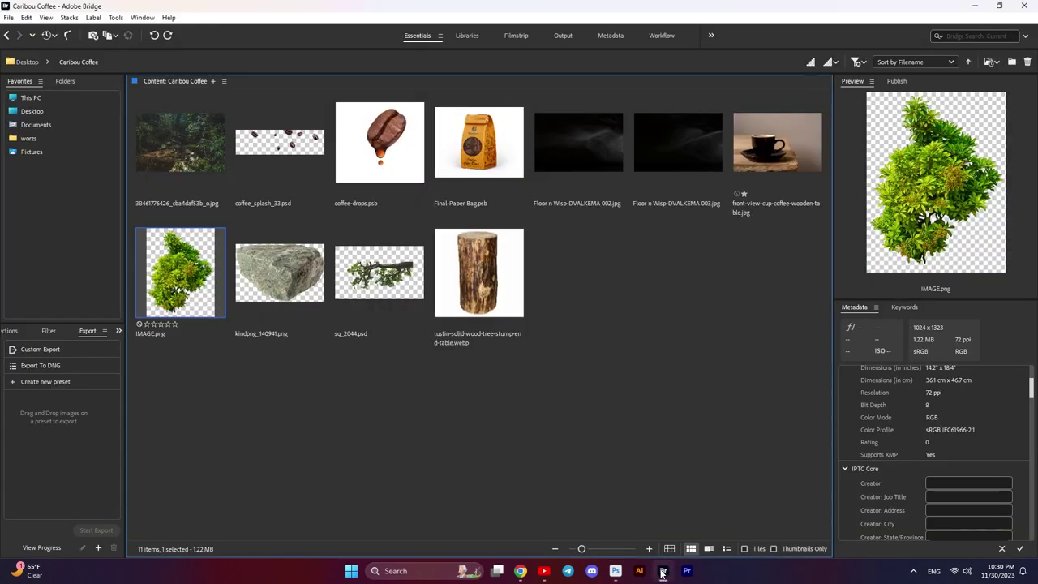
{"action": "mouse_move", "coordinate": [297, 277]}
{"action": "left_mouse_down"}
{"action": "mouse_move", "coordinate": [636, 479]}
{"action": "mouse_move", "coordinate": [391, 368]}
{"action": "left_mouse_up"}
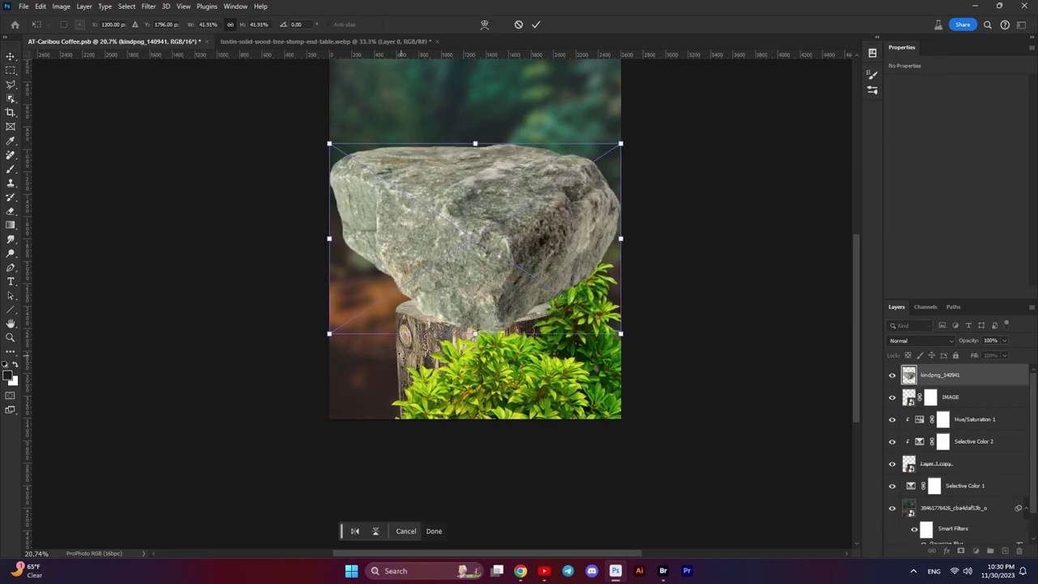
{"action": "key", "text": "Return"}
- Move the kindpng_140941 rock layer below Layer 1 copy and position the rock at lower left
{"action": "left_click_drag", "start_coordinate": [946, 382], "coordinate": [936, 472]}
{"action": "mouse_move", "coordinate": [497, 227]}
{"action": "left_mouse_down"}
{"action": "mouse_move", "coordinate": [409, 405]}
{"action": "mouse_move", "coordinate": [393, 391]}
{"action": "mouse_move", "coordinate": [407, 392]}
{"action": "left_mouse_up"}
{"action": "scroll", "coordinate": [400, 351], "scroll_direction": "up", "scroll_amount": 1}
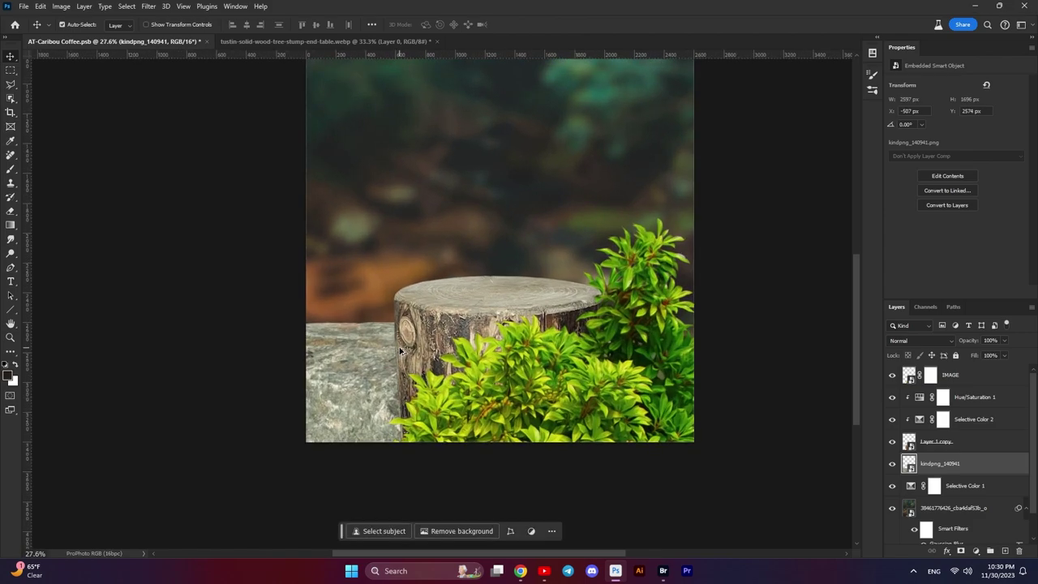
{"action": "scroll", "coordinate": [452, 366], "scroll_direction": "up", "scroll_amount": 1}
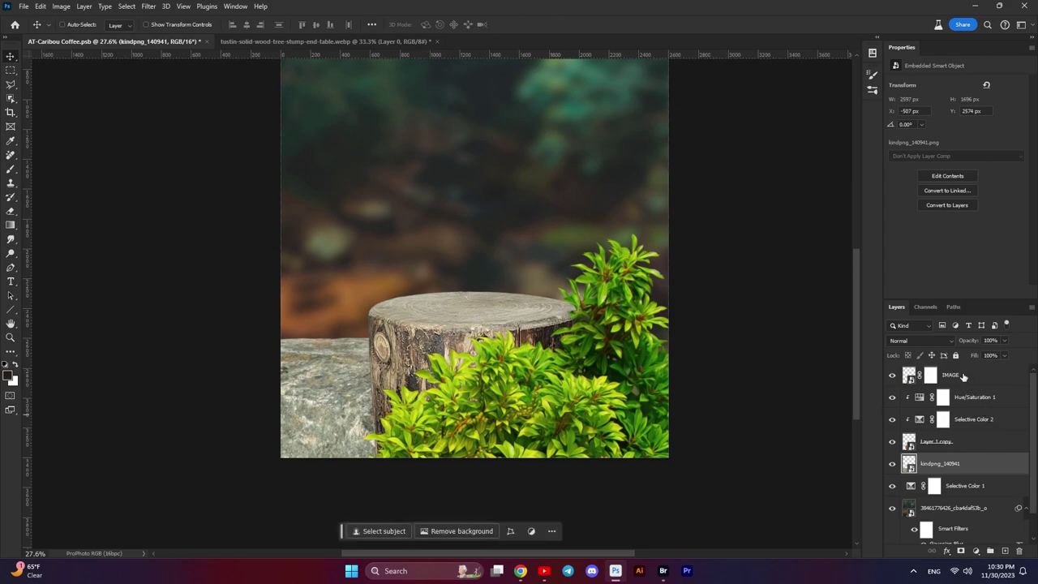
{"action": "left_click", "coordinate": [964, 377]}
- Duplicate the IMAGE plant layer and move IMAGE copy below the stump layer, up and left
{"action": "left_click", "coordinate": [892, 376]}
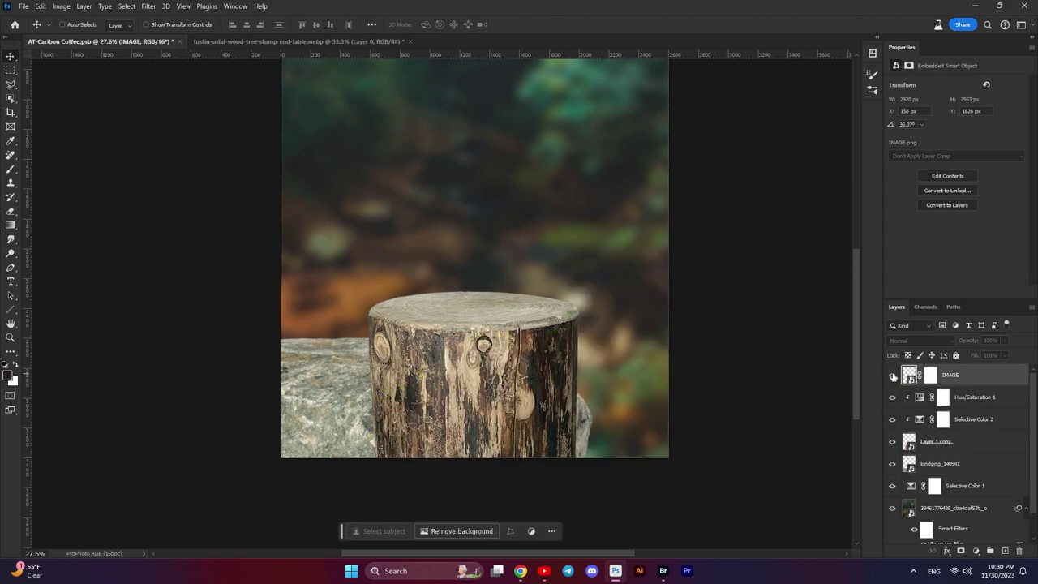
{"action": "left_click", "coordinate": [892, 375]}
{"action": "left_click", "coordinate": [892, 375]}
{"action": "left_click", "coordinate": [892, 375]}
{"action": "left_click_drag", "start_coordinate": [949, 377], "coordinate": [1006, 551]}
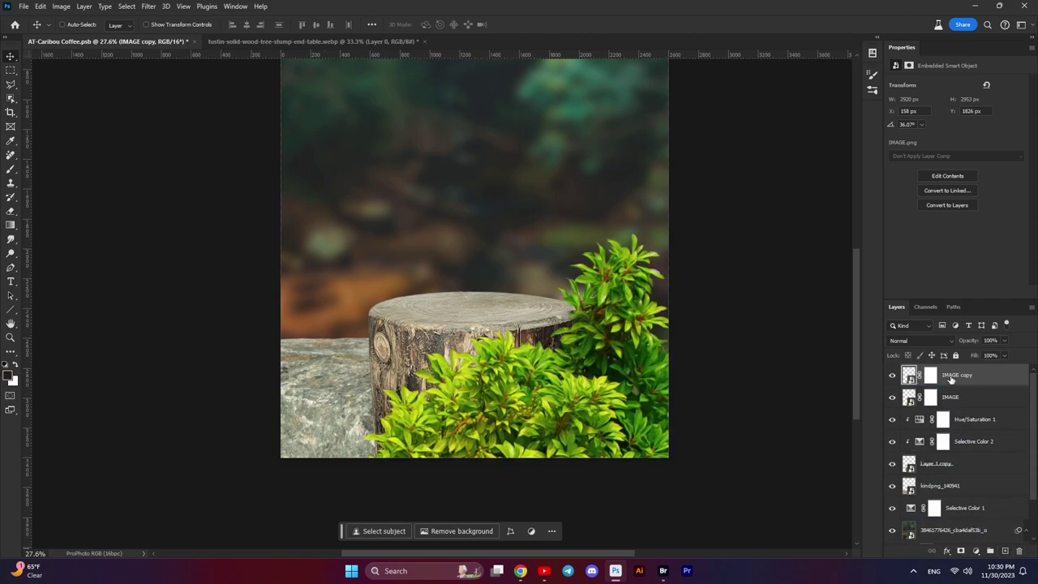
{"action": "left_click_drag", "start_coordinate": [951, 379], "coordinate": [940, 478]}
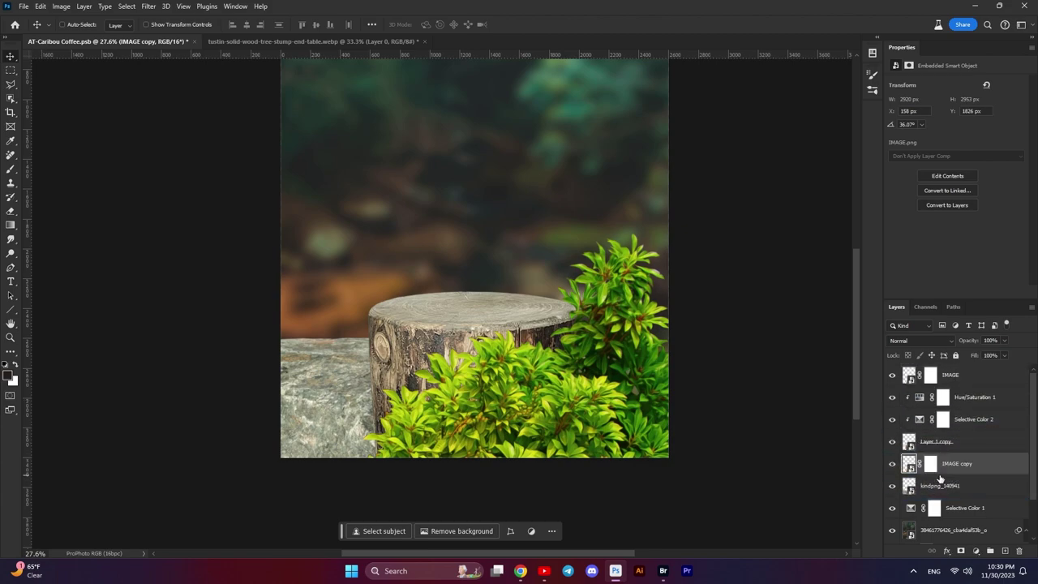
{"action": "mouse_move", "coordinate": [590, 392]}
{"action": "left_mouse_down"}
{"action": "mouse_move", "coordinate": [489, 210]}
{"action": "mouse_move", "coordinate": [505, 185]}
{"action": "left_mouse_up"}
- Free-transform IMAGE copy, rotating it to -45° behind the stump
{"action": "scroll", "coordinate": [489, 209], "scroll_direction": "down", "scroll_amount": 3}
{"action": "key", "text": "ctrl+t"}
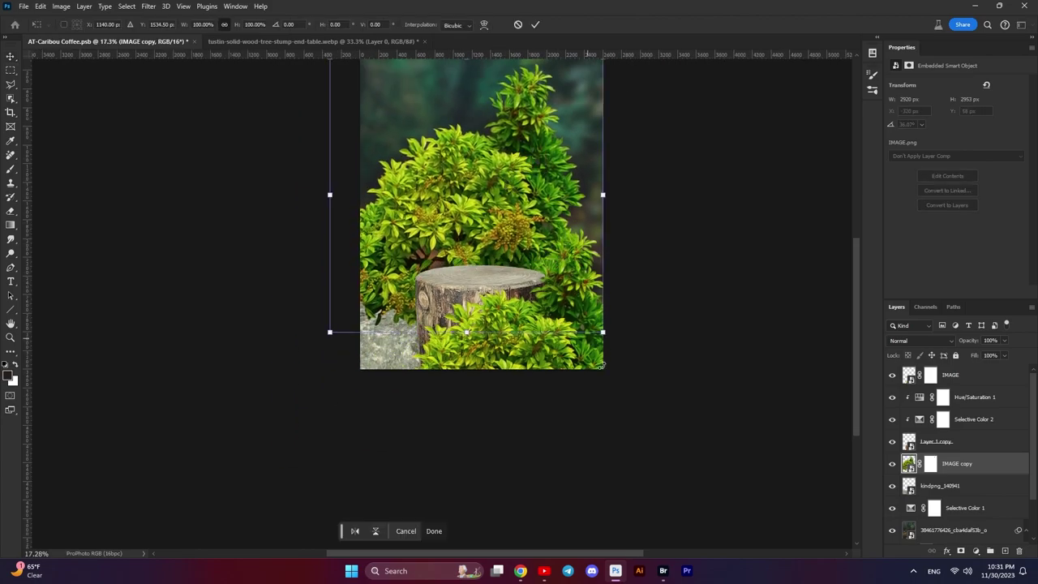
{"action": "left_click_drag", "start_coordinate": [630, 343], "coordinate": [661, 225]}
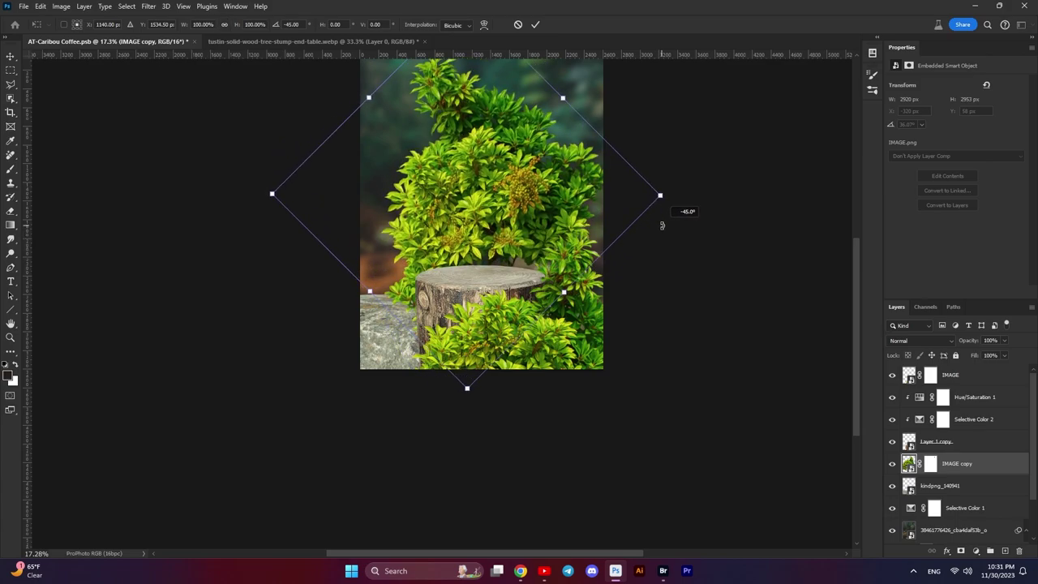
{"action": "mouse_move", "coordinate": [510, 229]}
{"action": "left_mouse_down"}
{"action": "mouse_move", "coordinate": [479, 297]}
{"action": "mouse_move", "coordinate": [477, 372]}
{"action": "mouse_move", "coordinate": [460, 425]}
{"action": "mouse_move", "coordinate": [484, 339]}
{"action": "mouse_move", "coordinate": [492, 356]}
{"action": "mouse_move", "coordinate": [483, 224]}
{"action": "left_mouse_up"}
- Flip IMAGE copy horizontally, shrink it to about 71%, and move it down by the stump
{"action": "right_click", "coordinate": [478, 219]}
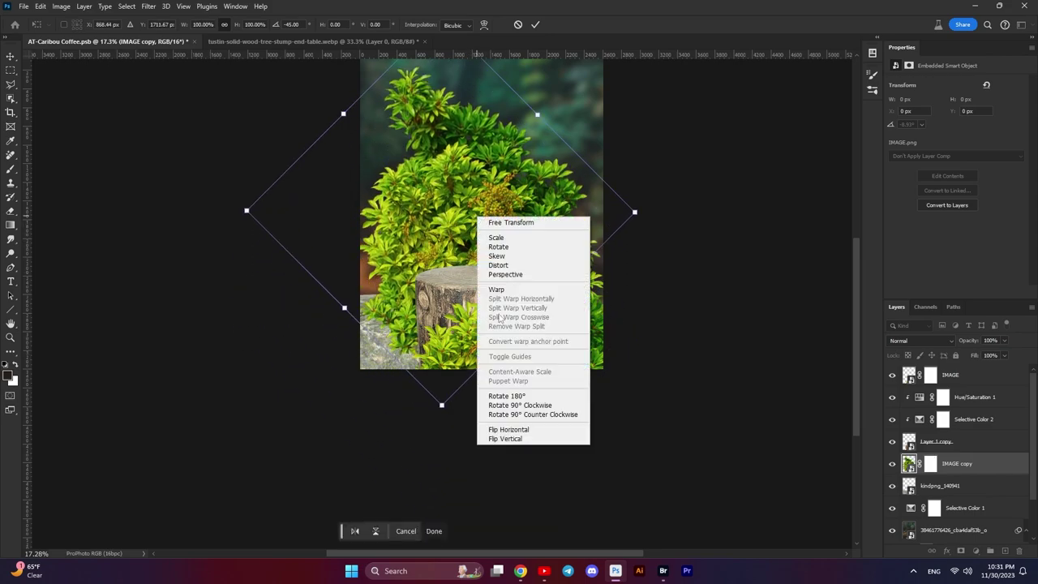
{"action": "left_click", "coordinate": [523, 428]}
{"action": "left_click_drag", "start_coordinate": [436, 231], "coordinate": [457, 382]}
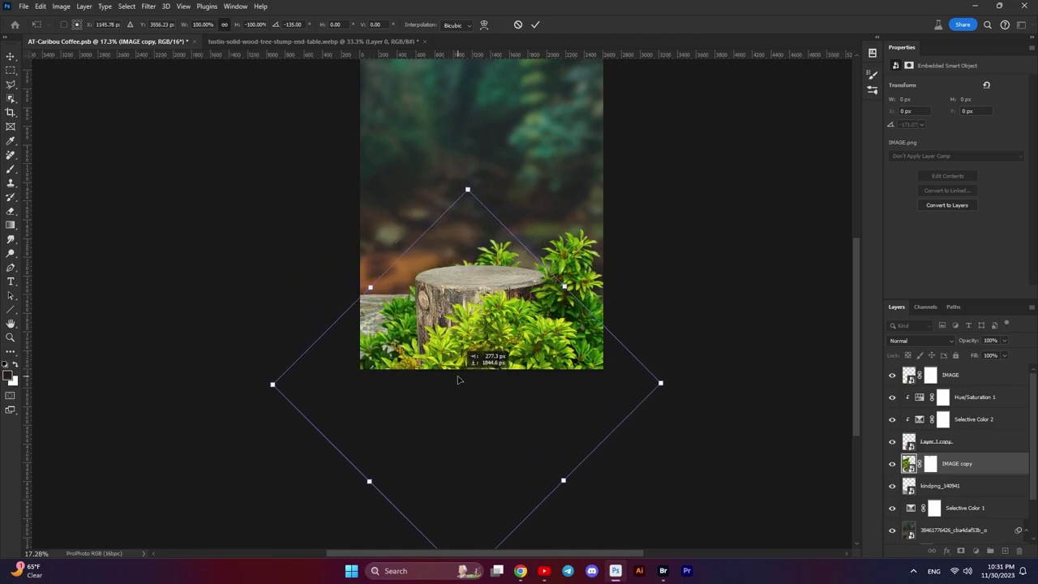
{"action": "left_click_drag", "start_coordinate": [456, 382], "coordinate": [459, 373]}
{"action": "scroll", "coordinate": [416, 281], "scroll_direction": "up", "scroll_amount": 2}
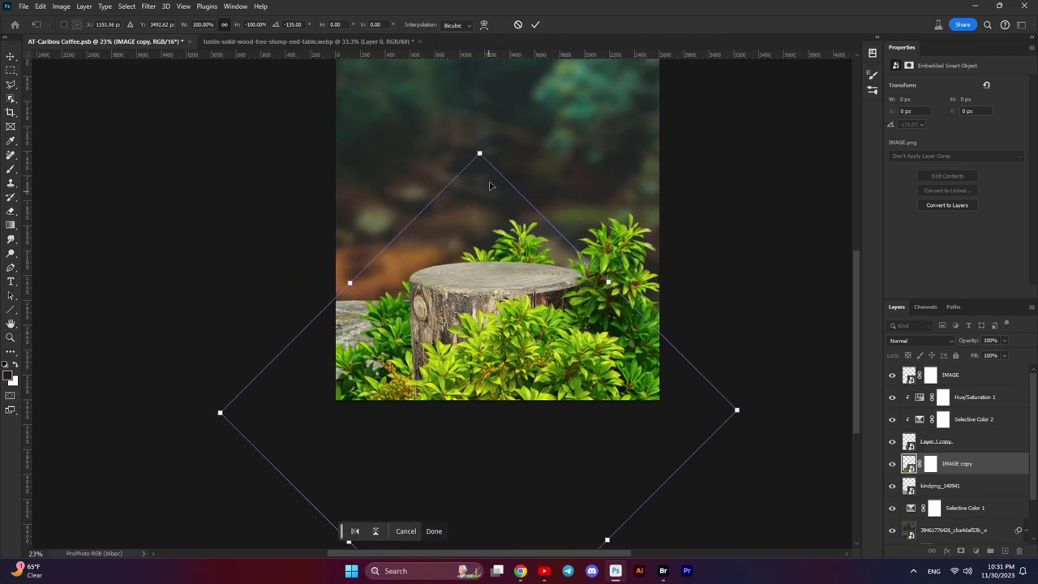
{"action": "left_click_drag", "start_coordinate": [480, 154], "coordinate": [479, 224]}
{"action": "scroll", "coordinate": [398, 364], "scroll_direction": "up", "scroll_amount": 1}
{"action": "scroll", "coordinate": [398, 364], "scroll_direction": "up", "scroll_amount": 1}
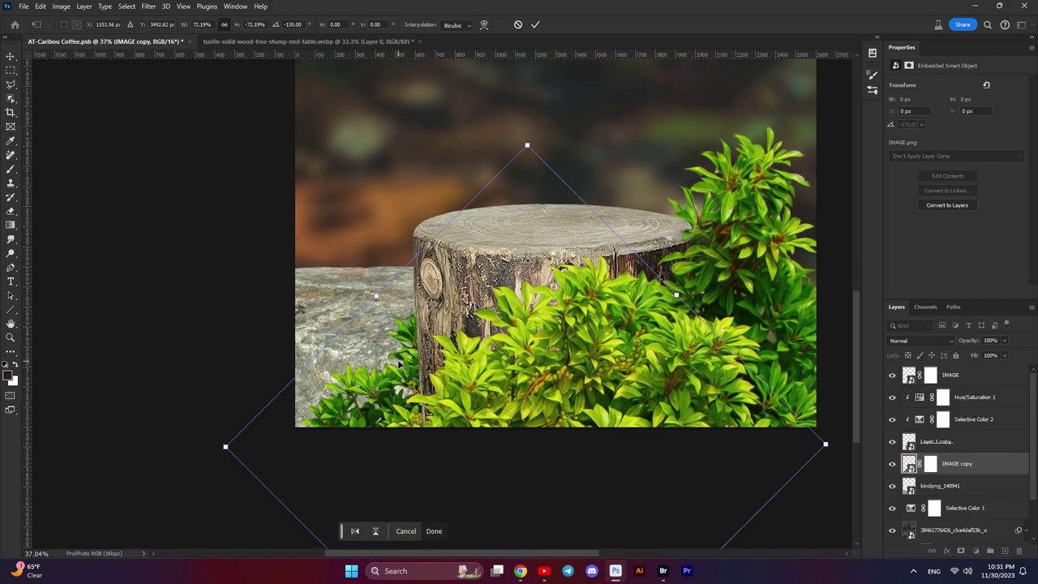
{"action": "mouse_move", "coordinate": [398, 364]}
{"action": "left_mouse_down"}
{"action": "mouse_move", "coordinate": [405, 333]}
{"action": "mouse_move", "coordinate": [369, 355]}
{"action": "mouse_move", "coordinate": [345, 355]}
{"action": "left_mouse_up"}
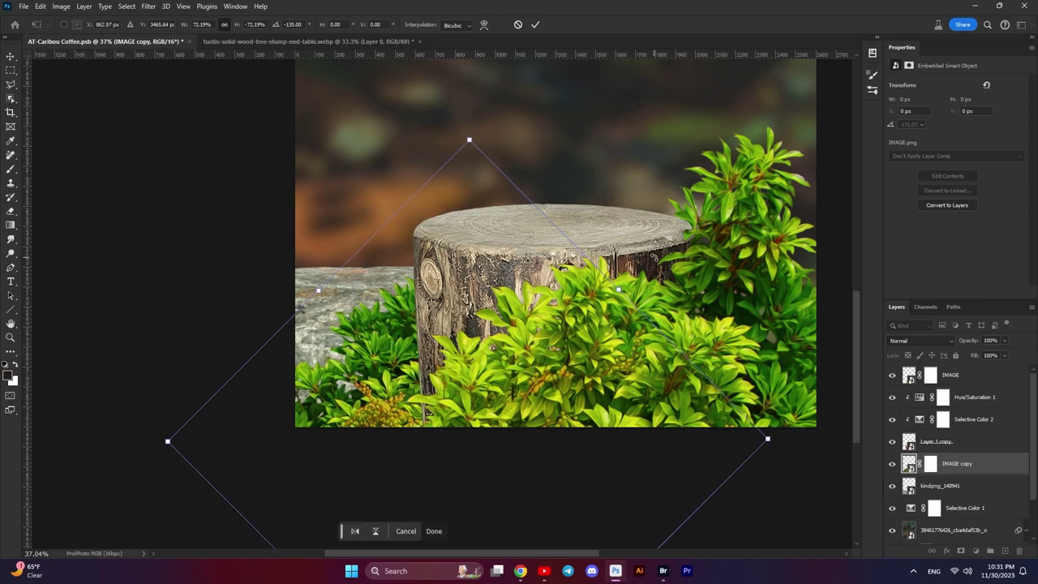
- Refine IMAGE copy to about 59.54% scale and 172.11° rotation at the stump's lower left, and commit
{"action": "mouse_move", "coordinate": [641, 267]}
{"action": "left_mouse_down"}
{"action": "mouse_move", "coordinate": [595, 246]}
{"action": "mouse_move", "coordinate": [616, 251]}
{"action": "left_mouse_up"}
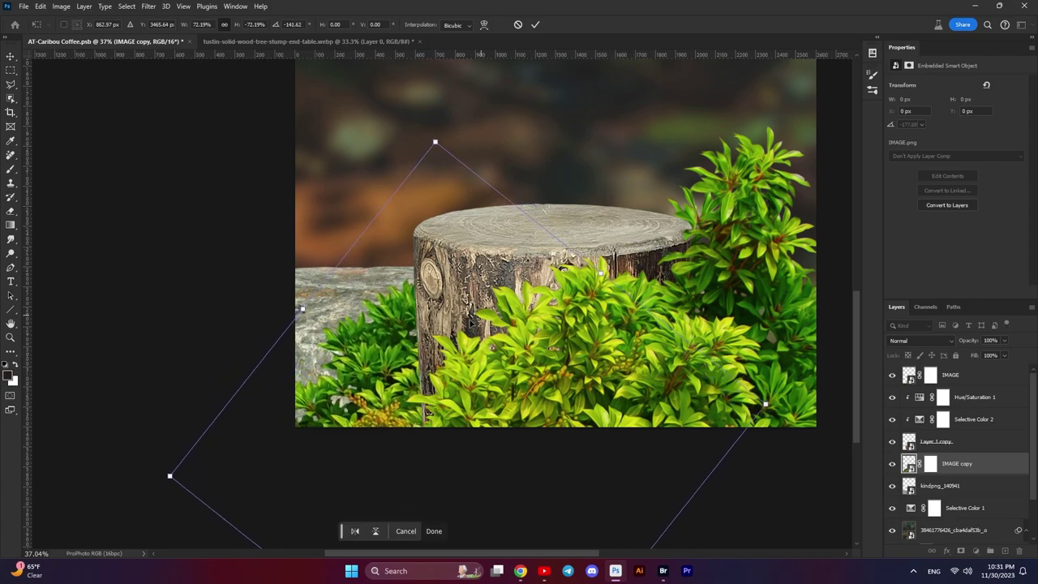
{"action": "mouse_move", "coordinate": [461, 305]}
{"action": "left_mouse_down"}
{"action": "mouse_move", "coordinate": [479, 296]}
{"action": "mouse_move", "coordinate": [484, 318]}
{"action": "left_mouse_up"}
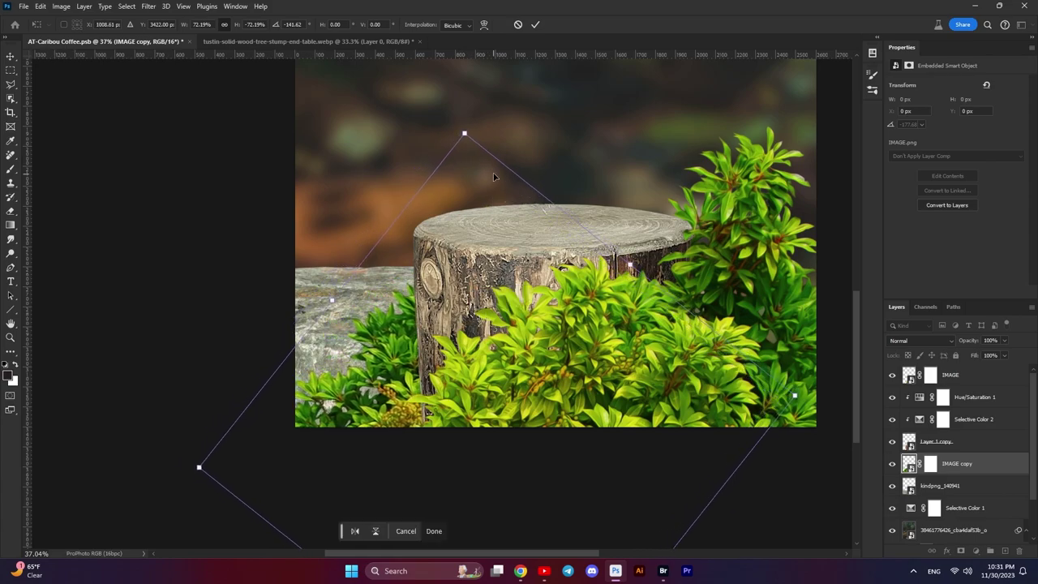
{"action": "left_click_drag", "start_coordinate": [467, 130], "coordinate": [467, 147]}
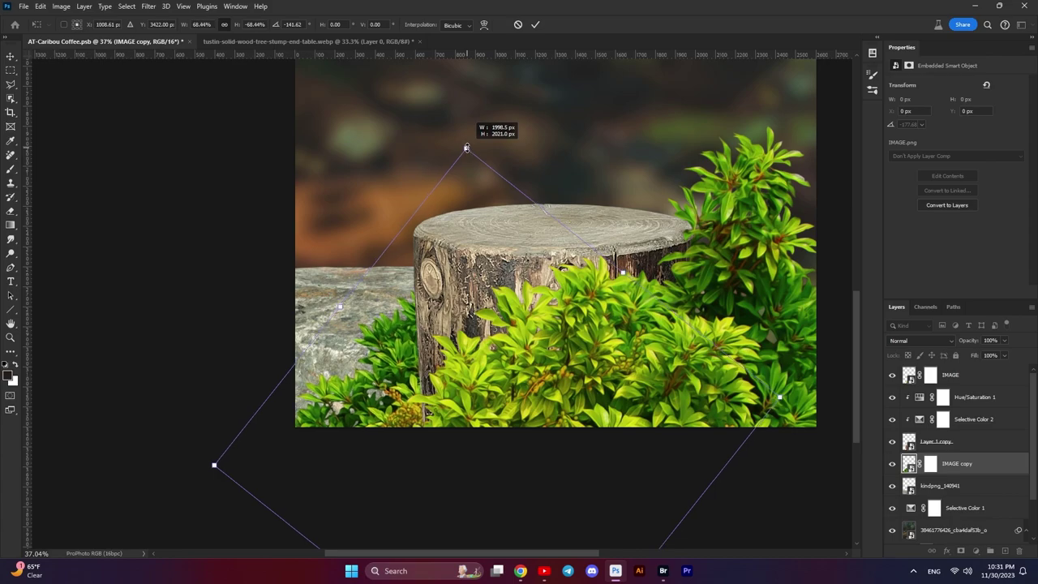
{"action": "left_click_drag", "start_coordinate": [441, 302], "coordinate": [444, 297]}
{"action": "scroll", "coordinate": [456, 312], "scroll_direction": "down", "scroll_amount": 3}
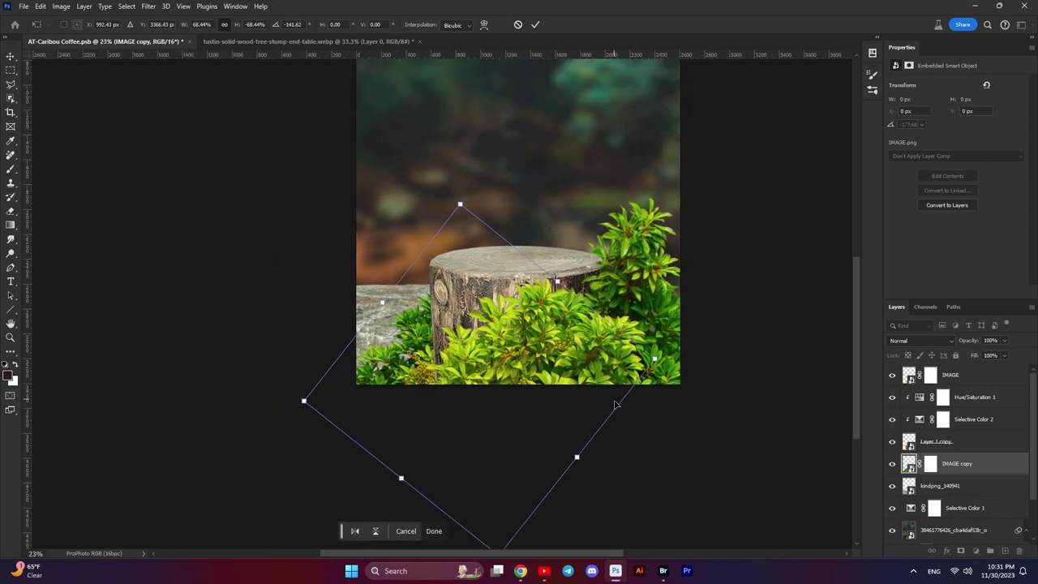
{"action": "mouse_move", "coordinate": [625, 412]}
{"action": "left_mouse_down"}
{"action": "mouse_move", "coordinate": [643, 344]}
{"action": "mouse_move", "coordinate": [612, 342]}
{"action": "left_mouse_up"}
{"action": "left_click_drag", "start_coordinate": [523, 361], "coordinate": [505, 368]}
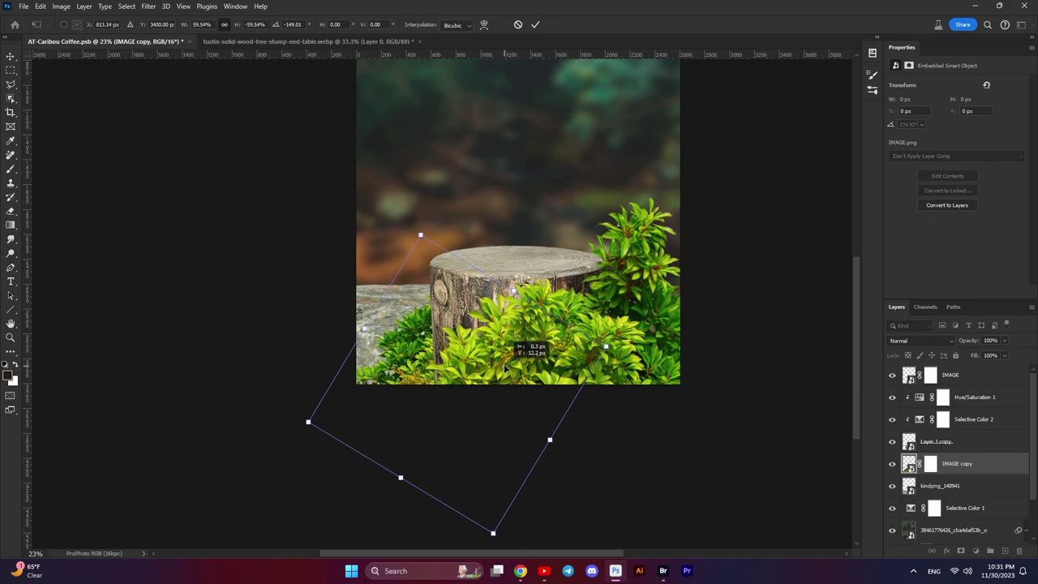
{"action": "left_click_drag", "start_coordinate": [564, 446], "coordinate": [569, 441]}
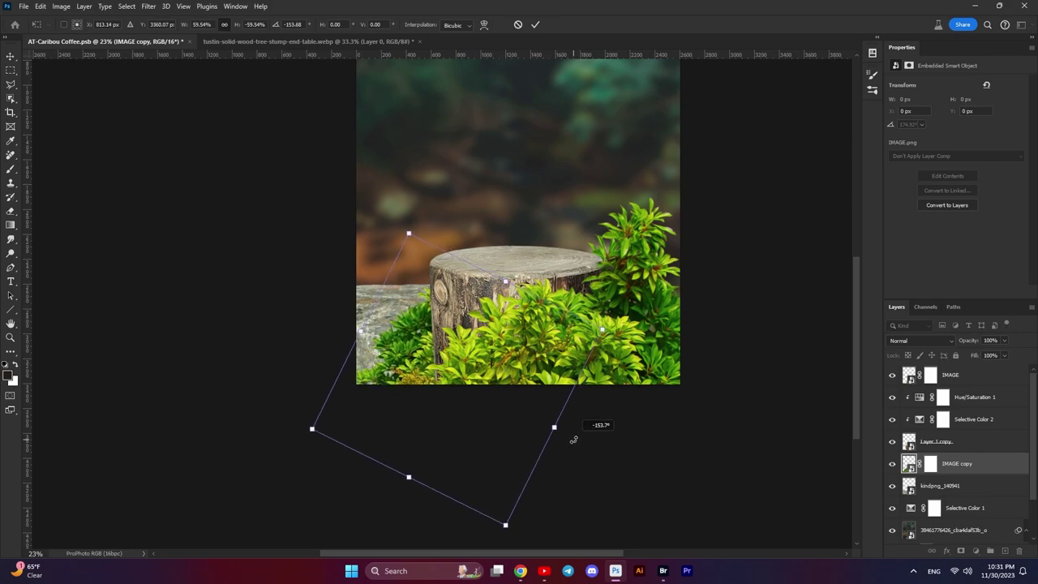
{"action": "left_click_drag", "start_coordinate": [521, 354], "coordinate": [491, 375]}
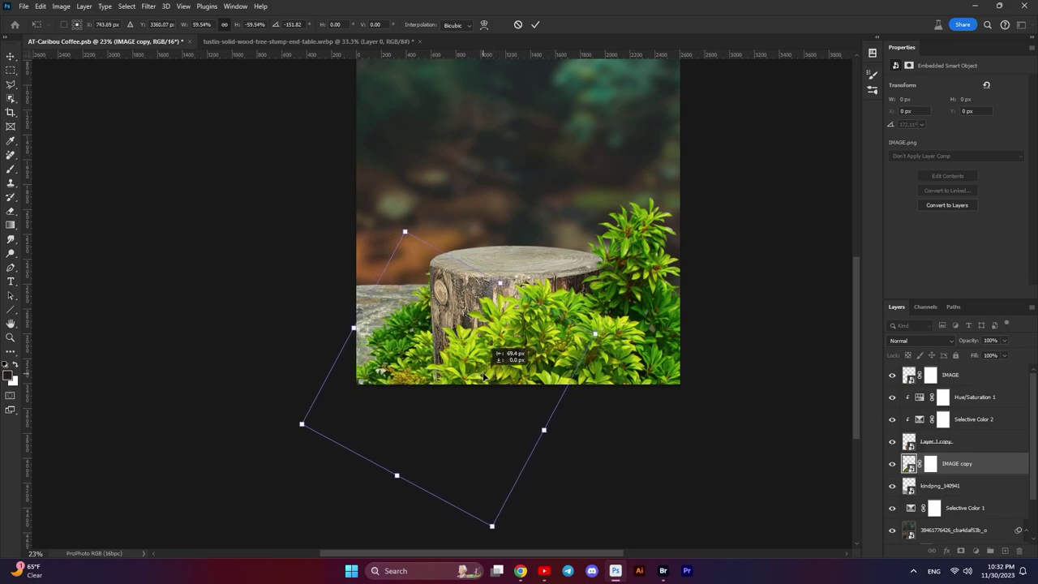
{"action": "left_click_drag", "start_coordinate": [491, 375], "coordinate": [468, 377]}
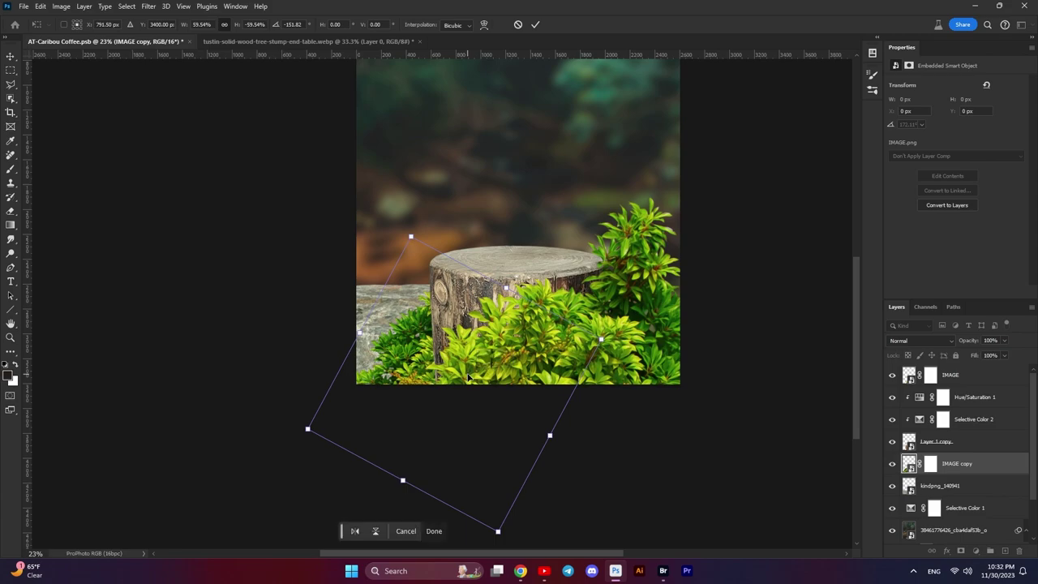
{"action": "scroll", "coordinate": [511, 336], "scroll_direction": "down", "scroll_amount": 3}
{"action": "key", "text": "Return"}
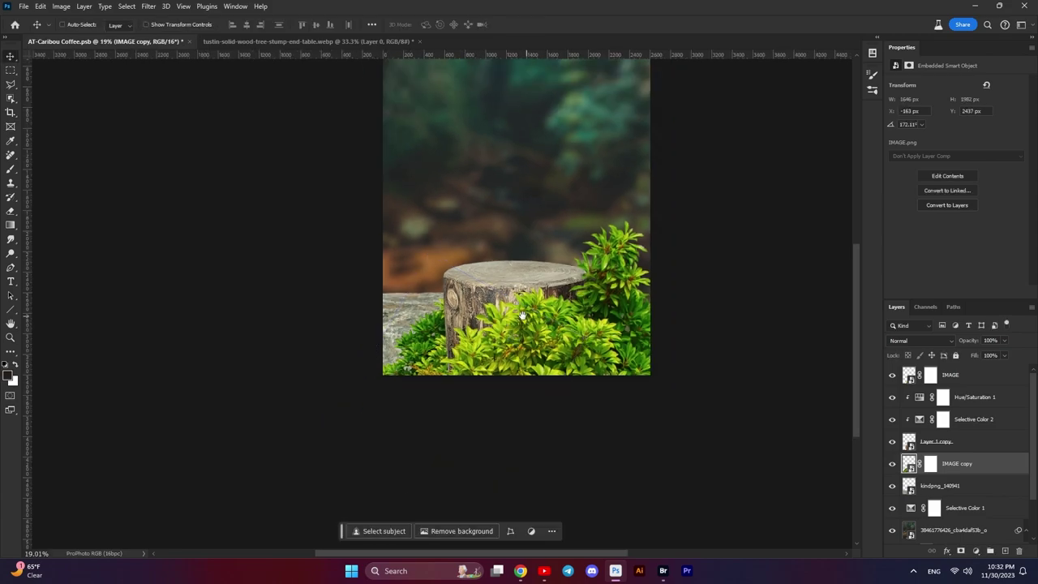
- Add a Curves layer above IMAGE, lifting the black point to output 32 for a faded look
{"action": "left_click_drag", "start_coordinate": [523, 316], "coordinate": [480, 374]}
{"action": "left_click_drag", "start_coordinate": [545, 318], "coordinate": [550, 334]}
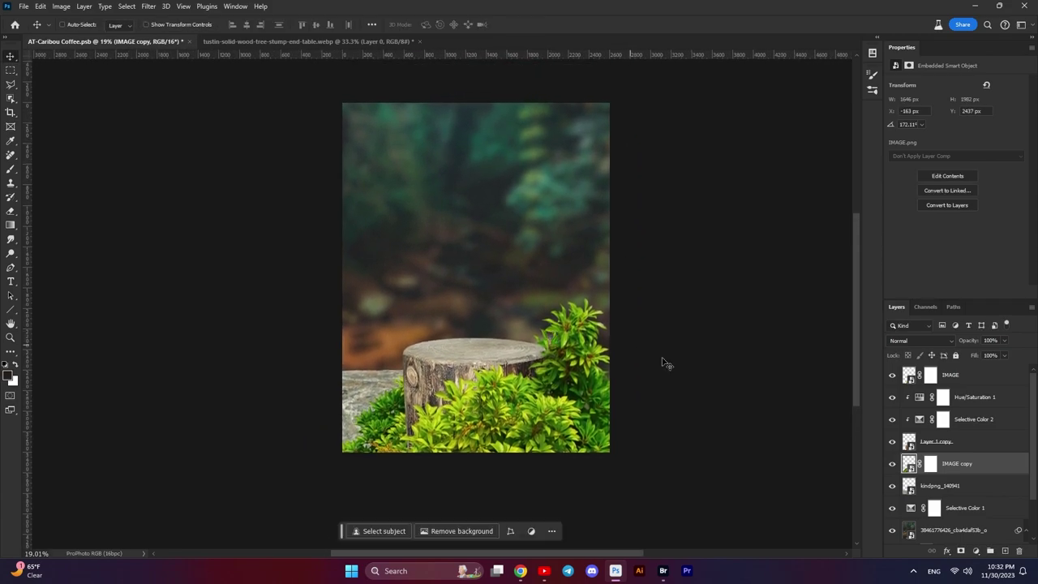
{"action": "left_click", "coordinate": [959, 376]}
{"action": "key", "text": "ctrl+0"}
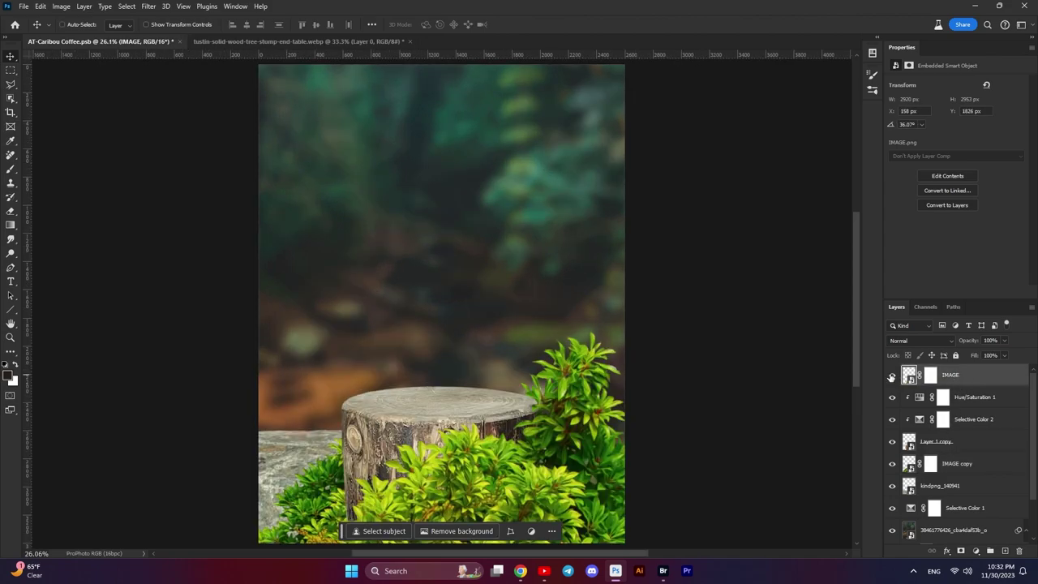
{"action": "left_click", "coordinate": [976, 552]}
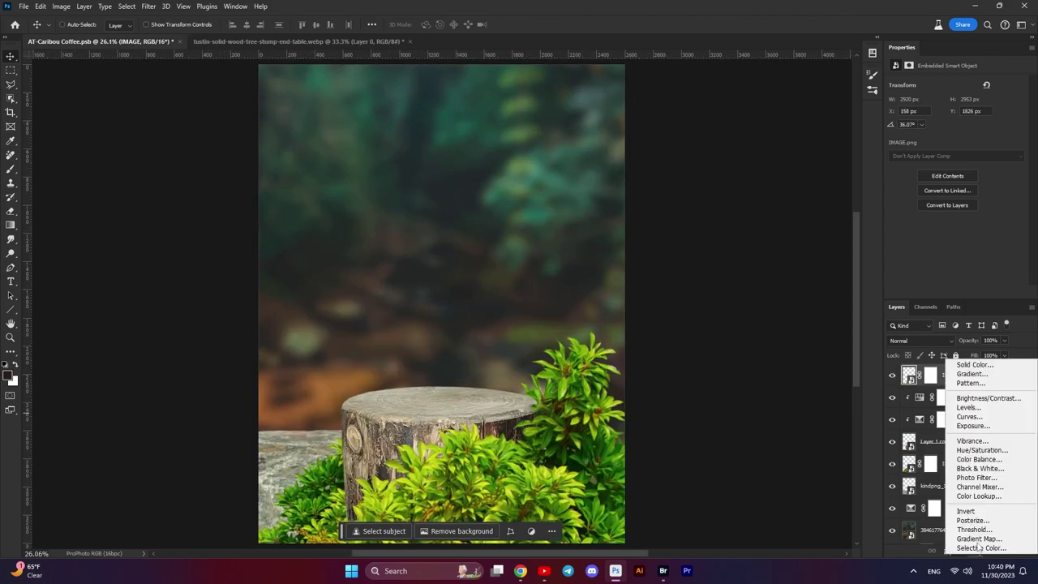
{"action": "left_click", "coordinate": [983, 419]}
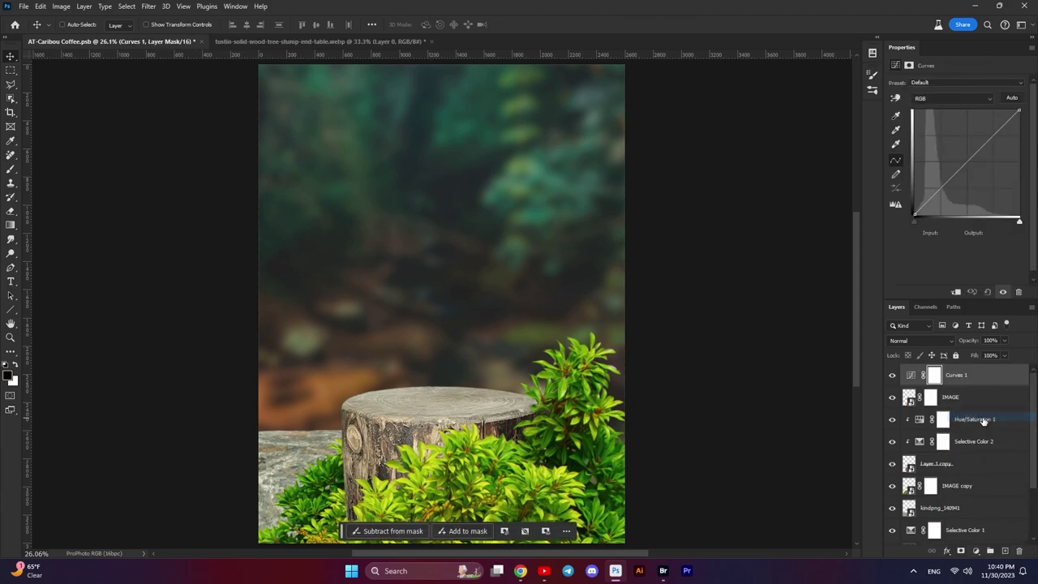
{"action": "left_click", "coordinate": [933, 194]}
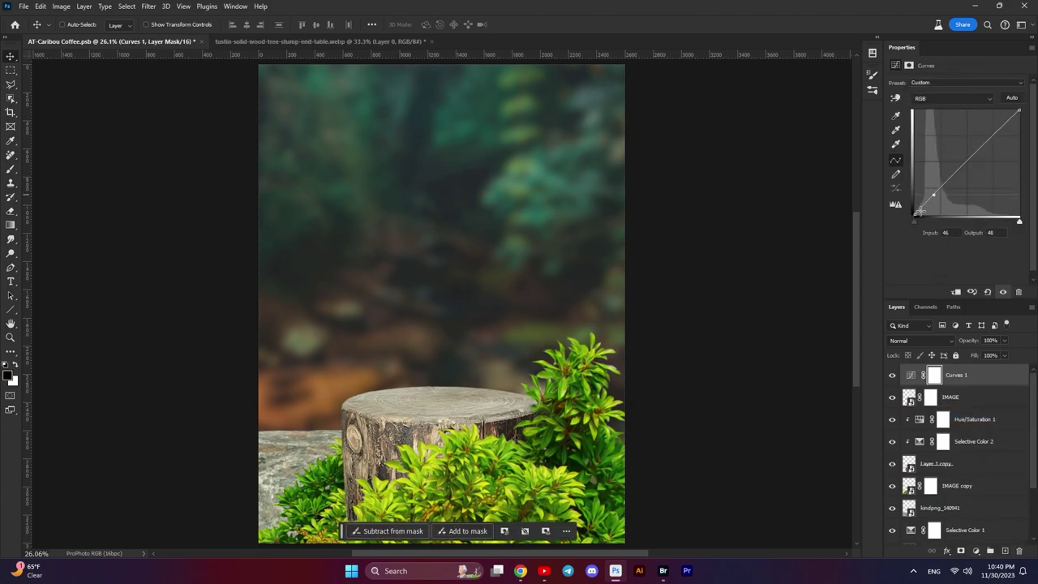
{"action": "left_click_drag", "start_coordinate": [916, 214], "coordinate": [907, 203]}
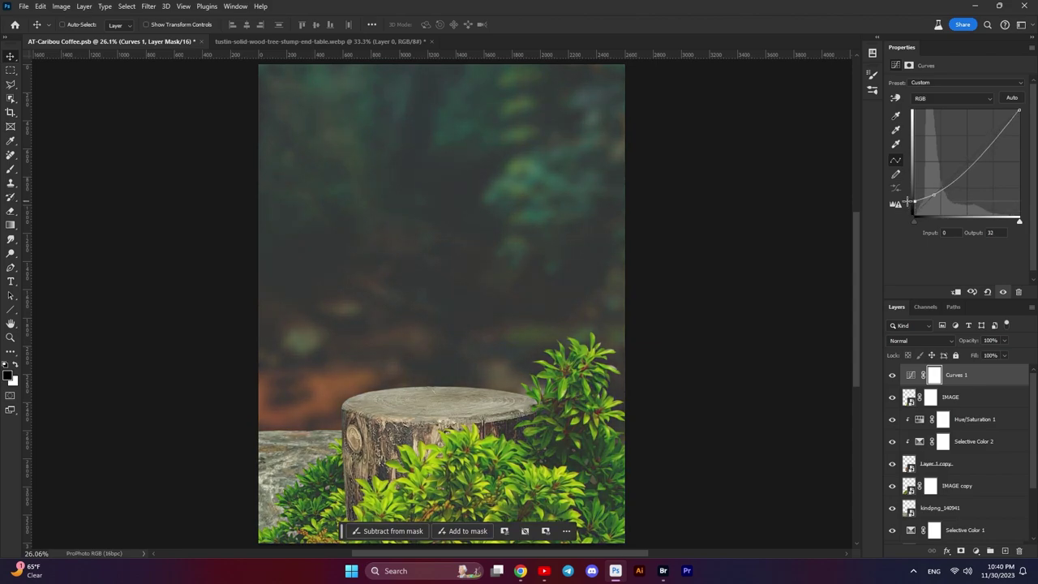
{"action": "left_click", "coordinate": [892, 375]}
{"action": "left_click", "coordinate": [893, 376]}
{"action": "left_click", "coordinate": [977, 551]}
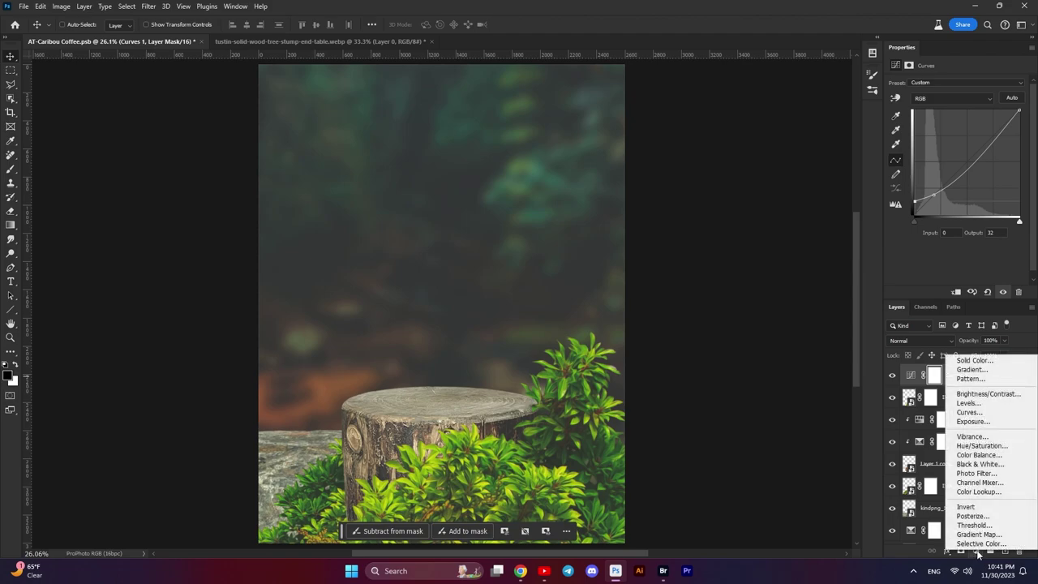
- Add a Brightness/Contrast layer at Brightness -85, toggling it and the IMAGE plants to compare
{"action": "left_click", "coordinate": [988, 394]}
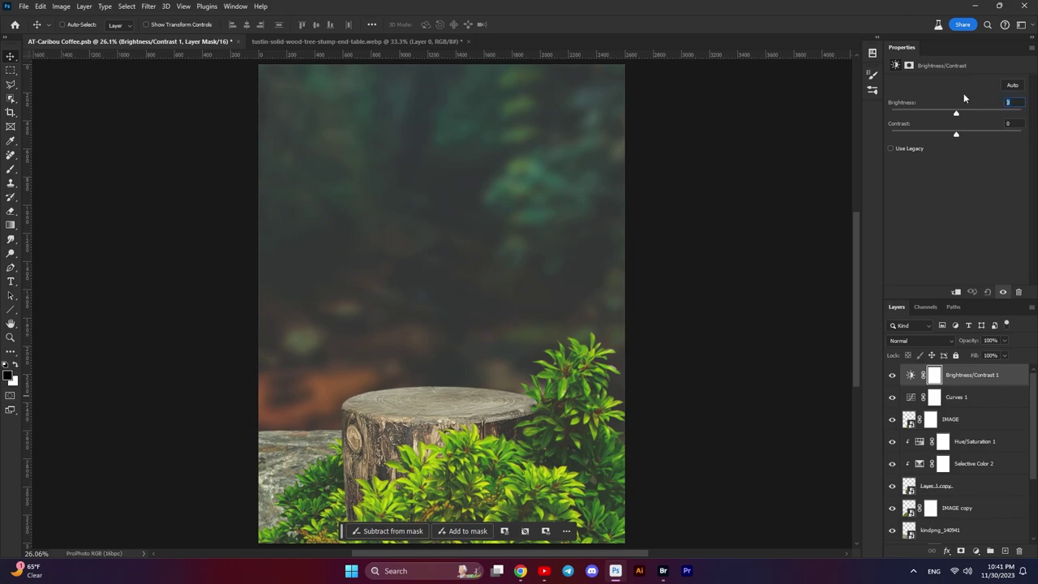
{"action": "type", "text": "-85"}
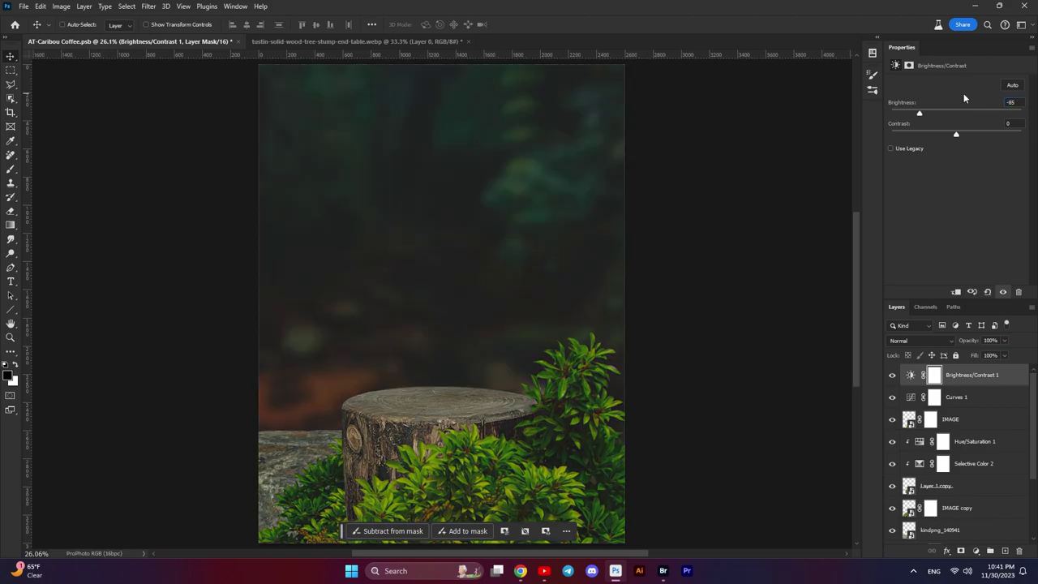
{"action": "left_click", "coordinate": [892, 376]}
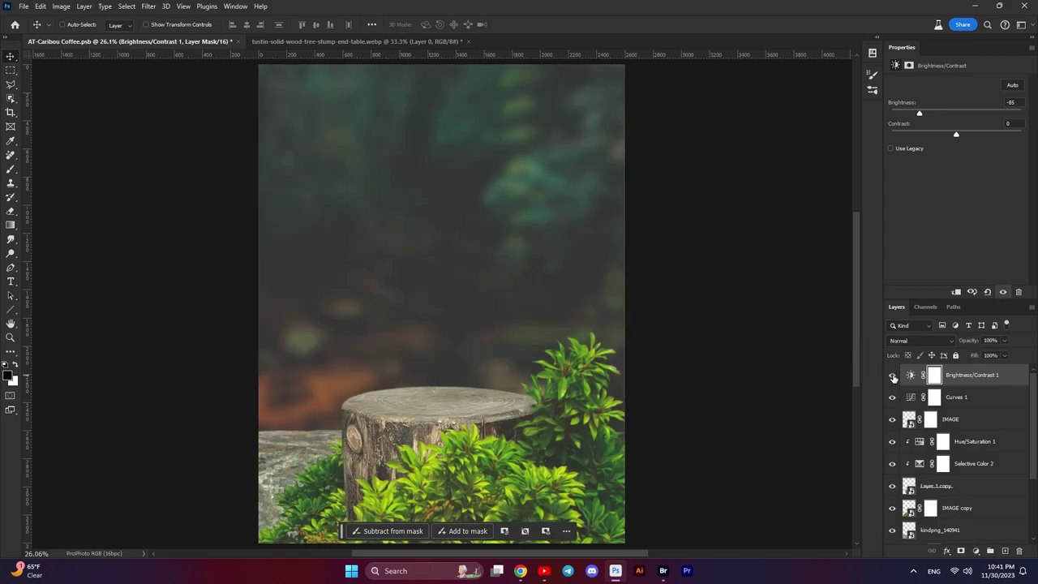
{"action": "left_click", "coordinate": [893, 376]}
{"action": "left_click_drag", "start_coordinate": [574, 341], "coordinate": [582, 368]}
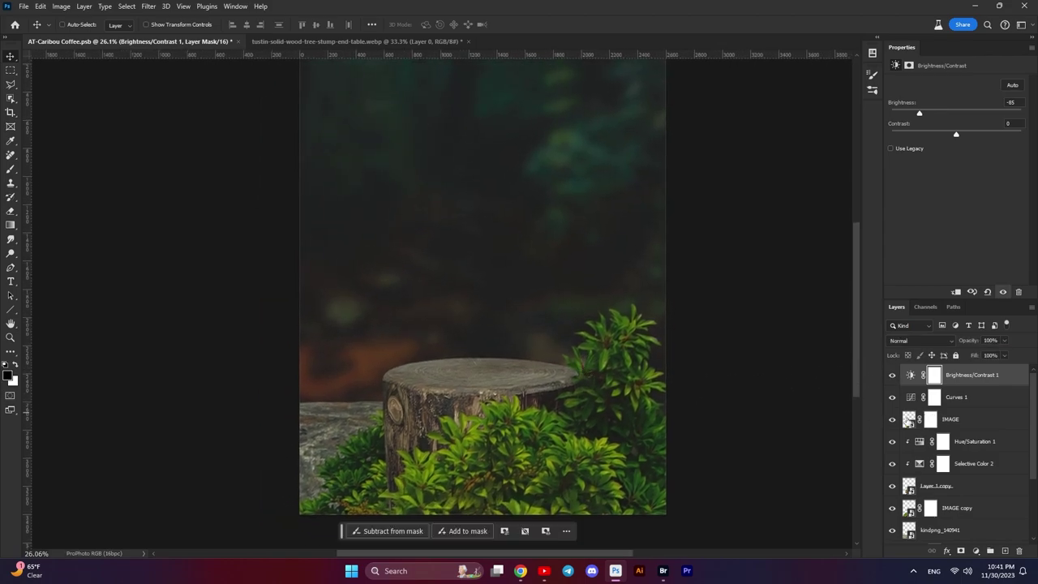
{"action": "left_click", "coordinate": [891, 419]}
{"action": "left_click", "coordinate": [892, 419]}
{"action": "left_click", "coordinate": [891, 419]}
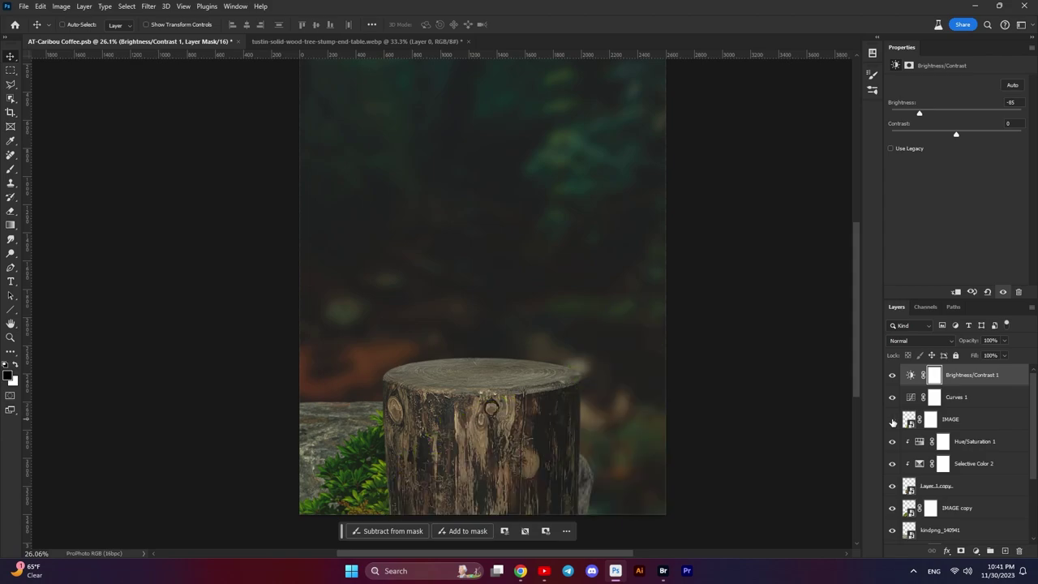
{"action": "left_click", "coordinate": [891, 419]}
{"action": "left_click", "coordinate": [946, 423]}
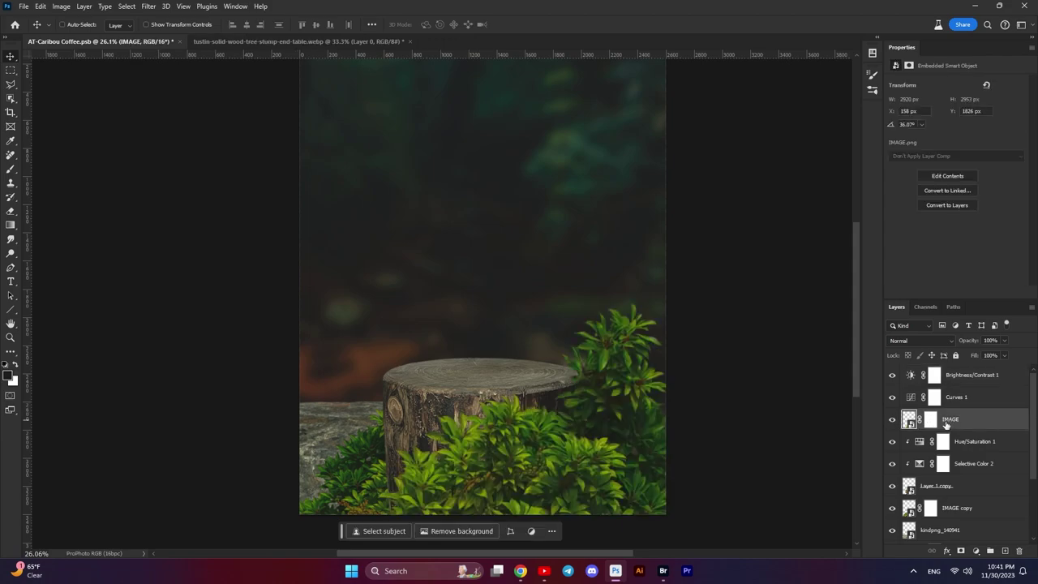
- Add a Selective Color layer clipped to IMAGE and set the Yellows cyan amount to -16
{"action": "left_click", "coordinate": [977, 551]}
{"action": "left_click", "coordinate": [983, 548]}
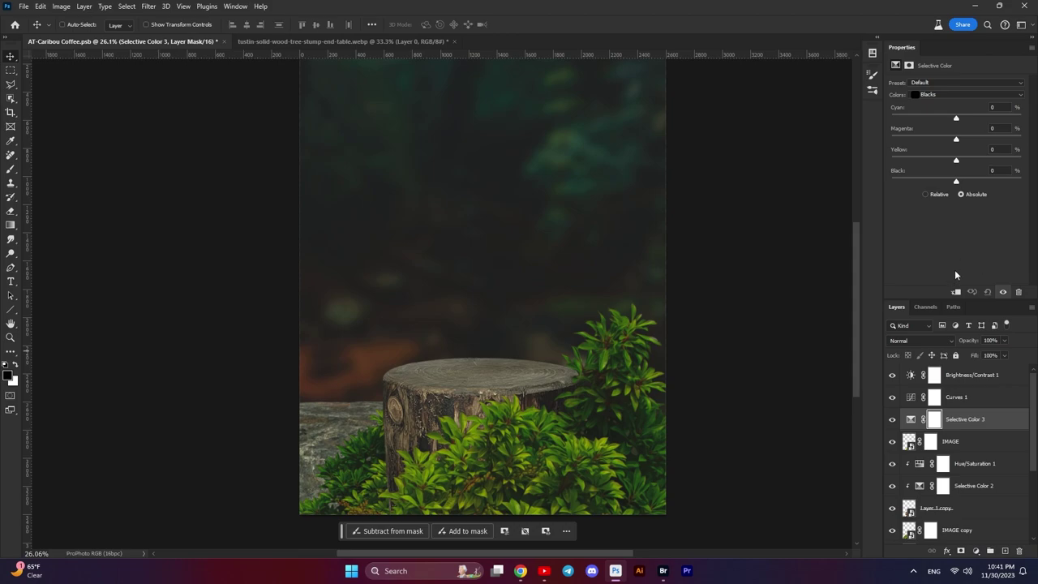
{"action": "left_click", "coordinate": [955, 292]}
{"action": "left_click", "coordinate": [958, 95]}
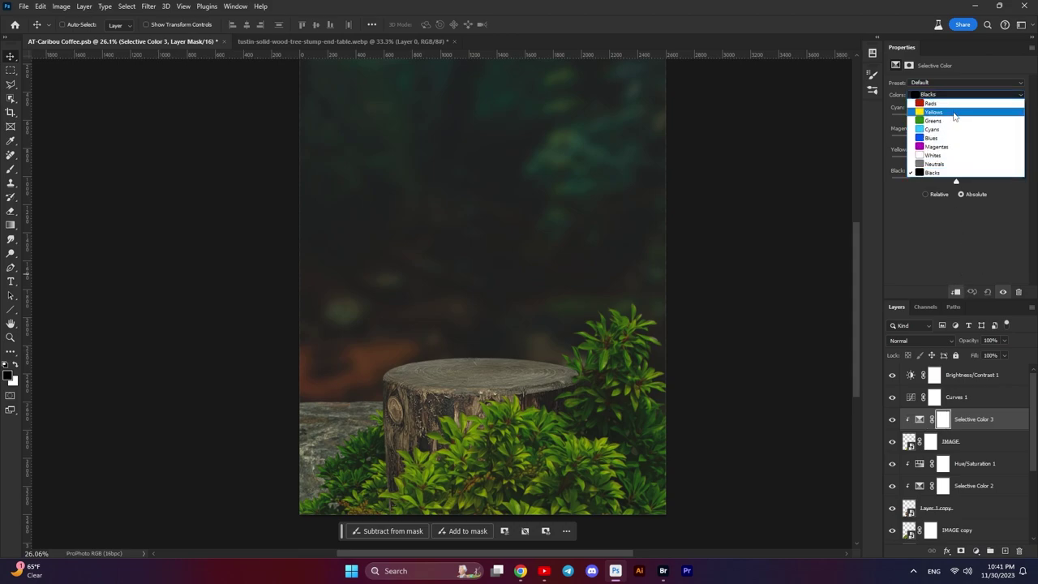
{"action": "left_click", "coordinate": [954, 111]}
{"action": "left_click", "coordinate": [999, 106]}
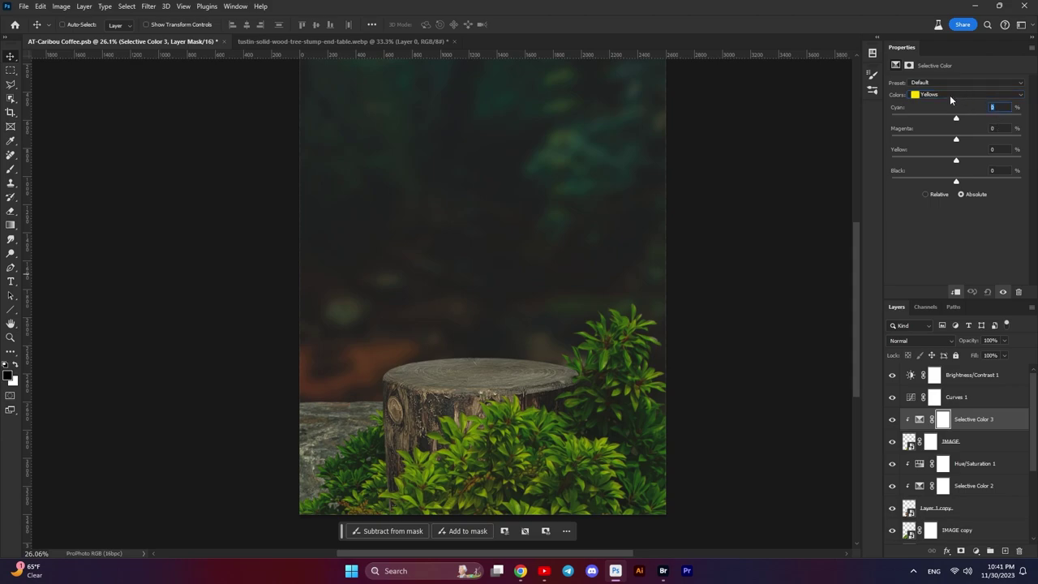
{"action": "key", "text": "Up"}
{"action": "type", "text": "-16"}
- Adjust the Greens cyan amount, and set Neutrals to Cyan 9 and Magenta -12
{"action": "left_click", "coordinate": [951, 99]}
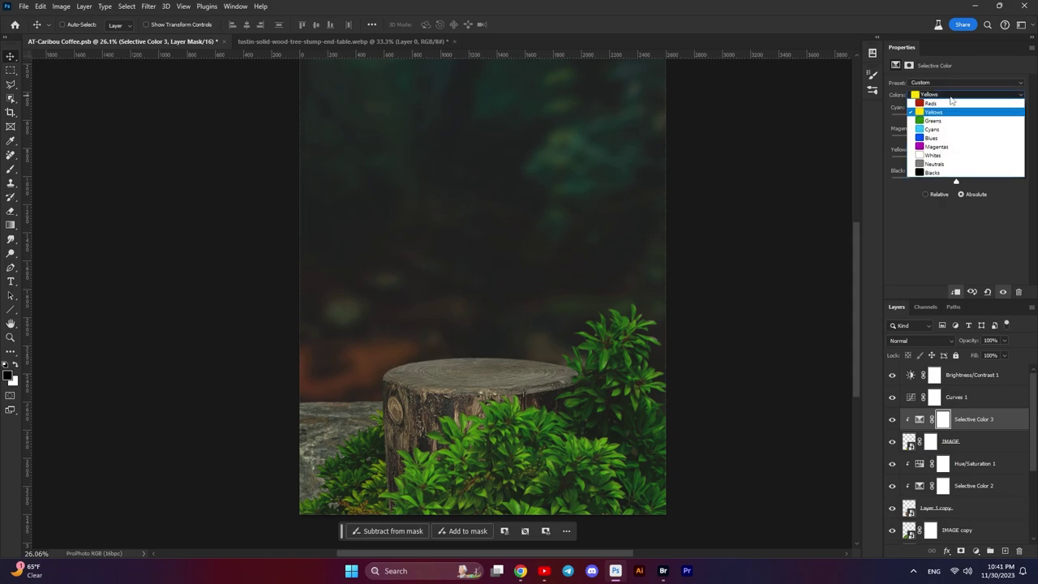
{"action": "left_click", "coordinate": [945, 120]}
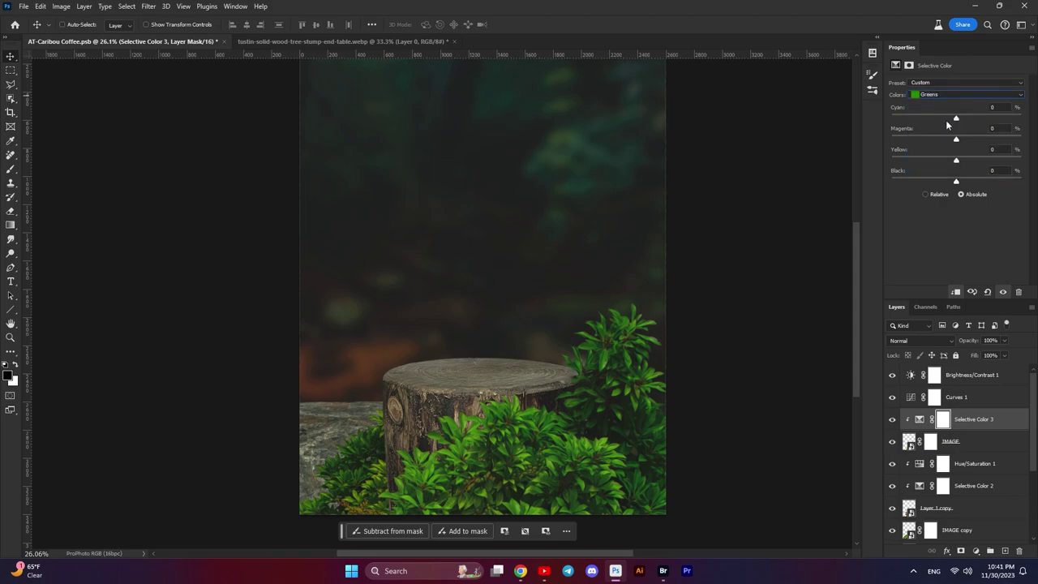
{"action": "left_click", "coordinate": [999, 107]}
{"action": "type", "text": "-27"}
{"action": "type", "text": "26"}
{"action": "left_click", "coordinate": [956, 95]}
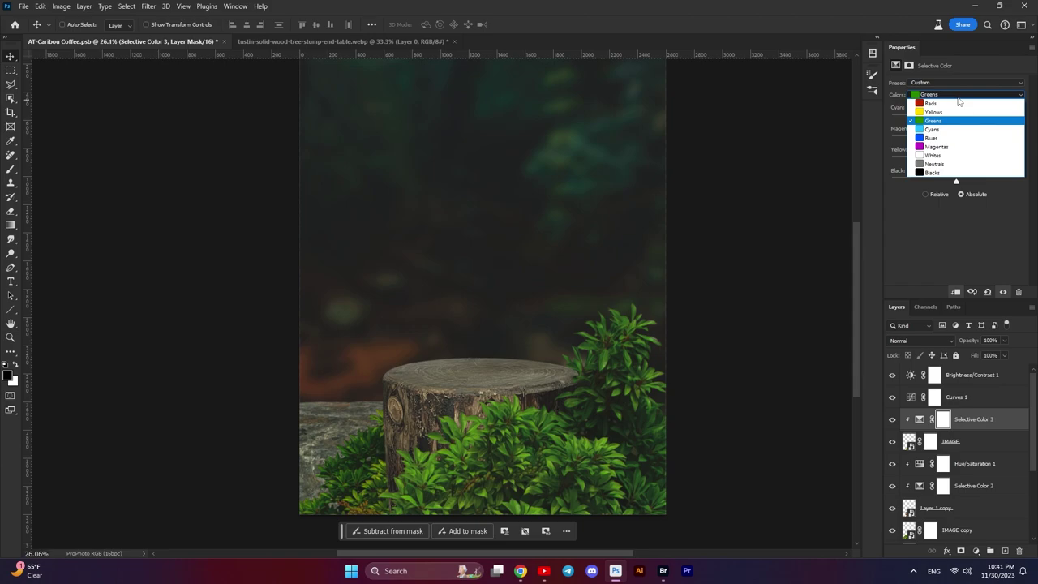
{"action": "key", "text": "Down"}
{"action": "key", "text": "Down"}
{"action": "key", "text": "Down"}
{"action": "key", "text": "Down"}
{"action": "key", "text": "Down"}
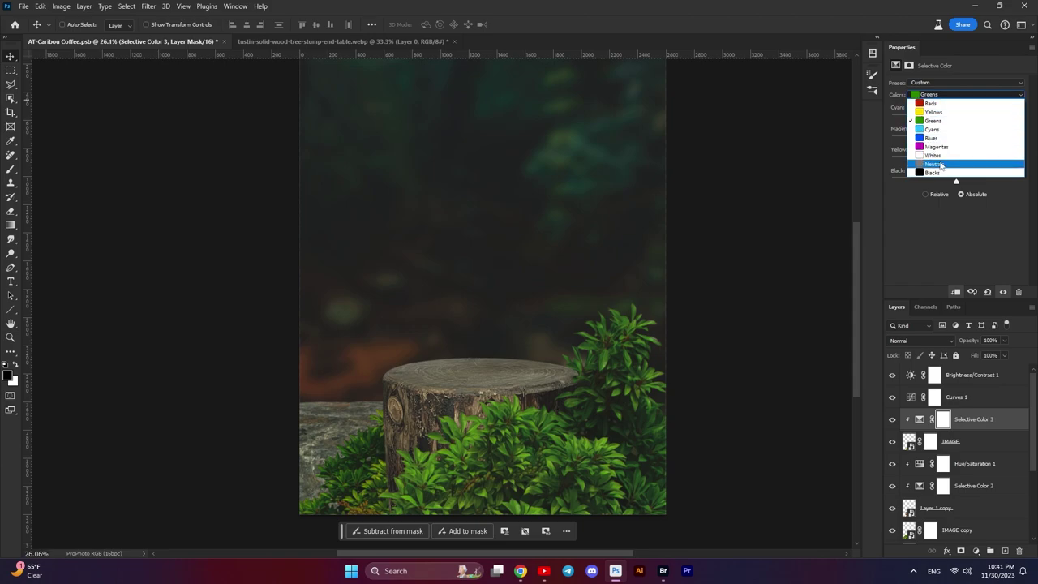
{"action": "key", "text": "Return"}
{"action": "key", "text": "Tab"}
{"action": "type", "text": "-8"}
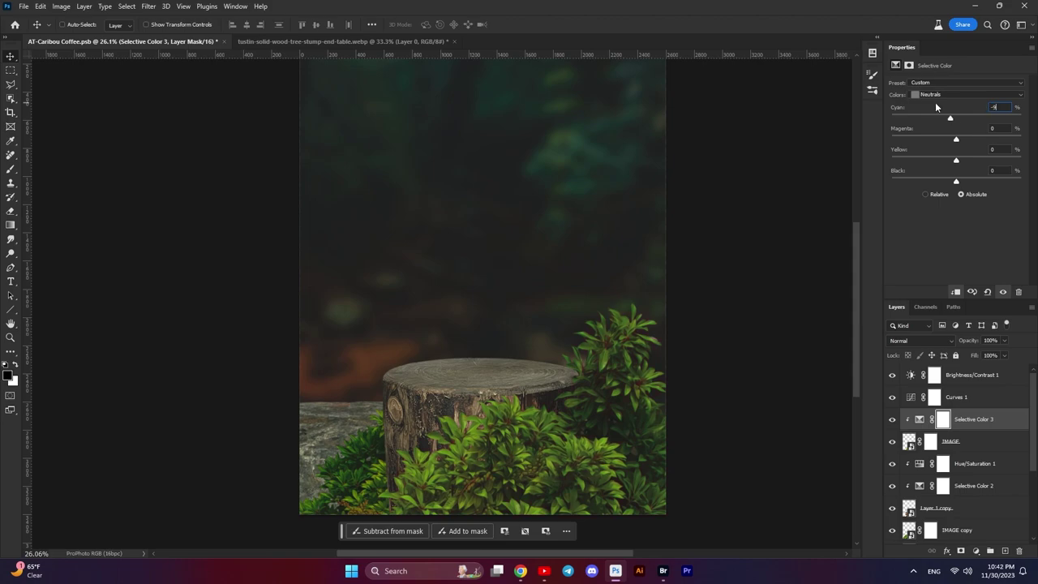
{"action": "type", "text": "9"}
{"action": "key", "text": "Tab"}
{"action": "key", "text": "Tab"}
{"action": "type", "text": "-12"}
- Enter -3 in the Blacks range, compare the effect, and duplicate Selective Color 3
{"action": "left_click", "coordinate": [942, 95]}
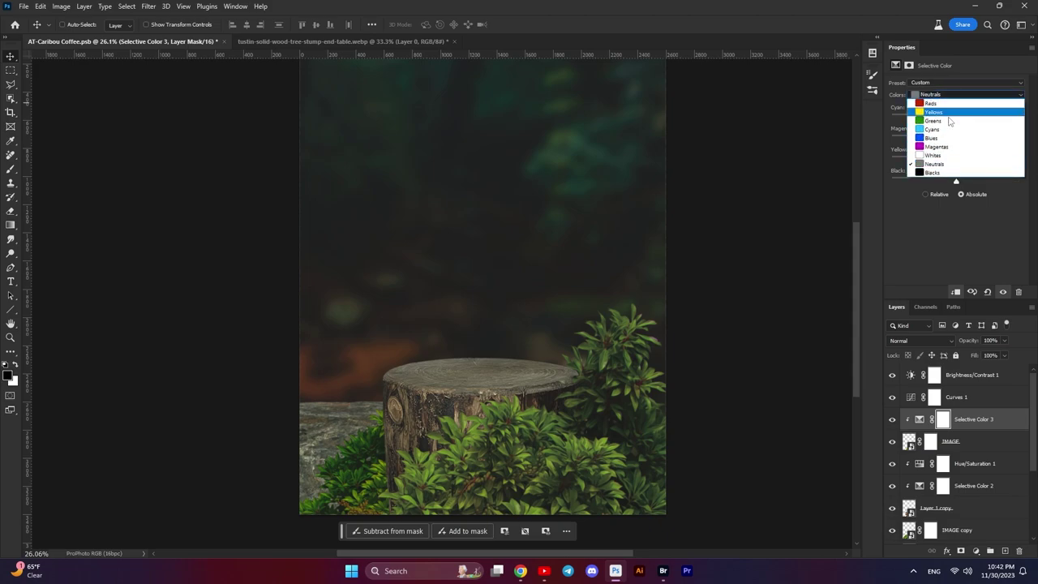
{"action": "left_click", "coordinate": [931, 173]}
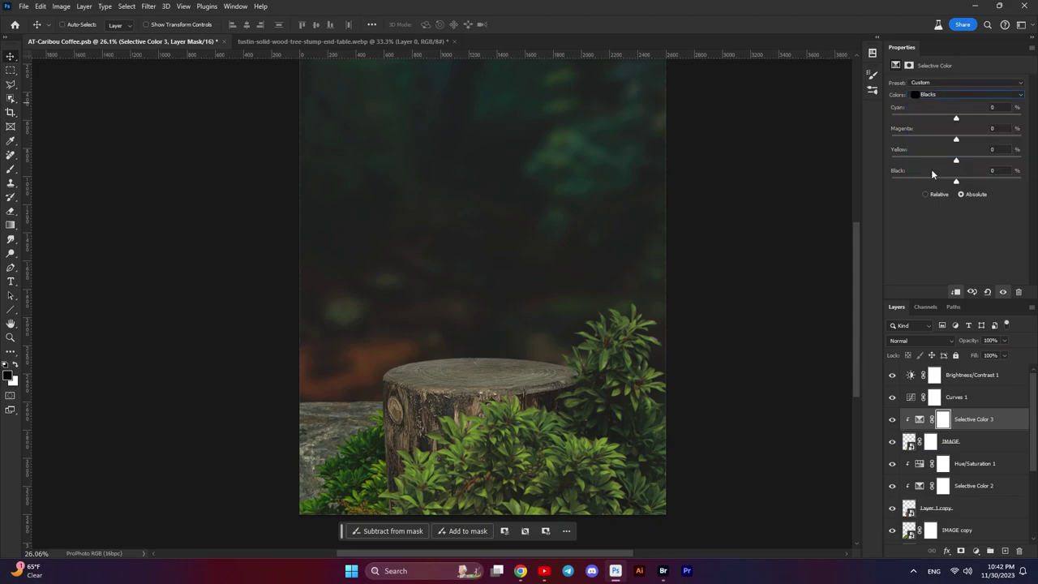
{"action": "left_click", "coordinate": [1001, 107]}
{"action": "type", "text": "-3"}
{"action": "left_click", "coordinate": [892, 420]}
{"action": "left_click", "coordinate": [892, 420]}
{"action": "left_click", "coordinate": [892, 420]}
{"action": "left_click", "coordinate": [892, 420]}
{"action": "left_click_drag", "start_coordinate": [962, 420], "coordinate": [1006, 550]}
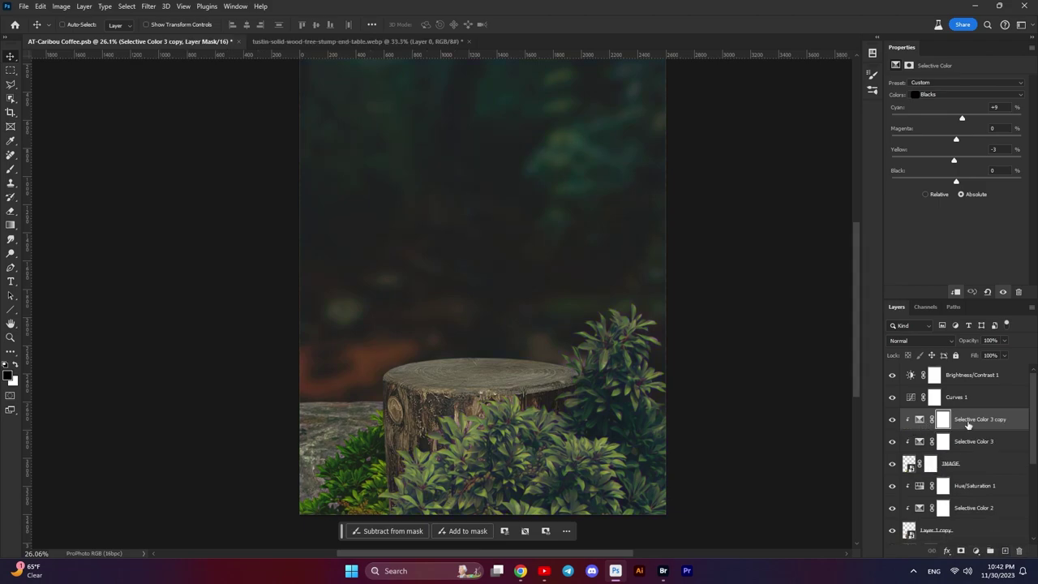
- Compare with IMAGE copy hidden, then move Selective Color 3 copy above IMAGE copy and clip it
{"action": "scroll", "coordinate": [966, 460], "scroll_direction": "down", "scroll_amount": 2}
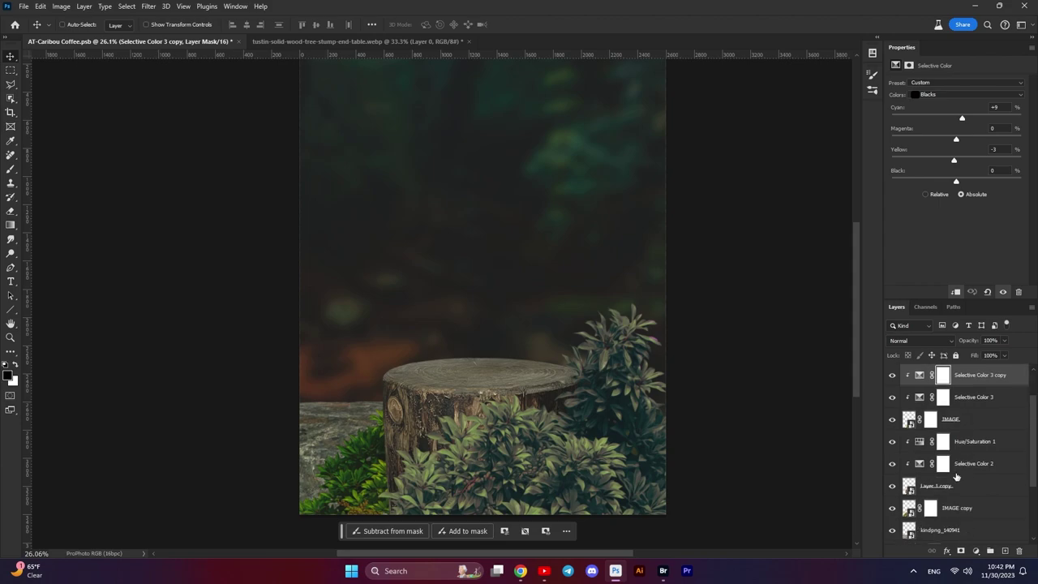
{"action": "left_click", "coordinate": [892, 509]}
{"action": "left_click", "coordinate": [892, 509]}
{"action": "left_click", "coordinate": [892, 509]}
{"action": "left_click", "coordinate": [892, 510]}
{"action": "left_click_drag", "start_coordinate": [970, 380], "coordinate": [966, 496]}
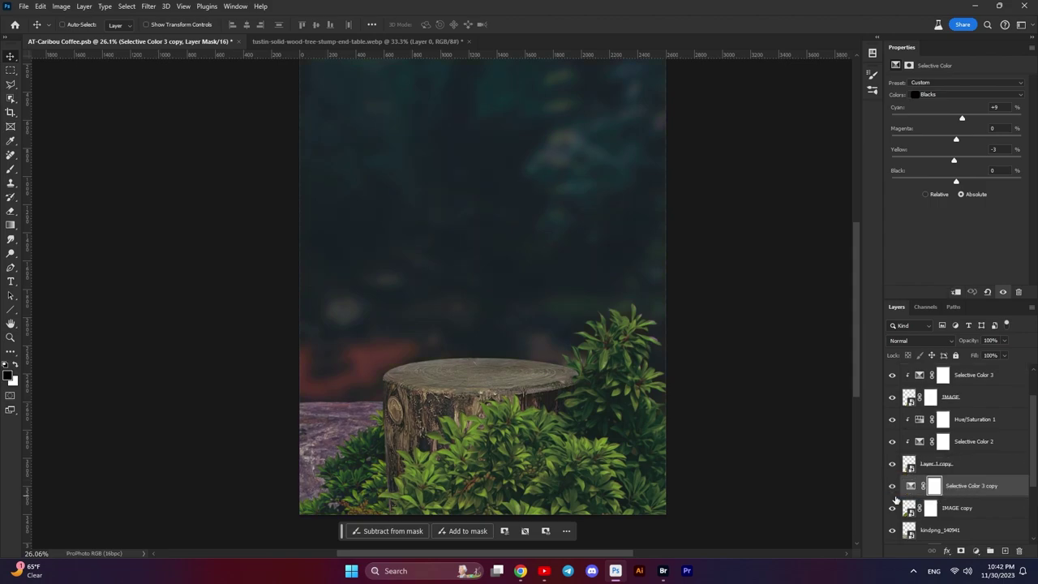
{"action": "left_click", "coordinate": [956, 293]}
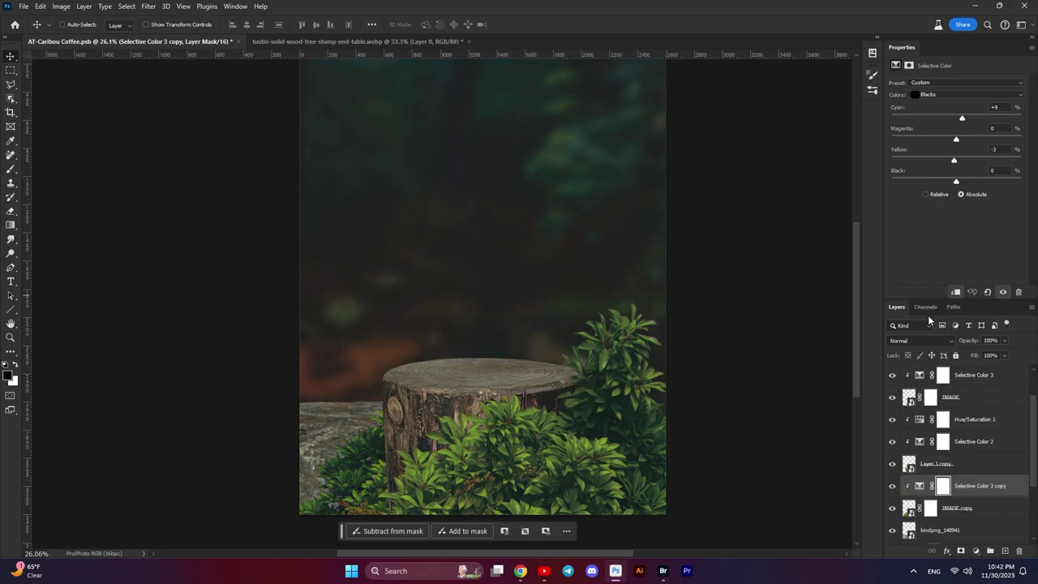
- Toggle Selective Color 3 copy to compare, reorder the layers, and select Brightness/Contrast 1
{"action": "left_click", "coordinate": [892, 486]}
{"action": "left_click", "coordinate": [892, 486]}
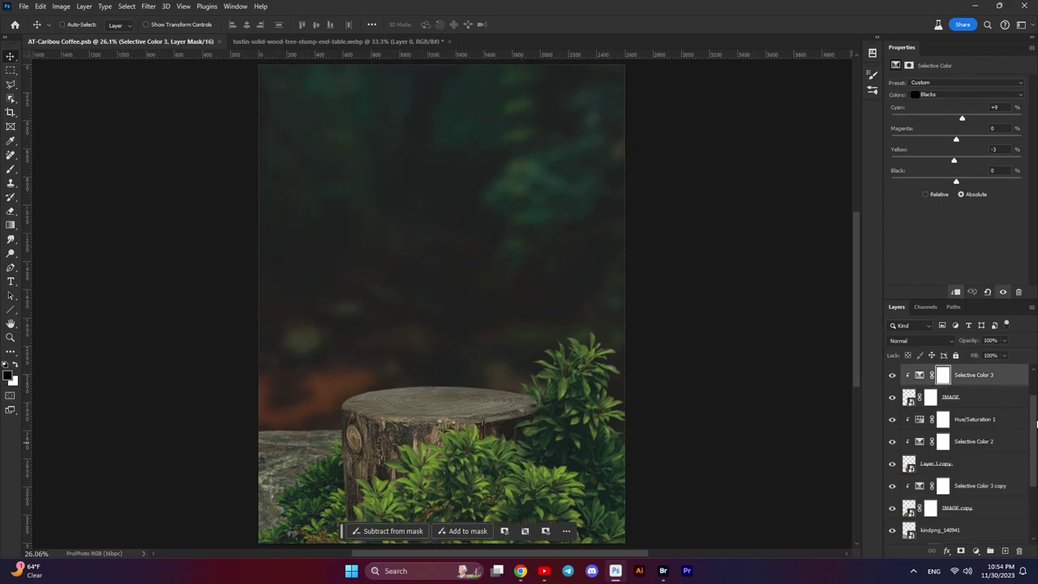
{"action": "left_click_drag", "start_coordinate": [1035, 423], "coordinate": [1035, 399]}
{"action": "left_click", "coordinate": [965, 375]}
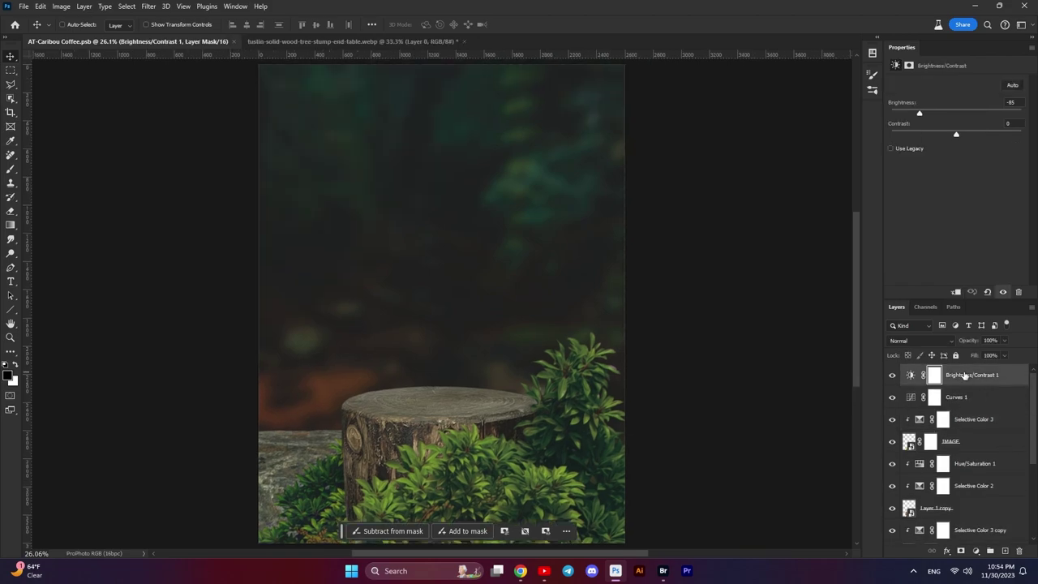
- Open Final-Paper Bag.psb from the Caribou Coffee folder in Adobe Bridge
{"action": "left_click", "coordinate": [664, 570]}
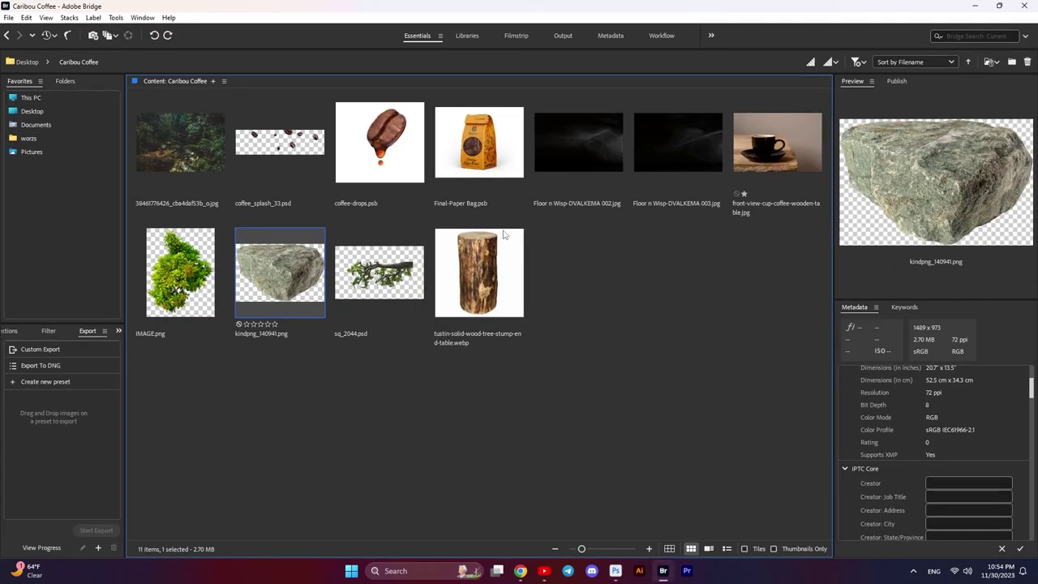
{"action": "left_click", "coordinate": [490, 162]}
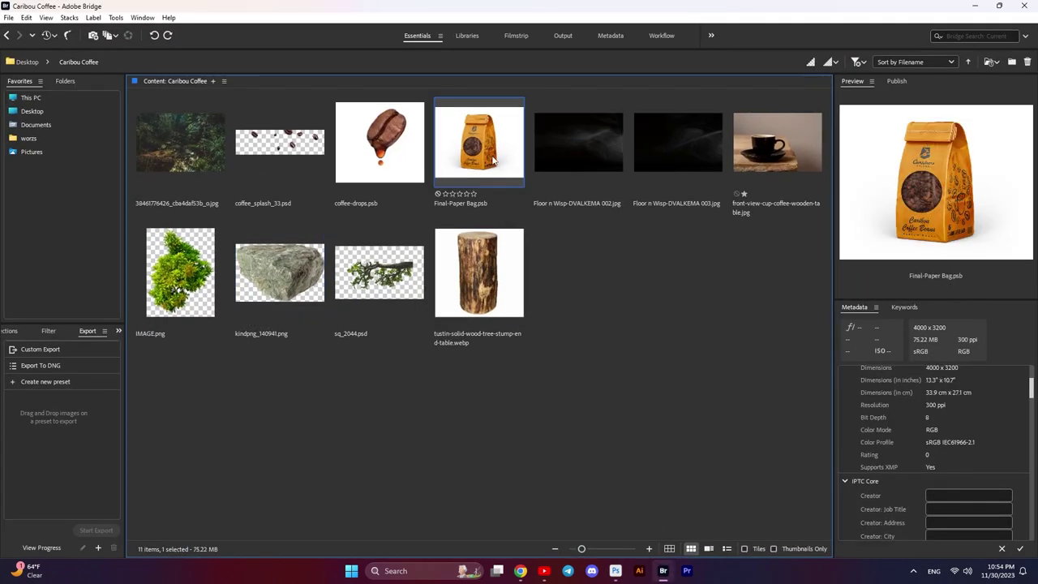
{"action": "double_click", "coordinate": [492, 159]}
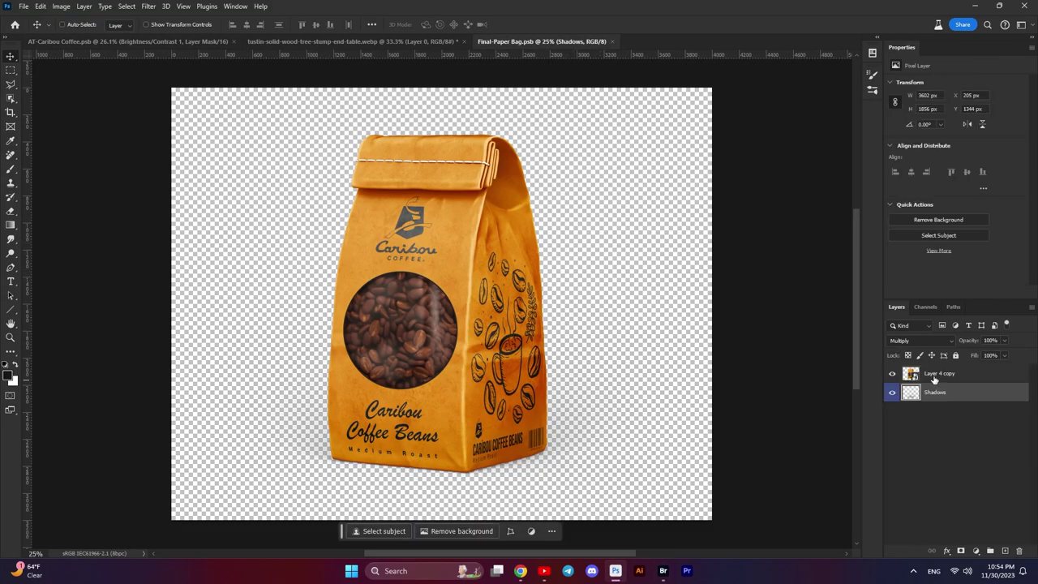
- Bring Layer 4 copy and Shadows into the AT-Caribou Coffee composition, accepting the conversion prompts
{"action": "left_click", "coordinate": [938, 377], "text": "shift"}
{"action": "left_click_drag", "start_coordinate": [488, 327], "coordinate": [175, 41]}
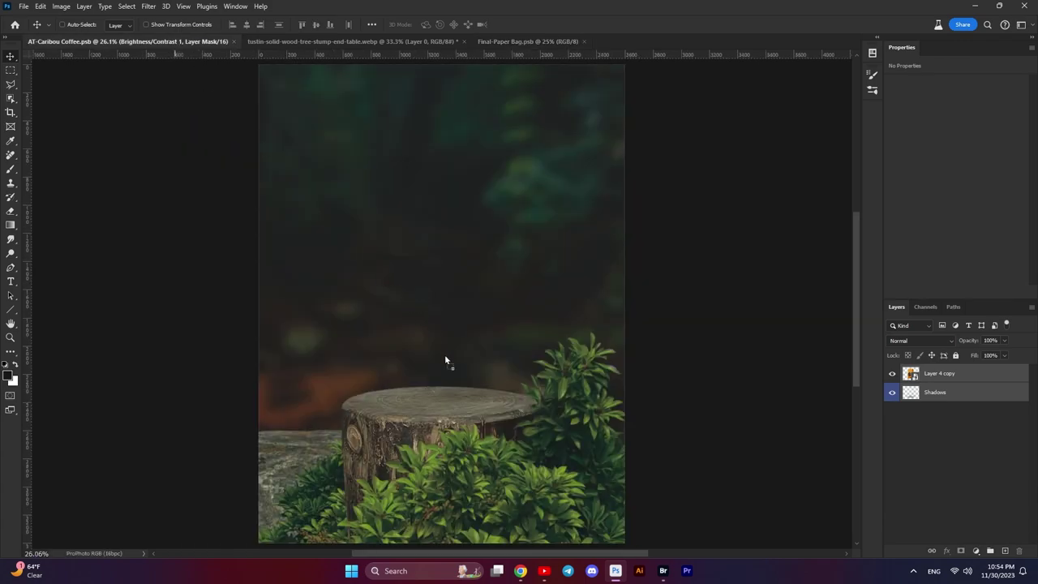
{"action": "left_click_drag", "start_coordinate": [445, 359], "coordinate": [445, 359]}
{"action": "left_click", "coordinate": [507, 220]}
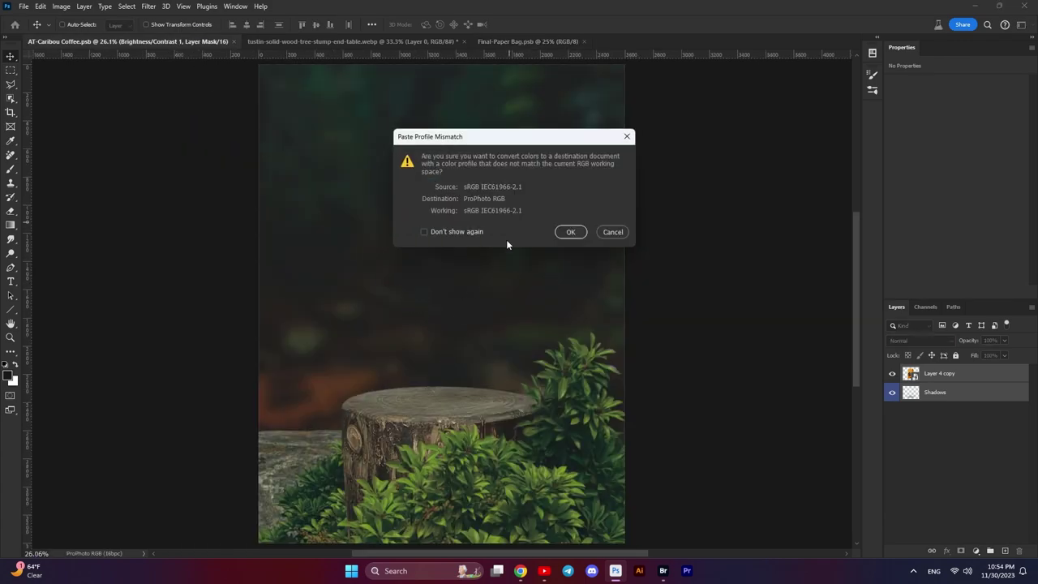
{"action": "left_click", "coordinate": [567, 232]}
{"action": "mouse_move", "coordinate": [487, 333]}
{"action": "left_mouse_down"}
{"action": "mouse_move", "coordinate": [462, 261]}
{"action": "mouse_move", "coordinate": [466, 289]}
{"action": "left_mouse_up"}
{"action": "key", "text": "ctrl+t"}
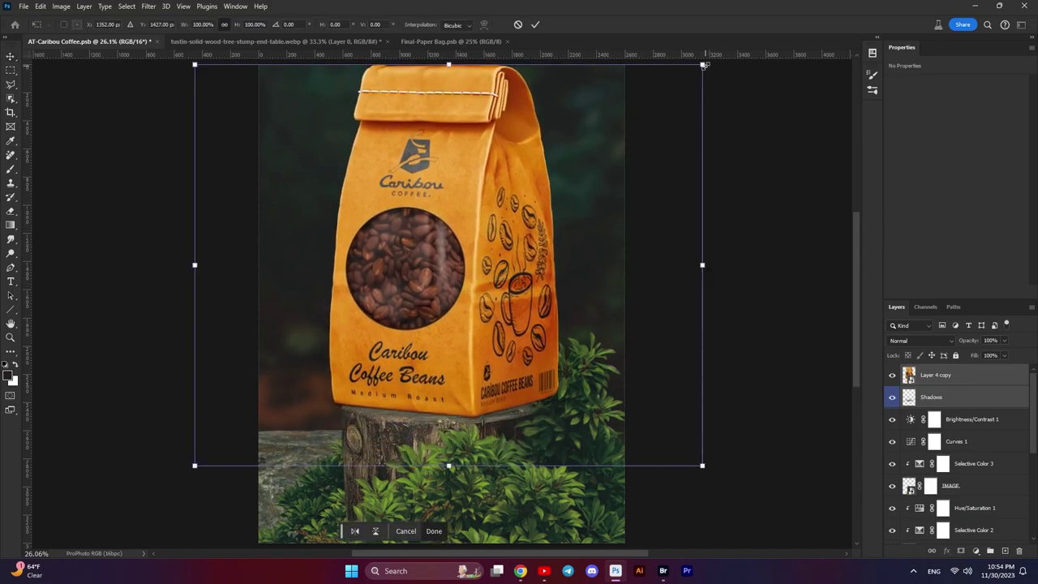
- Scale the bag and shadow to about 55% and stand them on the stump's top
{"action": "left_click_drag", "start_coordinate": [702, 65], "coordinate": [585, 159]}
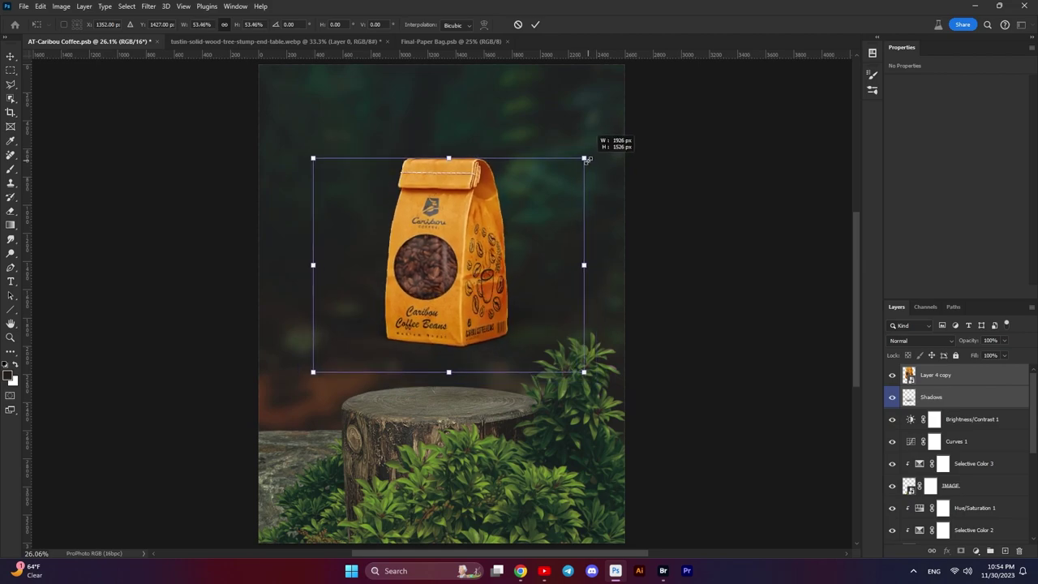
{"action": "left_click_drag", "start_coordinate": [455, 280], "coordinate": [448, 348]}
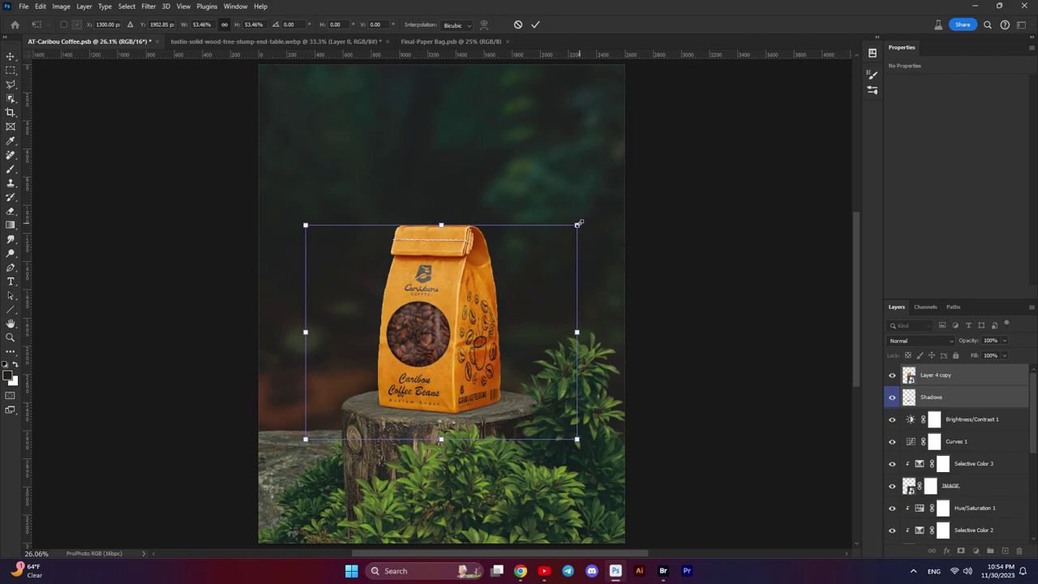
{"action": "left_click_drag", "start_coordinate": [577, 224], "coordinate": [580, 217]}
{"action": "left_click_drag", "start_coordinate": [468, 323], "coordinate": [468, 331]}
{"action": "key", "text": "Return"}
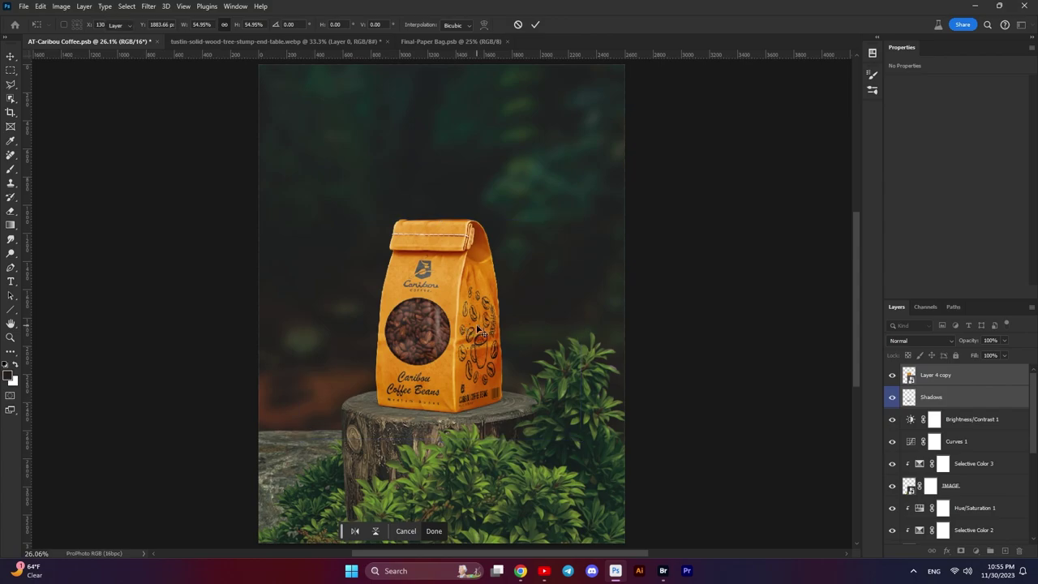
{"action": "scroll", "coordinate": [452, 412], "scroll_direction": "up", "scroll_amount": 3}
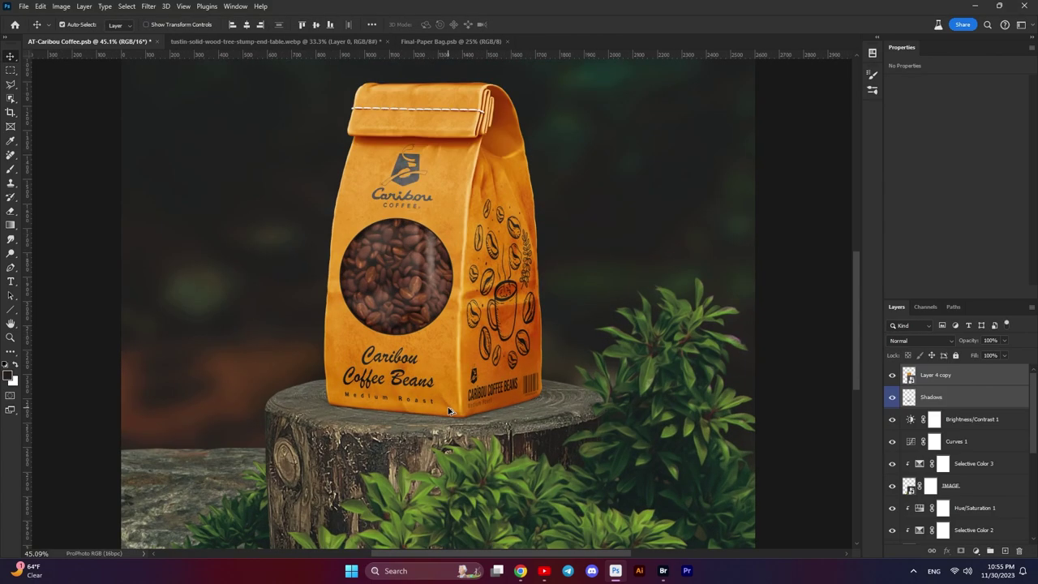
- Duplicate Shadows, place Shadows copy beneath it, and set the copy to Vivid Light
{"action": "left_click", "coordinate": [931, 396]}
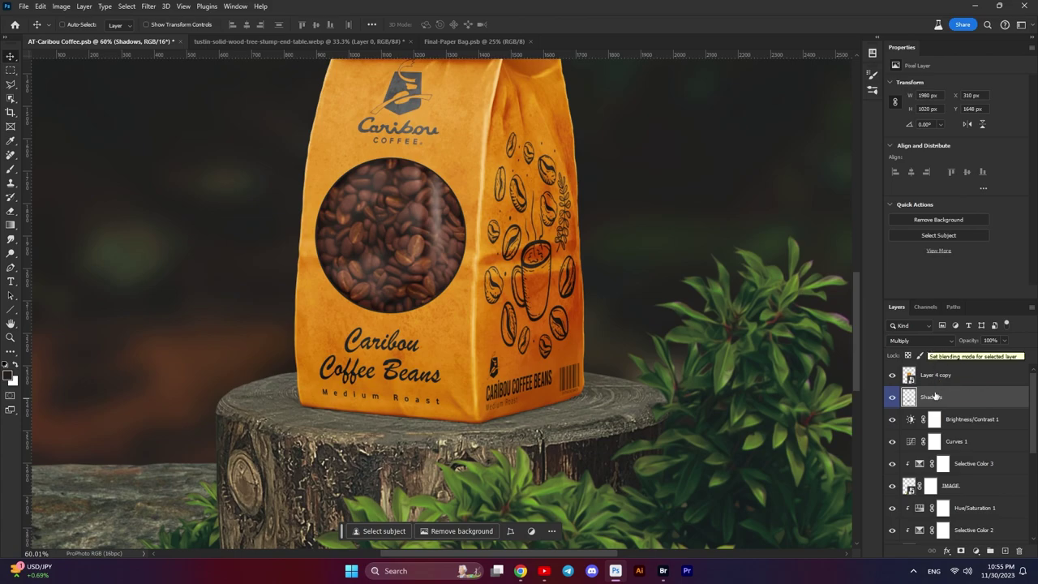
{"action": "left_click_drag", "start_coordinate": [934, 398], "coordinate": [1004, 549]}
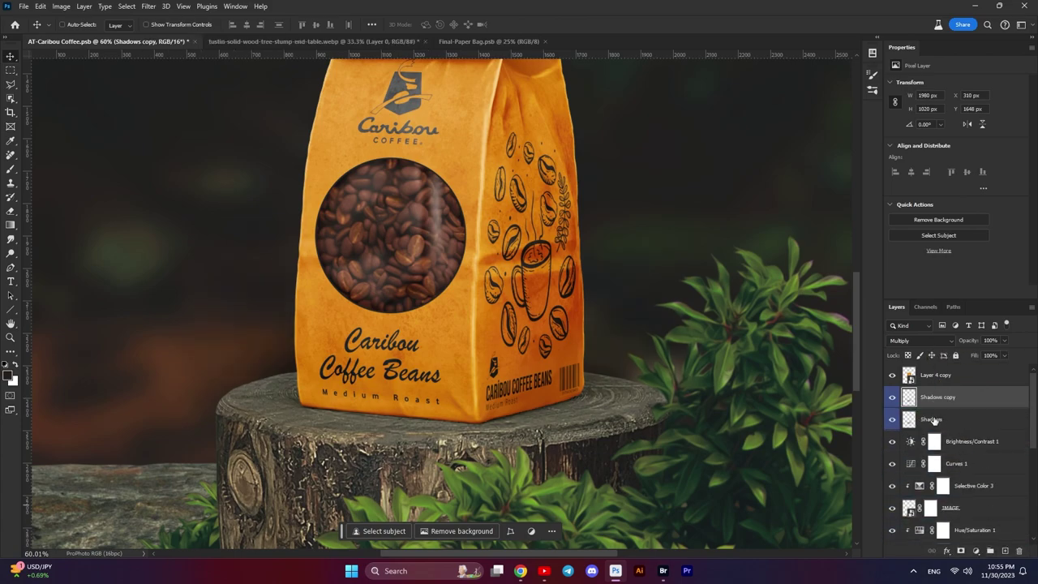
{"action": "left_click_drag", "start_coordinate": [945, 406], "coordinate": [938, 433]}
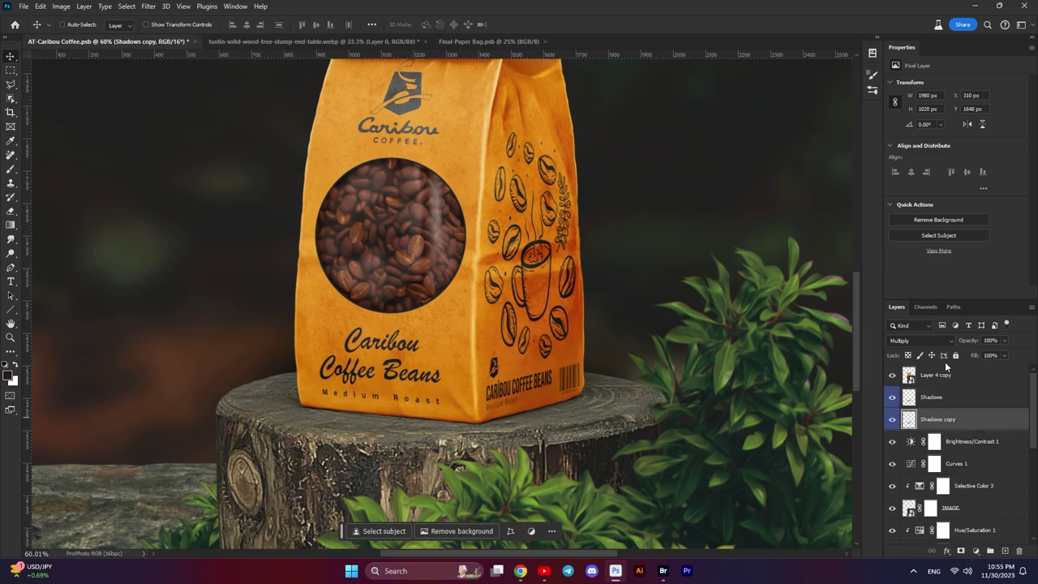
{"action": "left_click", "coordinate": [927, 344]}
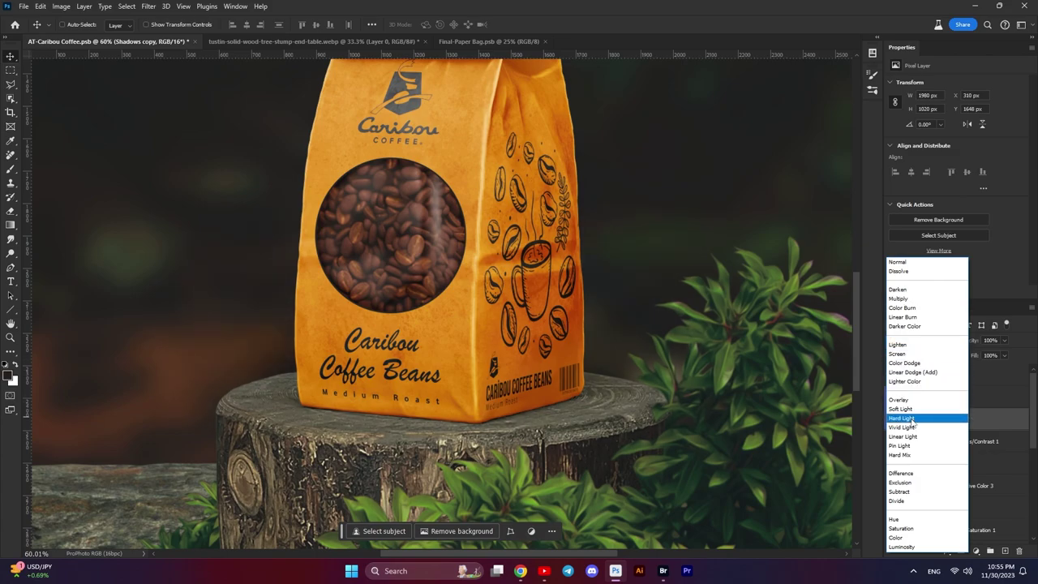
{"action": "left_click", "coordinate": [910, 428]}
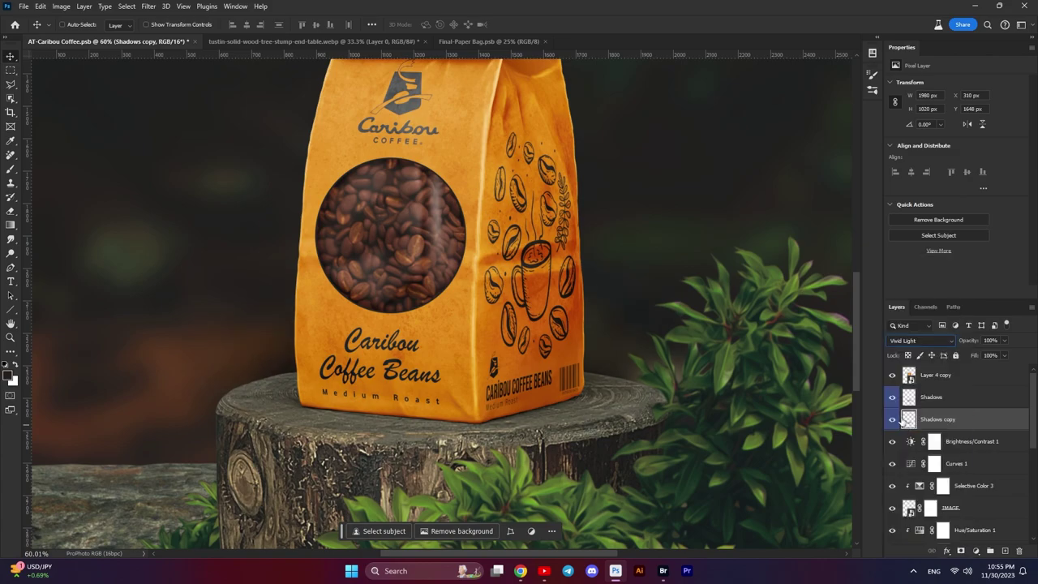
{"action": "left_click", "coordinate": [892, 420]}
{"action": "left_click", "coordinate": [892, 420]}
{"action": "left_click", "coordinate": [938, 397]}
{"action": "left_click", "coordinate": [945, 378]}
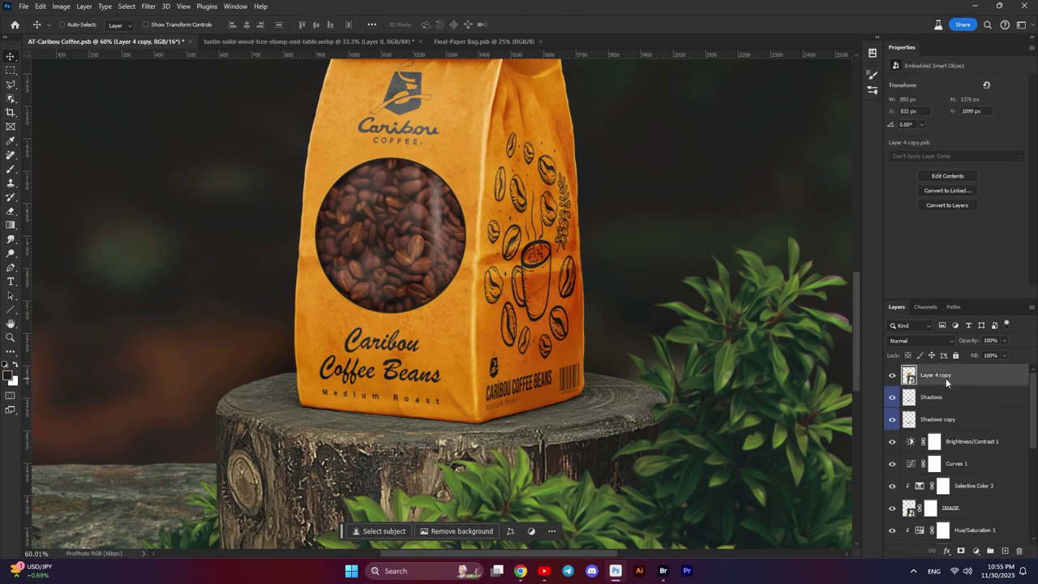
- Add a Selective Color layer clipped to the bag with Yellows Cyan +8
{"action": "left_click", "coordinate": [975, 551]}
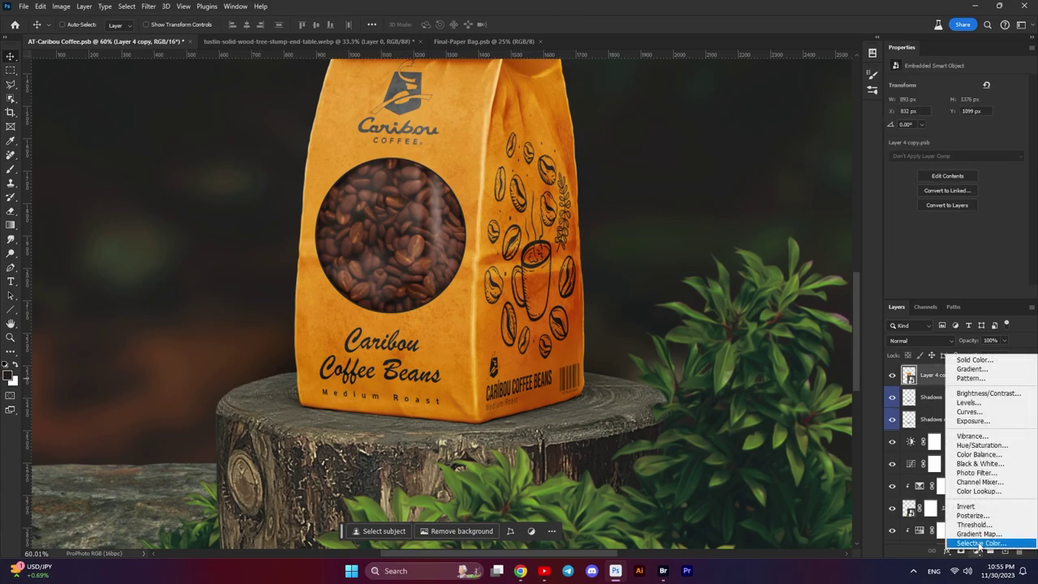
{"action": "left_click", "coordinate": [977, 543]}
{"action": "left_click", "coordinate": [955, 293]}
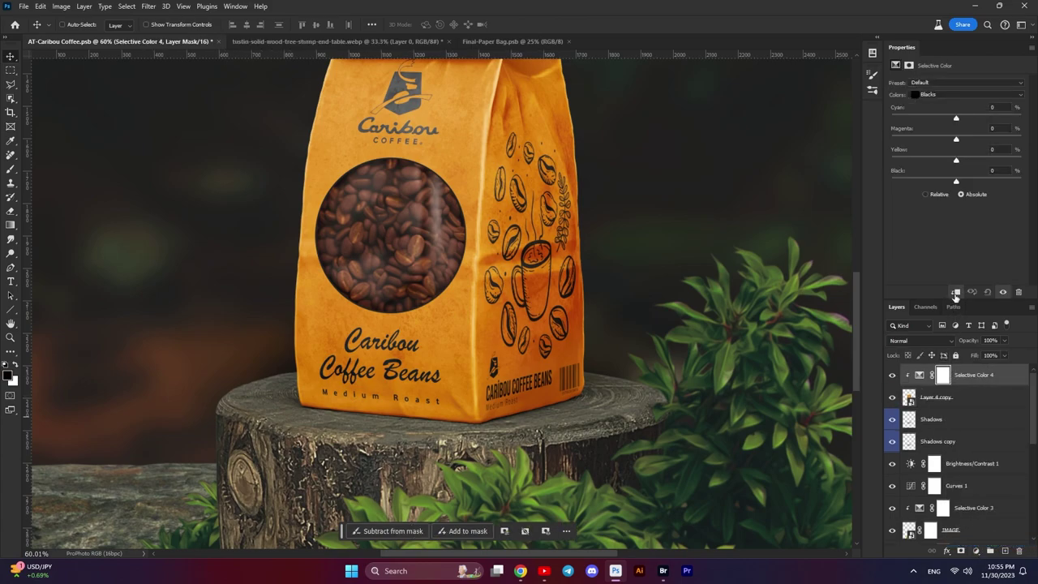
{"action": "left_click", "coordinate": [977, 94]}
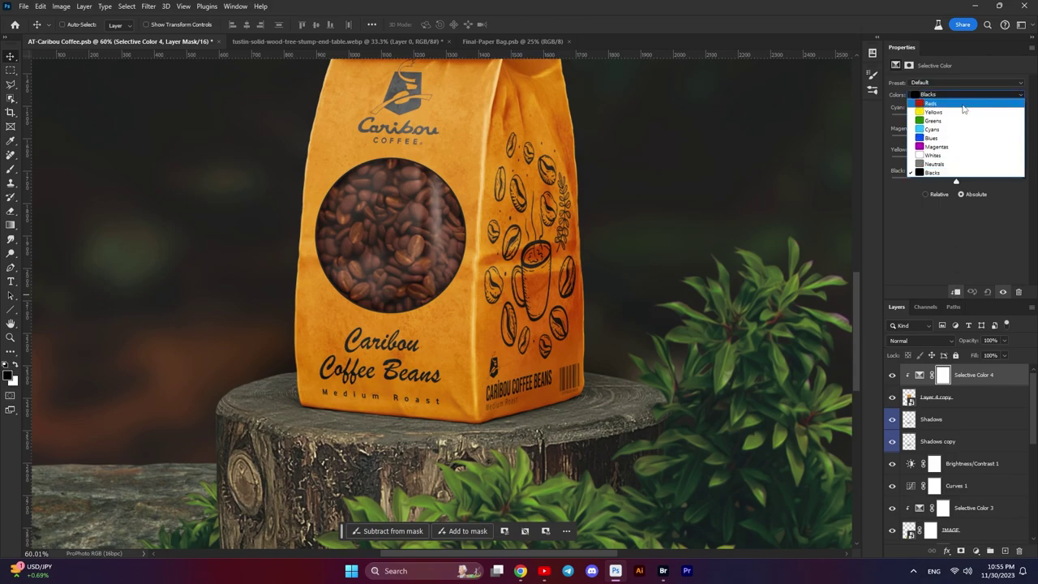
{"action": "left_click", "coordinate": [955, 113]}
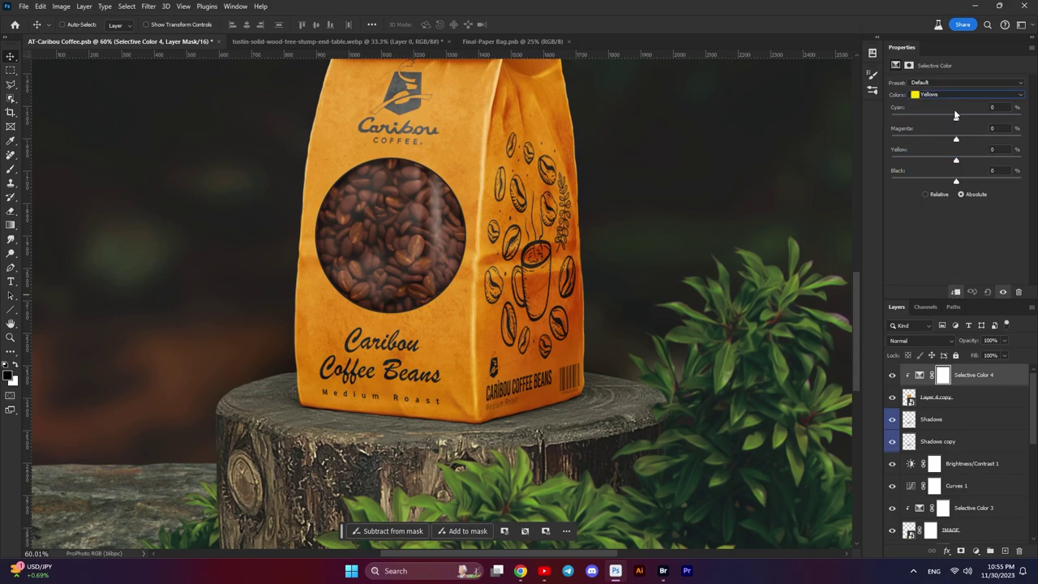
{"action": "left_click", "coordinate": [1003, 108]}
{"action": "type", "text": "8"}
{"action": "type", "text": "-"}
- Set Neutrals to Cyan +6, Yellow -4, and Blacks to Cyan -1
{"action": "left_click", "coordinate": [959, 98]}
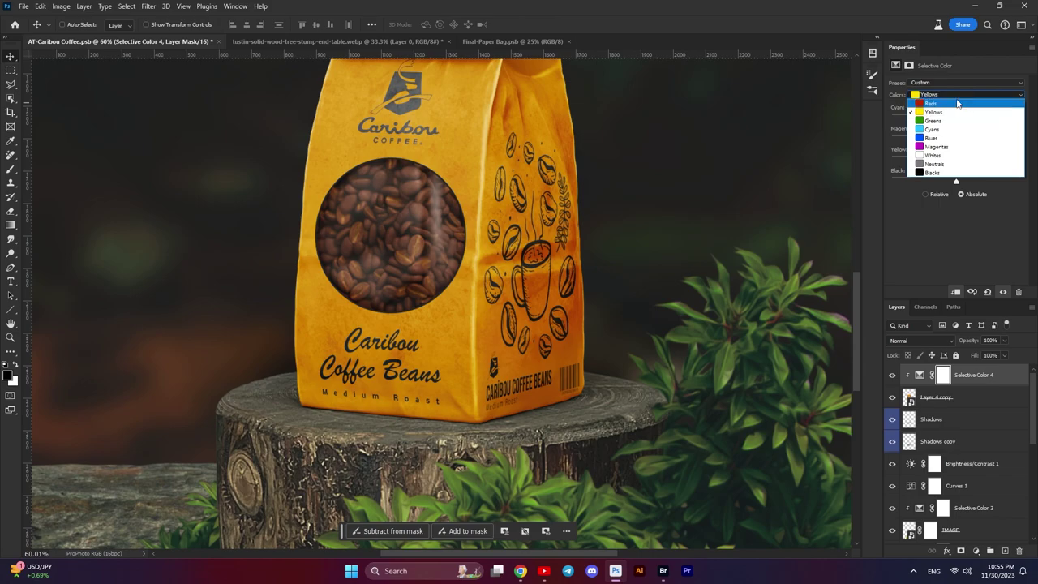
{"action": "left_click", "coordinate": [940, 164]}
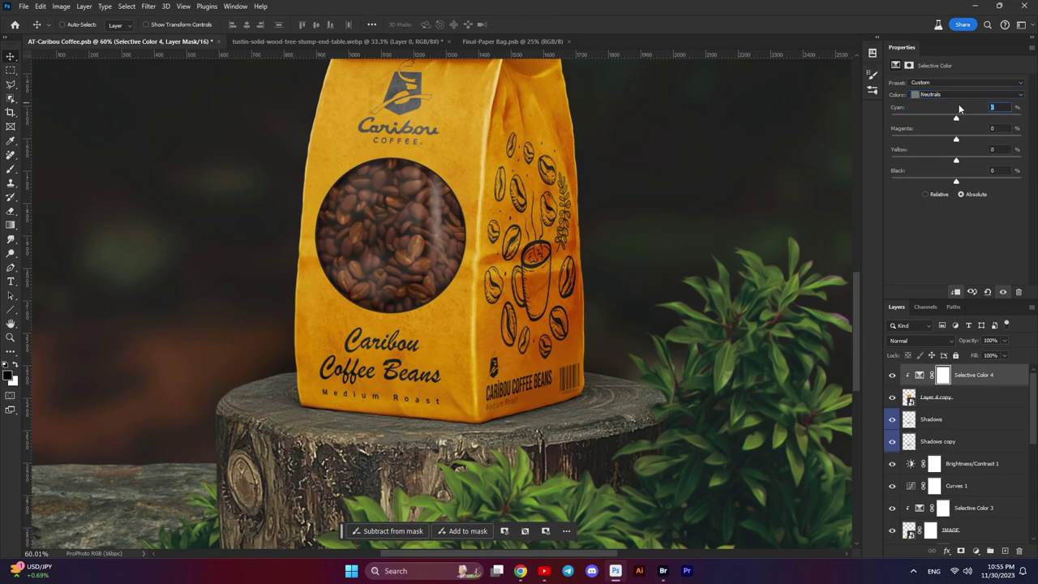
{"action": "type", "text": "6"}
{"action": "type", "text": "-4"}
{"action": "left_click", "coordinate": [962, 94]}
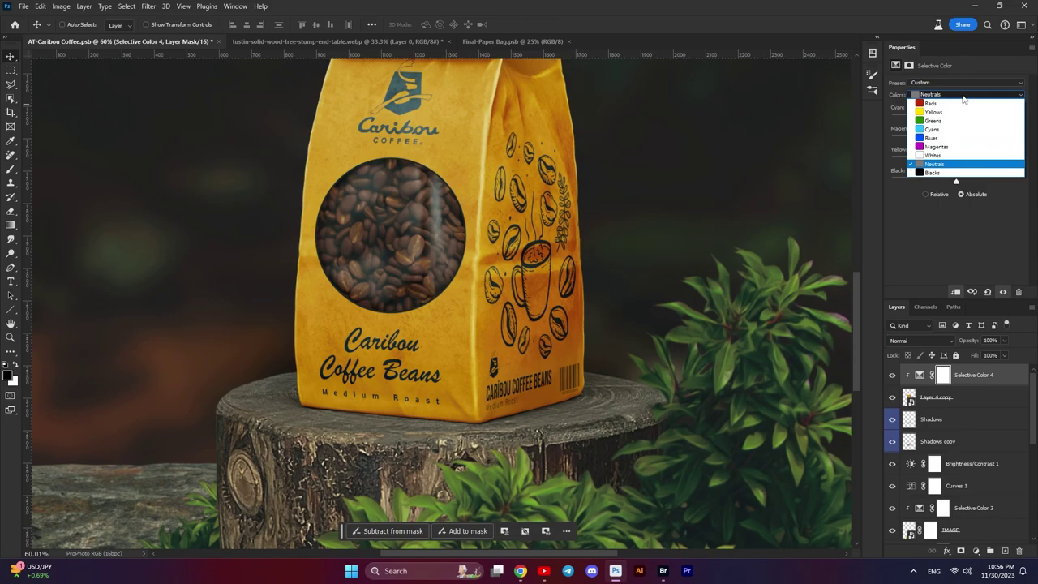
{"action": "left_click", "coordinate": [932, 172]}
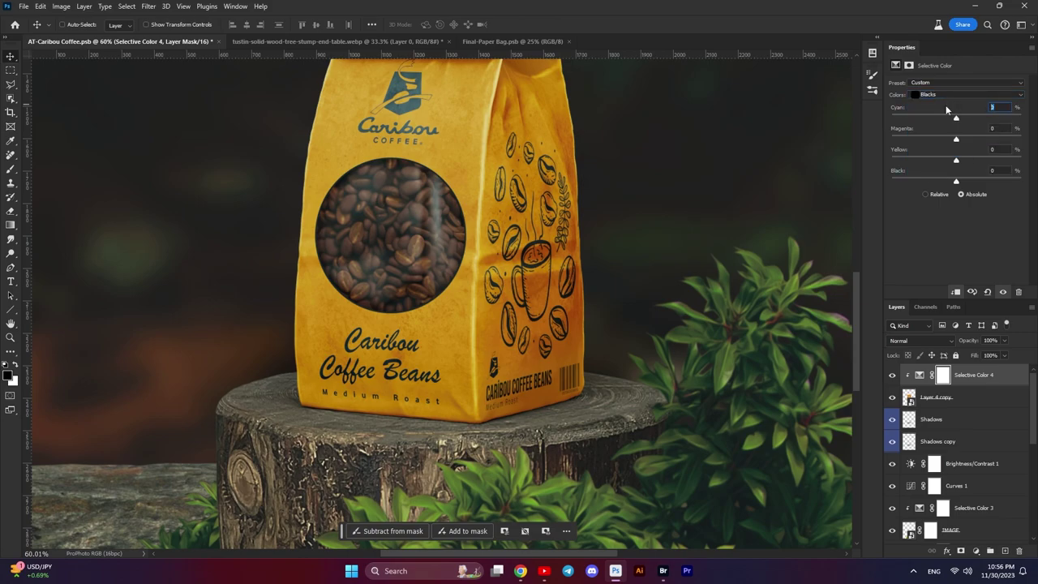
{"action": "type", "text": "-1"}
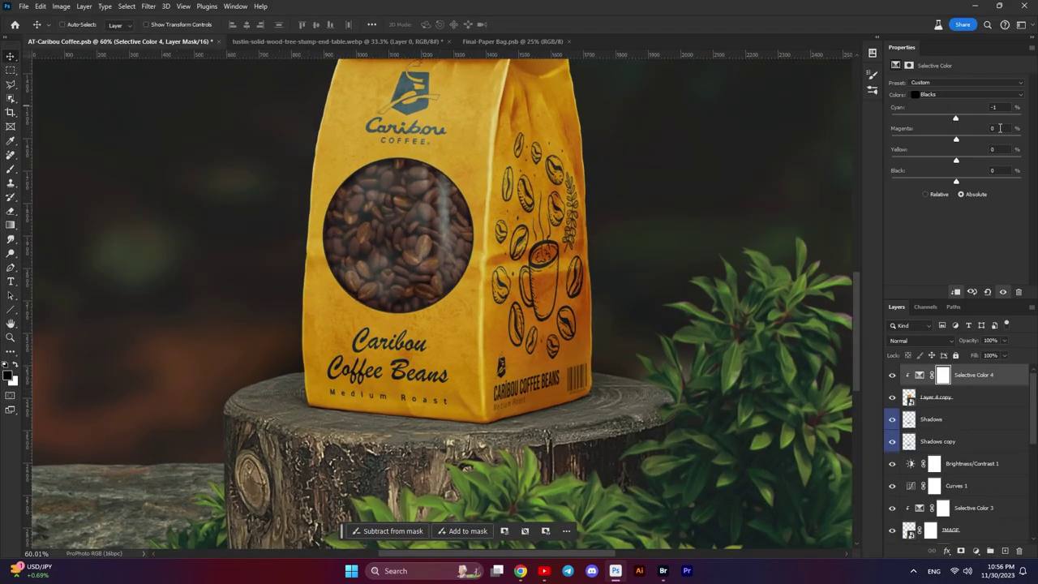
{"action": "left_click", "coordinate": [998, 149]}
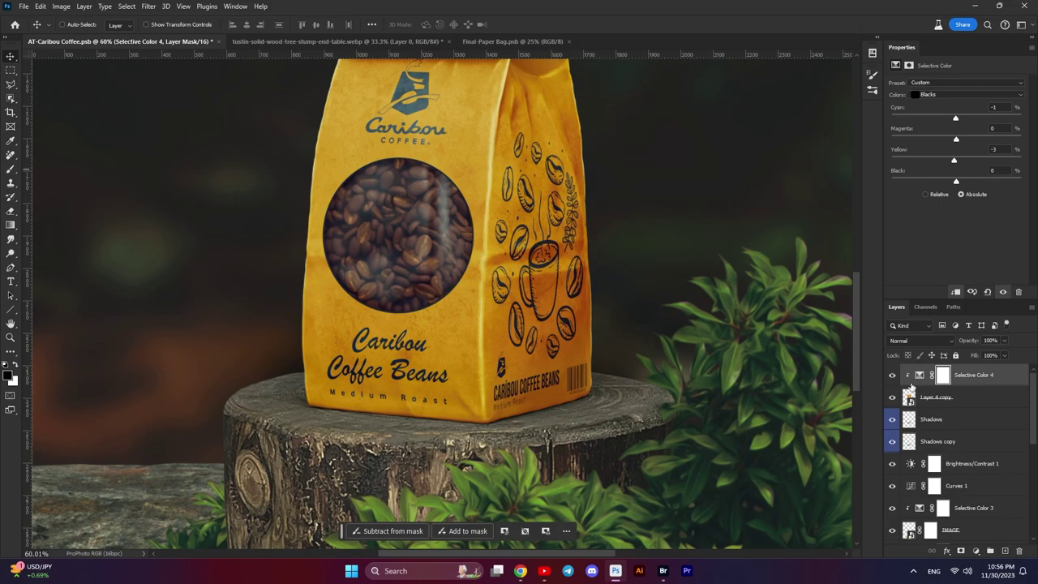
- Toggle the Selective Color 4 adjustment off and on to compare its effect
{"action": "left_click", "coordinate": [893, 375]}
{"action": "left_click", "coordinate": [893, 375]}
{"action": "scroll", "coordinate": [637, 343], "scroll_direction": "down", "scroll_amount": 2}
{"action": "scroll", "coordinate": [638, 343], "scroll_direction": "down", "scroll_amount": 6}
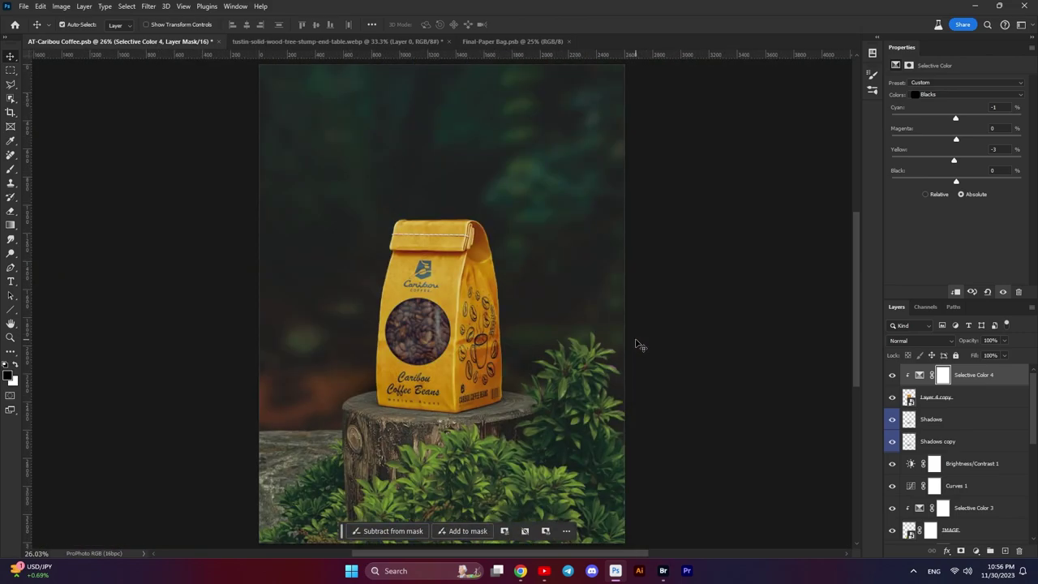
{"action": "left_click", "coordinate": [891, 375]}
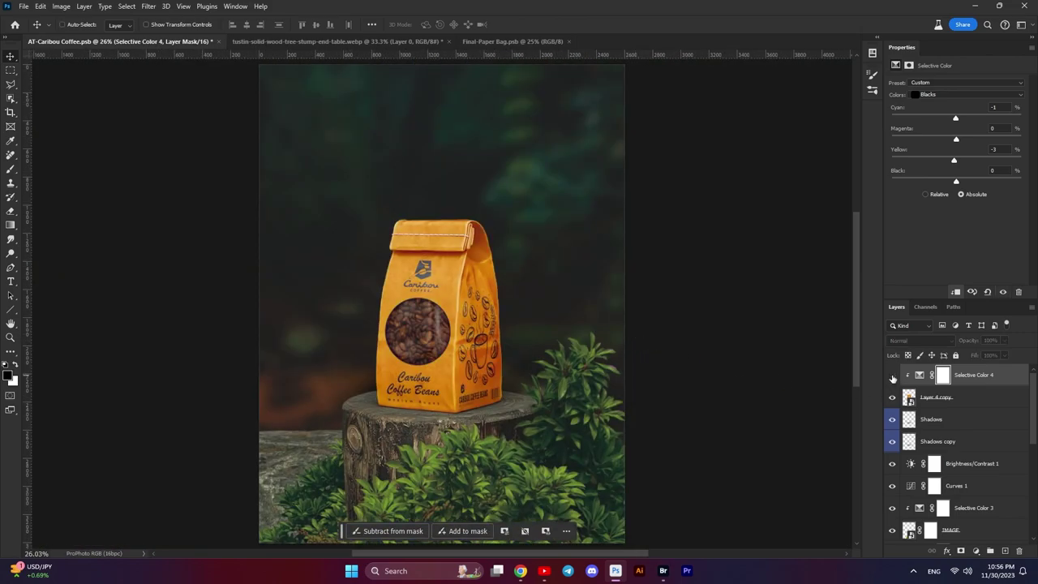
{"action": "left_click", "coordinate": [891, 377]}
- Centre the Layer 4 copy bag layer on the canvas
{"action": "left_click", "coordinate": [931, 398]}
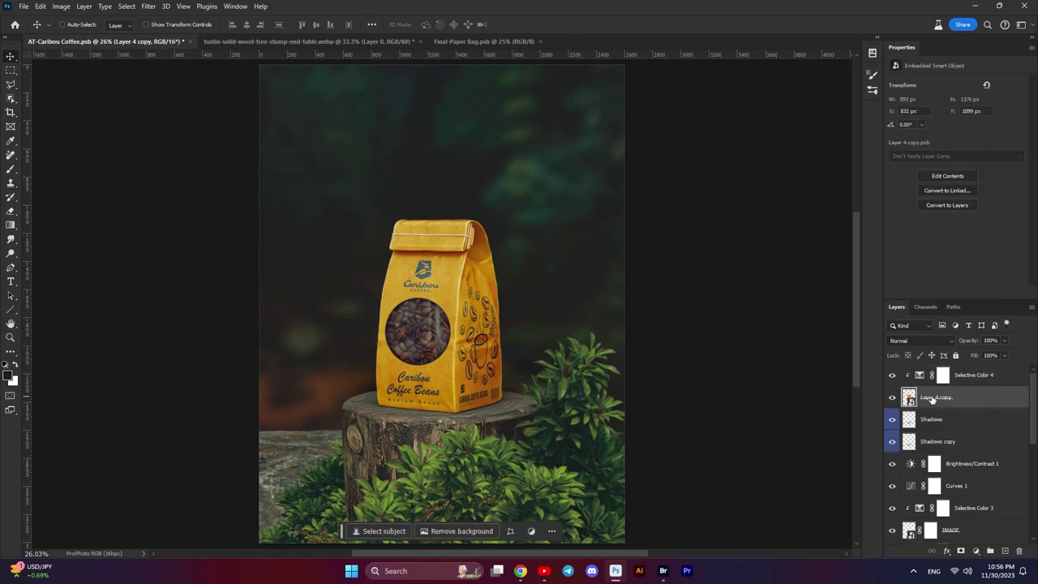
{"action": "key", "text": "ctrl+a"}
{"action": "left_click", "coordinate": [249, 26]}
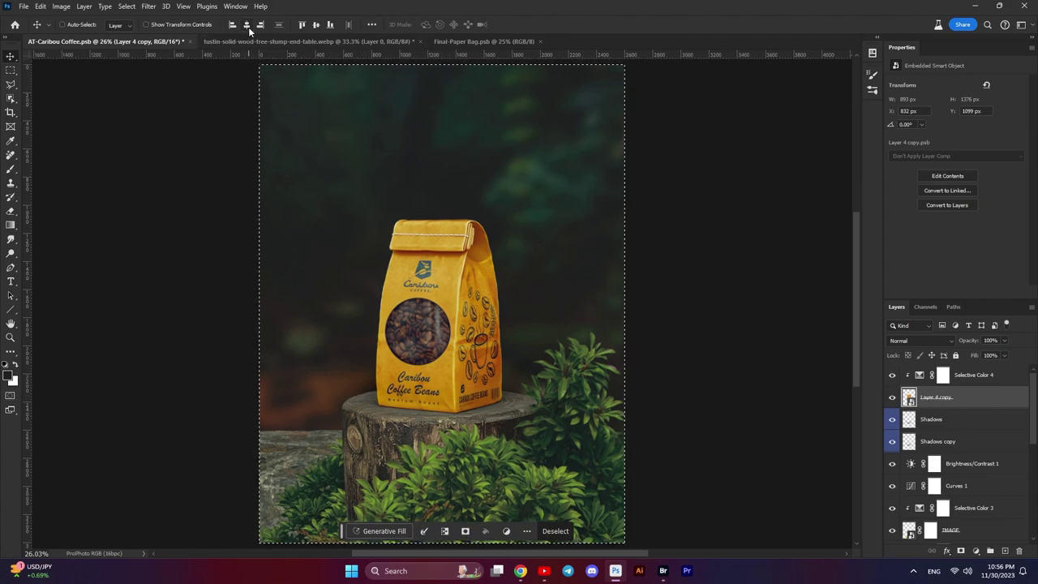
{"action": "key", "text": "ctrl+d"}
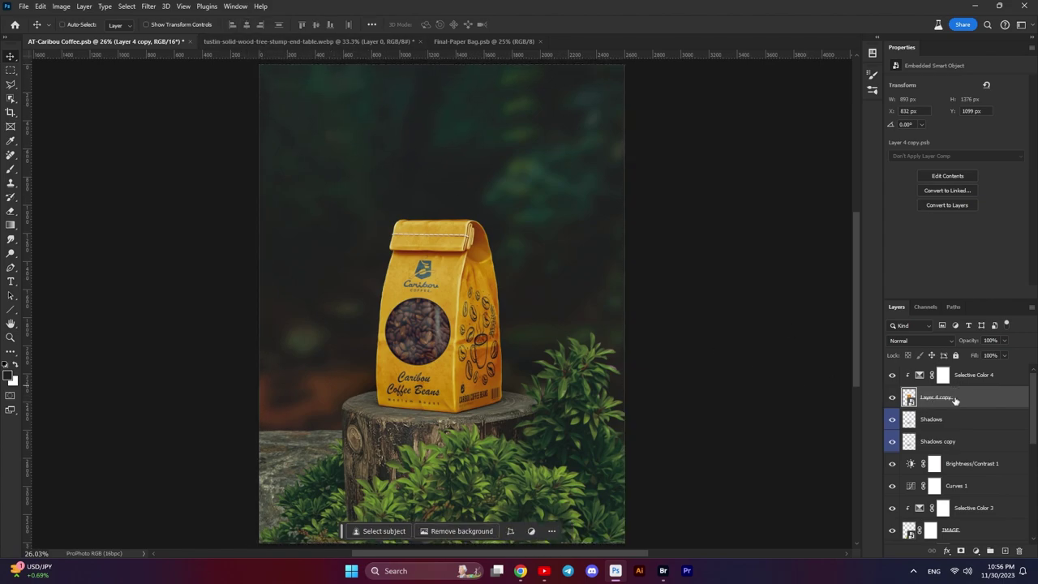
- Group the bag with both shadow layers into Group 1 and centre the group on the canvas
{"action": "left_click", "coordinate": [943, 441], "text": "shift"}
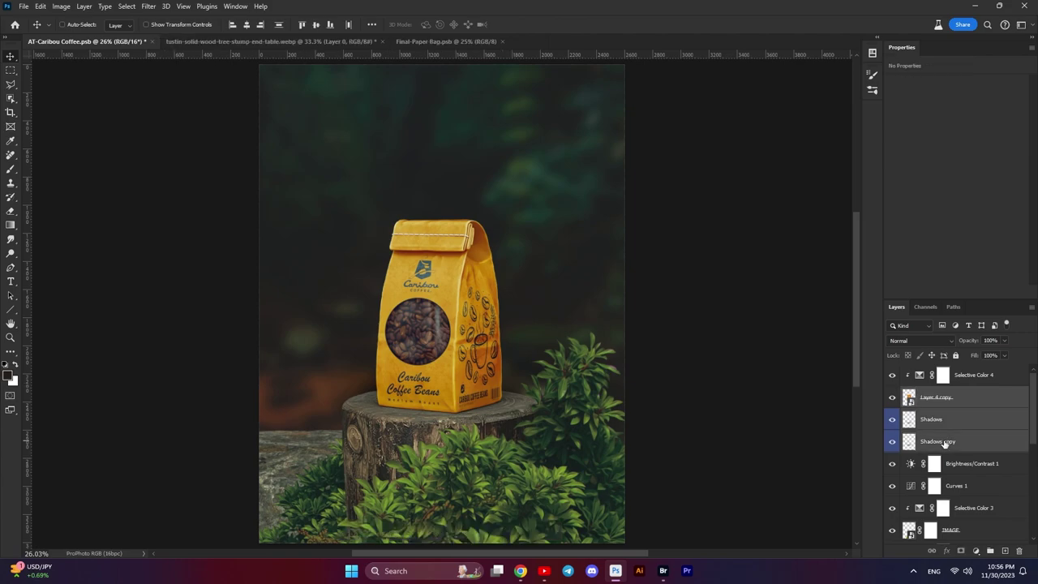
{"action": "left_click", "coordinate": [990, 552]}
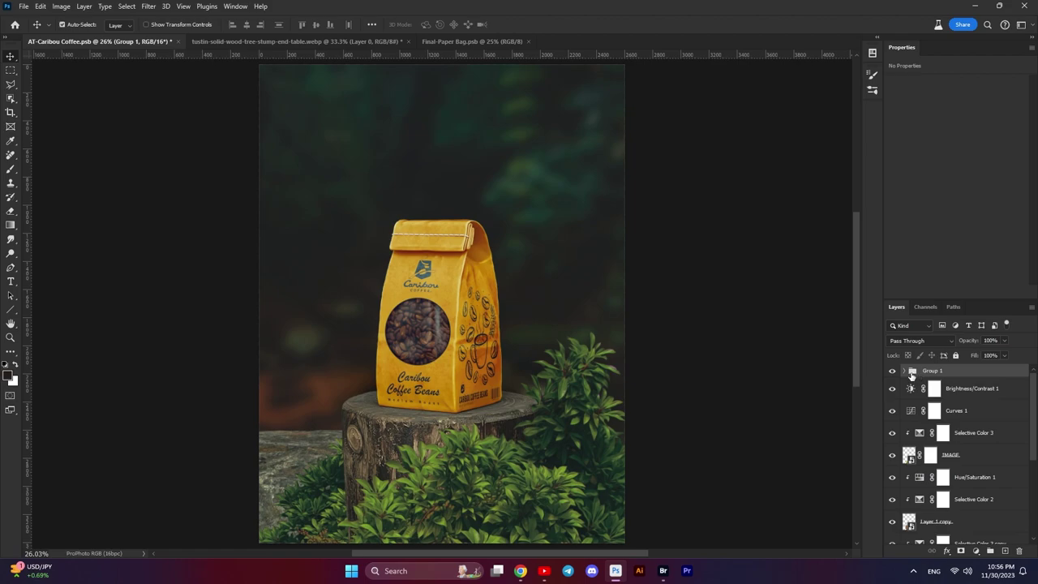
{"action": "key", "text": "ctrl+a"}
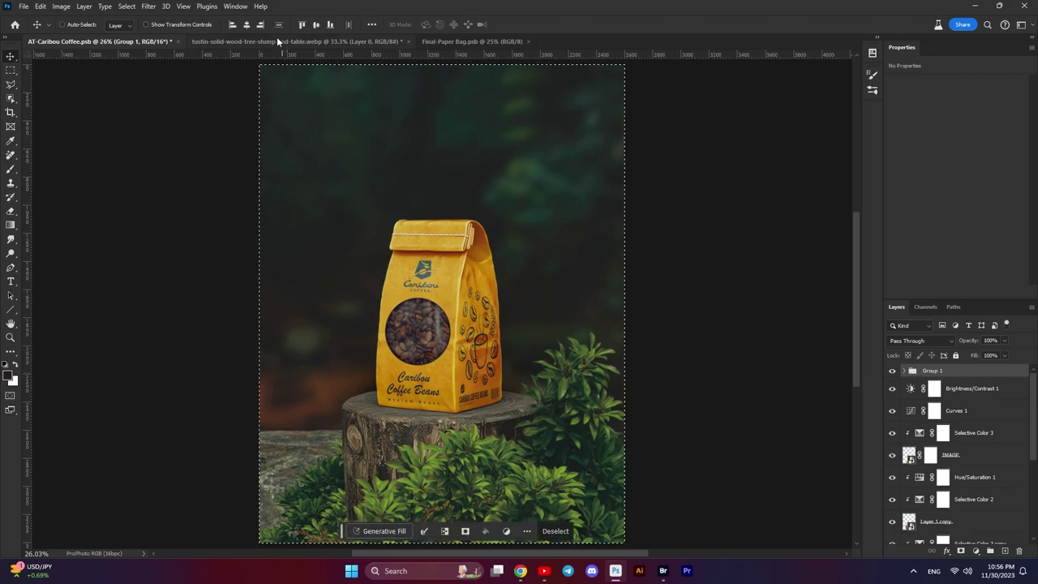
{"action": "left_click", "coordinate": [247, 25]}
{"action": "key", "text": "ctrl+d"}
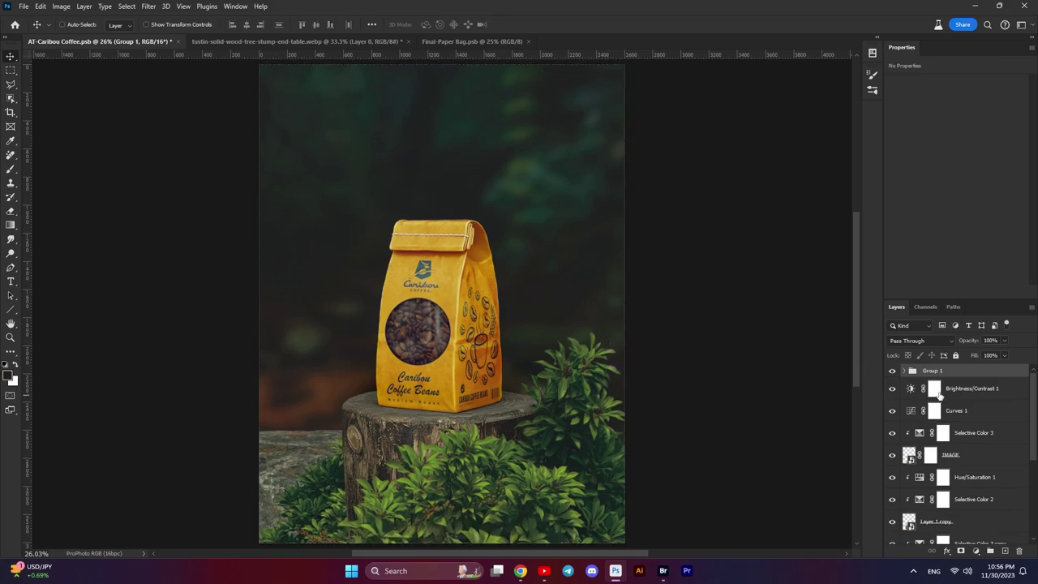
- Expand Group 1 and toggle its visibility to check it
{"action": "left_click", "coordinate": [905, 370]}
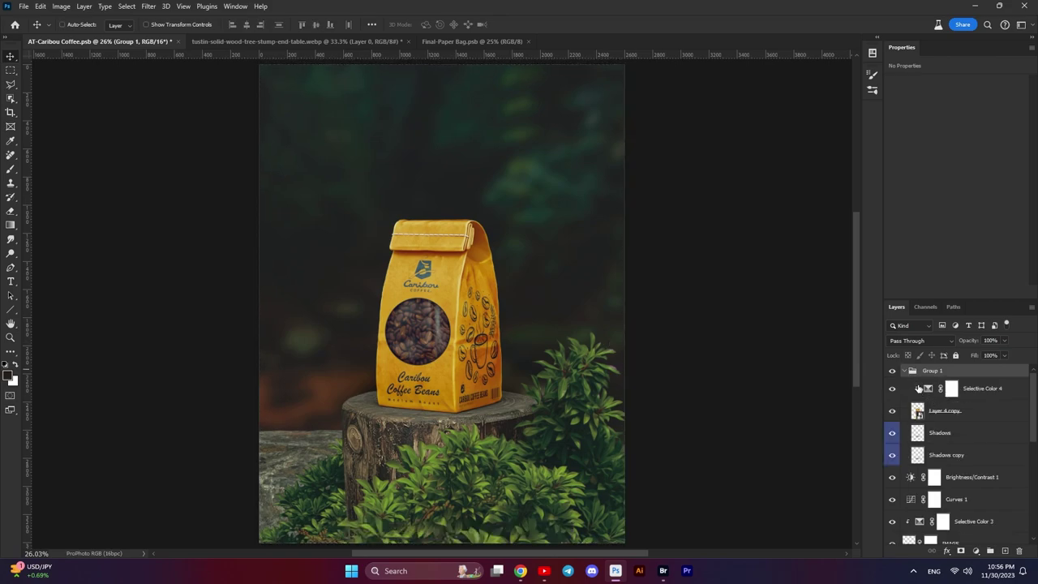
{"action": "left_click", "coordinate": [893, 370]}
{"action": "left_click", "coordinate": [894, 371]}
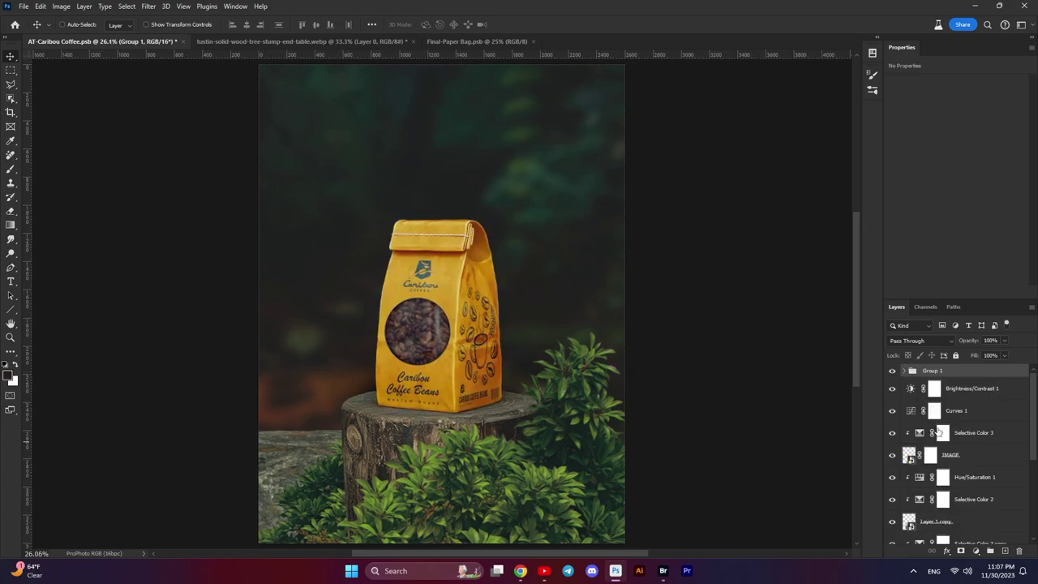
- Compare the kindpng_140941 rock layer on and off, then select it
{"action": "scroll", "coordinate": [940, 434], "scroll_direction": "down", "scroll_amount": 1}
{"action": "scroll", "coordinate": [949, 438], "scroll_direction": "down", "scroll_amount": 1}
{"action": "scroll", "coordinate": [957, 444], "scroll_direction": "down", "scroll_amount": 1}
{"action": "scroll", "coordinate": [965, 450], "scroll_direction": "down", "scroll_amount": 1}
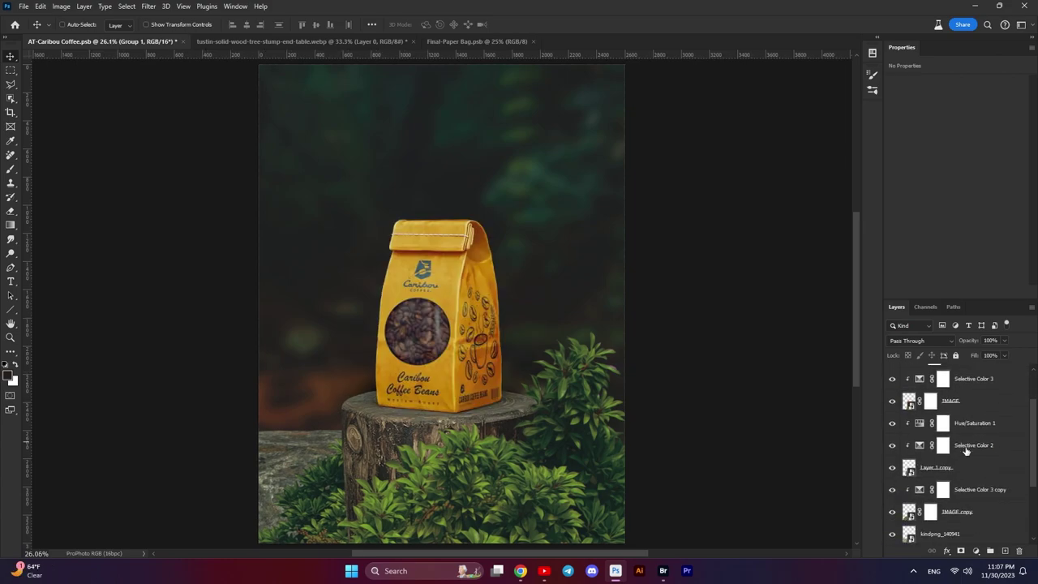
{"action": "scroll", "coordinate": [965, 450], "scroll_direction": "down", "scroll_amount": 1}
{"action": "scroll", "coordinate": [953, 462], "scroll_direction": "down", "scroll_amount": 1}
{"action": "left_click", "coordinate": [892, 495]}
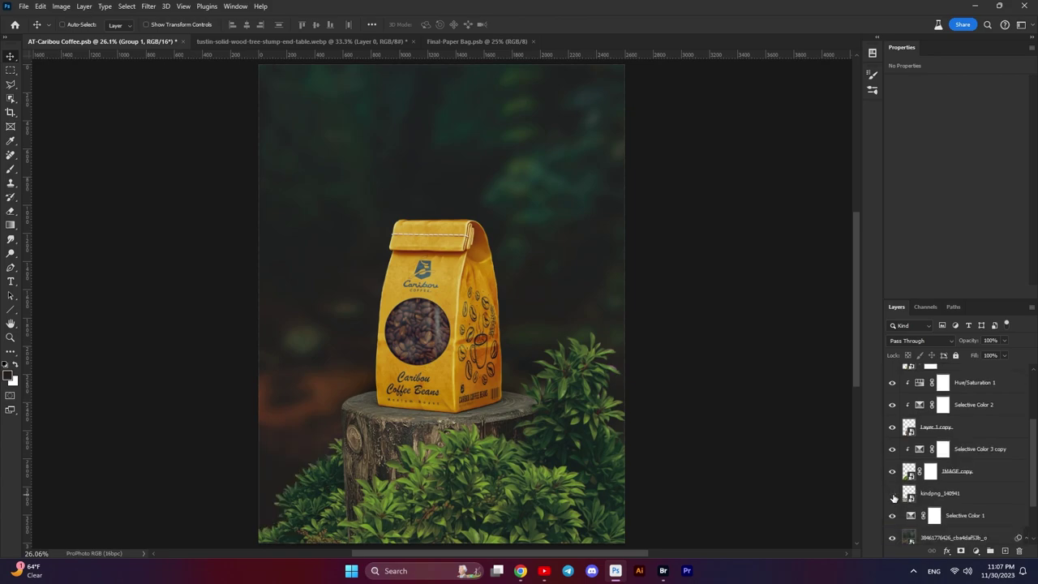
{"action": "left_click", "coordinate": [893, 495]}
{"action": "left_click", "coordinate": [893, 494]}
{"action": "left_click", "coordinate": [892, 494]}
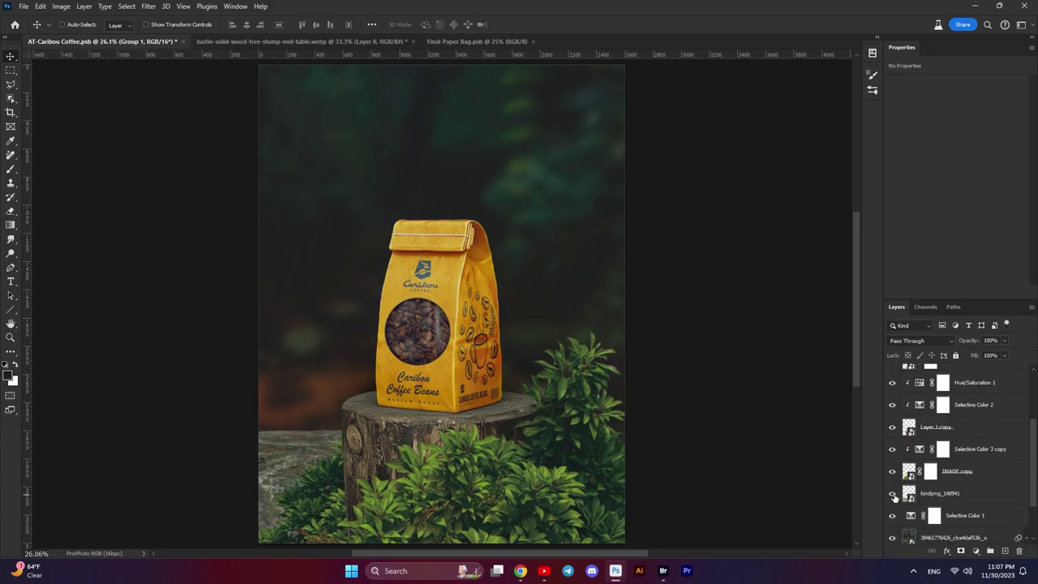
{"action": "left_click", "coordinate": [950, 497]}
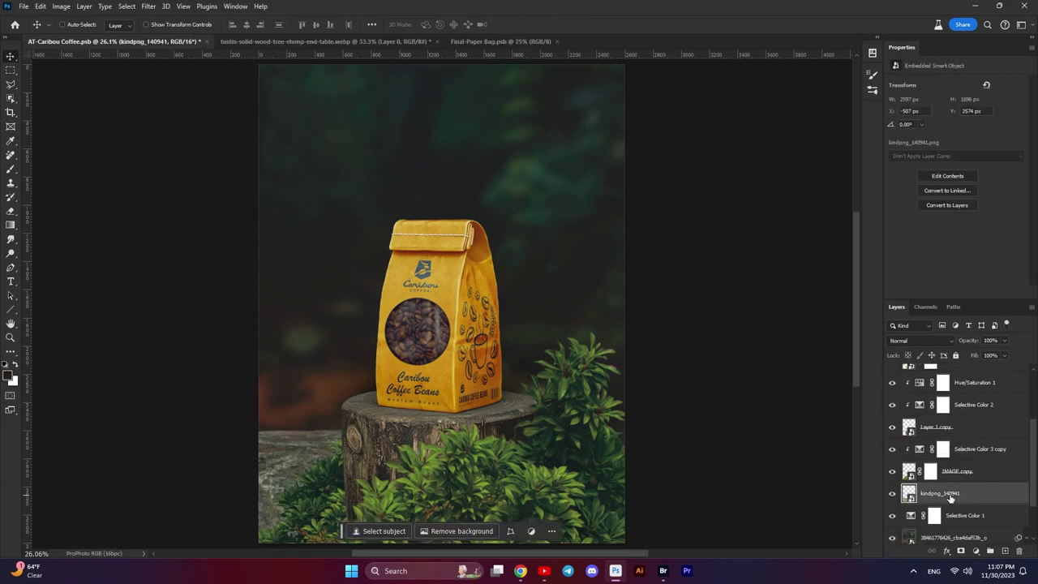
- Bring the coffee cup on wooden table photo from Bridge into Photoshop
{"action": "left_click", "coordinate": [663, 570]}
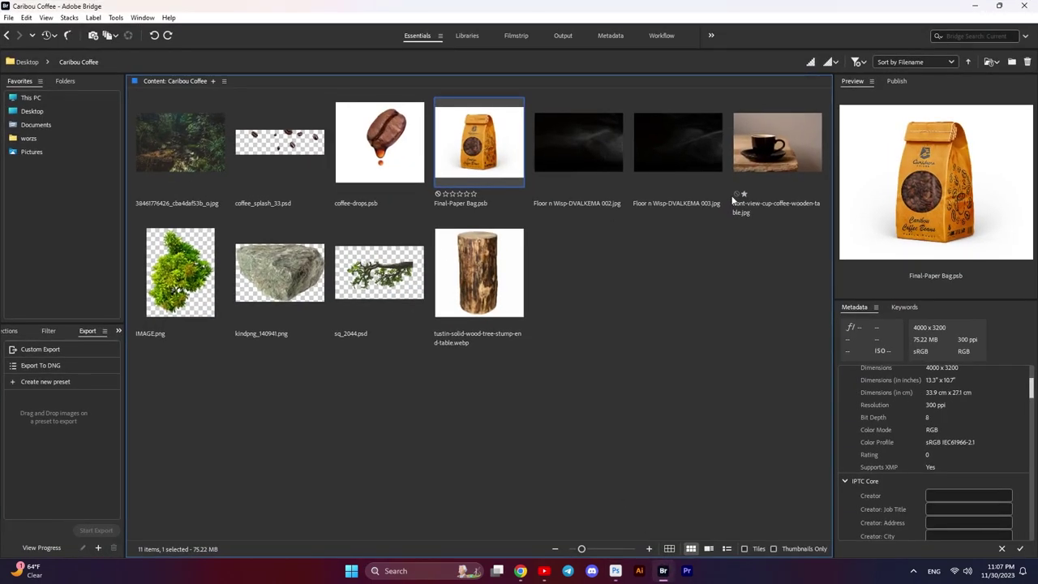
{"action": "left_click_drag", "start_coordinate": [732, 198], "coordinate": [621, 459]}
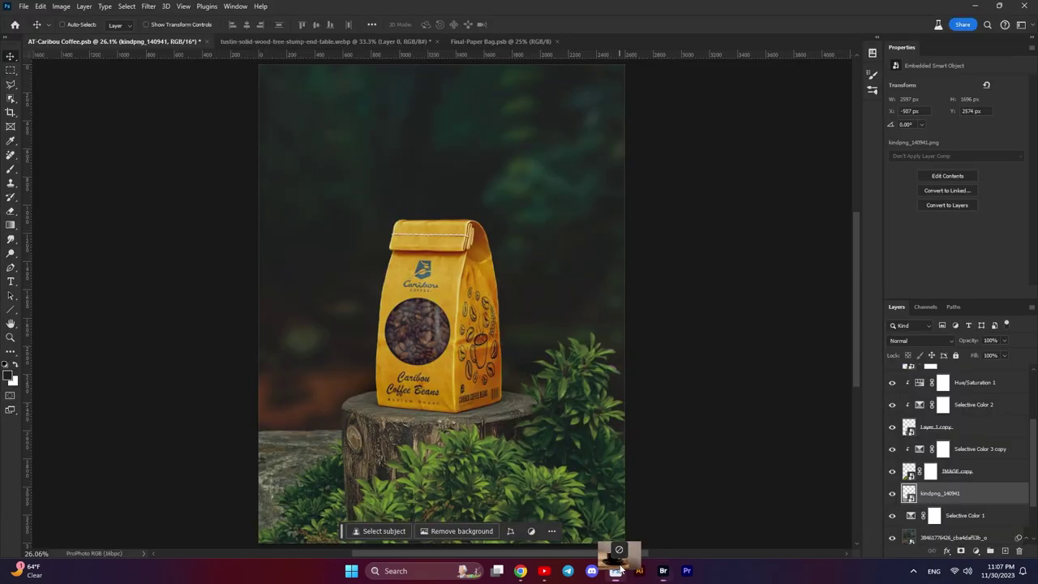
{"action": "mouse_move", "coordinate": [621, 459]}
{"action": "left_mouse_down"}
{"action": "mouse_move", "coordinate": [685, 40]}
{"action": "mouse_move", "coordinate": [673, 61]}
{"action": "left_mouse_up"}
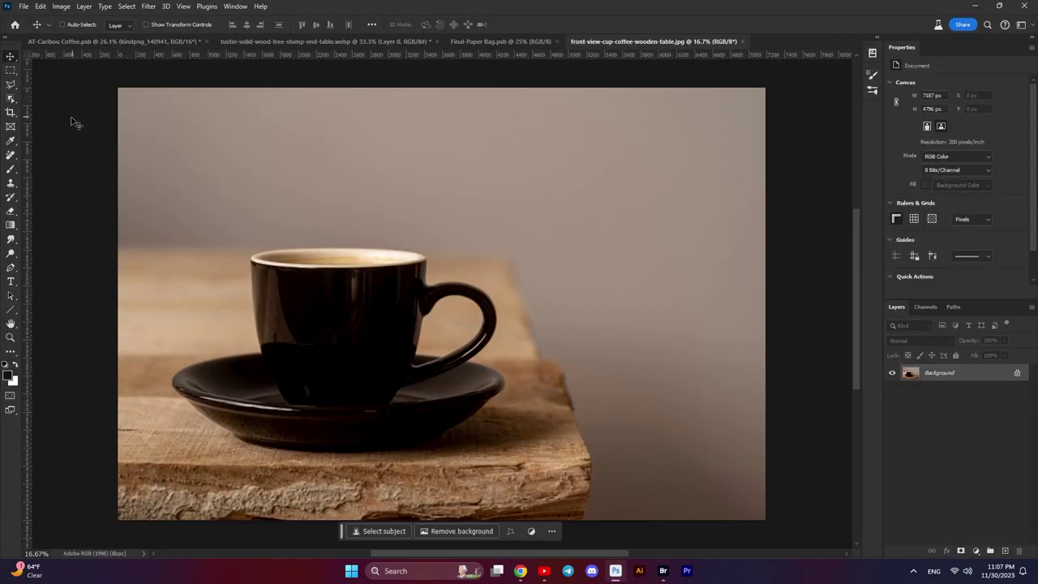
- Mask the cup and saucer out of their background using an Object Selection
{"action": "key", "text": "w"}
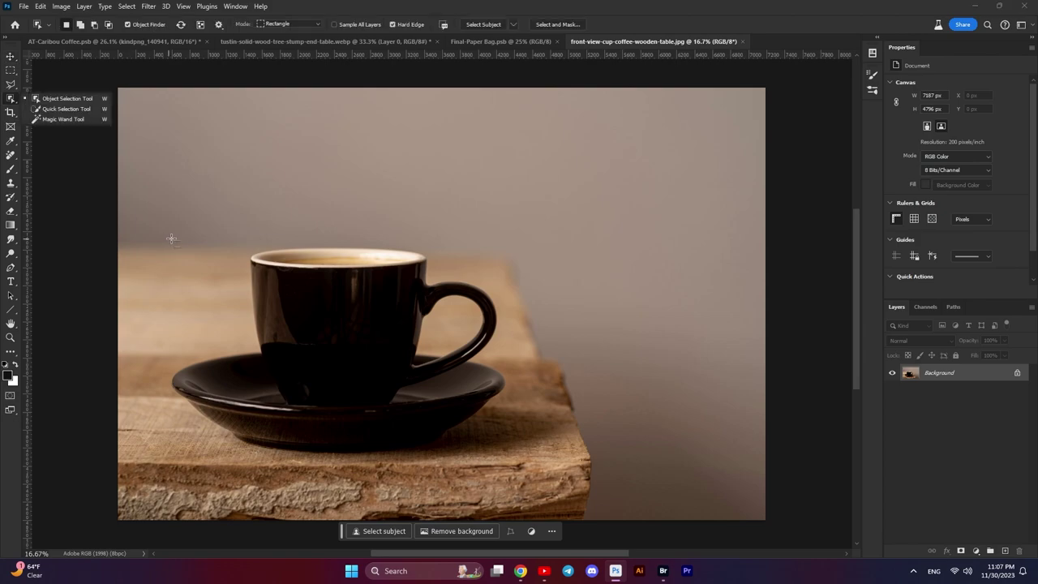
{"action": "left_click_drag", "start_coordinate": [159, 209], "coordinate": [521, 456]}
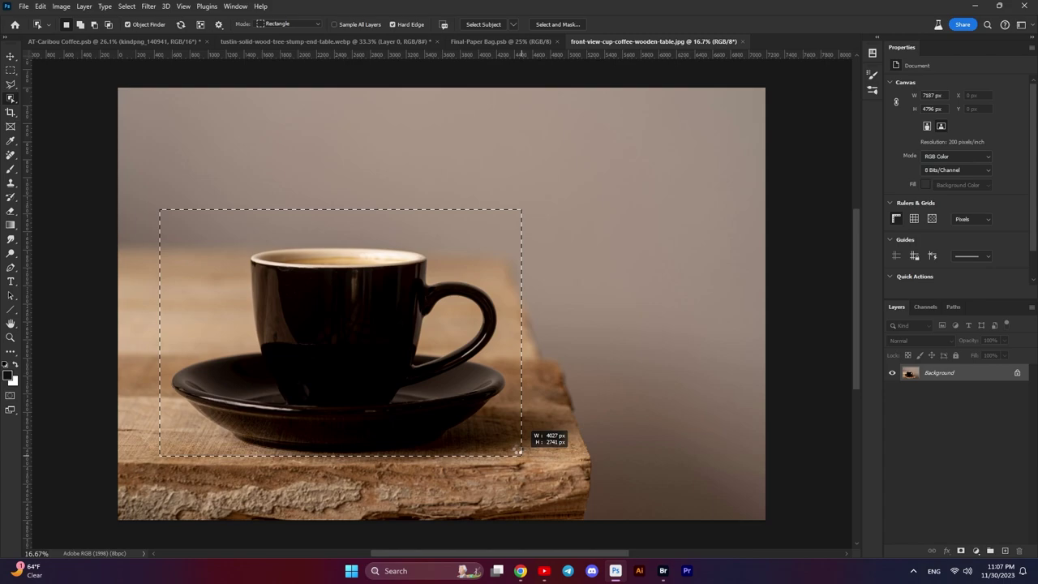
{"action": "left_click_drag", "start_coordinate": [516, 447], "coordinate": [521, 455]}
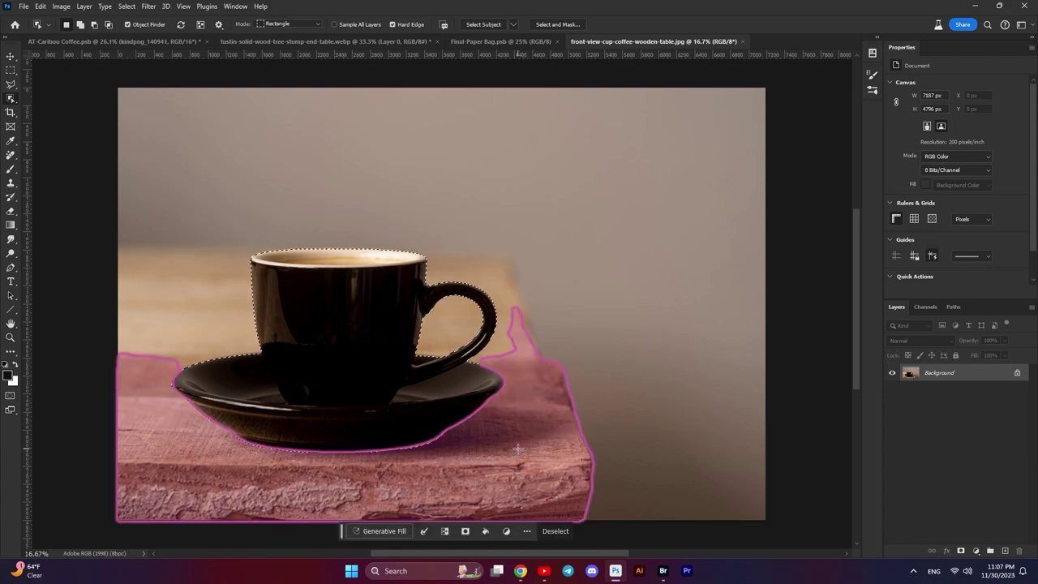
{"action": "left_click", "coordinate": [11, 59]}
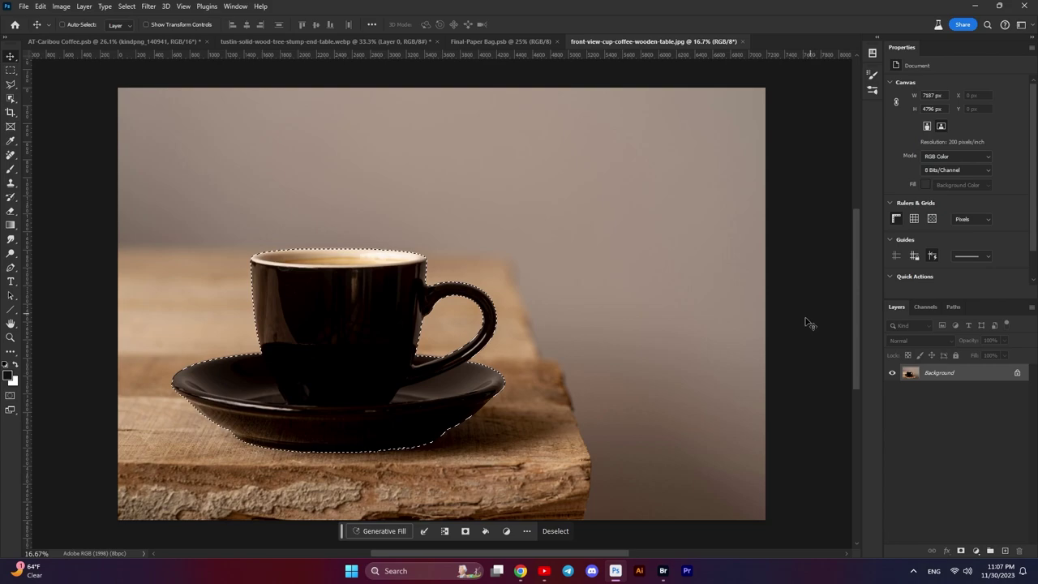
{"action": "left_click", "coordinate": [960, 551]}
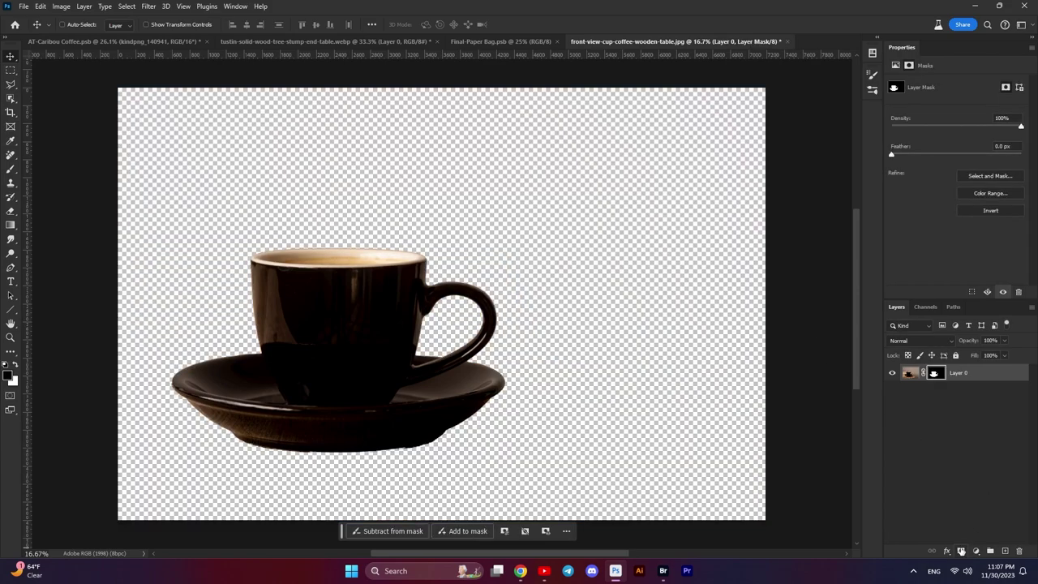
- Convert the masked cup layer to a smart object and drag it toward the Caribou Coffee document
{"action": "right_click", "coordinate": [967, 375]}
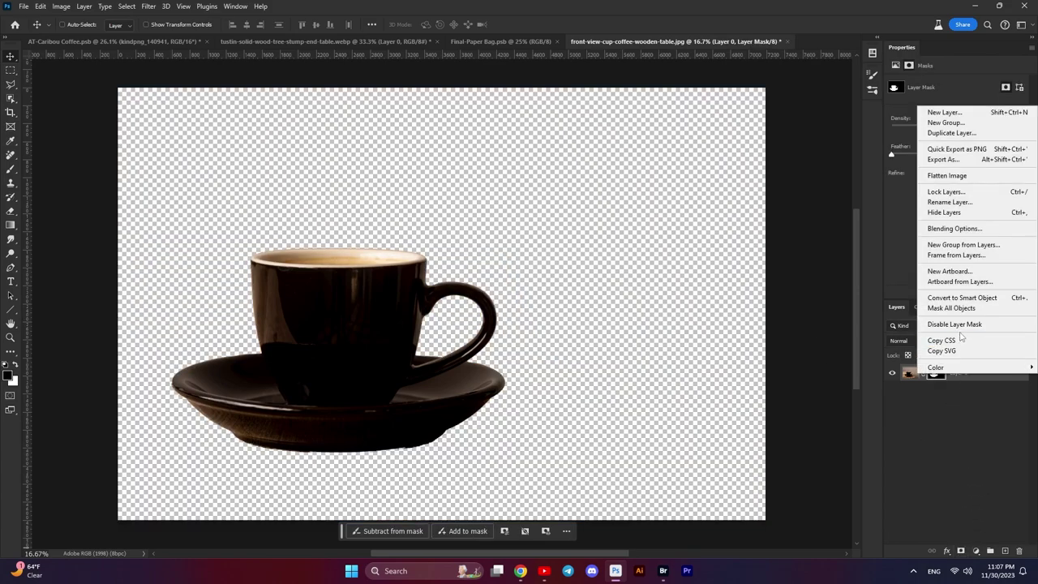
{"action": "left_click", "coordinate": [961, 297]}
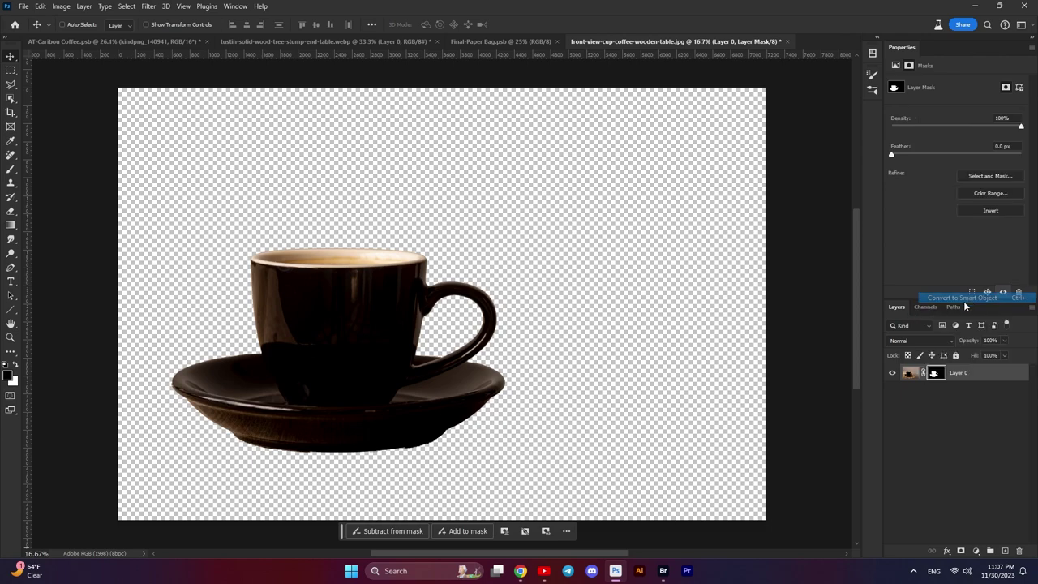
{"action": "mouse_move", "coordinate": [382, 324]}
{"action": "left_mouse_down"}
{"action": "mouse_move", "coordinate": [171, 44]}
{"action": "mouse_move", "coordinate": [266, 193]}
{"action": "left_mouse_up"}
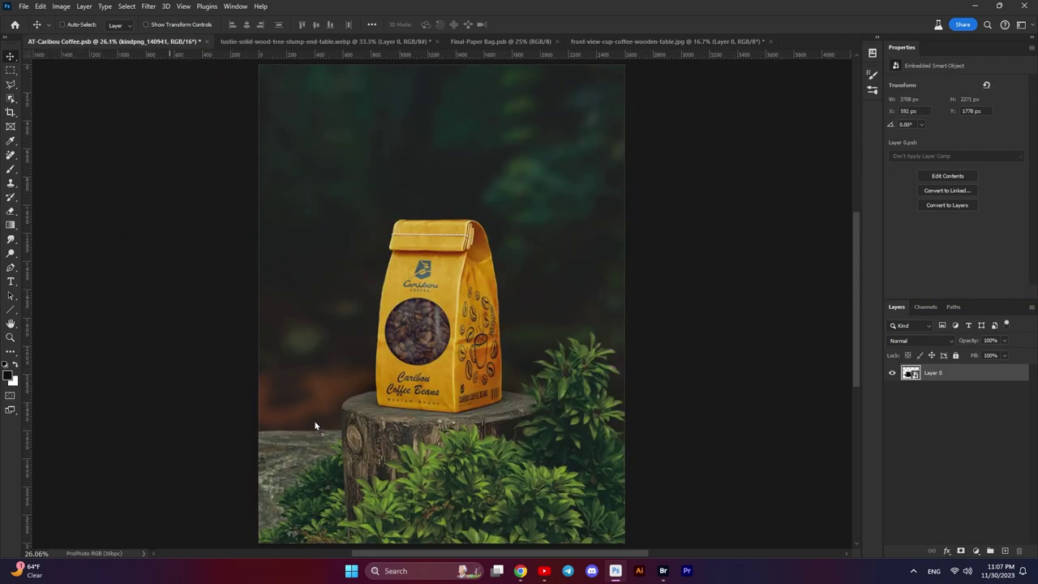
- Drop the cup into the Caribou Coffee document, accept the conversion prompts, and shrink it
{"action": "left_click_drag", "start_coordinate": [316, 424], "coordinate": [315, 425]}
{"action": "left_click", "coordinate": [504, 219]}
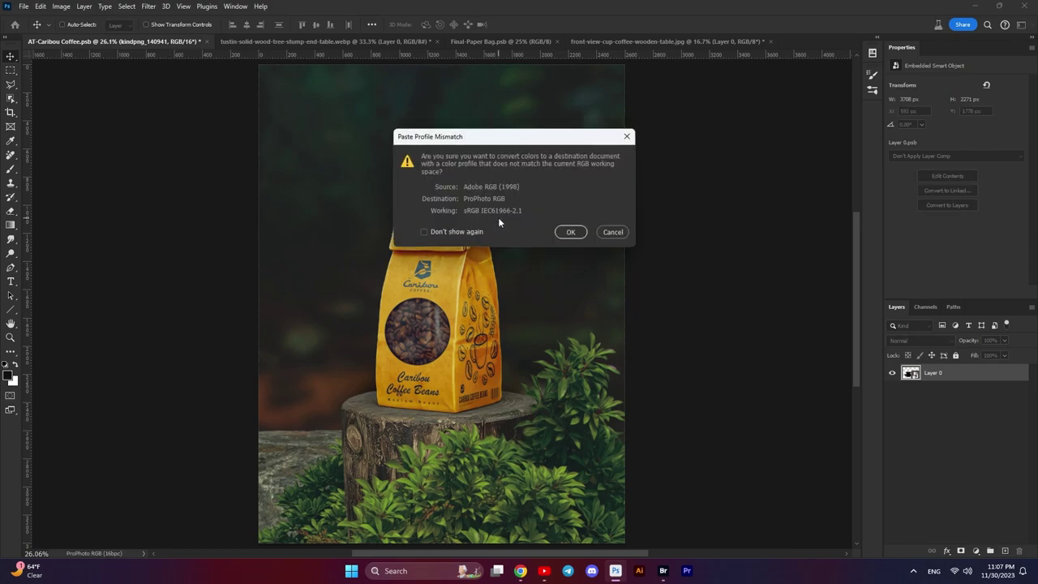
{"action": "left_click", "coordinate": [566, 232]}
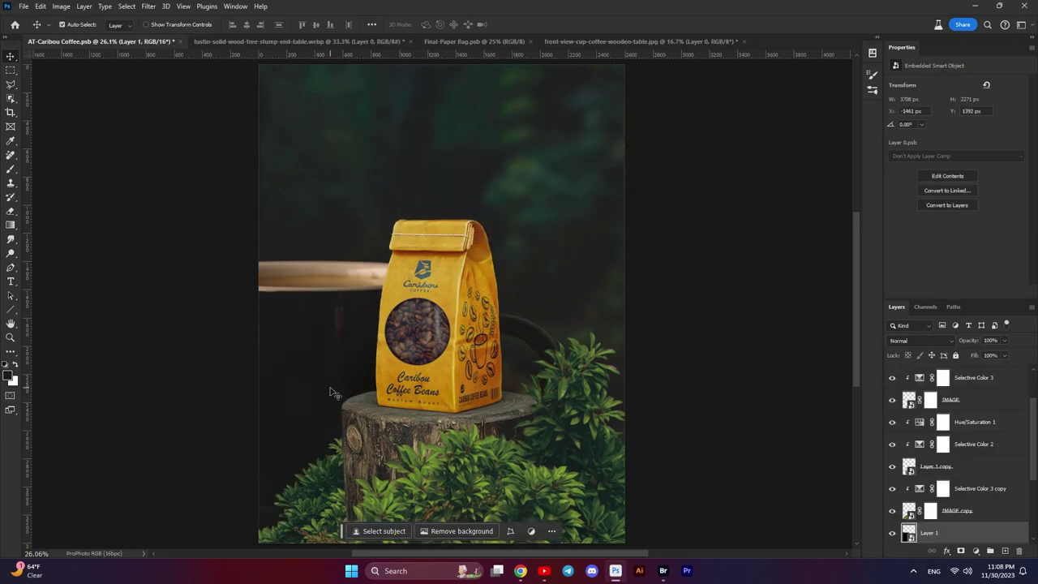
{"action": "key", "text": "ctrl+t"}
{"action": "left_click_drag", "start_coordinate": [568, 268], "coordinate": [350, 399]}
{"action": "key", "text": "Return"}
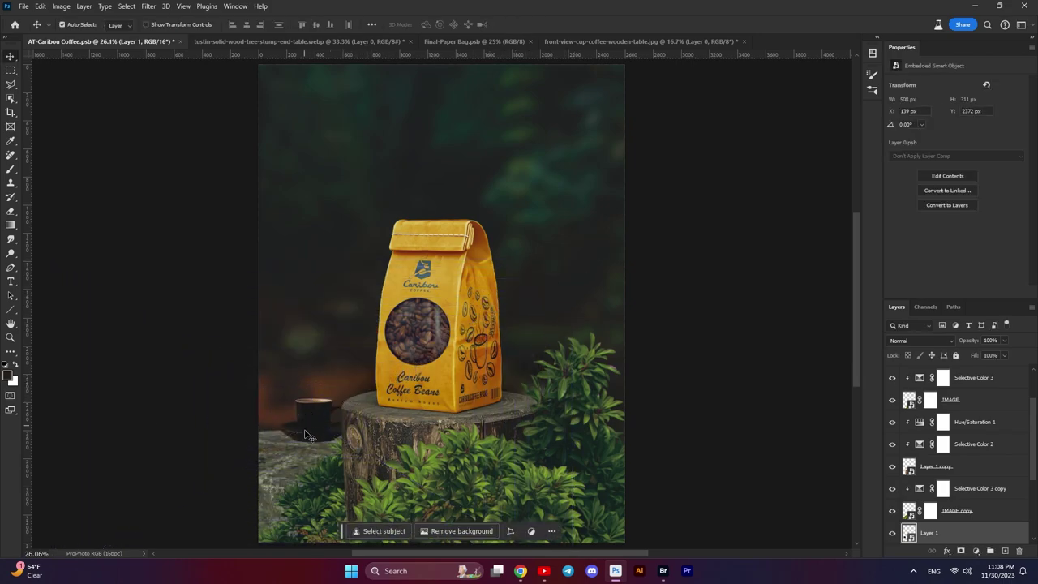
- Shift the cup left onto the stone ledge and shrink it slightly
{"action": "scroll", "coordinate": [308, 435], "scroll_direction": "up", "scroll_amount": 2}
{"action": "scroll", "coordinate": [327, 419], "scroll_direction": "up", "scroll_amount": 2}
{"action": "scroll", "coordinate": [398, 364], "scroll_direction": "up", "scroll_amount": 2}
{"action": "scroll", "coordinate": [389, 380], "scroll_direction": "up", "scroll_amount": 1}
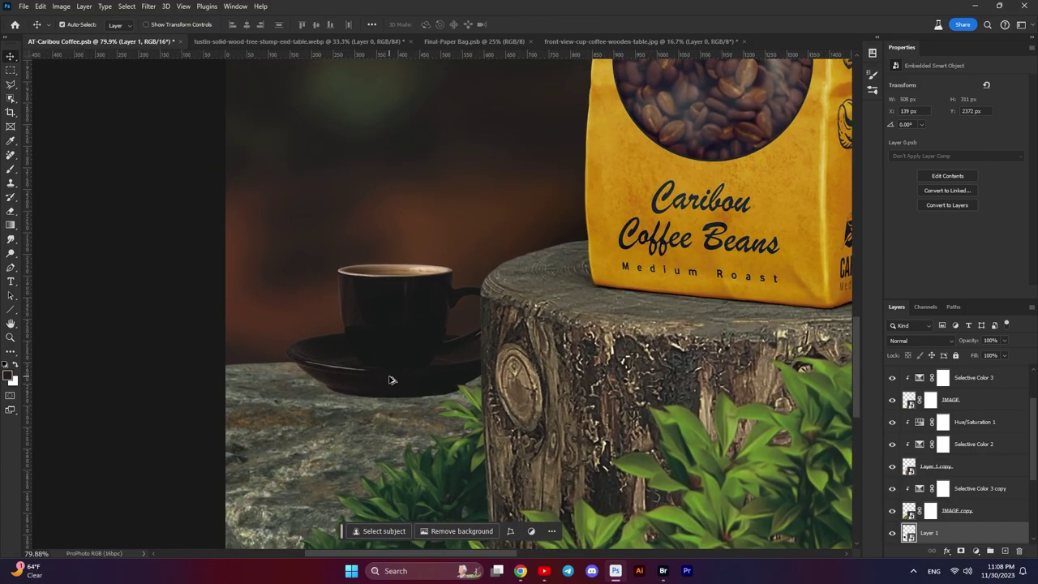
{"action": "scroll", "coordinate": [389, 379], "scroll_direction": "up", "scroll_amount": 1}
{"action": "mouse_move", "coordinate": [398, 371]}
{"action": "left_mouse_down"}
{"action": "mouse_move", "coordinate": [342, 379]}
{"action": "mouse_move", "coordinate": [350, 382]}
{"action": "left_mouse_up"}
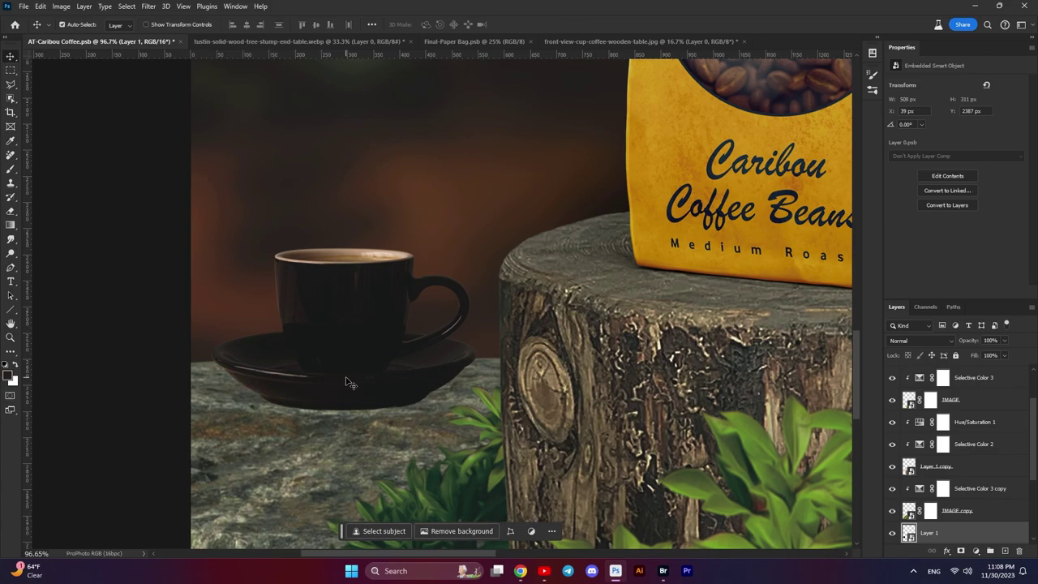
{"action": "key", "text": "ctrl+t"}
{"action": "left_click_drag", "start_coordinate": [475, 249], "coordinate": [450, 263]}
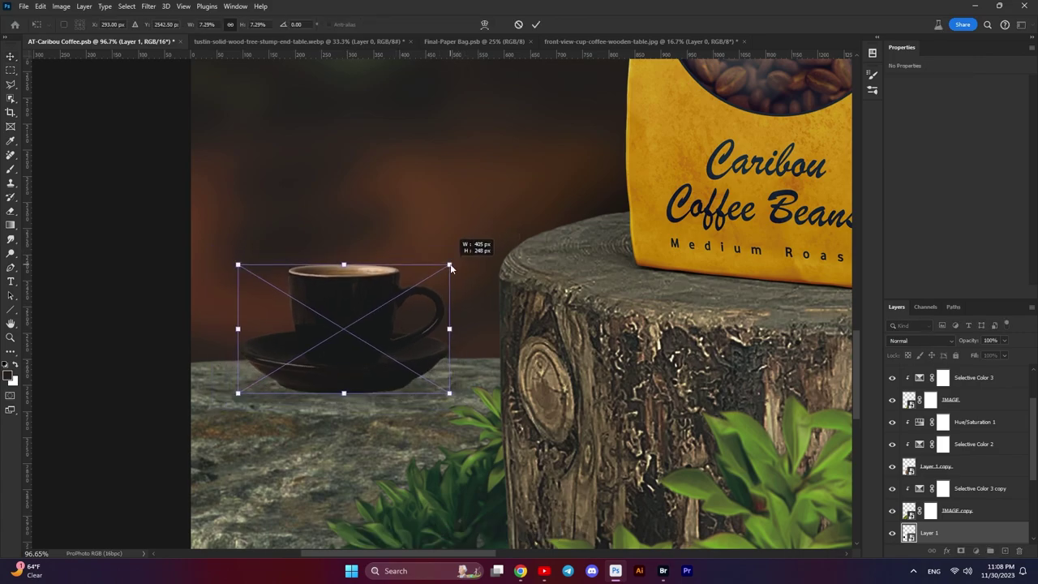
{"action": "left_click_drag", "start_coordinate": [383, 340], "coordinate": [388, 358]}
{"action": "key", "text": "Return"}
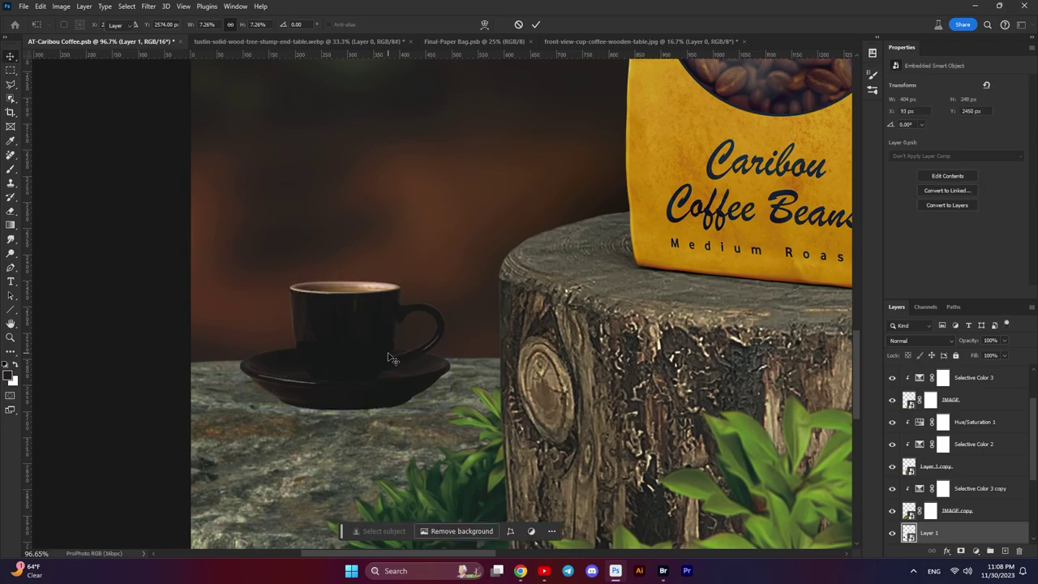
- Shrink the cup a little more and fine-tune its position beside the stump
{"action": "scroll", "coordinate": [389, 358], "scroll_direction": "down", "scroll_amount": 3}
{"action": "scroll", "coordinate": [389, 361], "scroll_direction": "down", "scroll_amount": 3}
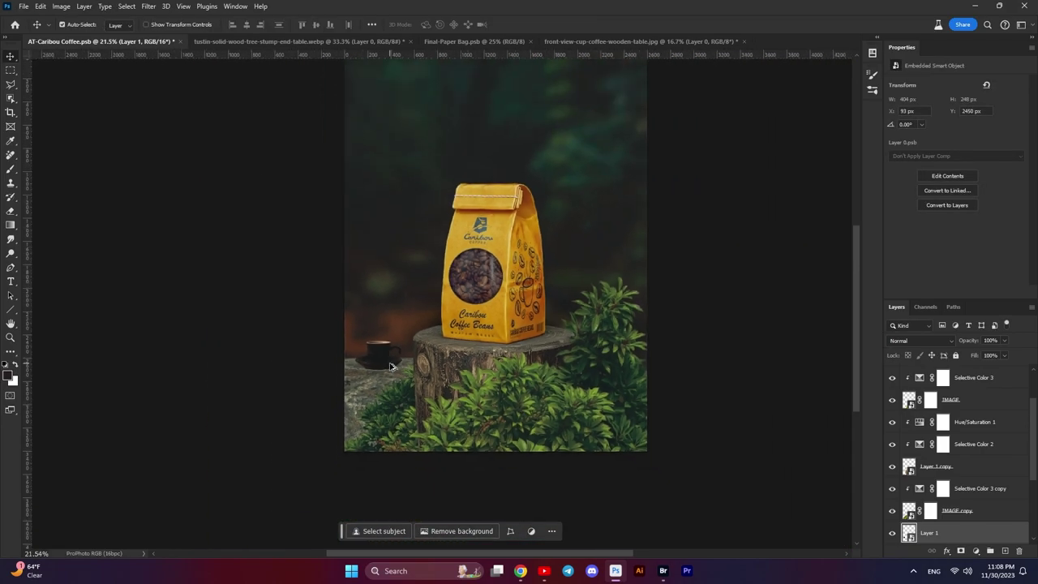
{"action": "scroll", "coordinate": [389, 367], "scroll_direction": "up", "scroll_amount": 1}
{"action": "scroll", "coordinate": [381, 358], "scroll_direction": "up", "scroll_amount": 2}
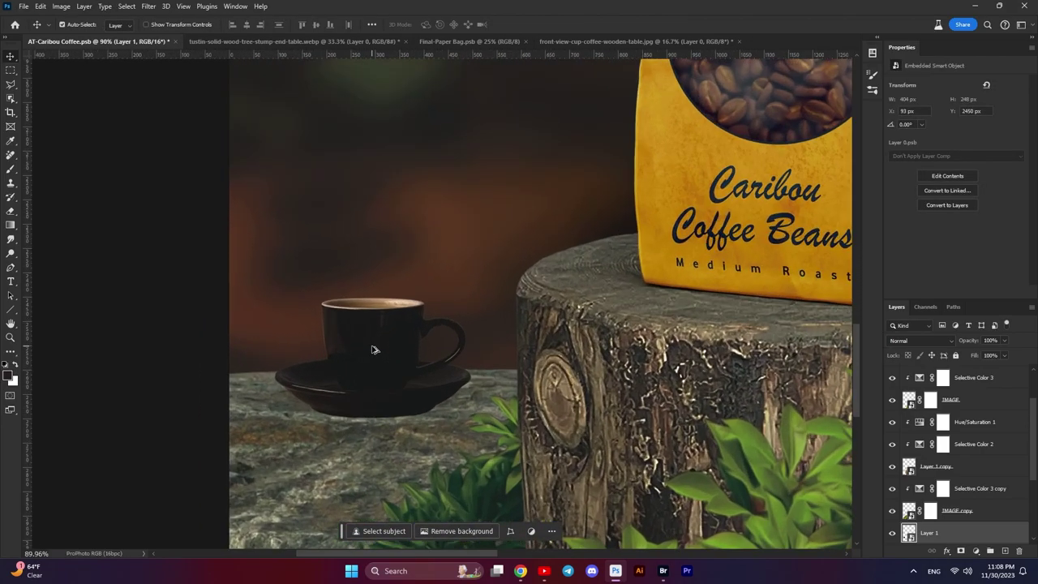
{"action": "scroll", "coordinate": [374, 352], "scroll_direction": "up", "scroll_amount": 1}
{"action": "key", "text": "ctrl+t"}
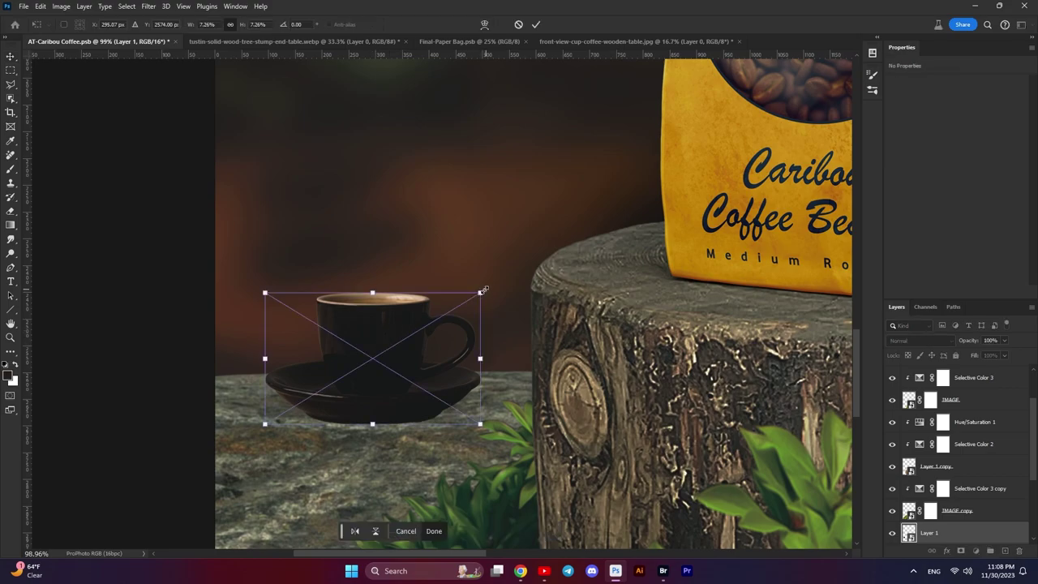
{"action": "left_click_drag", "start_coordinate": [477, 294], "coordinate": [473, 297]}
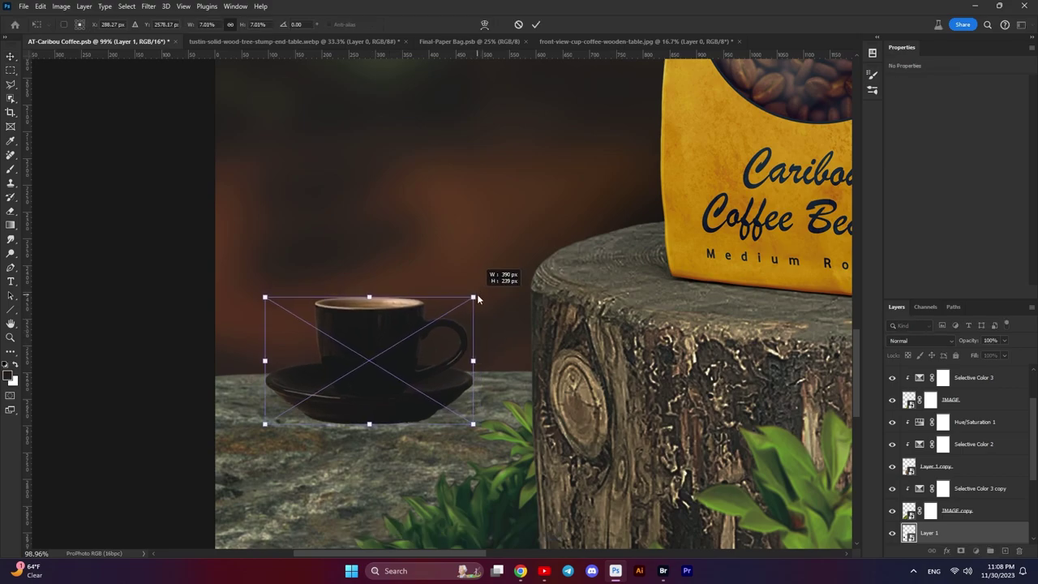
{"action": "left_click_drag", "start_coordinate": [389, 398], "coordinate": [396, 398]}
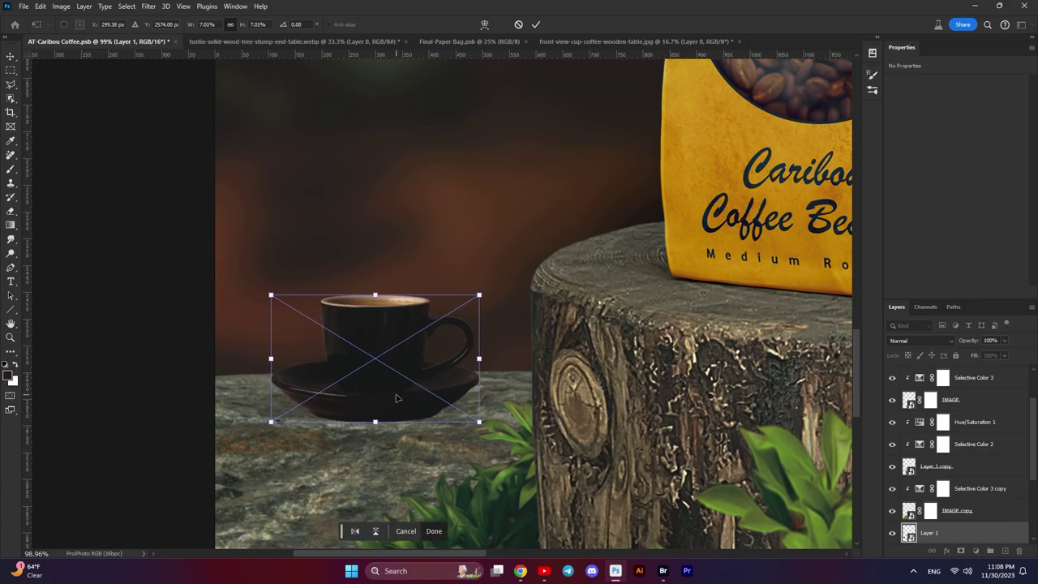
{"action": "key", "text": "Return"}
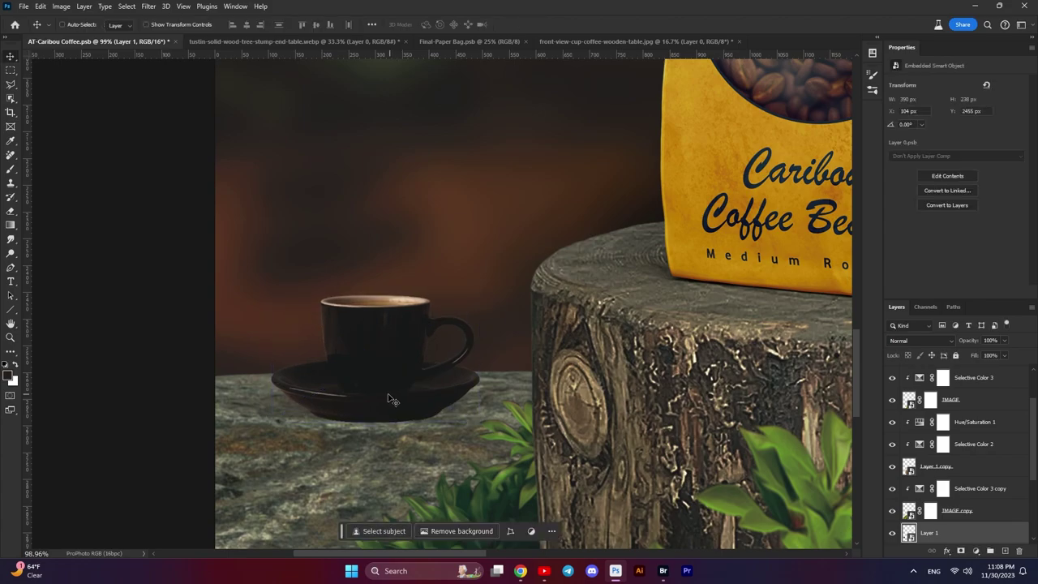
{"action": "left_click_drag", "start_coordinate": [388, 399], "coordinate": [387, 403]}
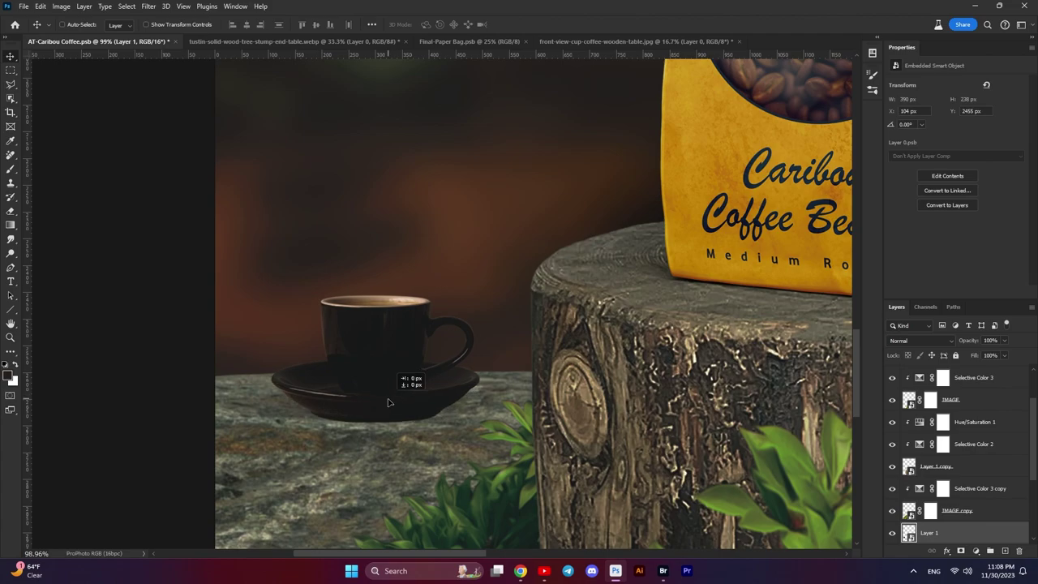
{"action": "key", "text": "shift+Down"}
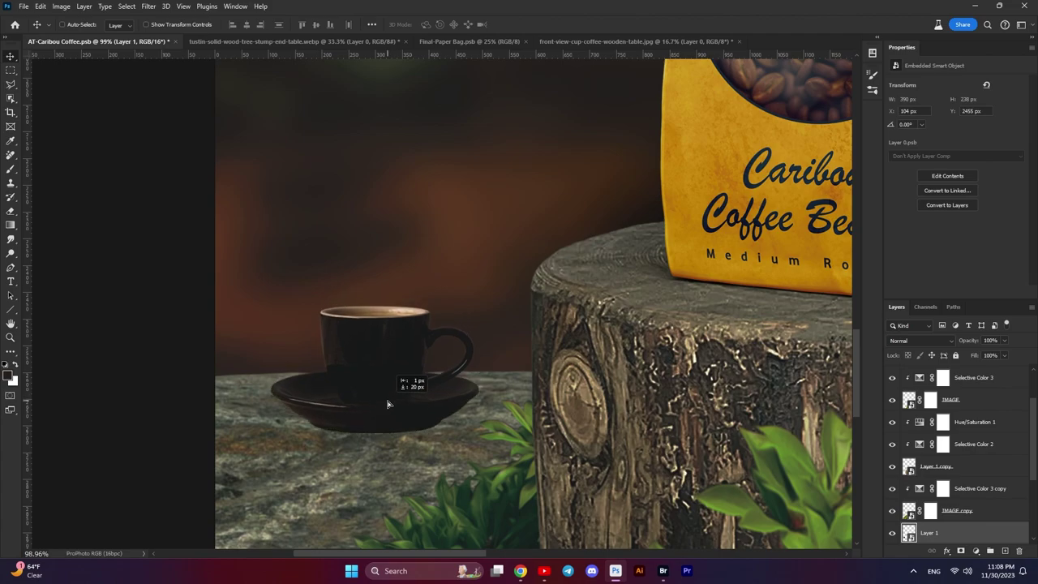
{"action": "key", "text": "shift+Up"}
{"action": "key", "text": "shift+Up"}
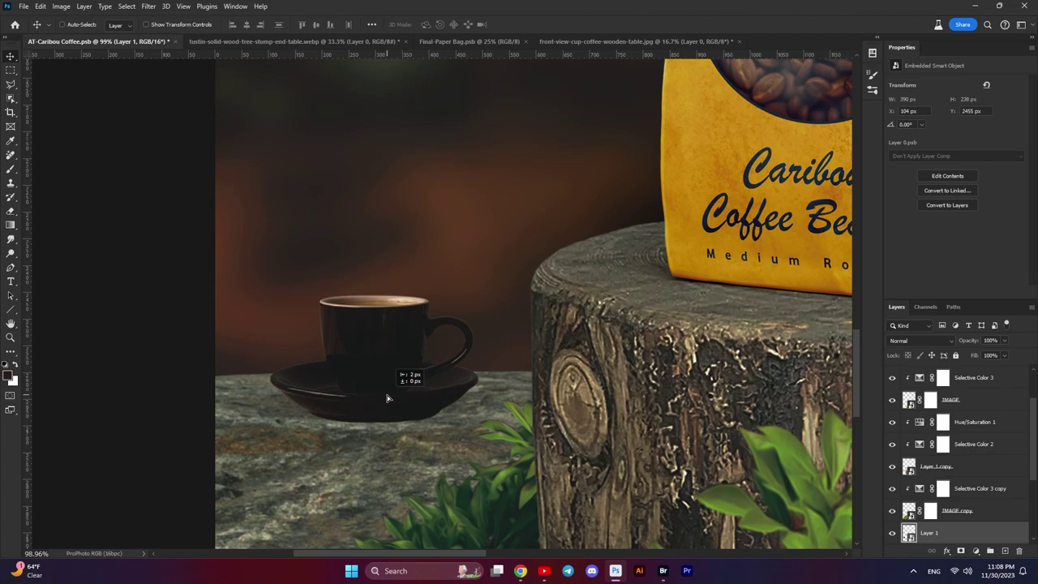
- Add an empty Layer 2 above kindpng_140941, beneath the cup
{"action": "scroll", "coordinate": [967, 469], "scroll_direction": "down", "scroll_amount": 2}
{"action": "scroll", "coordinate": [967, 469], "scroll_direction": "down", "scroll_amount": 2}
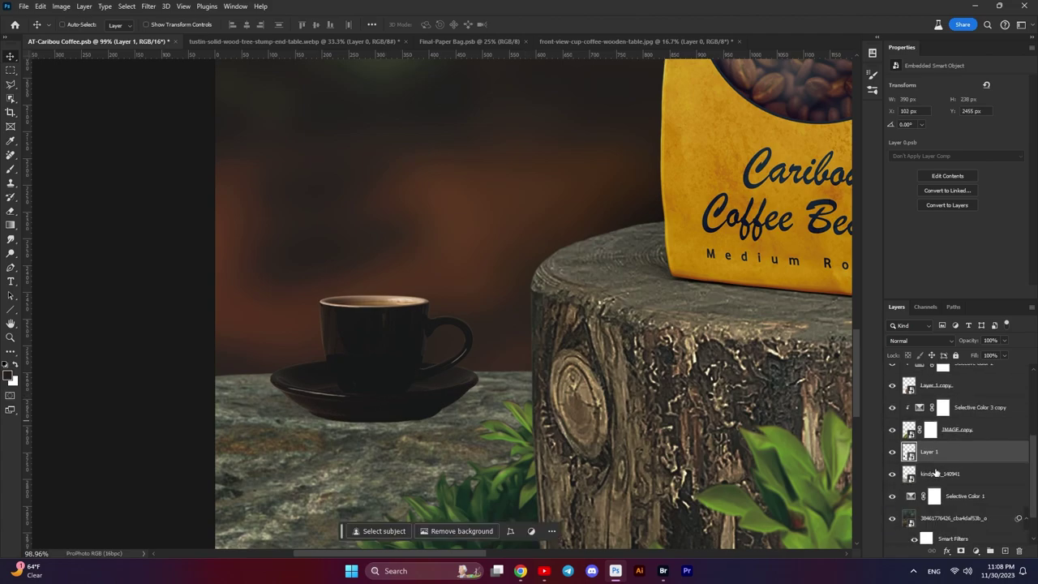
{"action": "left_click", "coordinate": [949, 476]}
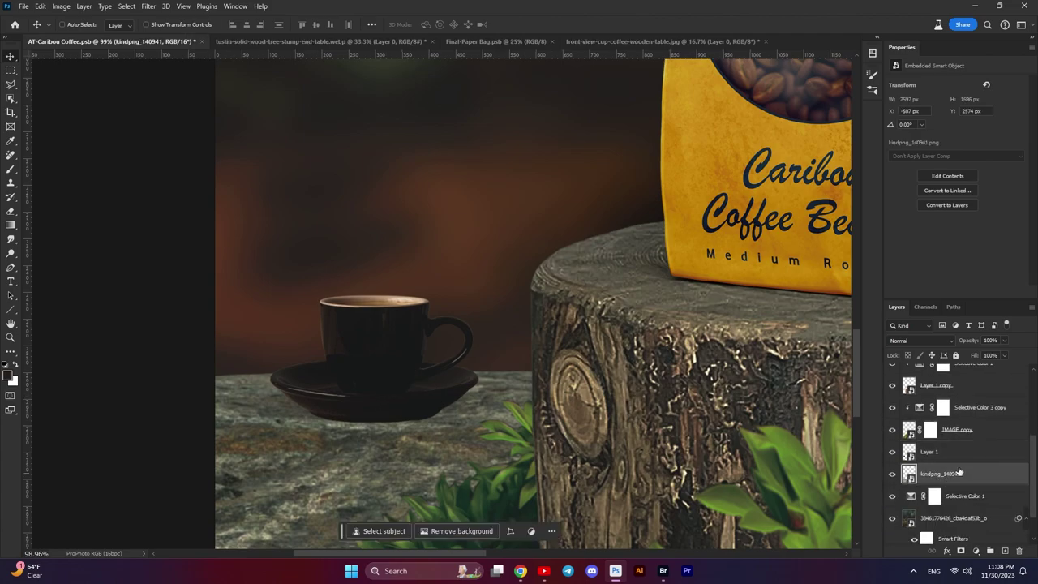
{"action": "left_click", "coordinate": [1005, 550]}
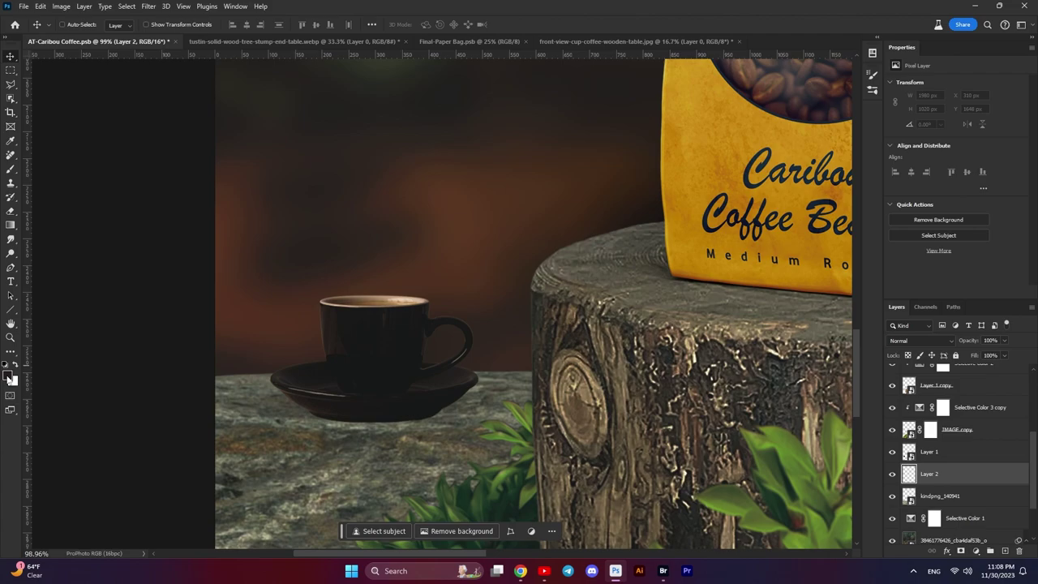
- Set up the Brush tool with a 15% roundness tip at 37 px
{"action": "left_click", "coordinate": [10, 169]}
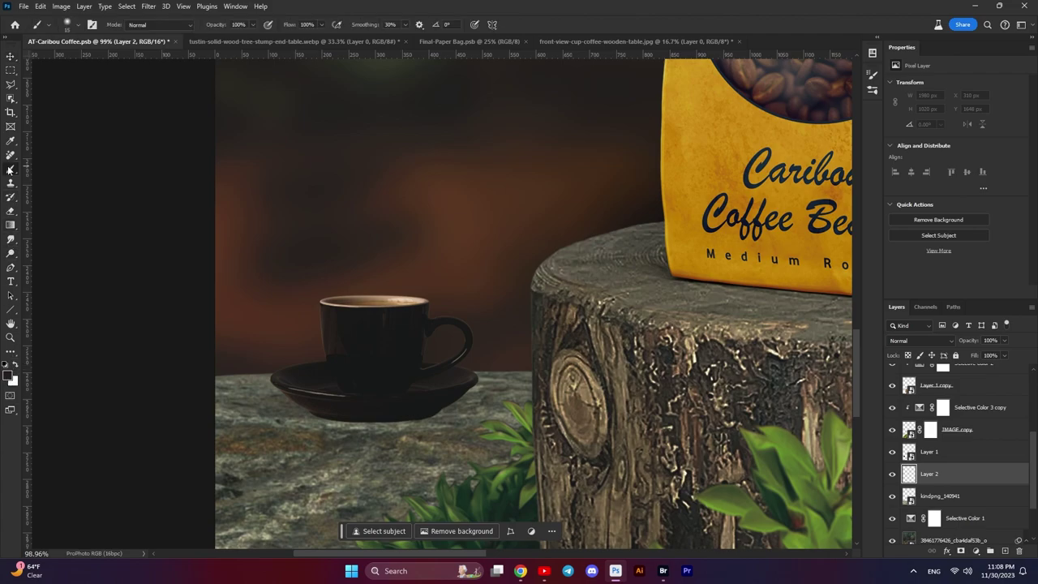
{"action": "left_click", "coordinate": [872, 75]}
{"action": "left_click", "coordinate": [796, 204]}
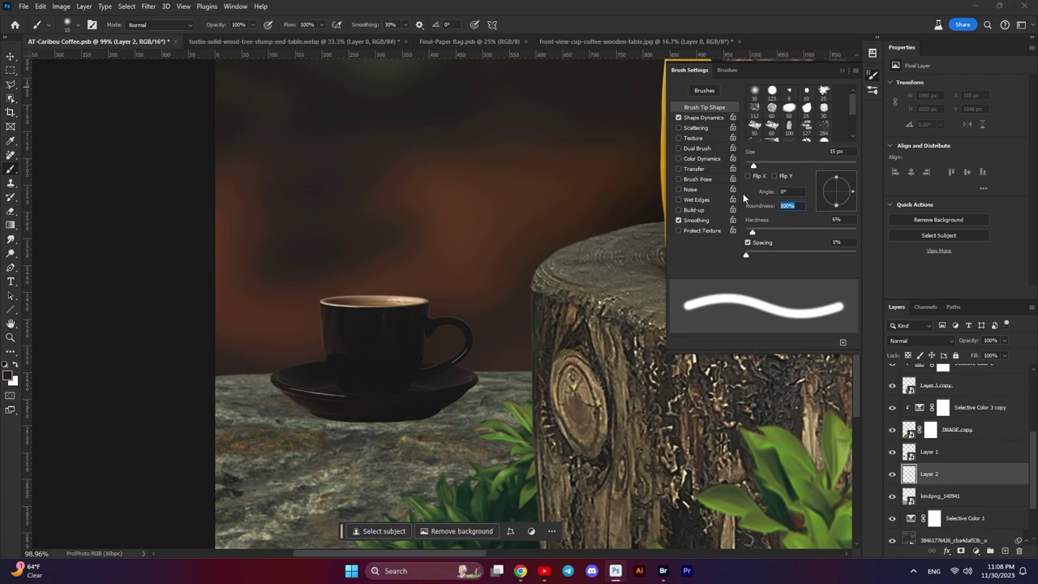
{"action": "type", "text": "15"}
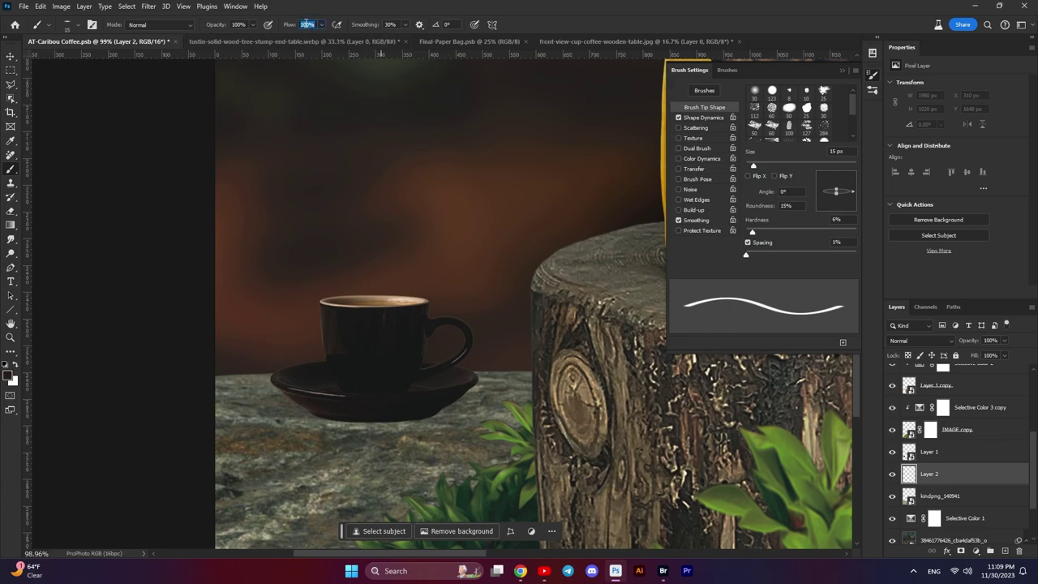
{"action": "type", "text": "3"}
{"action": "scroll", "coordinate": [339, 428], "scroll_direction": "up", "scroll_amount": 2}
{"action": "scroll", "coordinate": [339, 428], "scroll_direction": "up", "scroll_amount": 3}
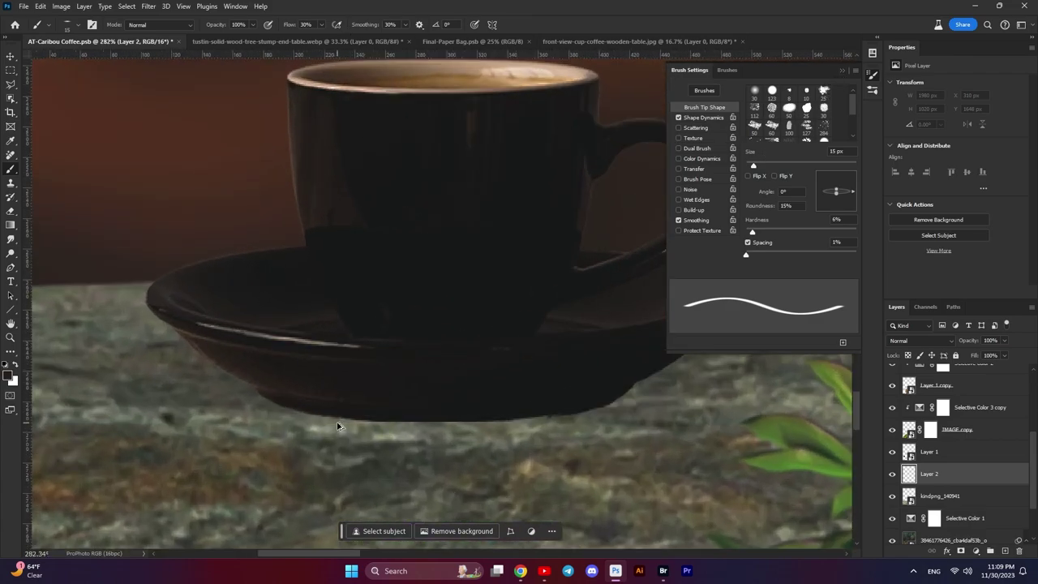
{"action": "left_click_drag", "start_coordinate": [338, 416], "coordinate": [329, 421]}
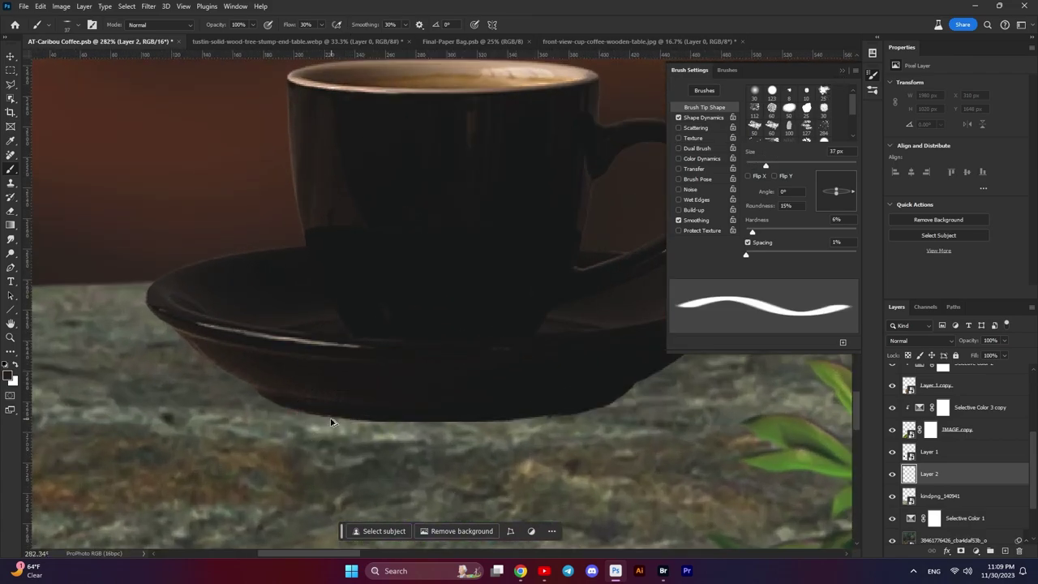
{"action": "scroll", "coordinate": [328, 421], "scroll_direction": "up", "scroll_amount": 1}
{"action": "scroll", "coordinate": [289, 401], "scroll_direction": "up", "scroll_amount": 1}
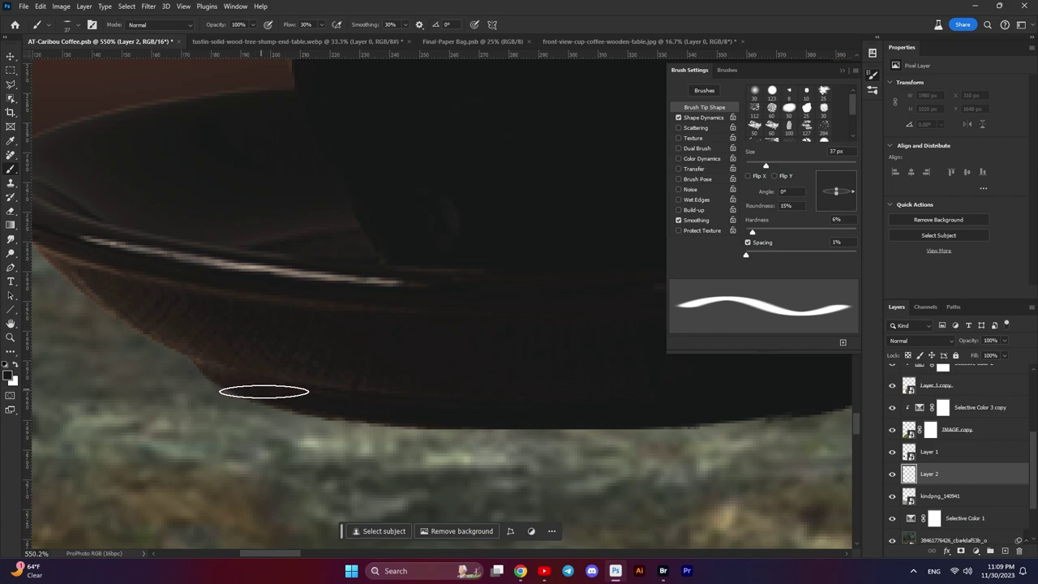
- Paint a dark shadow along the saucer's bottom edge on Layer 2, then add Layer 3 beneath it
{"action": "left_click_drag", "start_coordinate": [348, 413], "coordinate": [569, 428]}
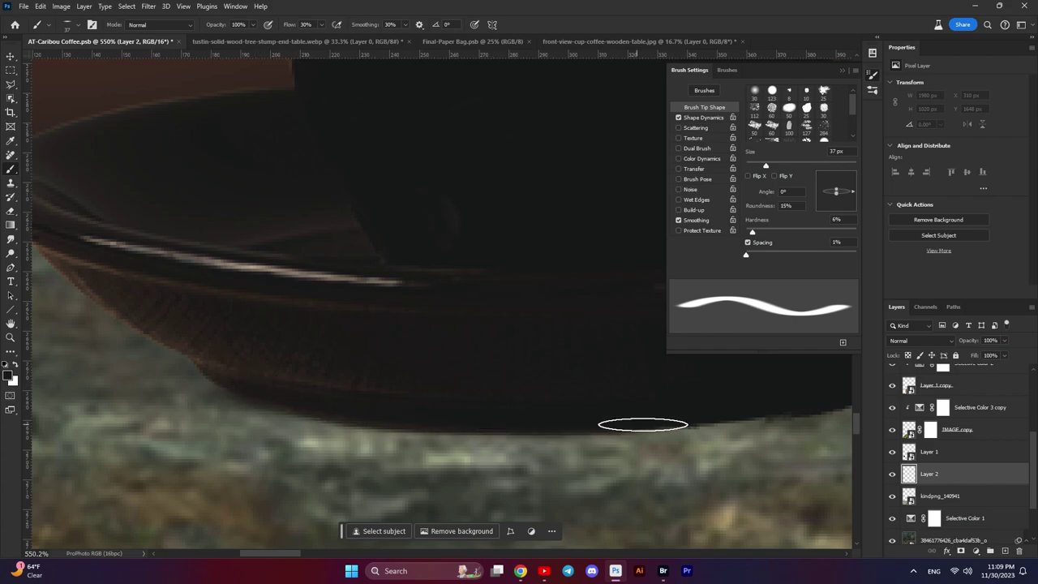
{"action": "mouse_move", "coordinate": [569, 428]}
{"action": "left_mouse_down"}
{"action": "mouse_move", "coordinate": [722, 417]}
{"action": "mouse_move", "coordinate": [451, 435]}
{"action": "mouse_move", "coordinate": [534, 397]}
{"action": "left_mouse_up"}
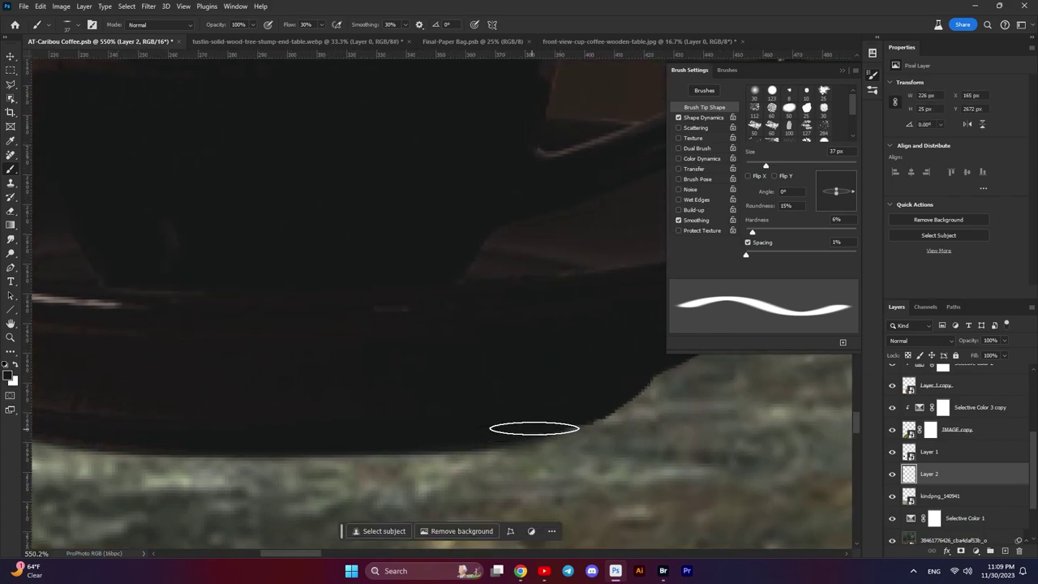
{"action": "scroll", "coordinate": [534, 396], "scroll_direction": "down", "scroll_amount": 5}
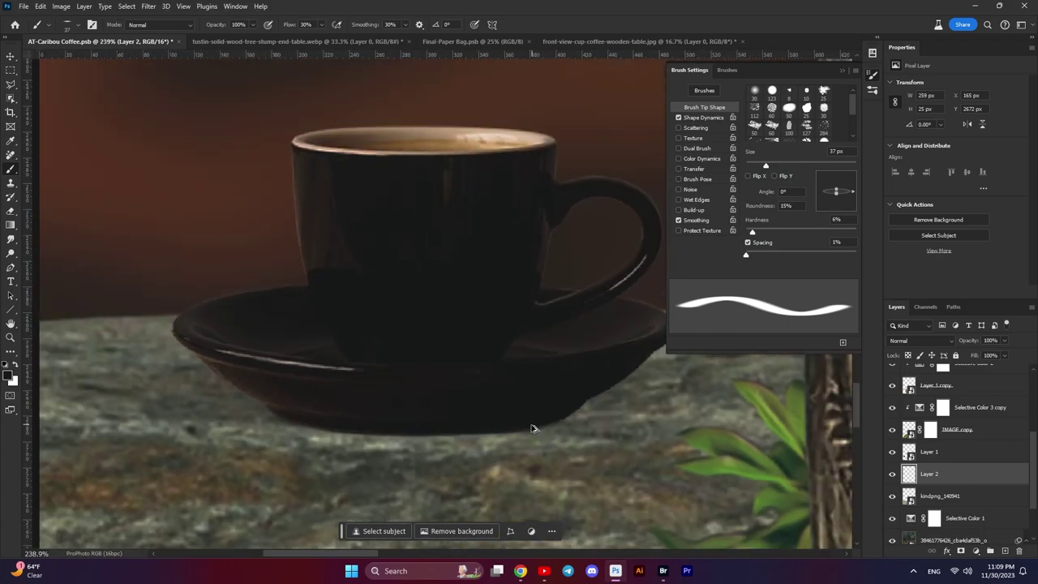
{"action": "scroll", "coordinate": [533, 423], "scroll_direction": "down", "scroll_amount": 1}
{"action": "scroll", "coordinate": [519, 426], "scroll_direction": "up", "scroll_amount": 1}
{"action": "scroll", "coordinate": [479, 427], "scroll_direction": "up", "scroll_amount": 1}
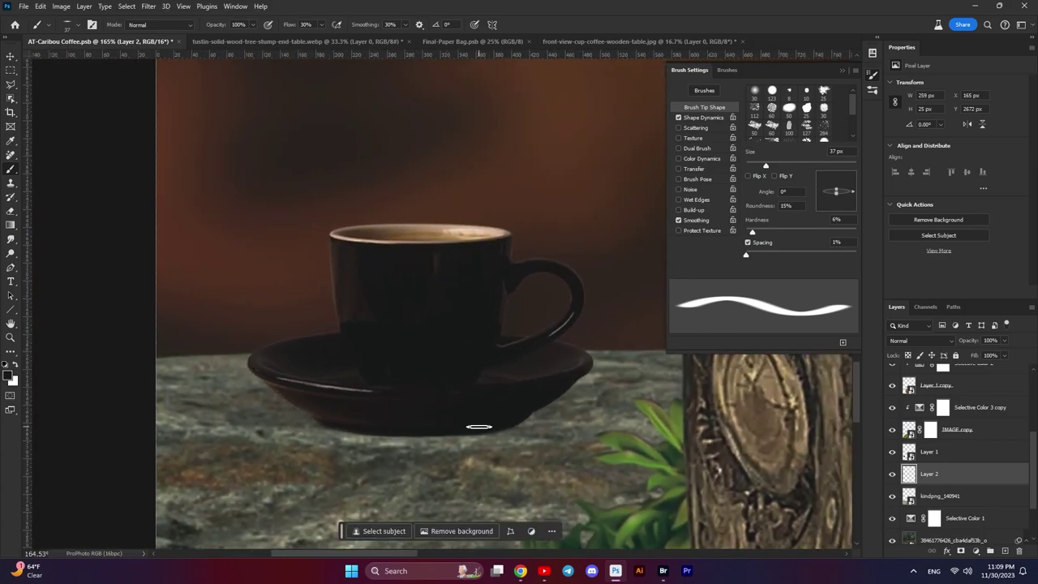
{"action": "left_click", "coordinate": [893, 474]}
{"action": "left_click", "coordinate": [893, 474]}
{"action": "left_click", "coordinate": [941, 496]}
{"action": "left_click", "coordinate": [1006, 551]}
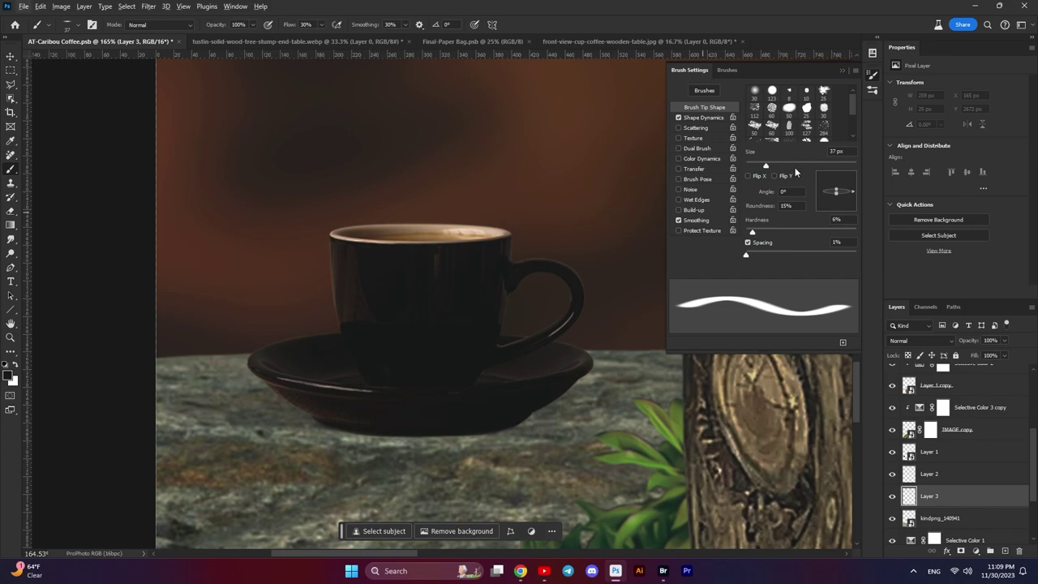
- With a 279 px brush, paint a soft black shadow under the saucer on Layer 3
{"action": "left_click", "coordinate": [793, 166]}
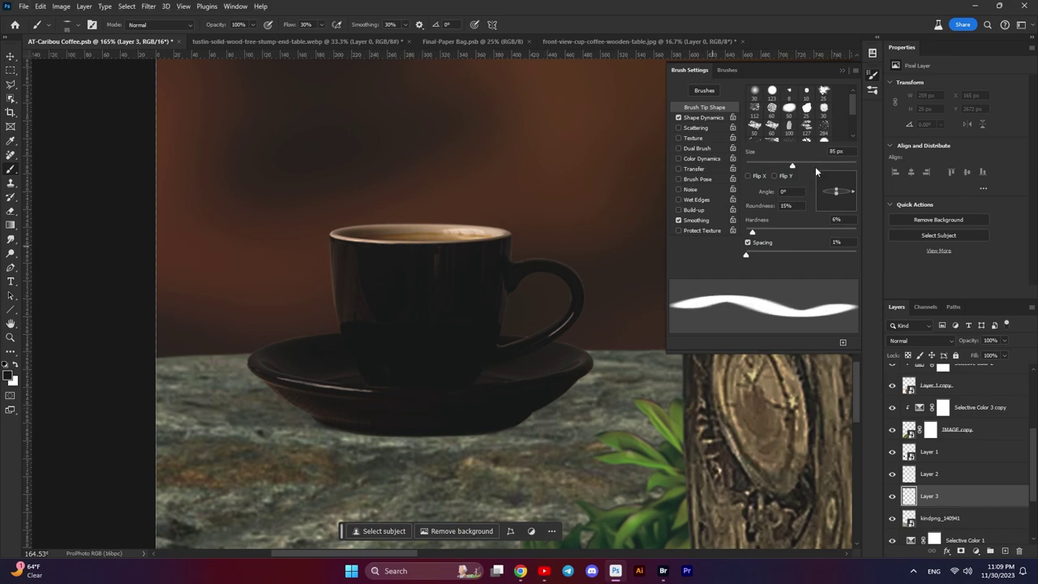
{"action": "left_click", "coordinate": [829, 165]}
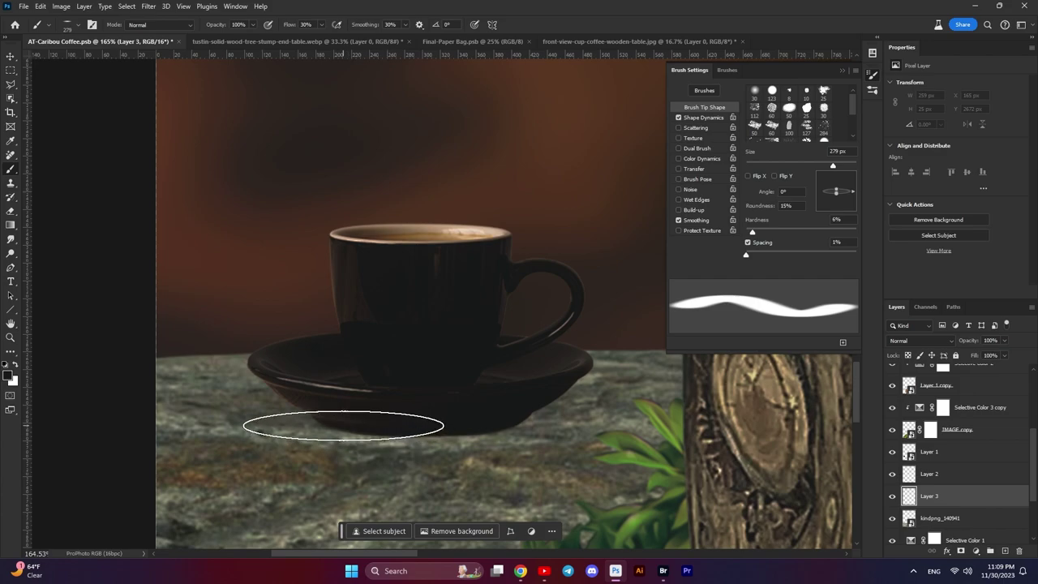
{"action": "left_click", "coordinate": [343, 424]}
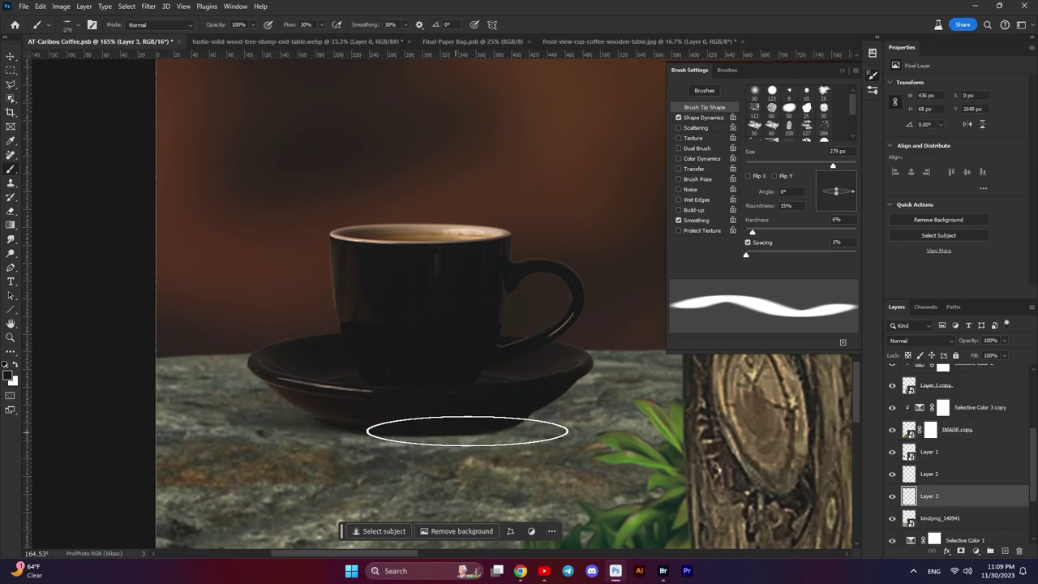
{"action": "left_click", "coordinate": [475, 422]}
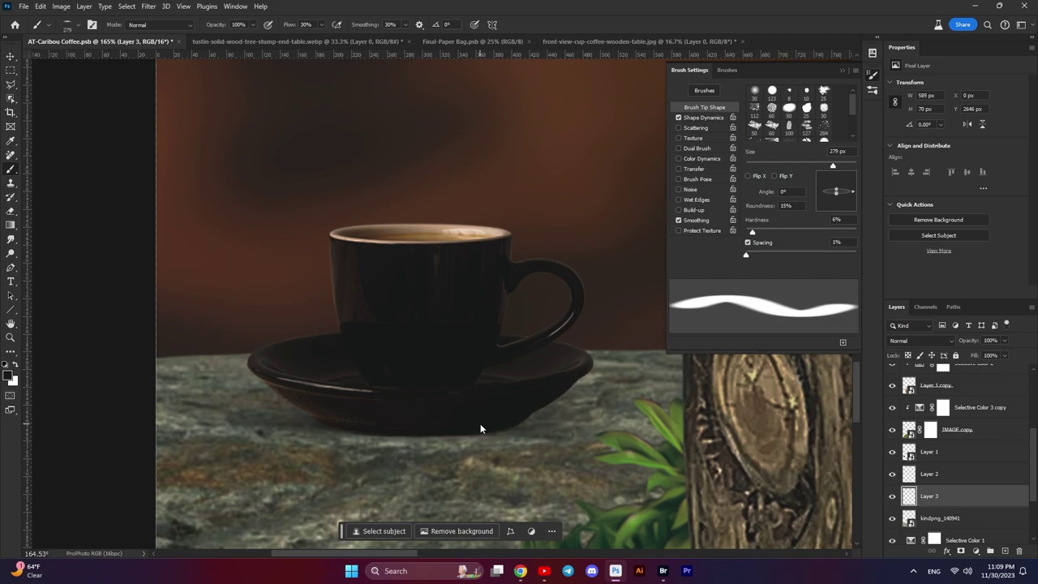
{"action": "left_click_drag", "start_coordinate": [436, 429], "coordinate": [408, 430]}
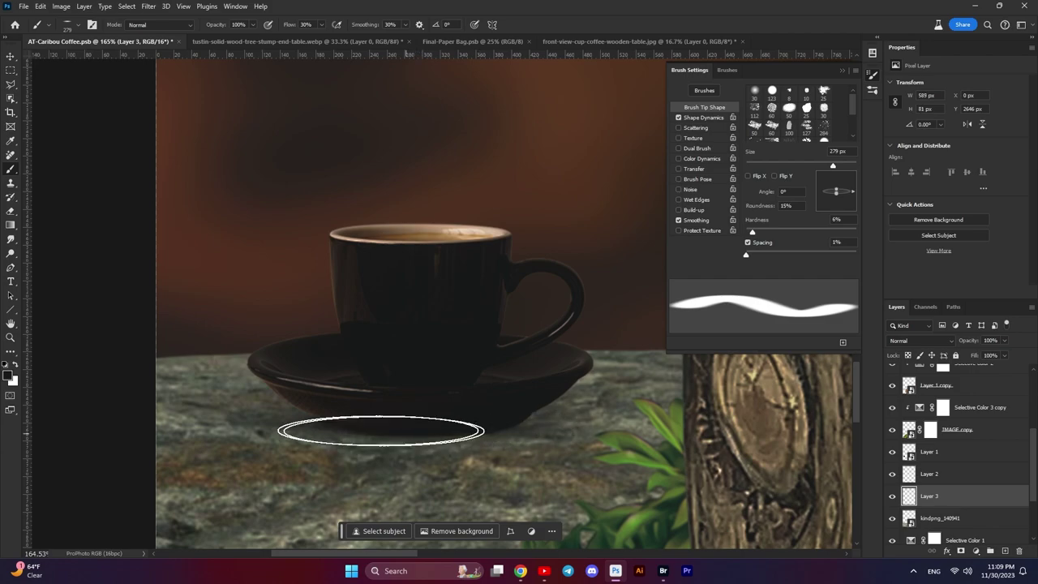
{"action": "left_click_drag", "start_coordinate": [522, 430], "coordinate": [488, 420]}
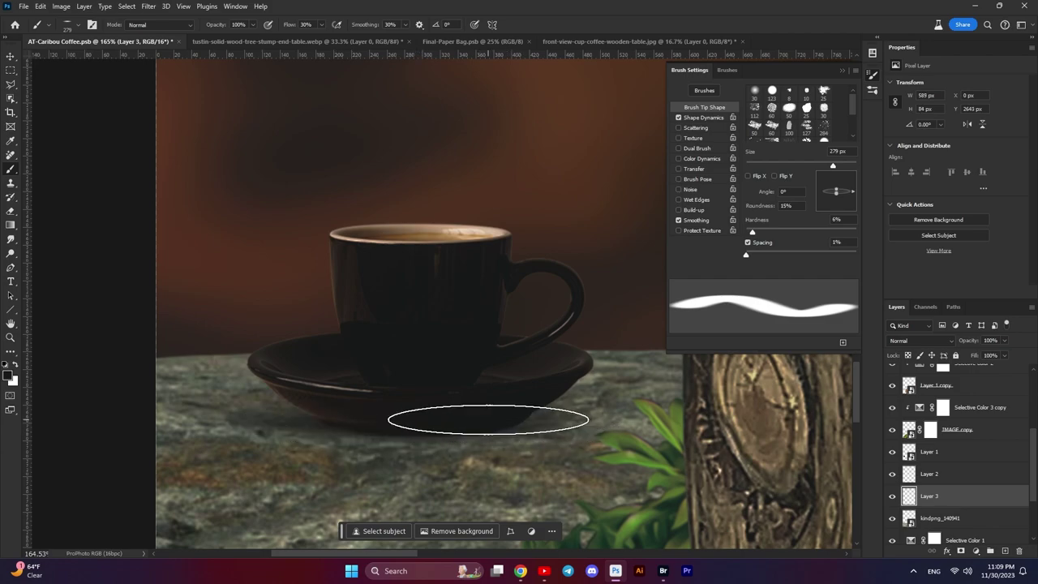
- Toggle the saucer shadow on and off to compare
{"action": "scroll", "coordinate": [437, 429], "scroll_direction": "down", "scroll_amount": 4}
{"action": "scroll", "coordinate": [405, 437], "scroll_direction": "down", "scroll_amount": 4}
{"action": "scroll", "coordinate": [380, 440], "scroll_direction": "down", "scroll_amount": 2}
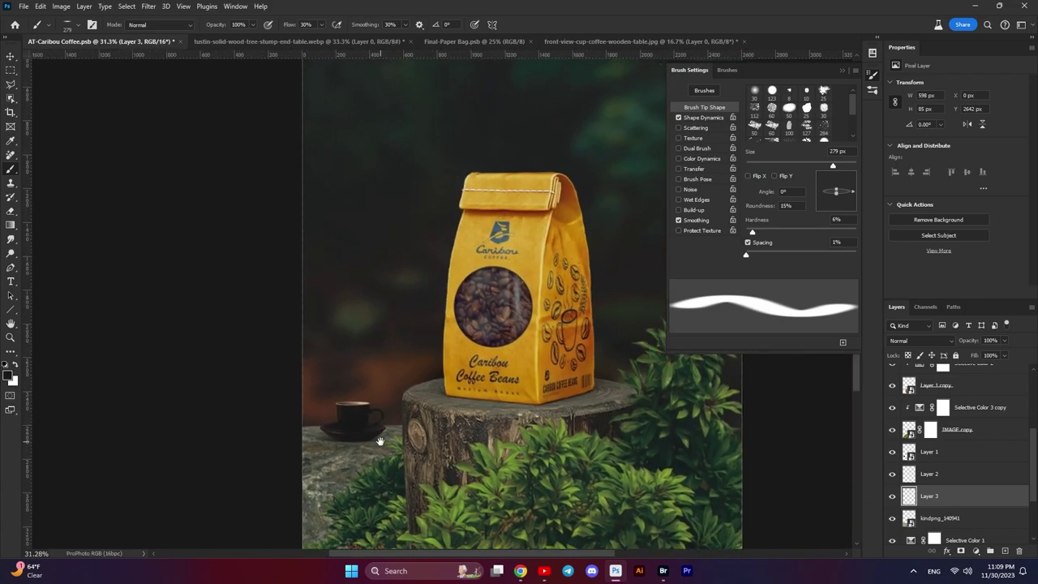
{"action": "left_click", "coordinate": [892, 497]}
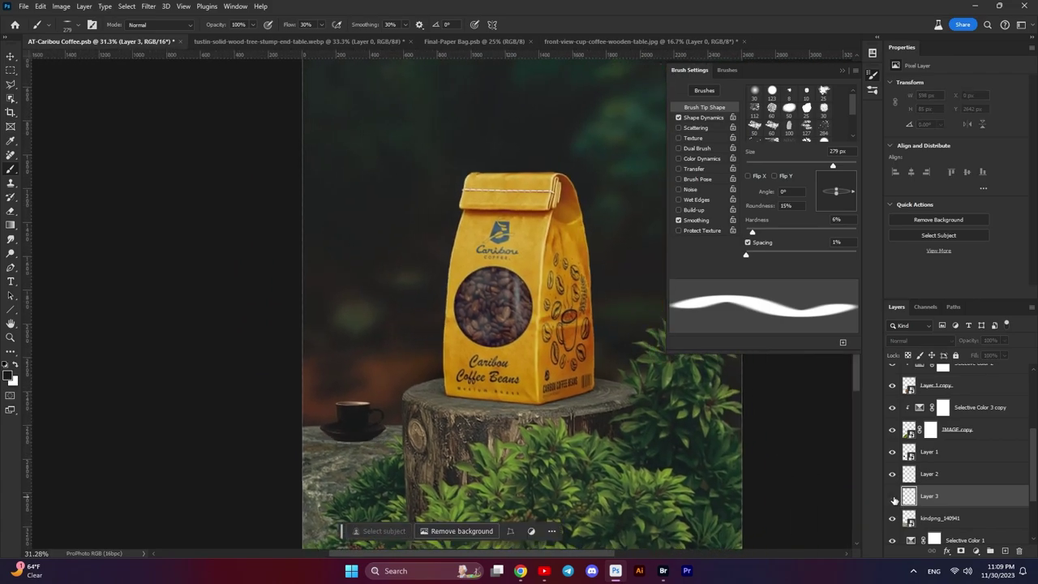
{"action": "left_click", "coordinate": [892, 497]}
{"action": "left_click", "coordinate": [892, 497]}
{"action": "left_click", "coordinate": [893, 497]}
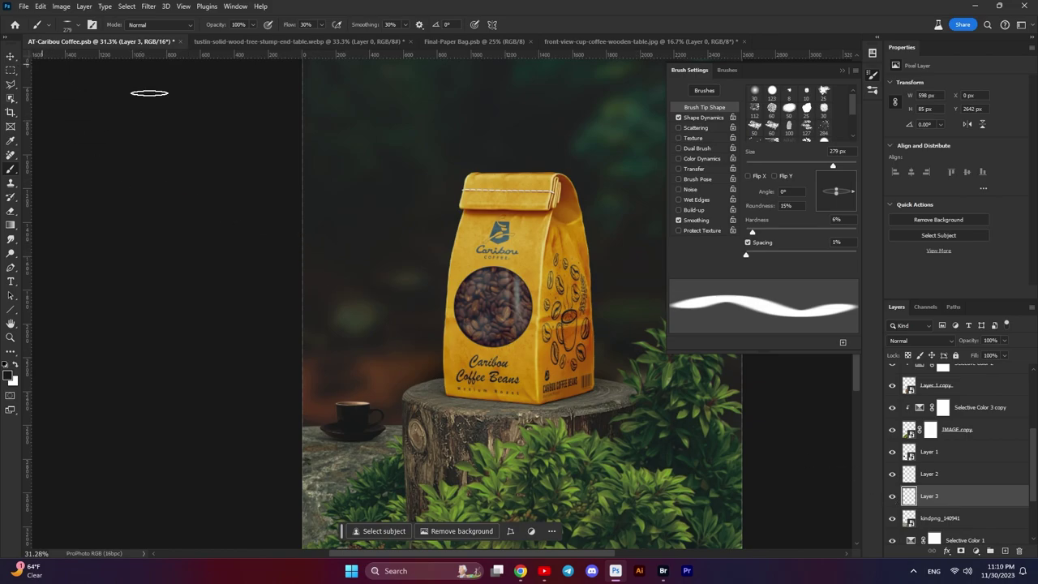
- Reset the brush tip to 100% roundness and the flow to 100%
{"action": "left_click_drag", "start_coordinate": [765, 209], "coordinate": [840, 211]}
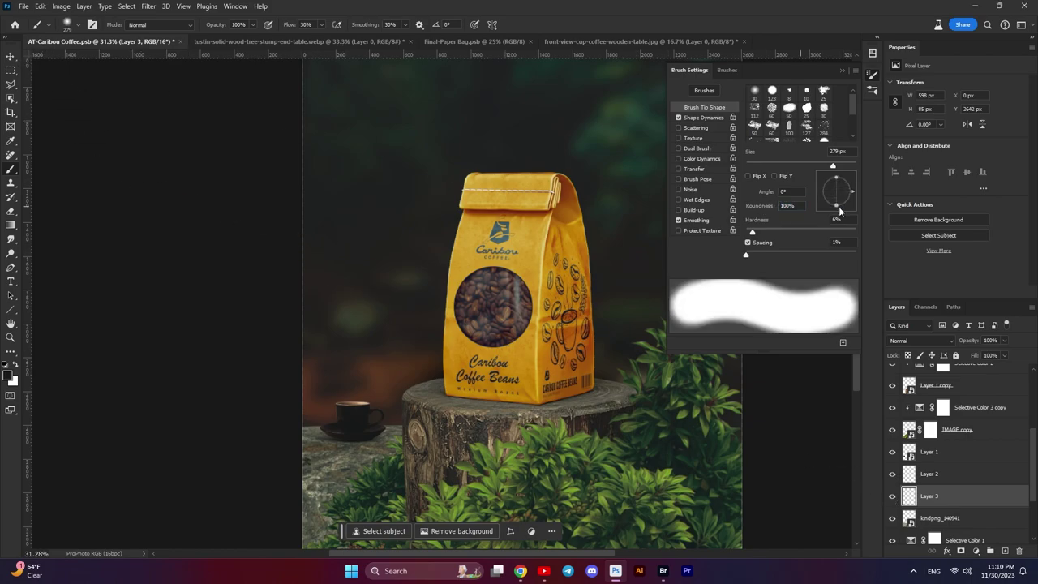
{"action": "left_click", "coordinate": [841, 70]}
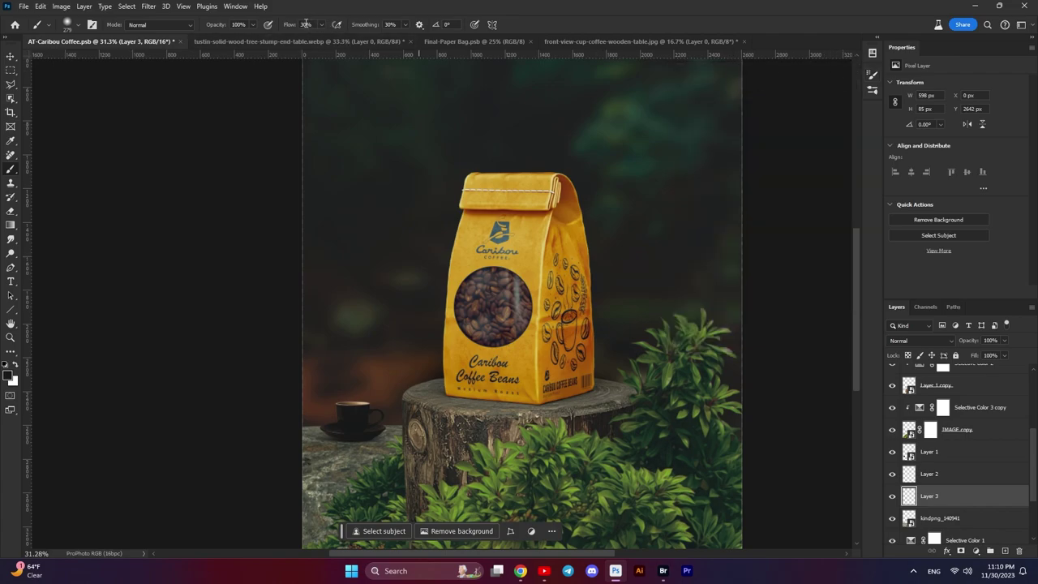
{"action": "type", "text": "100"}
{"action": "left_click", "coordinate": [10, 56]}
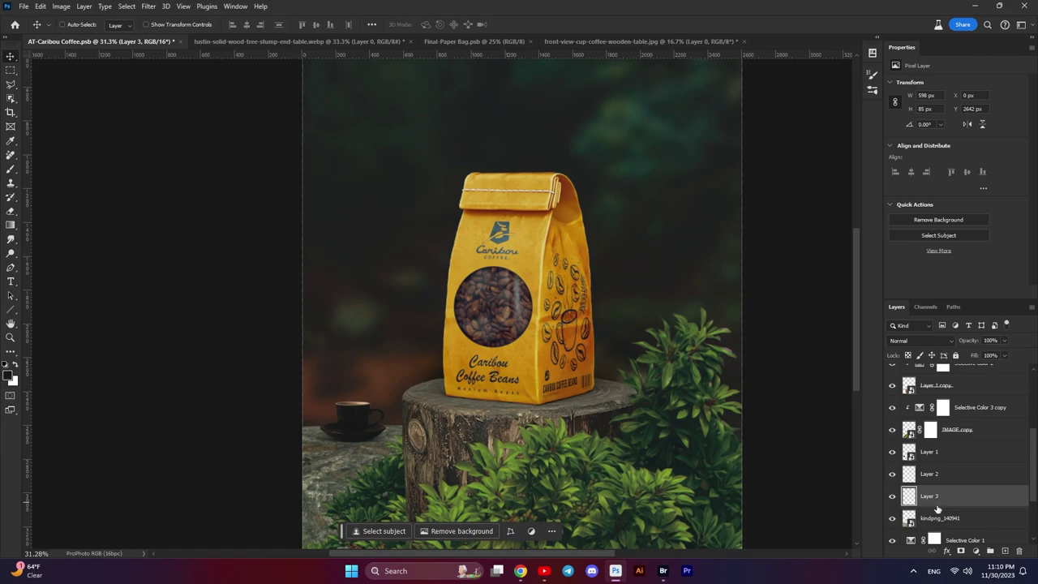
- Select the coffee cup's Layer 1 and toggle it to check it
{"action": "left_click", "coordinate": [942, 457]}
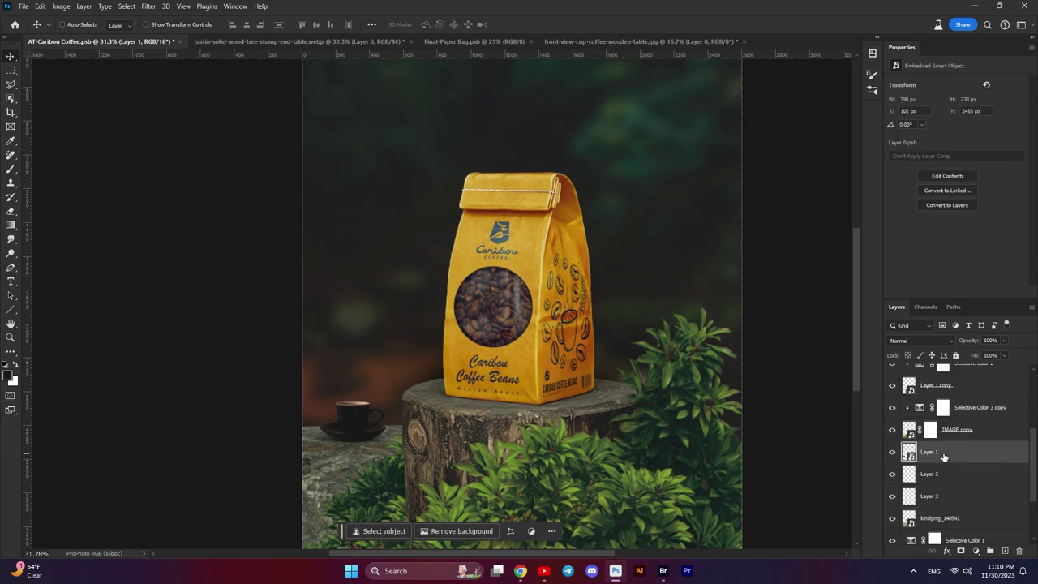
{"action": "left_click", "coordinate": [892, 452]}
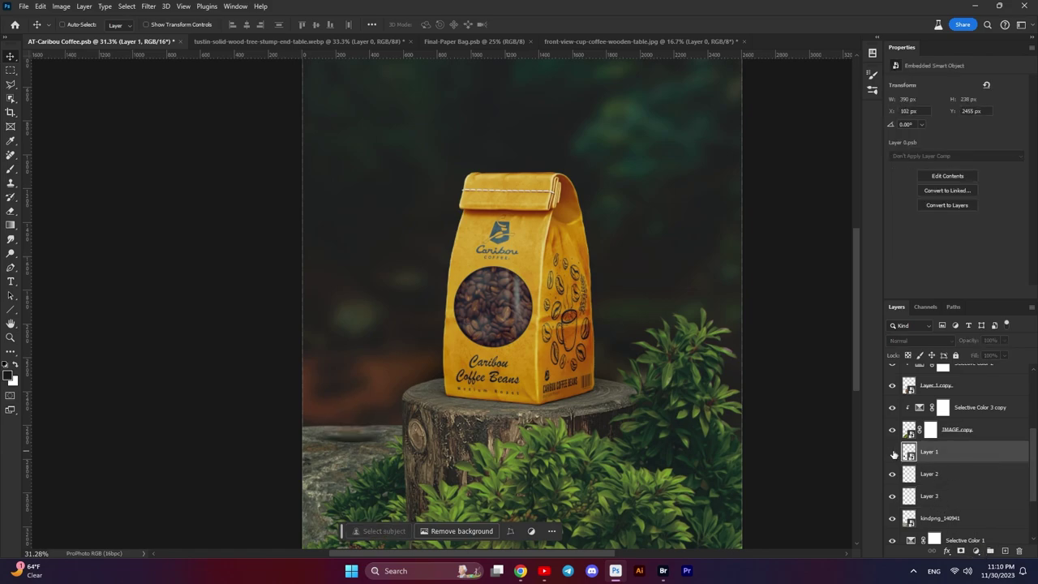
{"action": "left_click", "coordinate": [893, 452]}
{"action": "left_click", "coordinate": [893, 453]}
{"action": "left_click", "coordinate": [893, 452]}
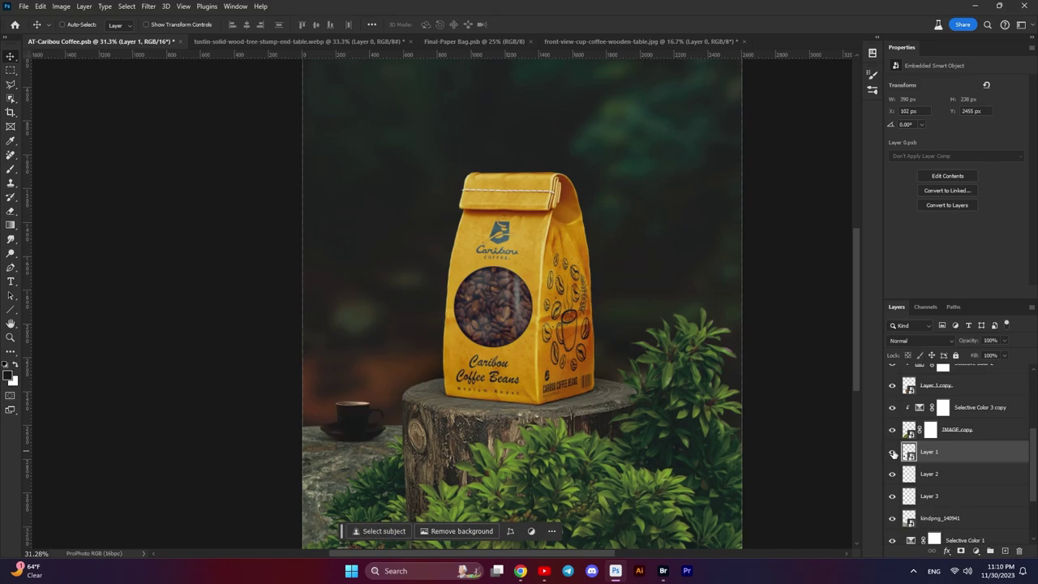
- Add a Selective Color layer clipped to the cup, with Neutrals Yellow at -3
{"action": "left_click", "coordinate": [977, 552]}
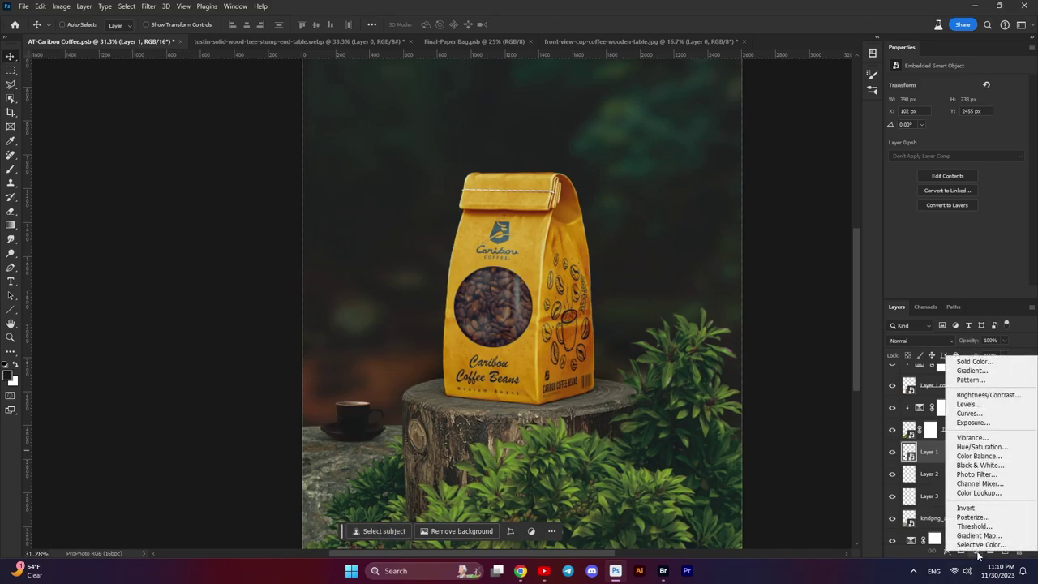
{"action": "left_click", "coordinate": [961, 558]}
{"action": "left_click", "coordinate": [956, 292]}
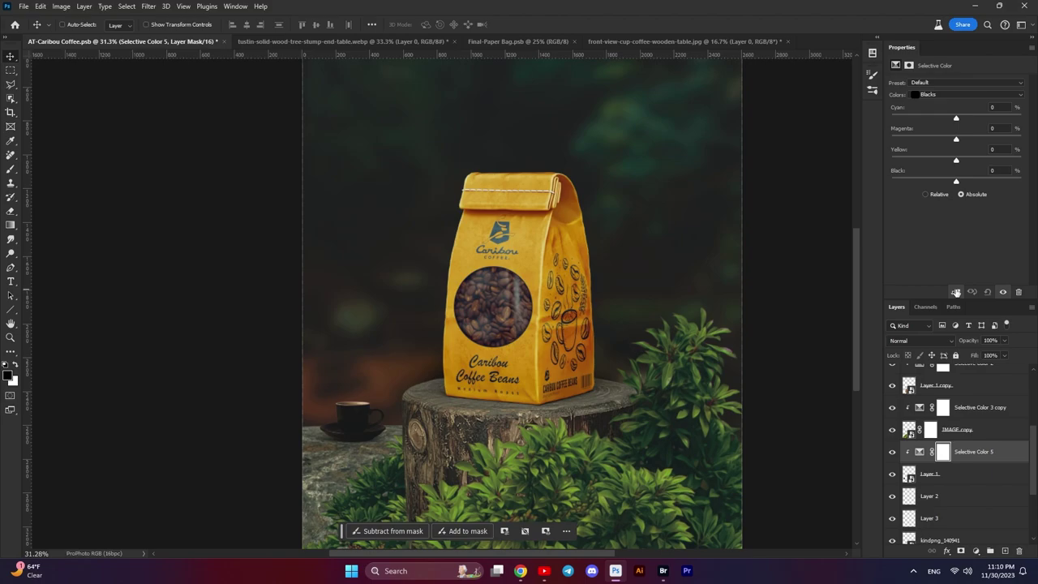
{"action": "left_click", "coordinate": [968, 94]}
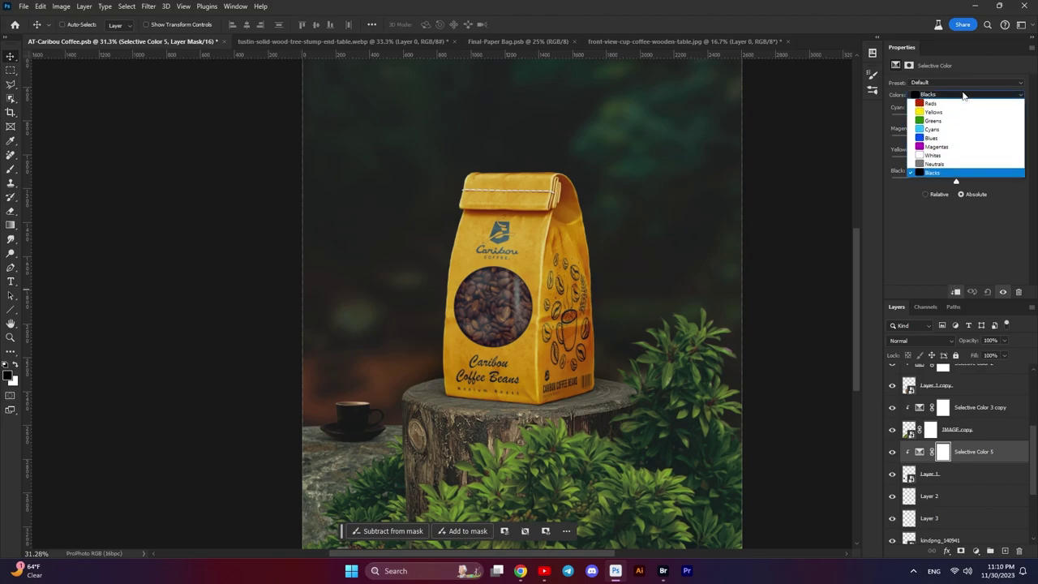
{"action": "left_click", "coordinate": [973, 165]}
{"action": "type", "text": "+6"}
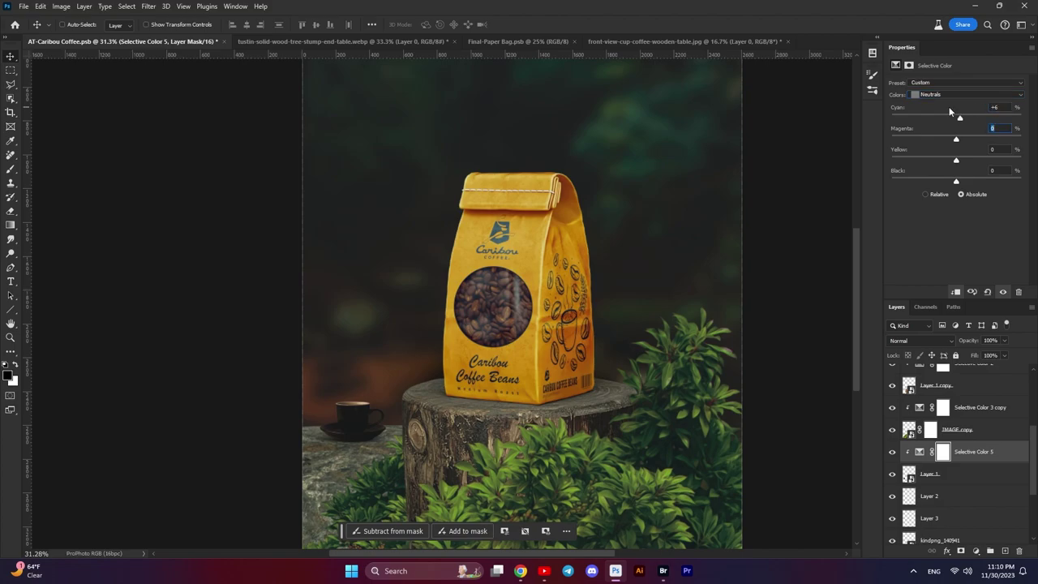
{"action": "type", "text": "-"}
{"action": "type", "text": "3"}
- Set the Blacks range to Cyan +14, Magenta -1, Yellow -2
{"action": "left_click", "coordinate": [954, 94]}
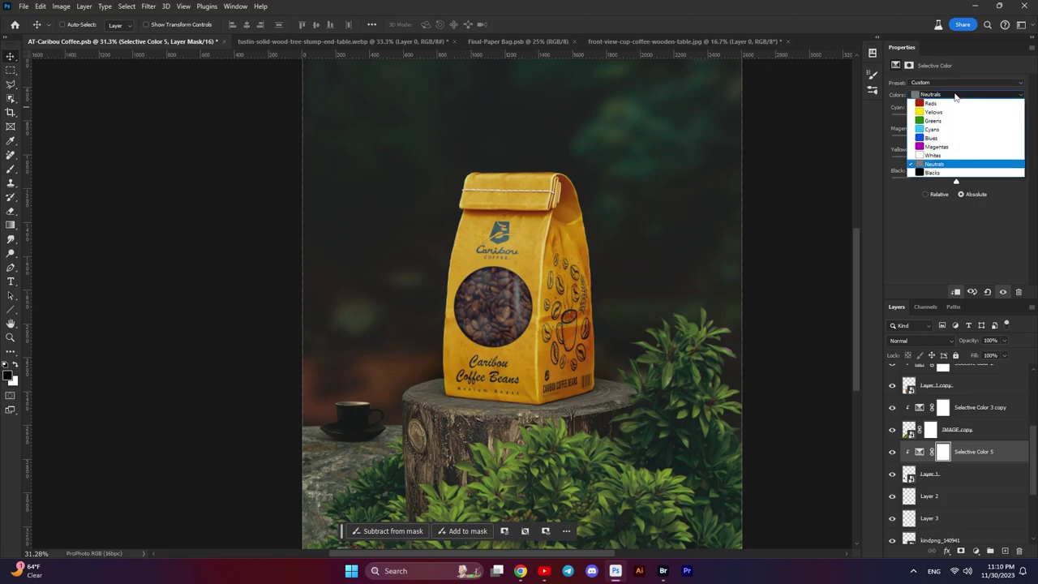
{"action": "left_click", "coordinate": [939, 173]}
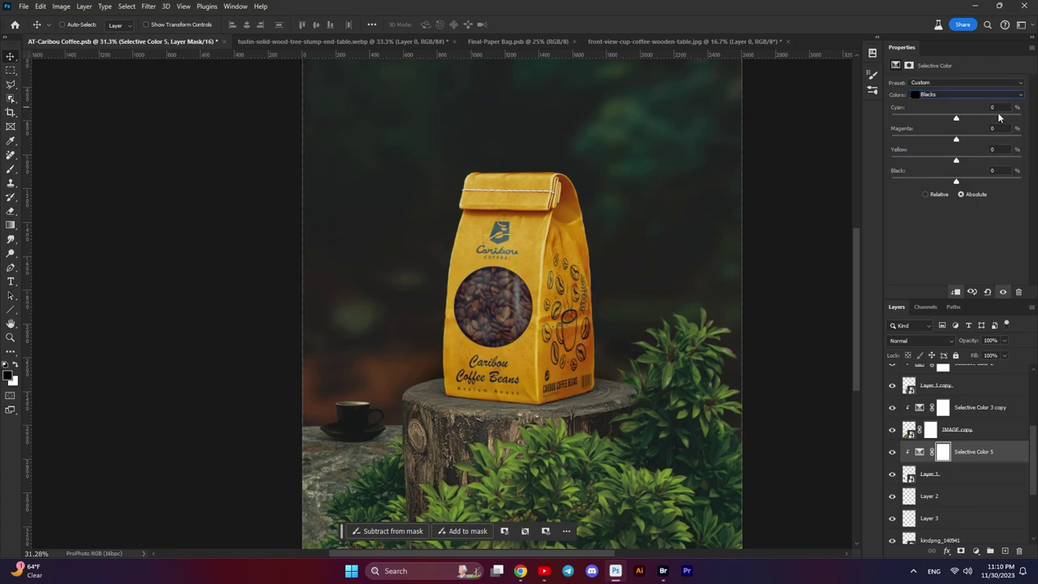
{"action": "type", "text": "1"}
{"action": "type", "text": "4"}
{"action": "key", "text": "Tab"}
{"action": "type", "text": "-1"}
{"action": "key", "text": "Tab"}
{"action": "type", "text": "2"}
- Compare the cup with and without the adjustment, then select the adjustment itself
{"action": "left_click", "coordinate": [893, 453]}
{"action": "left_click", "coordinate": [892, 453]}
{"action": "scroll", "coordinate": [958, 443], "scroll_direction": "down", "scroll_amount": 1}
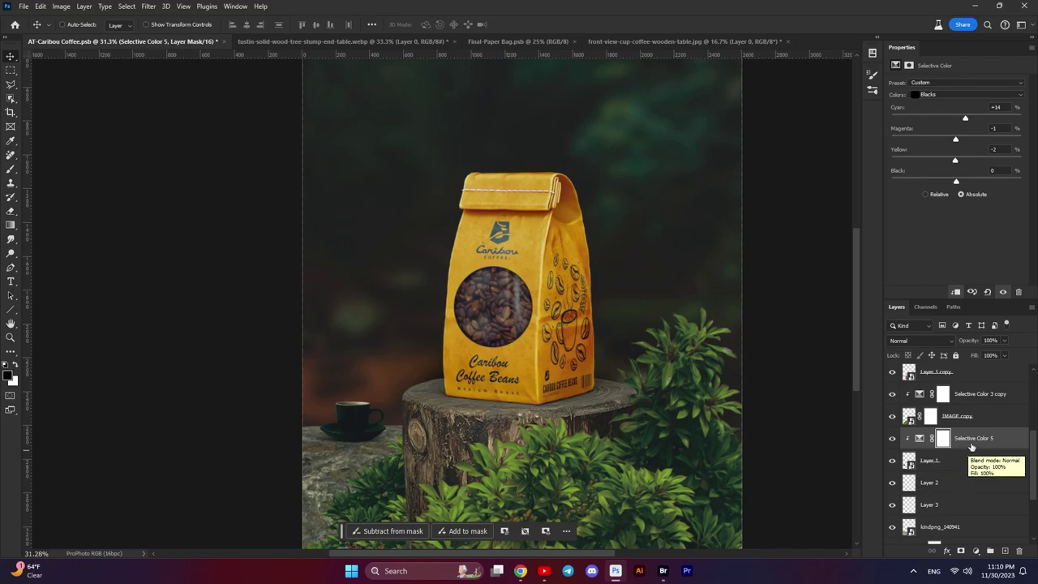
{"action": "left_click", "coordinate": [972, 440]}
{"action": "left_click", "coordinate": [663, 570]}
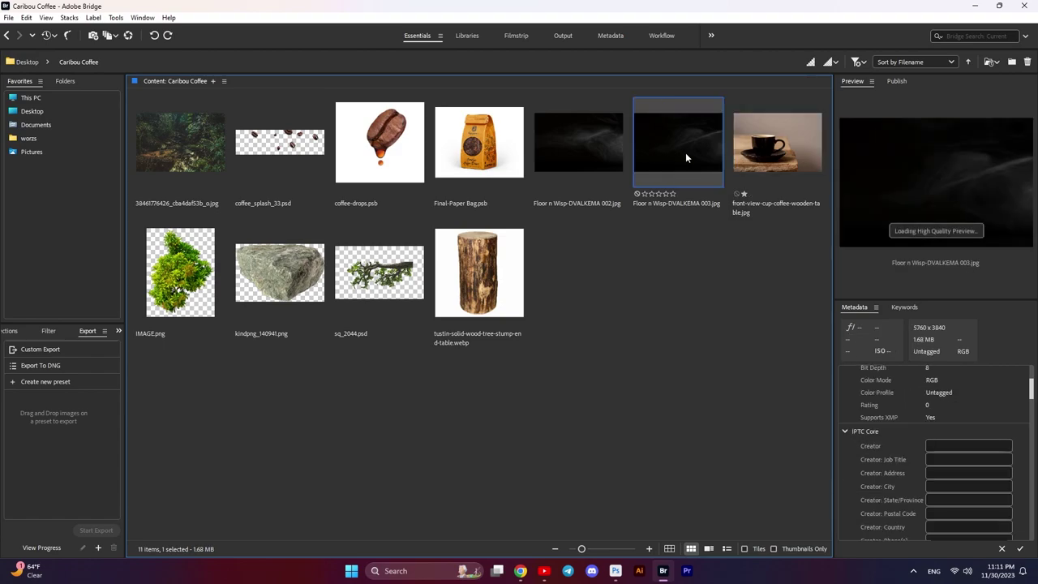
- Place Floor n Wisp-DVALKEMA 003, rotate it 90°, move it left of the bag, and blend it in Screen mode
{"action": "mouse_move", "coordinate": [668, 150]}
{"action": "left_mouse_down"}
{"action": "mouse_move", "coordinate": [657, 354]}
{"action": "mouse_move", "coordinate": [438, 384]}
{"action": "mouse_move", "coordinate": [366, 364]}
{"action": "left_mouse_up"}
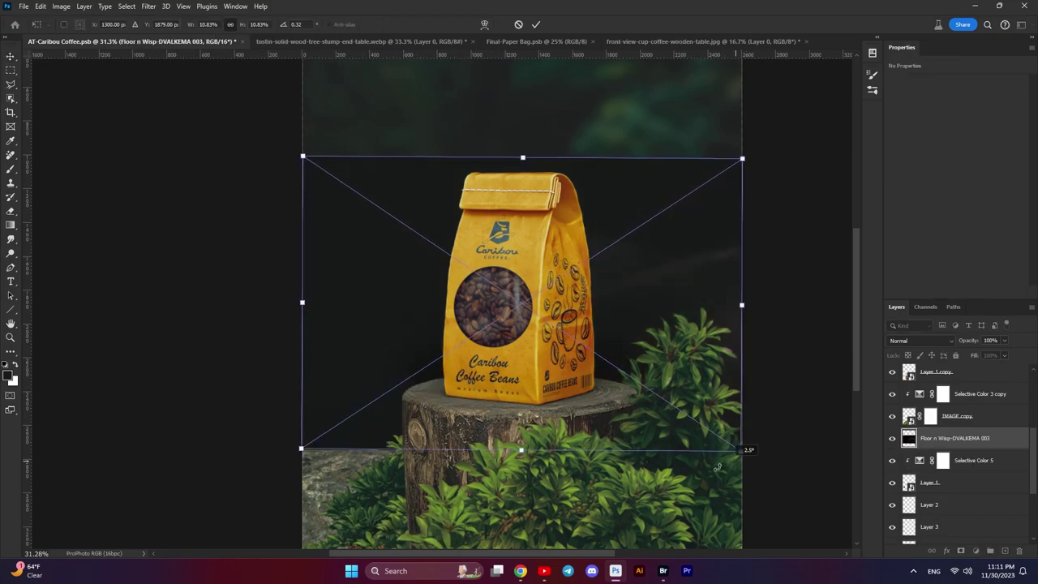
{"action": "mouse_move", "coordinate": [743, 459]}
{"action": "left_mouse_down"}
{"action": "mouse_move", "coordinate": [698, 520]}
{"action": "mouse_move", "coordinate": [507, 283]}
{"action": "left_mouse_up"}
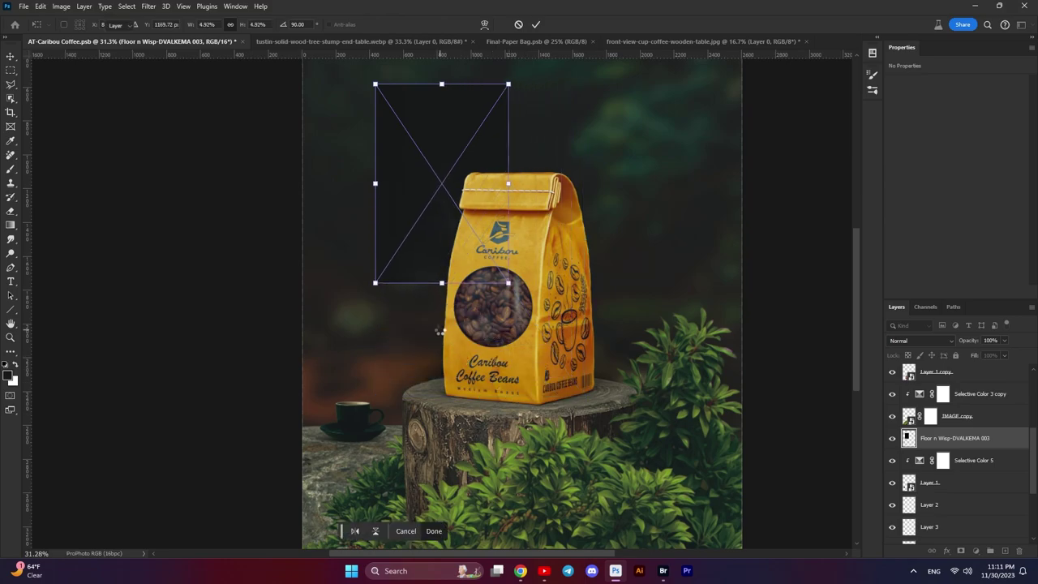
{"action": "key", "text": "Return"}
{"action": "left_click_drag", "start_coordinate": [430, 245], "coordinate": [347, 364]}
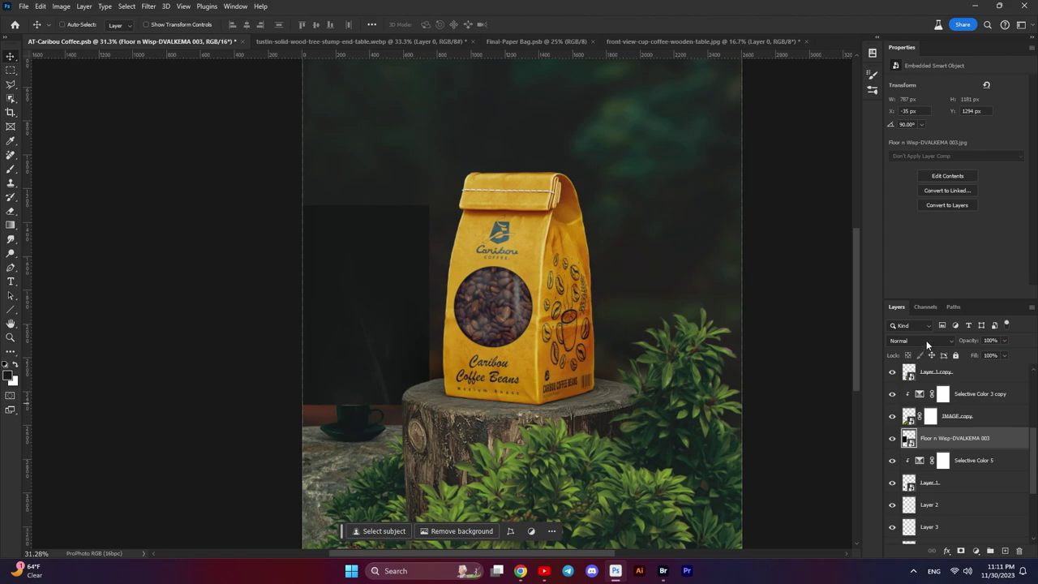
{"action": "left_click", "coordinate": [924, 340]}
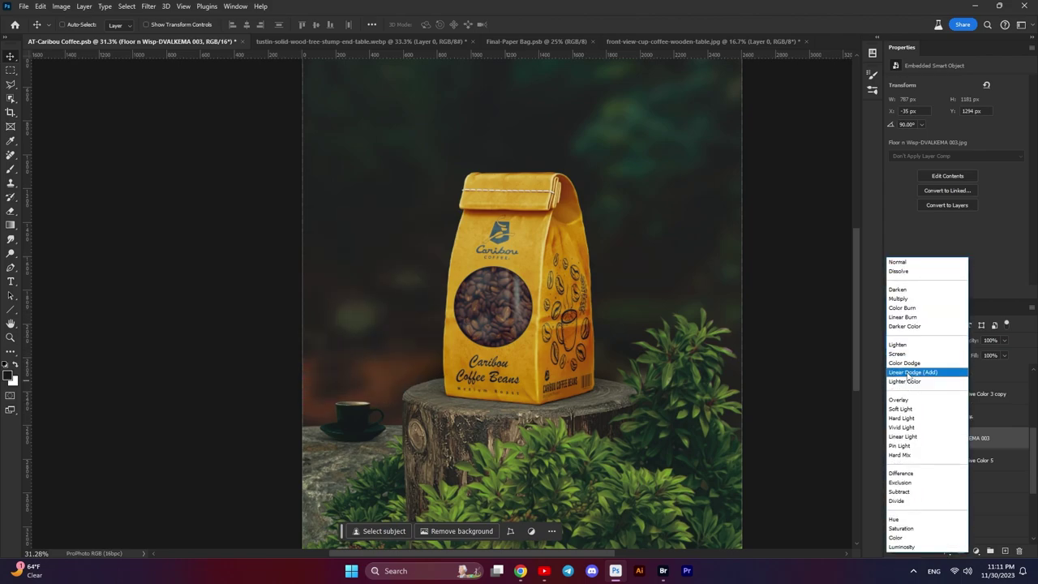
{"action": "left_click", "coordinate": [905, 354]}
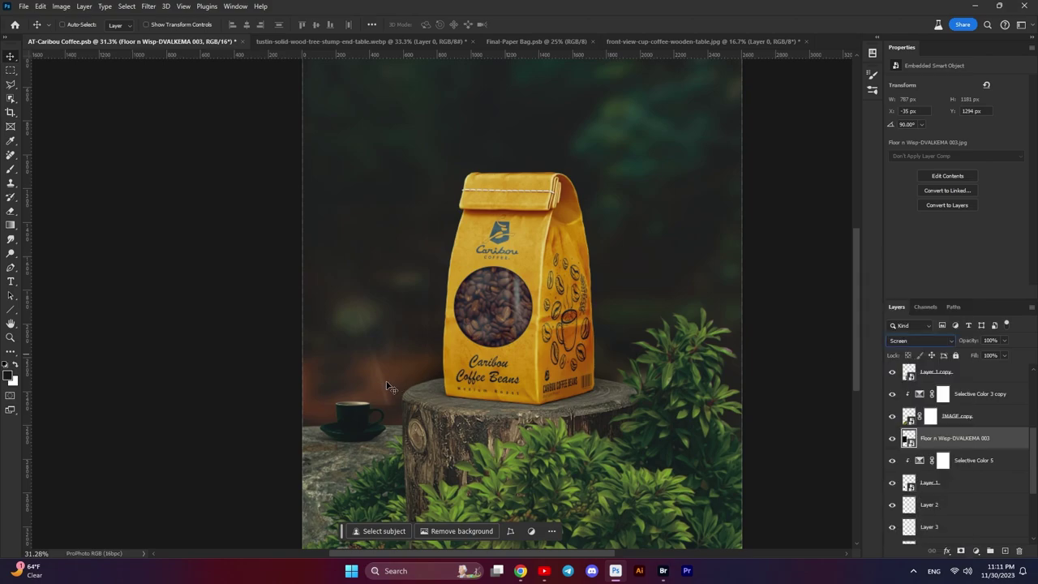
- Shrink the Floor n Wisp 003 steam over the cup and taper its base in perspective to the rim
{"action": "scroll", "coordinate": [383, 382], "scroll_direction": "up", "scroll_amount": 2}
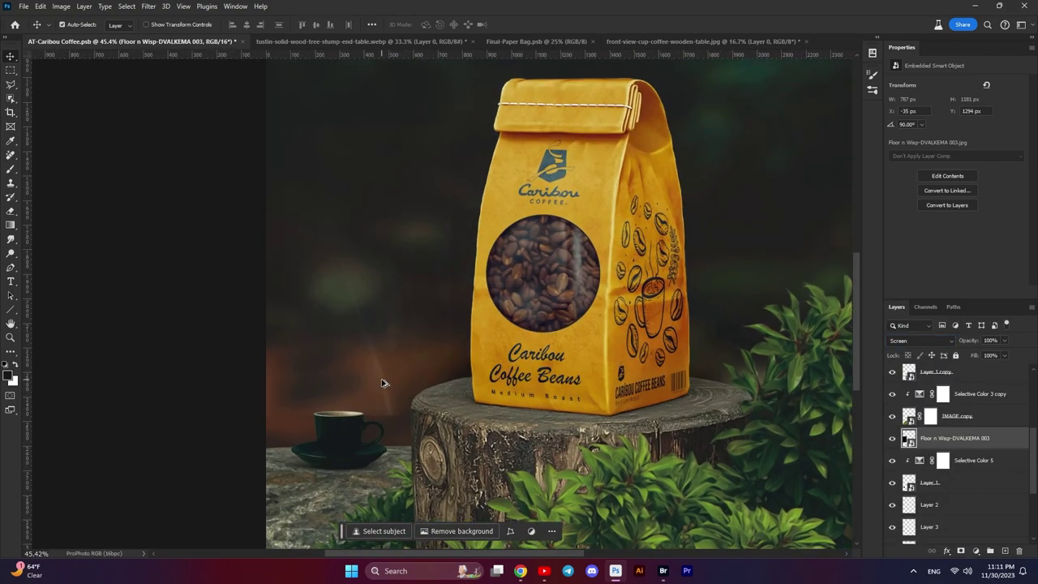
{"action": "key", "text": "ctrl+t"}
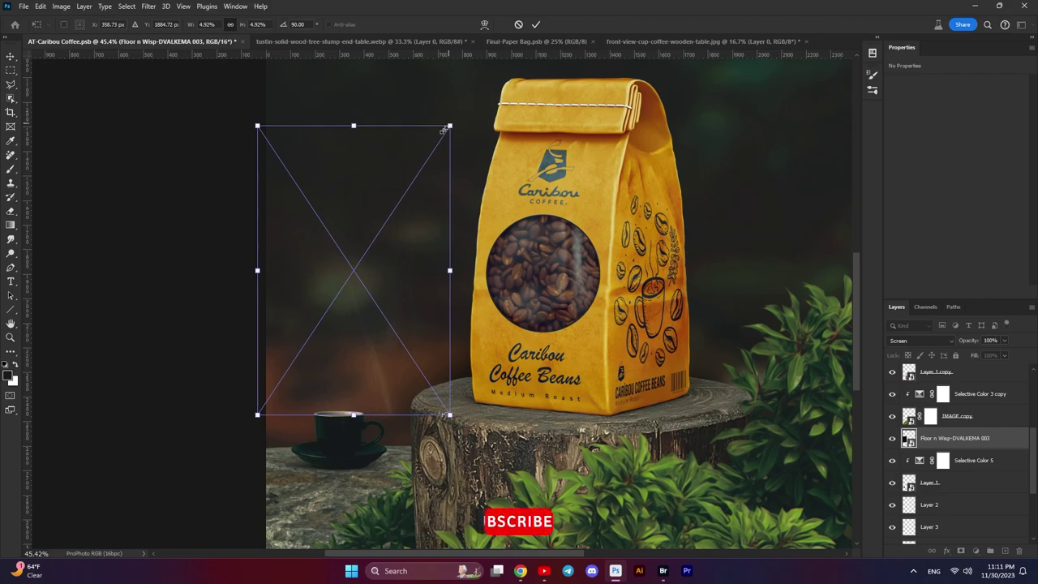
{"action": "mouse_move", "coordinate": [438, 143]}
{"action": "left_mouse_down"}
{"action": "mouse_move", "coordinate": [333, 302]}
{"action": "mouse_move", "coordinate": [302, 417]}
{"action": "left_mouse_up"}
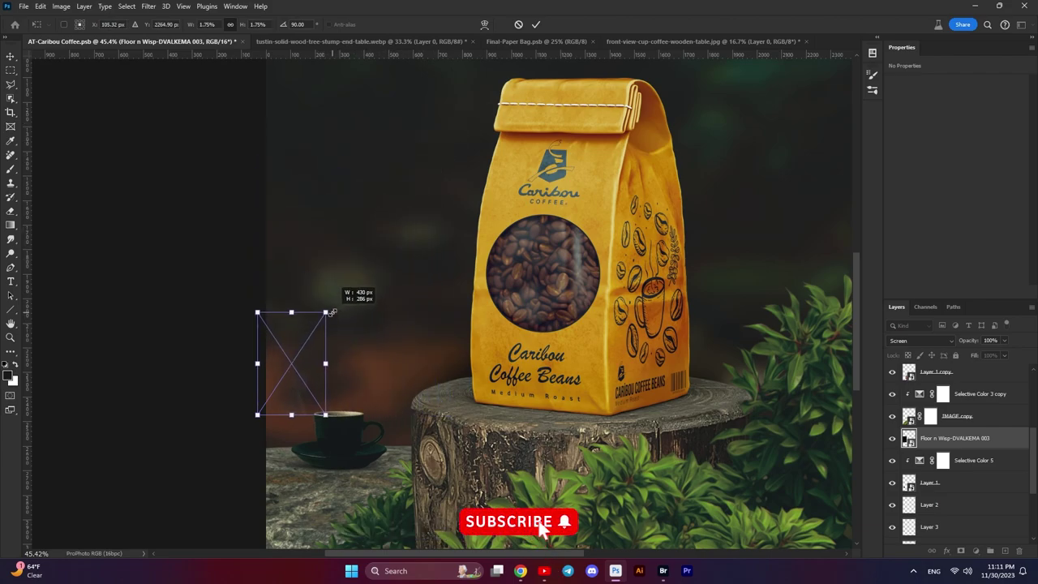
{"action": "left_click_drag", "start_coordinate": [320, 368], "coordinate": [365, 374]}
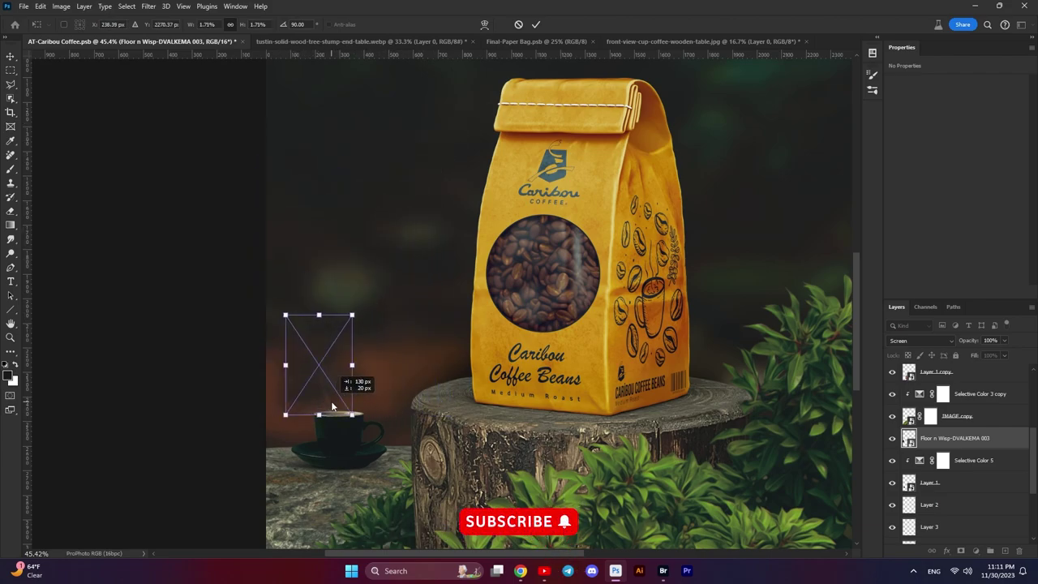
{"action": "scroll", "coordinate": [305, 418], "scroll_direction": "up", "scroll_amount": 6}
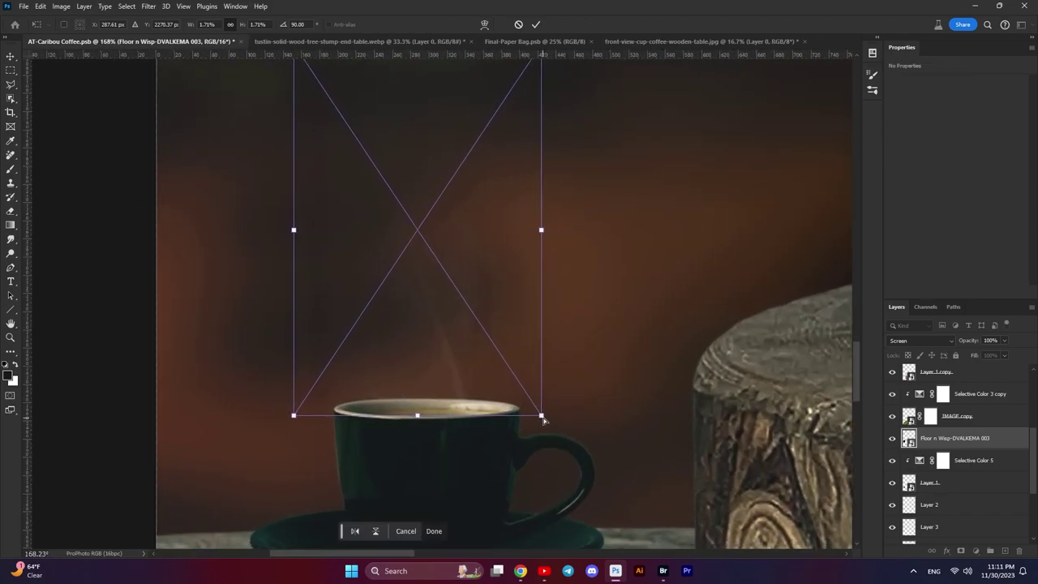
{"action": "left_click_drag", "start_coordinate": [543, 417], "coordinate": [489, 420]}
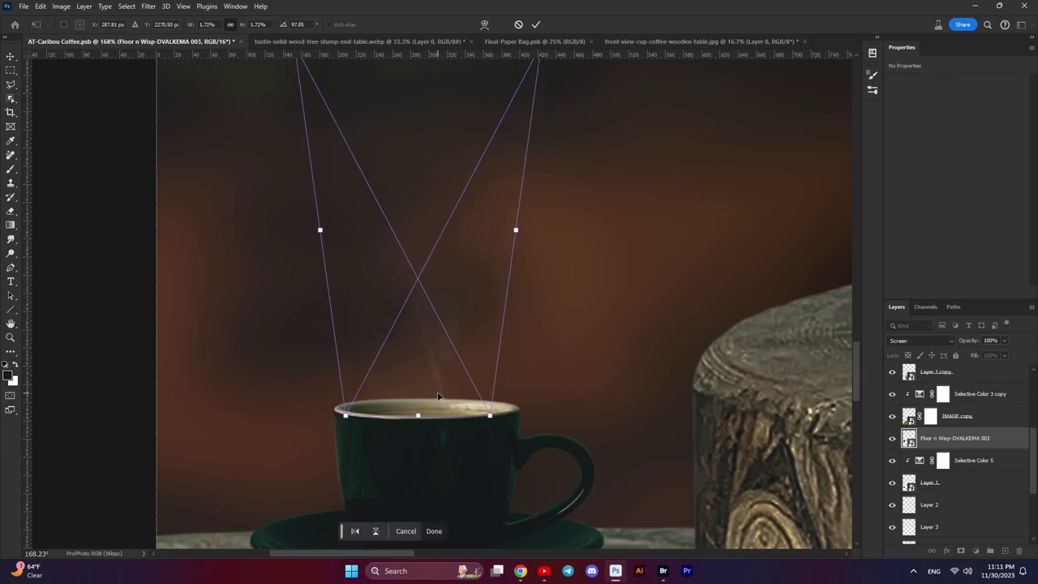
{"action": "left_click_drag", "start_coordinate": [437, 396], "coordinate": [450, 395]}
{"action": "key", "text": "Return"}
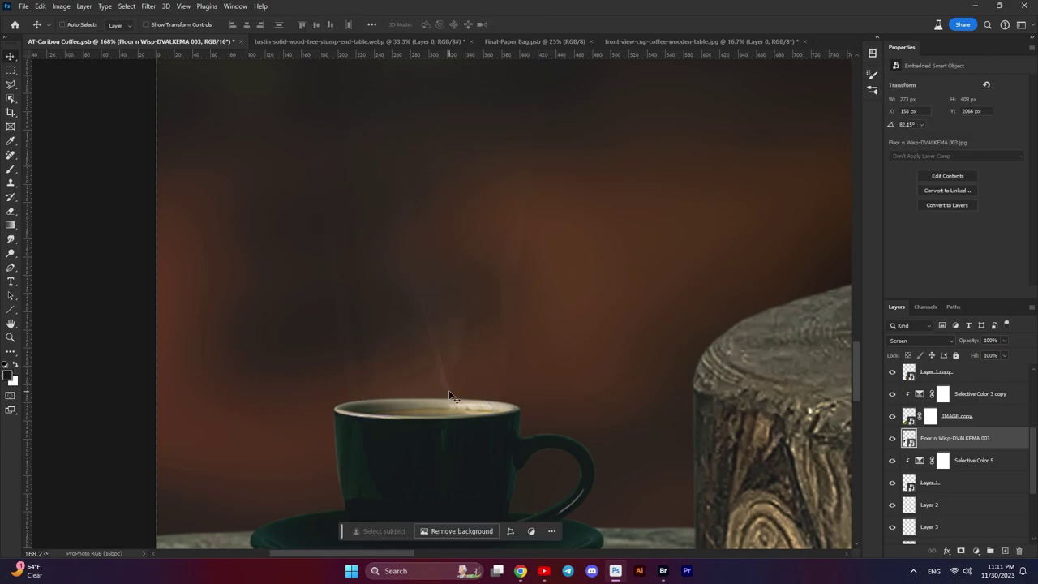
{"action": "scroll", "coordinate": [451, 389], "scroll_direction": "down", "scroll_amount": 2}
{"action": "scroll", "coordinate": [454, 373], "scroll_direction": "down", "scroll_amount": 2}
{"action": "scroll", "coordinate": [458, 351], "scroll_direction": "down", "scroll_amount": 1}
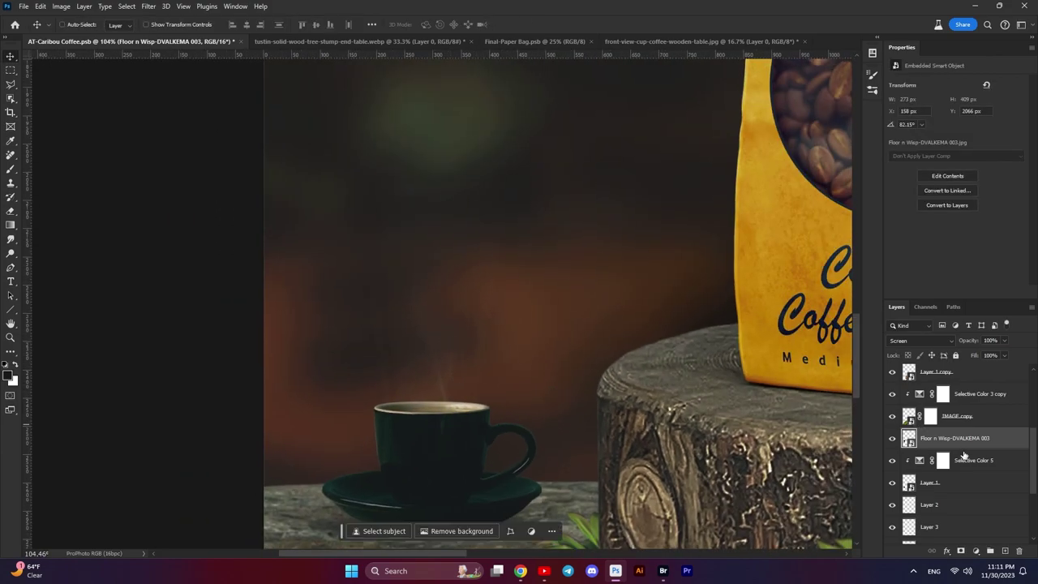
- Add a layer mask to the steam wisp and paint it with a soft black brush
{"action": "left_click", "coordinate": [962, 551]}
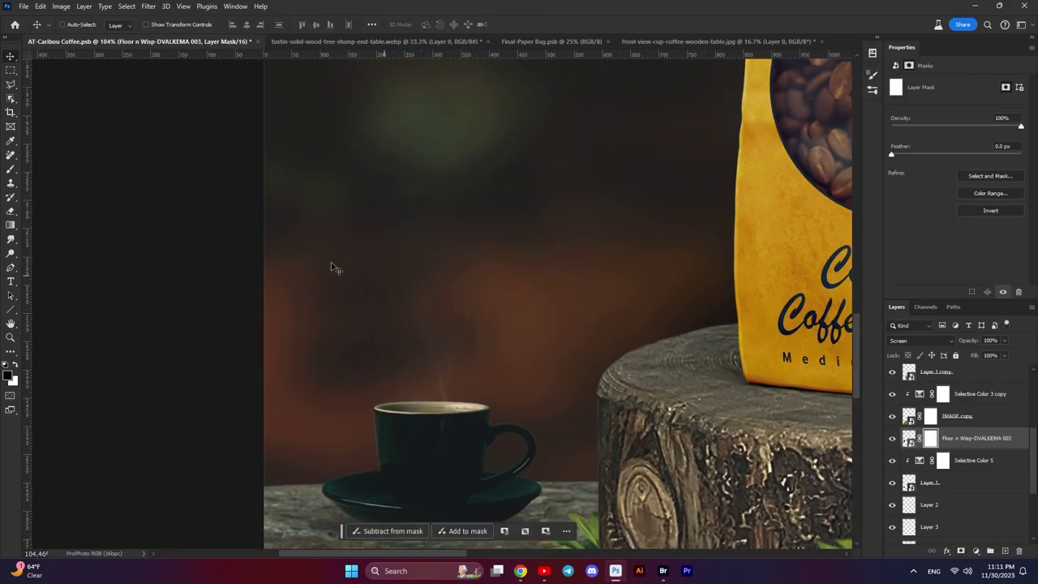
{"action": "left_click", "coordinate": [12, 170]}
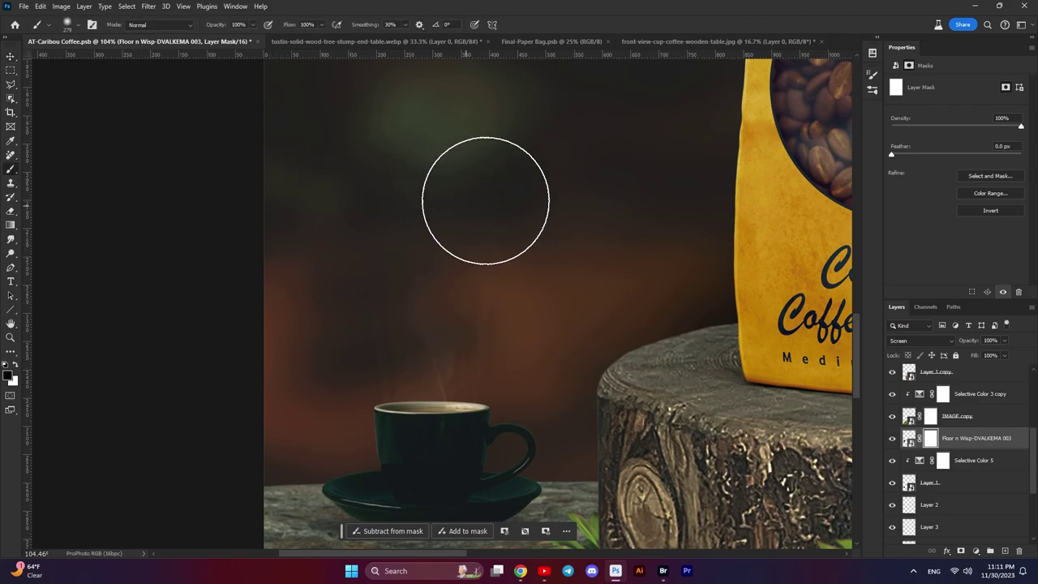
{"action": "left_click_drag", "start_coordinate": [486, 199], "coordinate": [458, 199]}
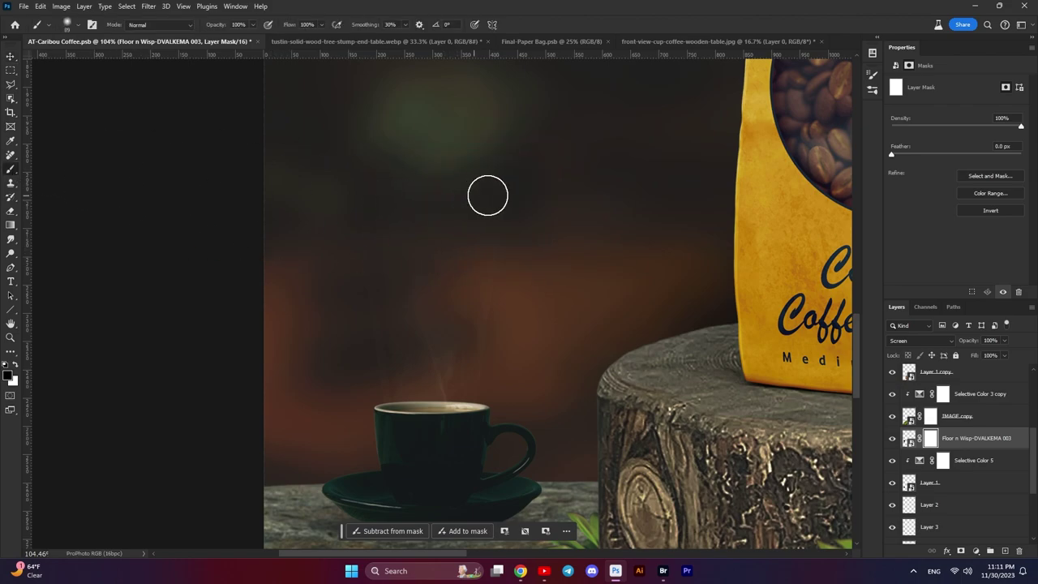
{"action": "scroll", "coordinate": [503, 190], "scroll_direction": "up", "scroll_amount": 5}
{"action": "key", "text": "bracketright"}
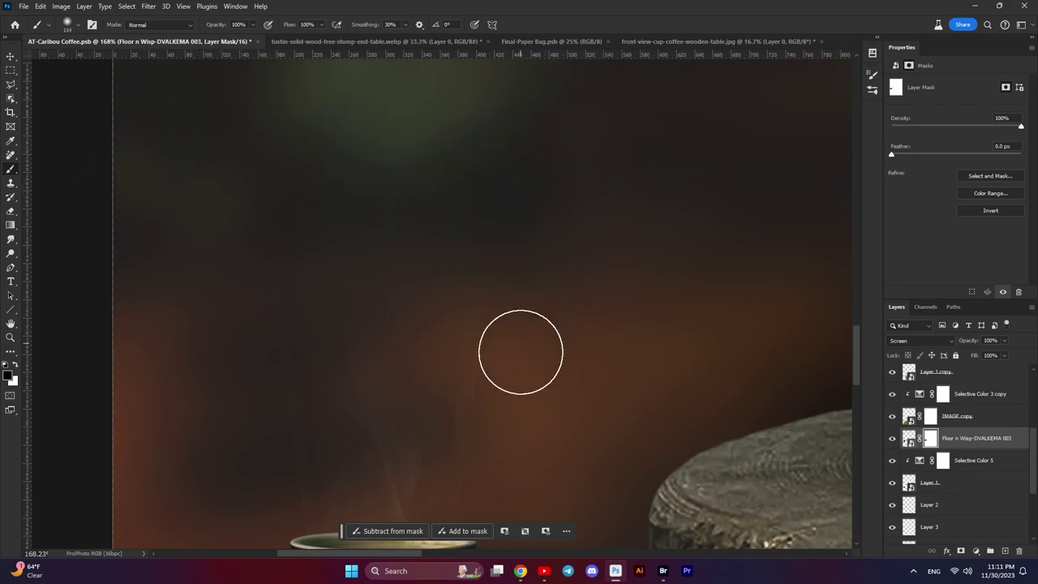
{"action": "left_click_drag", "start_coordinate": [525, 433], "coordinate": [533, 301]}
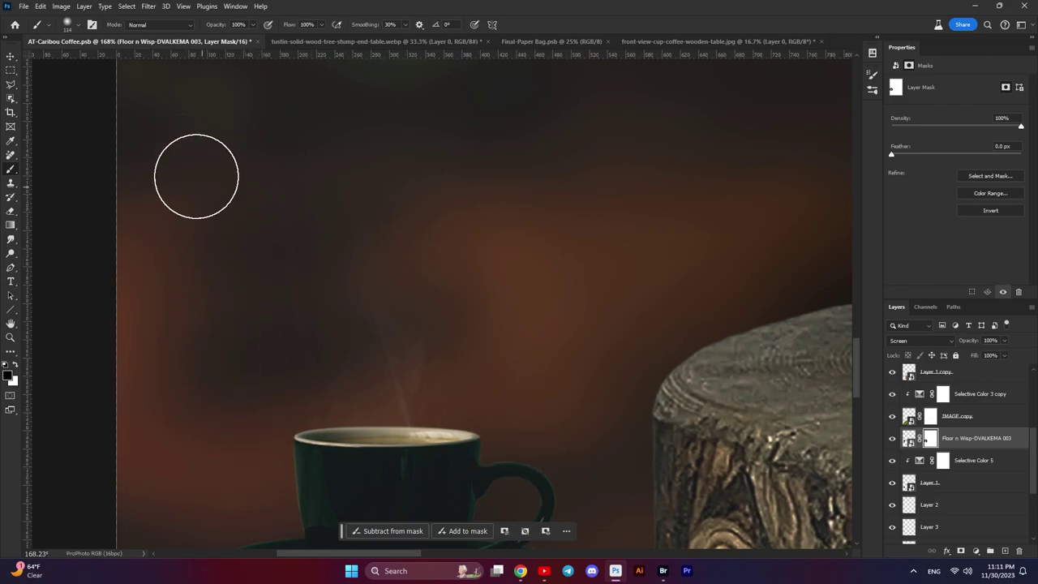
{"action": "scroll", "coordinate": [454, 332], "scroll_direction": "down", "scroll_amount": 4}
{"action": "scroll", "coordinate": [478, 343], "scroll_direction": "down", "scroll_amount": 2}
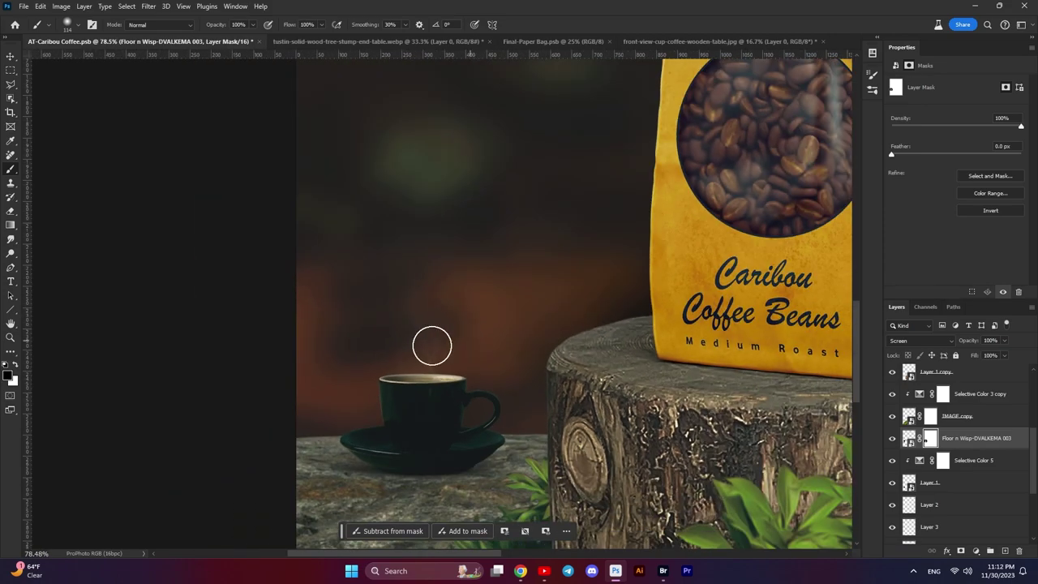
{"action": "scroll", "coordinate": [345, 249], "scroll_direction": "up", "scroll_amount": 5}
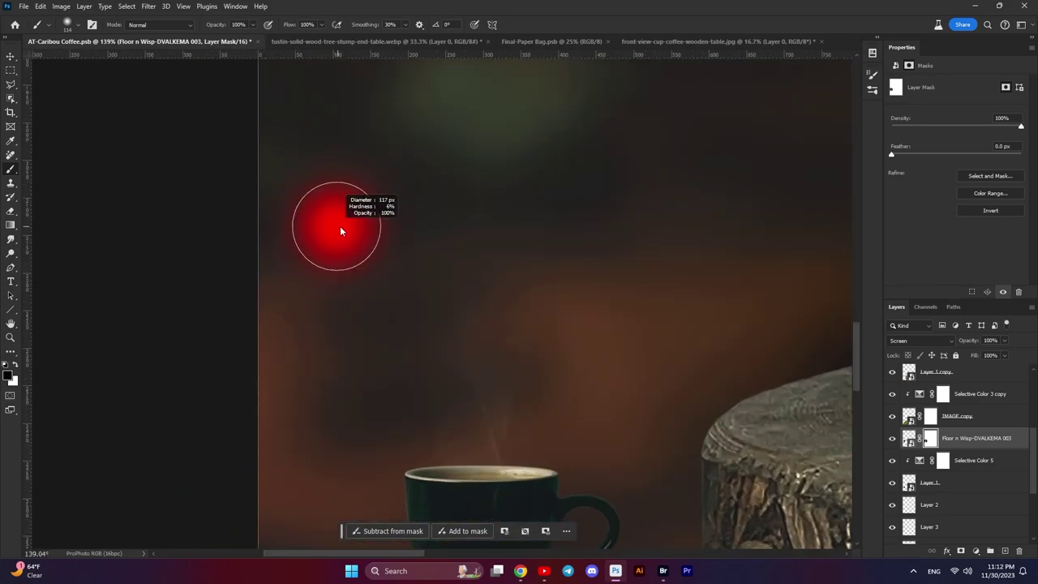
{"action": "left_click_drag", "start_coordinate": [384, 201], "coordinate": [348, 174]}
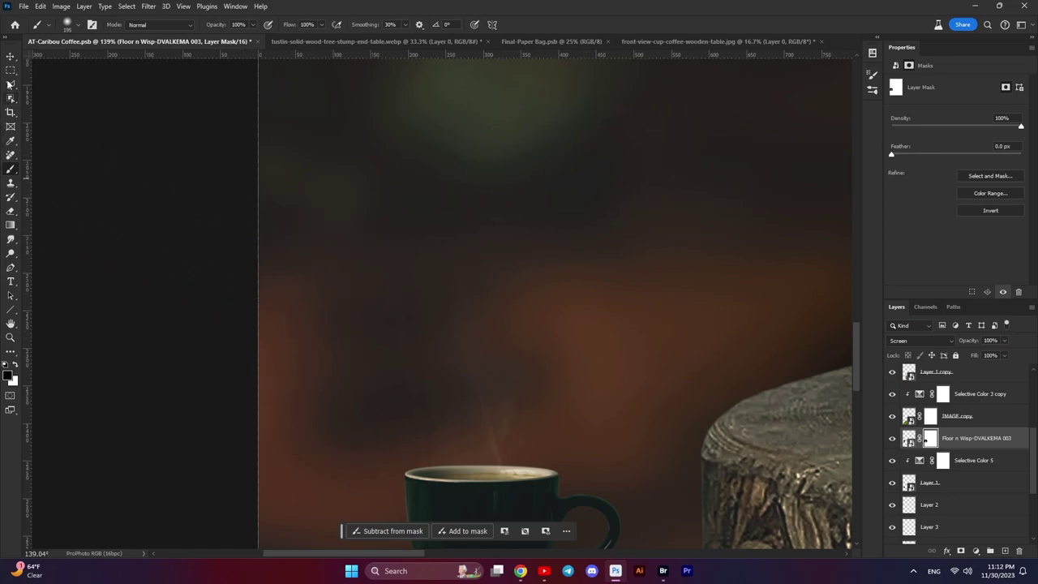
- Toggle the masked steam's visibility to compare, then bring up Adobe Bridge's Caribou Coffee folder
{"action": "left_click", "coordinate": [10, 57]}
{"action": "left_click", "coordinate": [892, 439]}
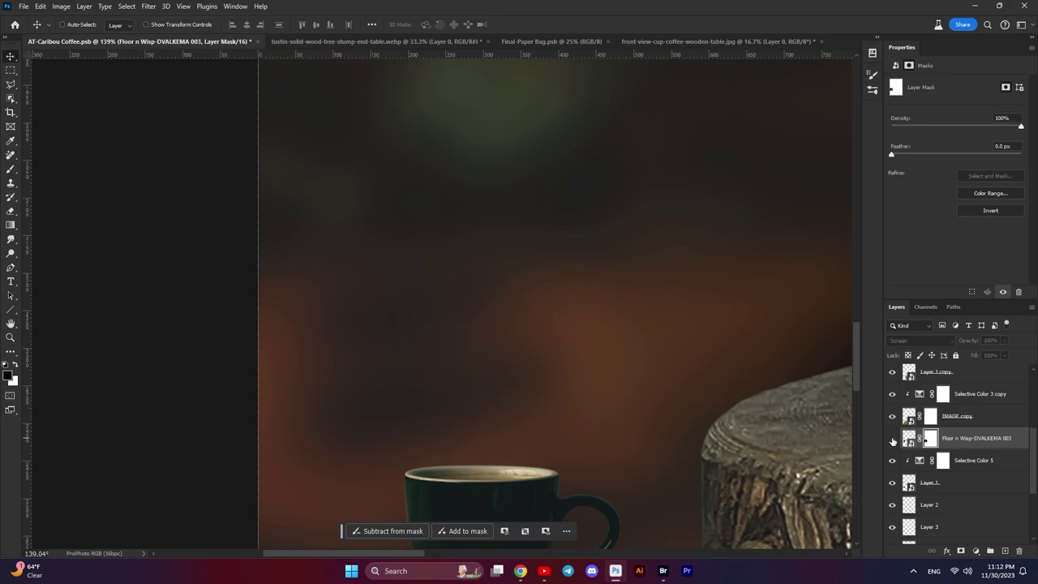
{"action": "left_click", "coordinate": [893, 439]}
{"action": "left_click_drag", "start_coordinate": [492, 406], "coordinate": [420, 340]}
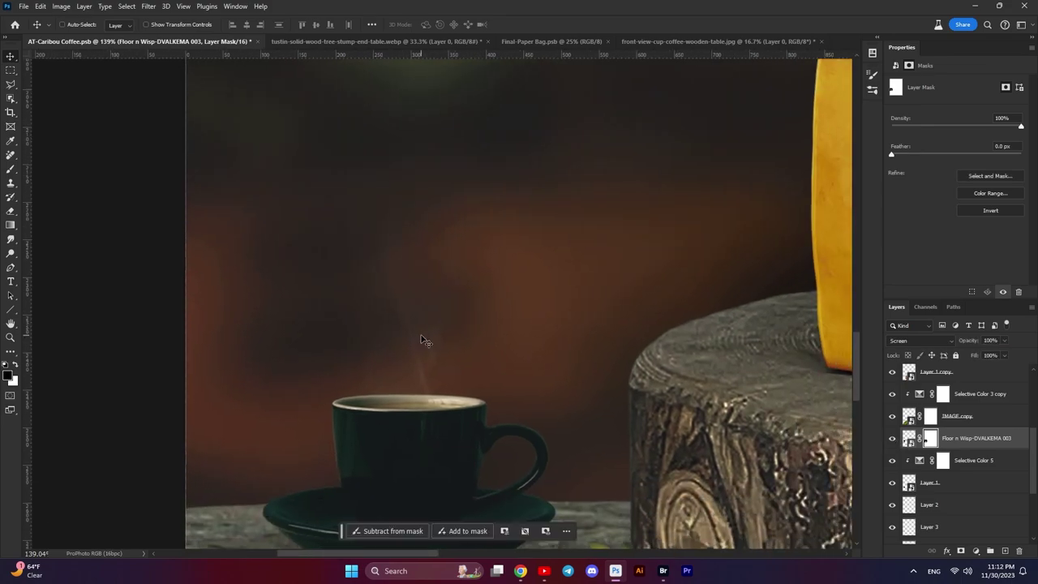
{"action": "left_click", "coordinate": [663, 570]}
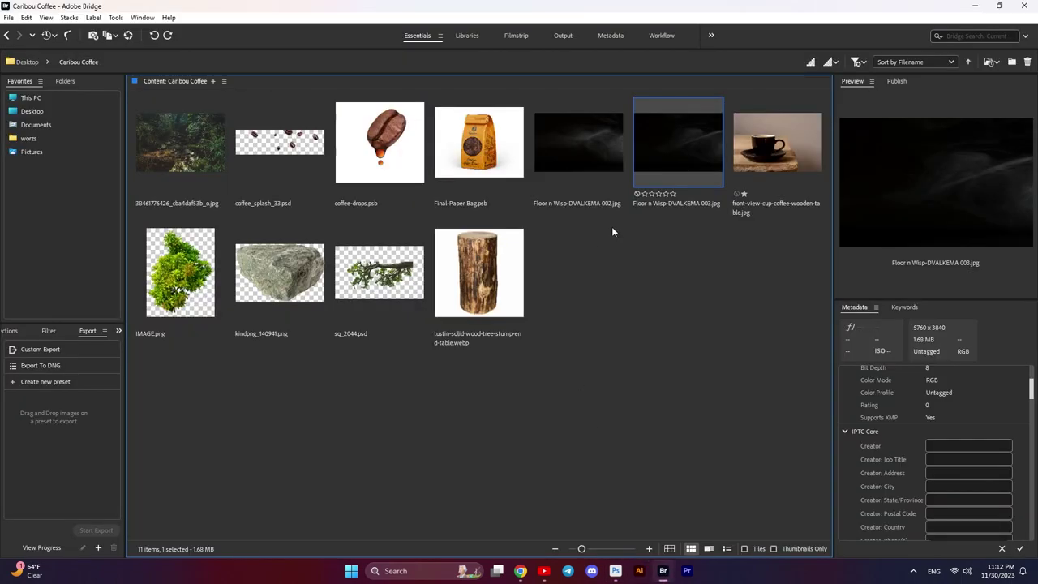
- Place Floor n Wisp 002.jpg from Bridge and rotate it 90°
{"action": "mouse_move", "coordinate": [595, 141]}
{"action": "left_mouse_down"}
{"action": "mouse_move", "coordinate": [614, 575]}
{"action": "mouse_move", "coordinate": [510, 304]}
{"action": "left_mouse_up"}
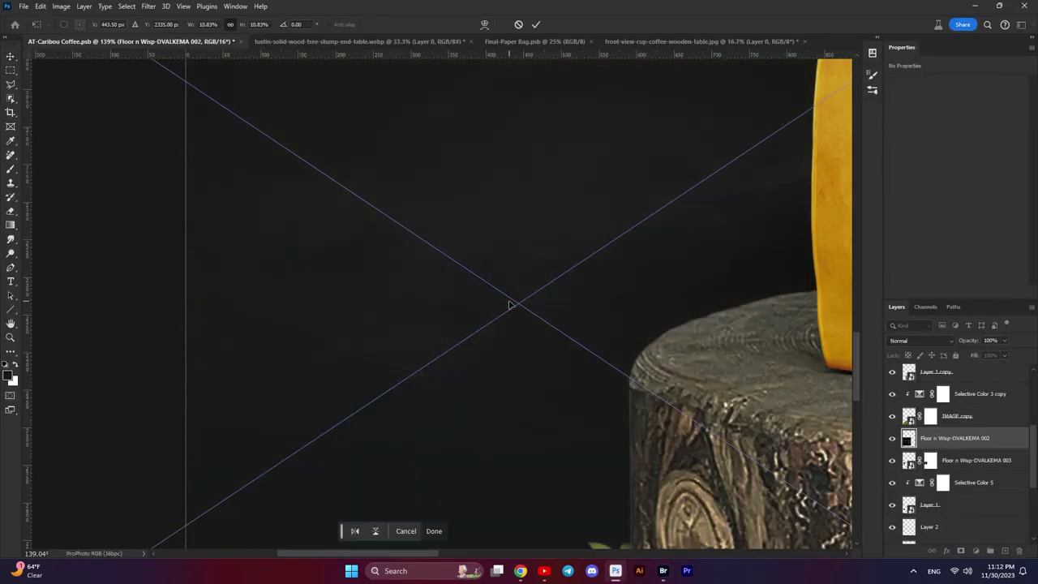
{"action": "scroll", "coordinate": [510, 304], "scroll_direction": "down", "scroll_amount": 5}
{"action": "scroll", "coordinate": [495, 316], "scroll_direction": "down", "scroll_amount": 5}
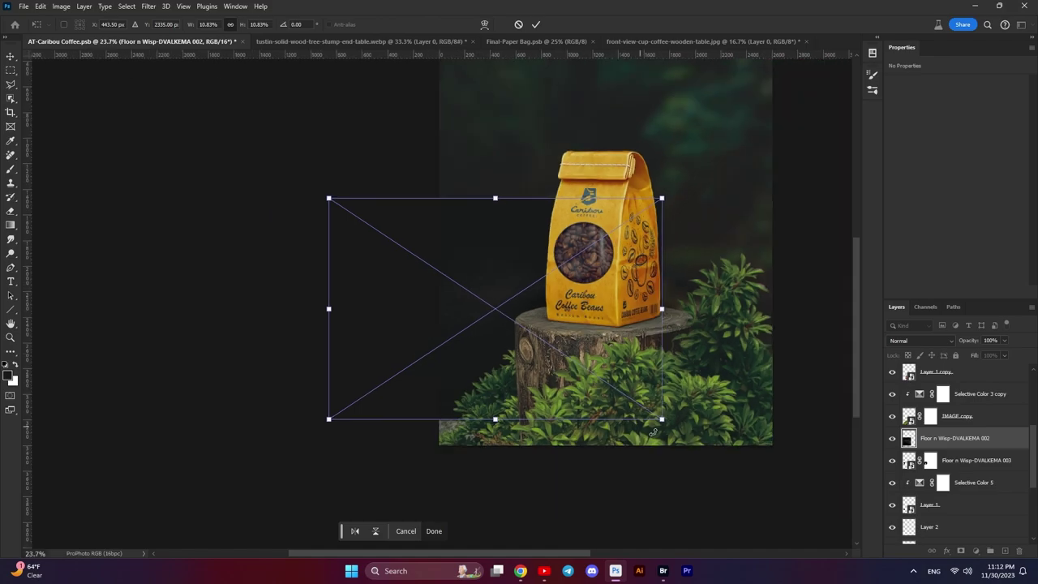
{"action": "left_click_drag", "start_coordinate": [675, 432], "coordinate": [412, 424]}
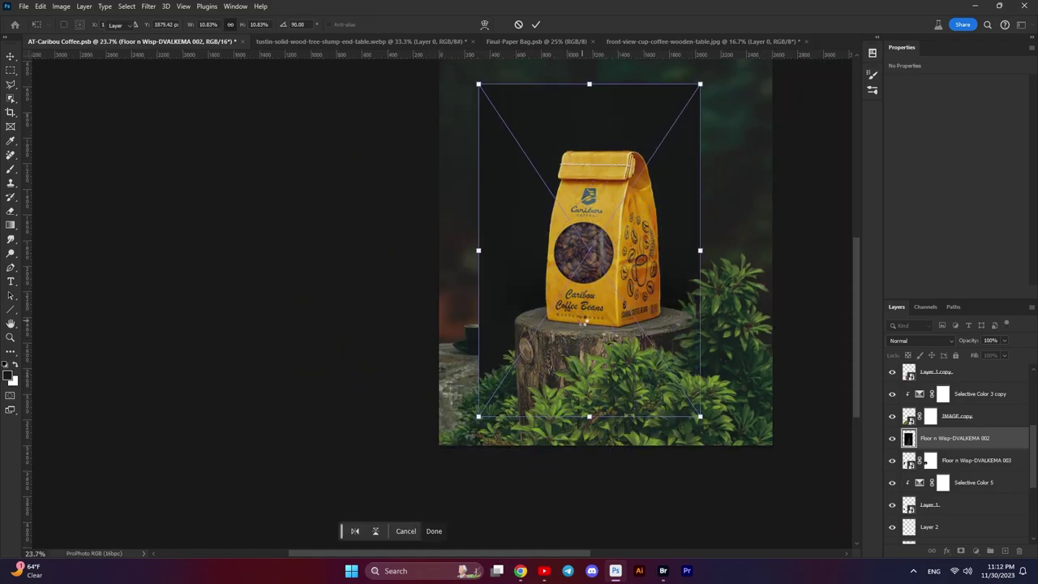
{"action": "key", "text": "Return"}
- Scale the placed wisp image down so it sits above the coffee cup
{"action": "key", "text": "ctrl+t"}
{"action": "mouse_move", "coordinate": [702, 84]}
{"action": "left_mouse_down"}
{"action": "mouse_move", "coordinate": [505, 326]}
{"action": "mouse_move", "coordinate": [483, 272]}
{"action": "left_mouse_up"}
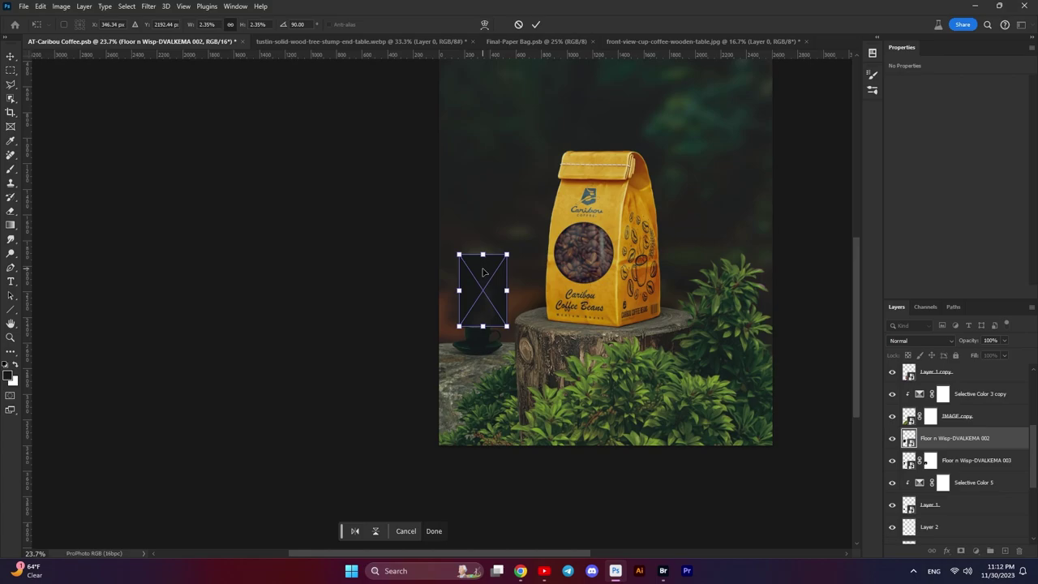
{"action": "key", "text": "Return"}
{"action": "scroll", "coordinate": [484, 276], "scroll_direction": "up", "scroll_amount": 2}
{"action": "scroll", "coordinate": [490, 291], "scroll_direction": "up", "scroll_amount": 3}
- Set the Floor n Wisp-DVALKEMA 002 layer's blending mode to Screen
{"action": "scroll", "coordinate": [494, 302], "scroll_direction": "up", "scroll_amount": 2}
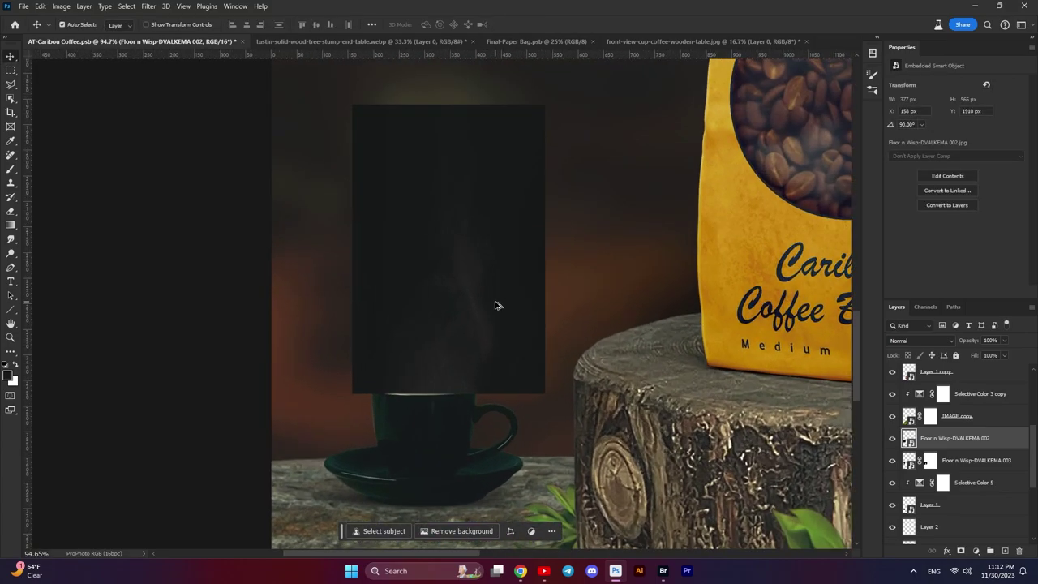
{"action": "scroll", "coordinate": [495, 303], "scroll_direction": "up", "scroll_amount": 1}
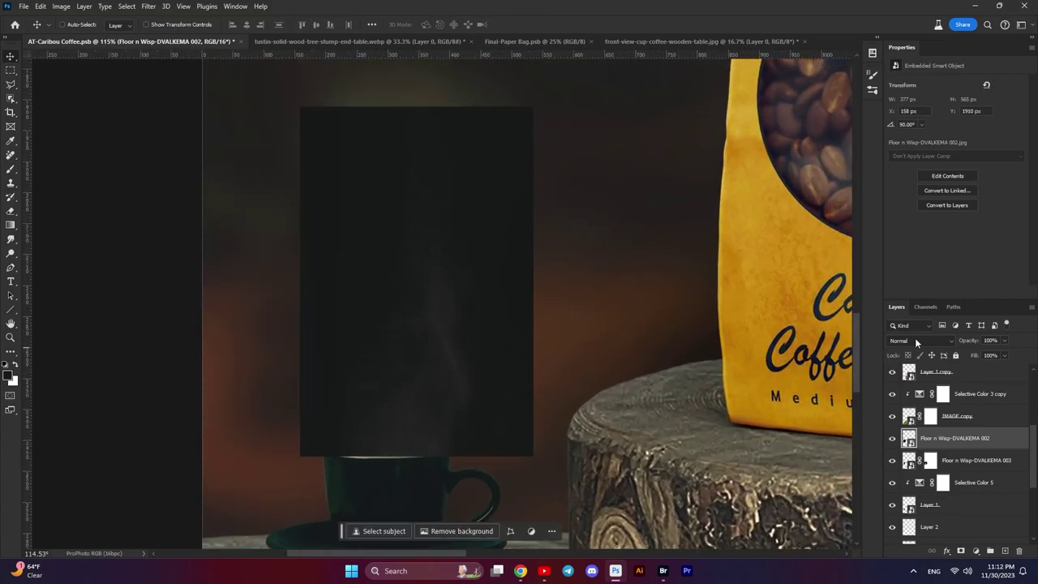
{"action": "left_click", "coordinate": [914, 340]}
{"action": "left_click", "coordinate": [904, 354]}
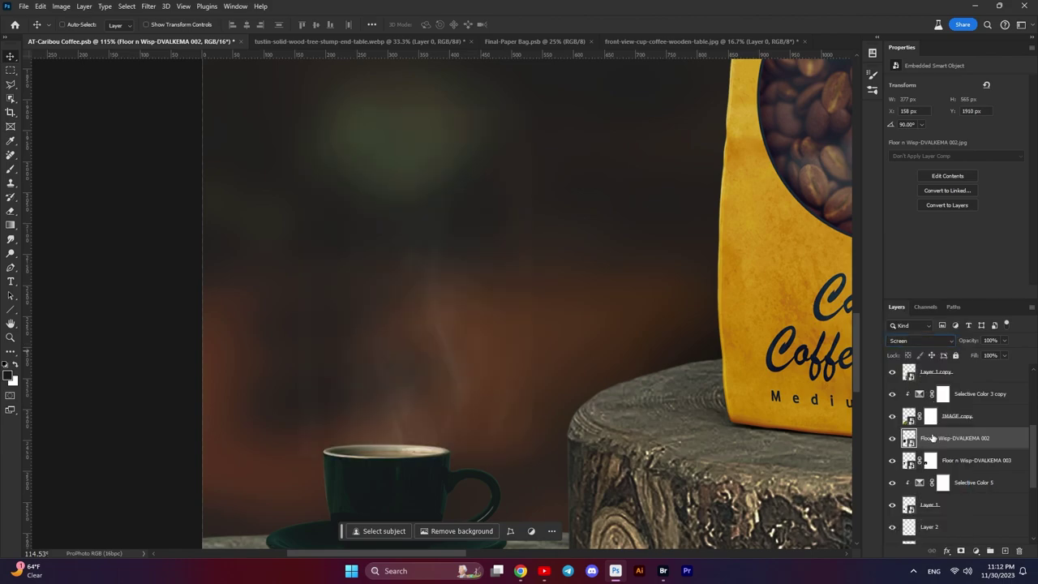
- Shrink the wisp, taper its base to the cup rim, and add a layer mask
{"action": "key", "text": "ctrl+t"}
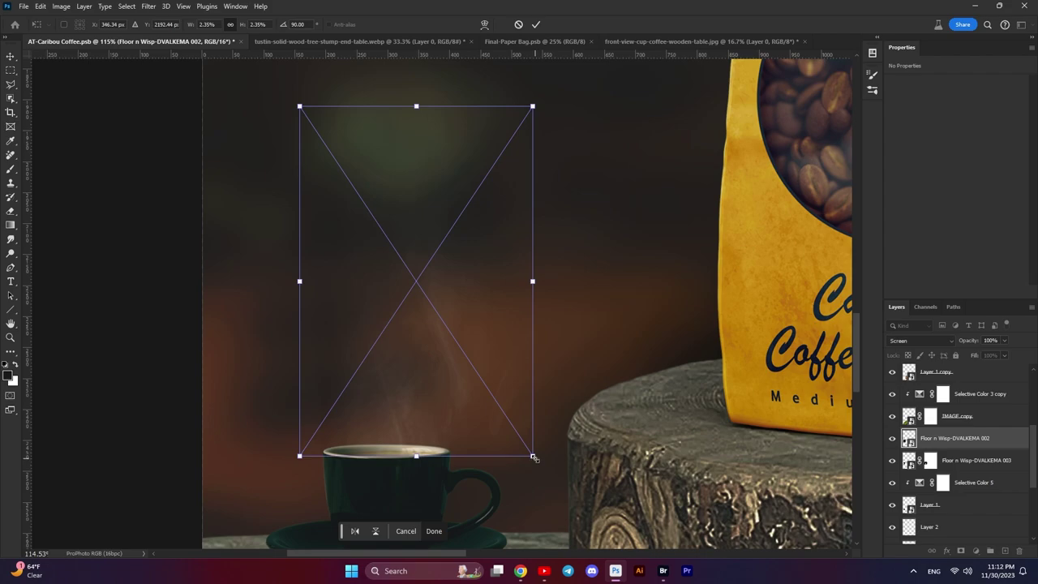
{"action": "left_click_drag", "start_coordinate": [534, 104], "coordinate": [461, 211]}
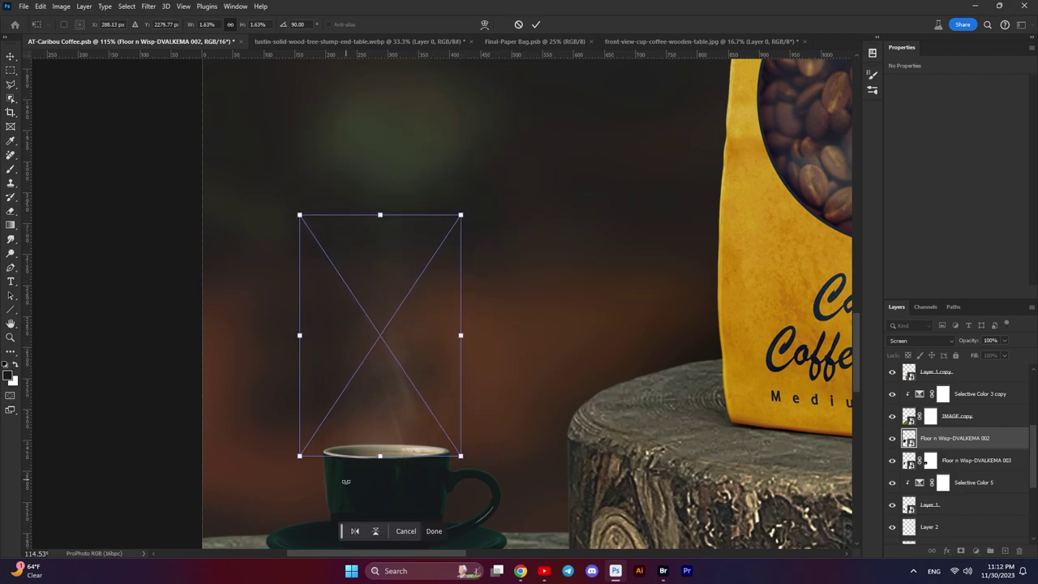
{"action": "scroll", "coordinate": [377, 478], "scroll_direction": "up", "scroll_amount": 3}
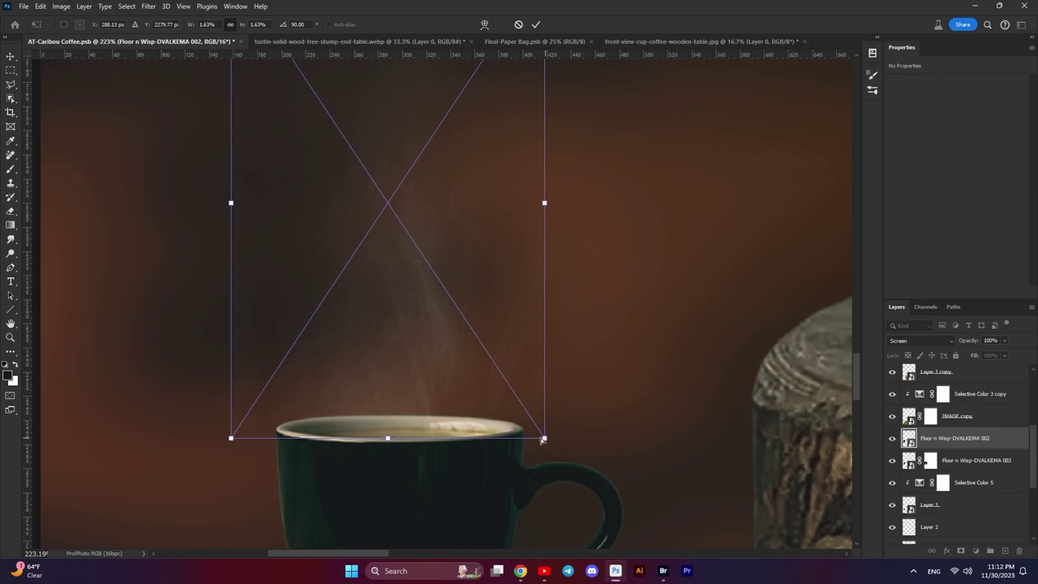
{"action": "mouse_move", "coordinate": [545, 438]}
{"action": "left_mouse_down"}
{"action": "mouse_move", "coordinate": [473, 438]}
{"action": "mouse_move", "coordinate": [432, 419]}
{"action": "left_mouse_up"}
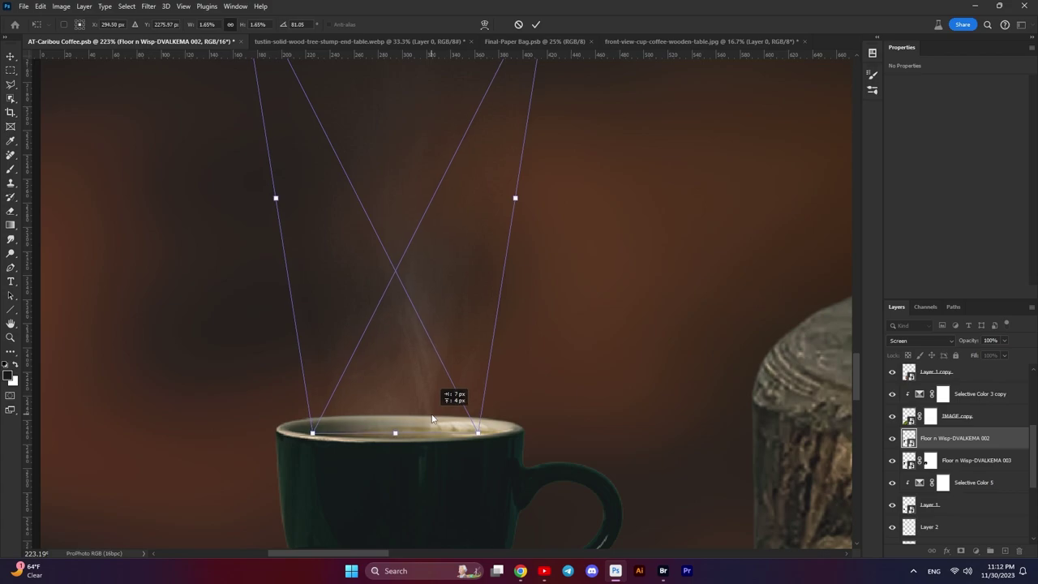
{"action": "key", "text": "Return"}
{"action": "scroll", "coordinate": [432, 409], "scroll_direction": "down", "scroll_amount": 3}
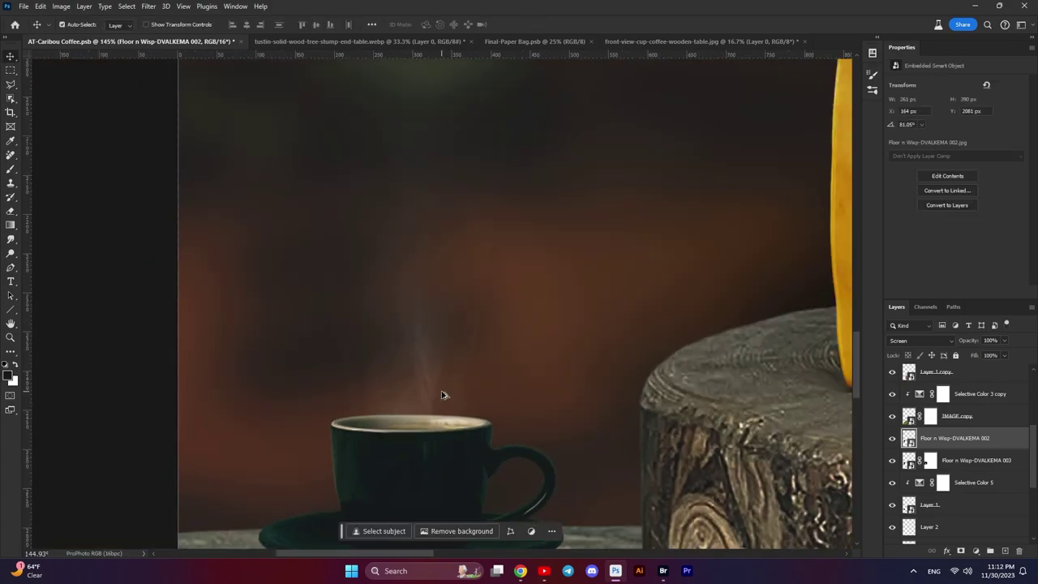
{"action": "scroll", "coordinate": [442, 395], "scroll_direction": "down", "scroll_amount": 1}
{"action": "left_click_drag", "start_coordinate": [440, 378], "coordinate": [453, 376]}
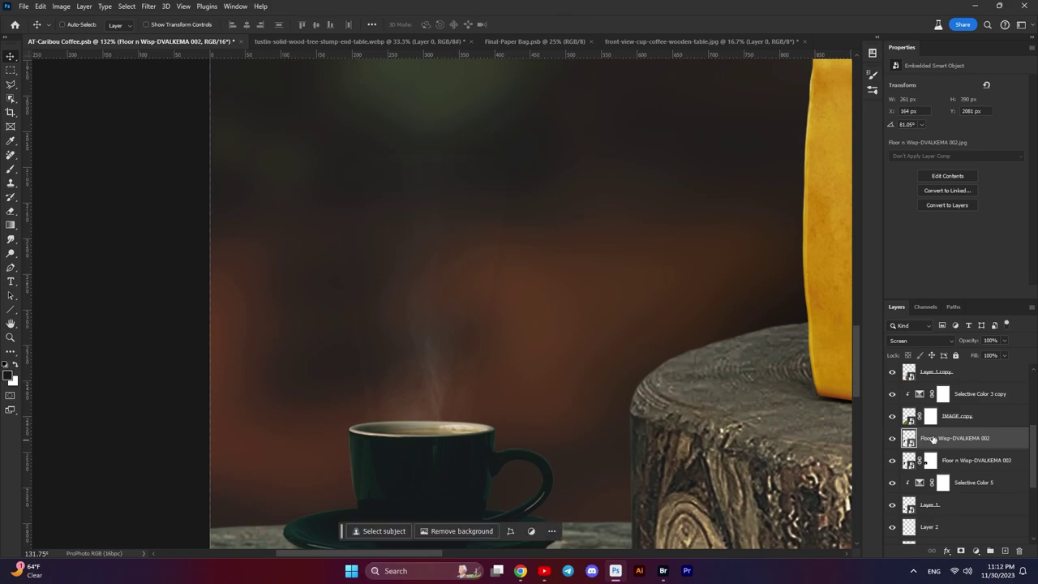
{"action": "left_click", "coordinate": [962, 551]}
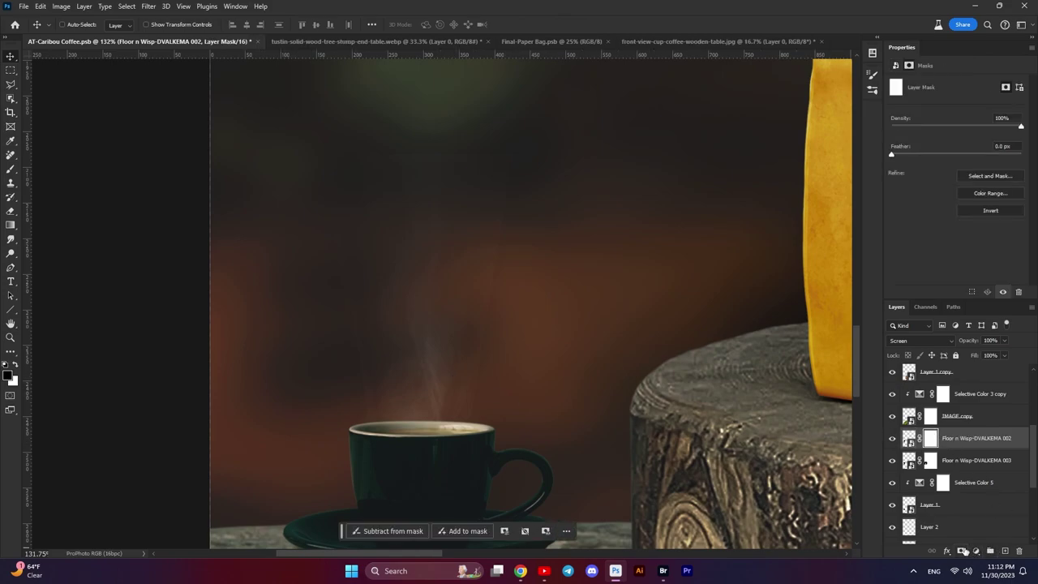
- Set up a roughly 150 px brush and paint black on the Floor n Wisp 002 mask
{"action": "left_click", "coordinate": [10, 169]}
{"action": "scroll", "coordinate": [519, 397], "scroll_direction": "up", "scroll_amount": 1}
{"action": "scroll", "coordinate": [519, 397], "scroll_direction": "up", "scroll_amount": 1}
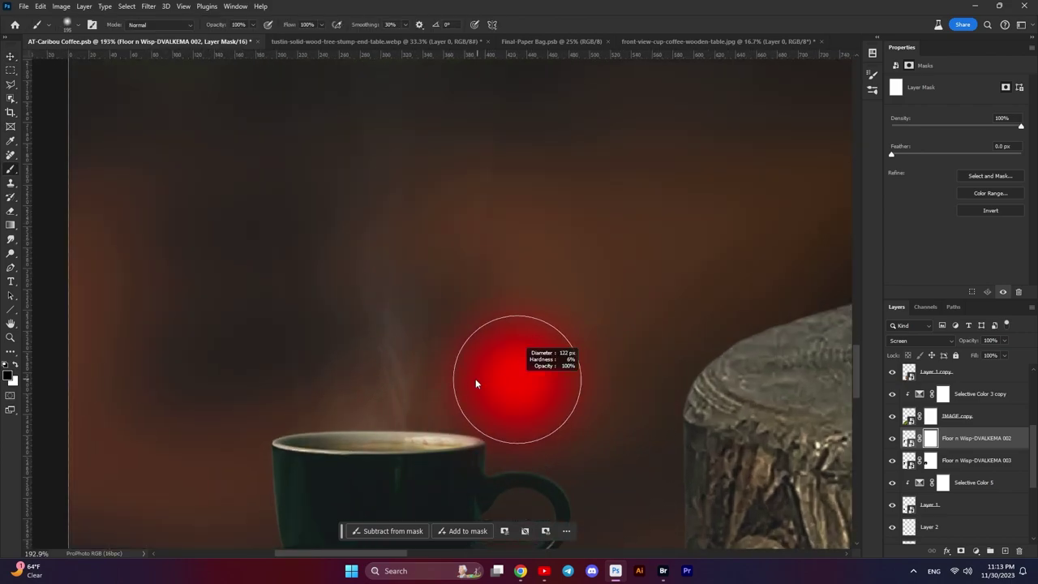
{"action": "left_click_drag", "start_coordinate": [475, 378], "coordinate": [459, 378]}
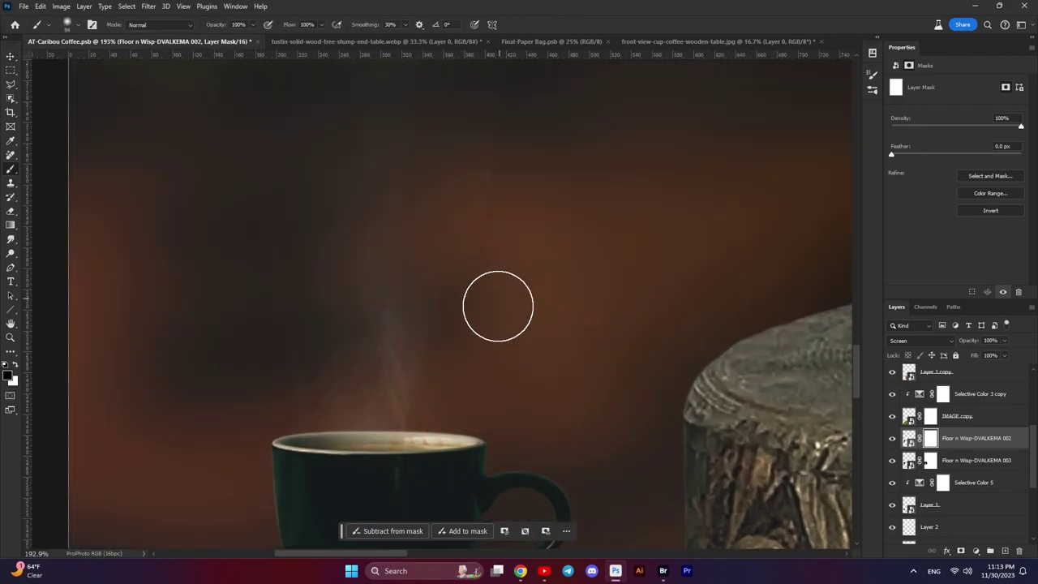
{"action": "scroll", "coordinate": [552, 212], "scroll_direction": "down", "scroll_amount": 3}
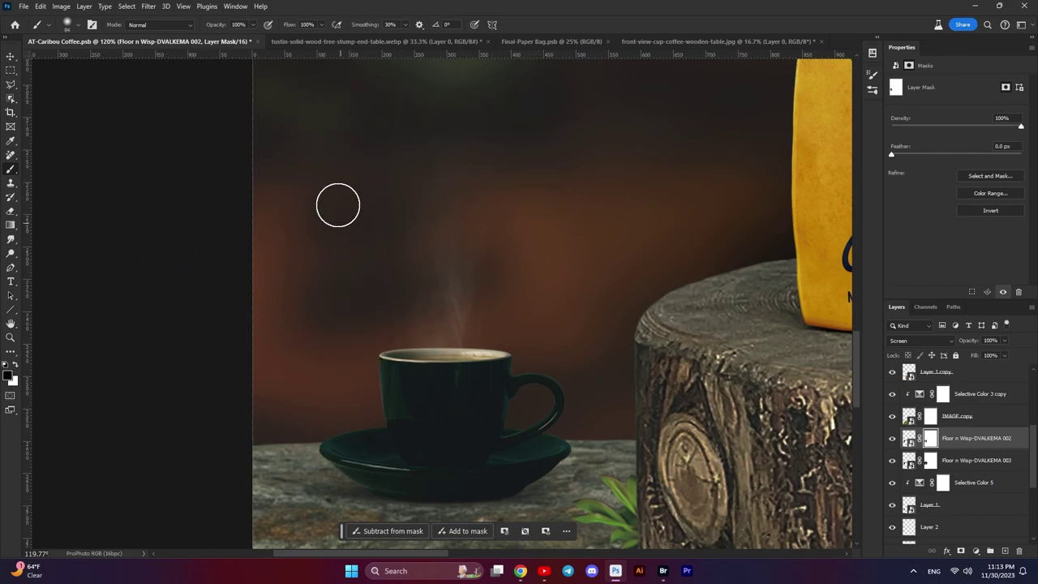
{"action": "scroll", "coordinate": [340, 155], "scroll_direction": "down", "scroll_amount": 2}
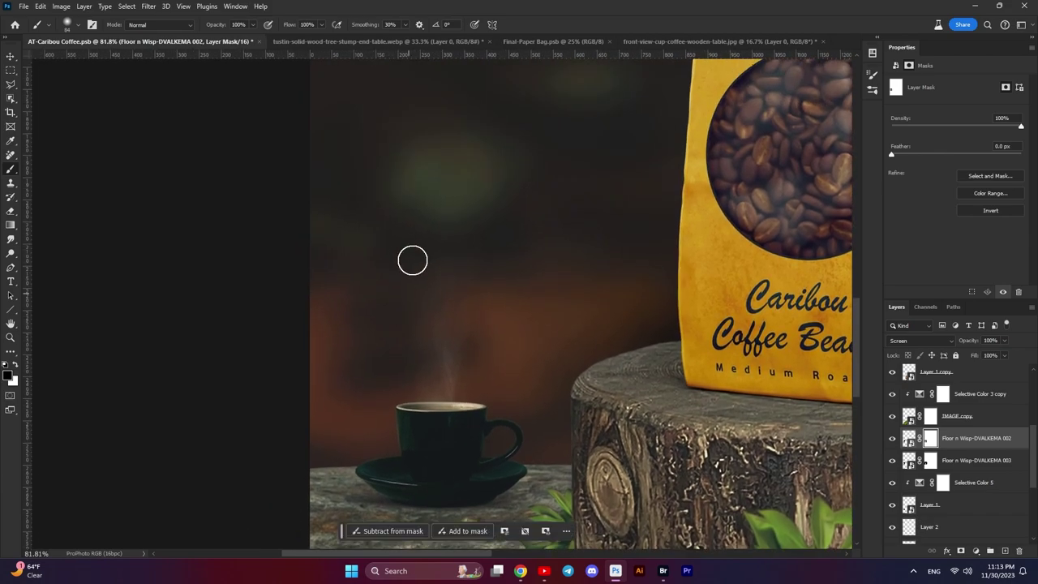
{"action": "left_click_drag", "start_coordinate": [411, 261], "coordinate": [417, 243]}
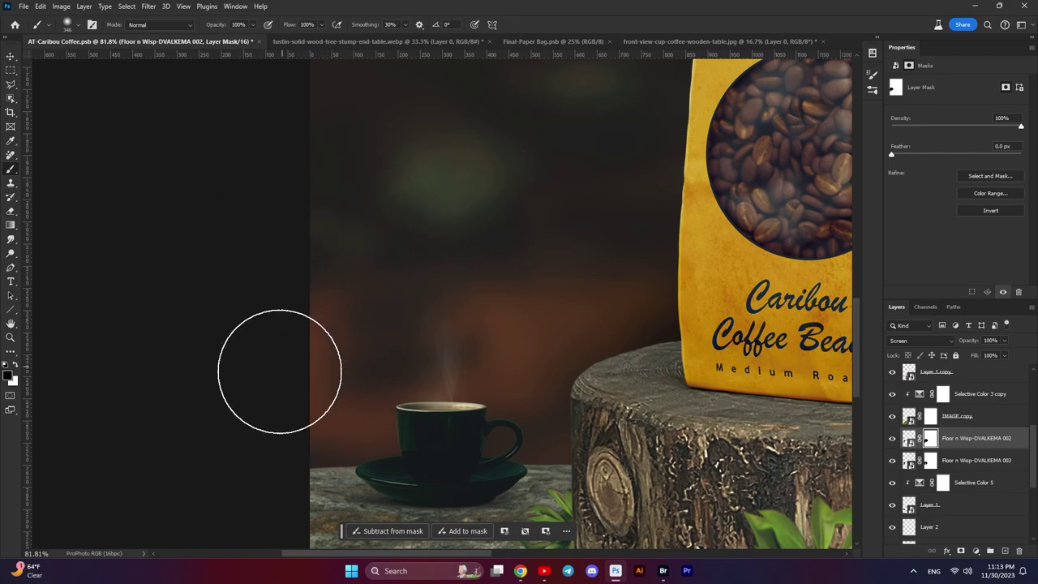
- Toggle the Floor n Wisp layer to compare and re-centre the image
{"action": "left_click", "coordinate": [12, 59]}
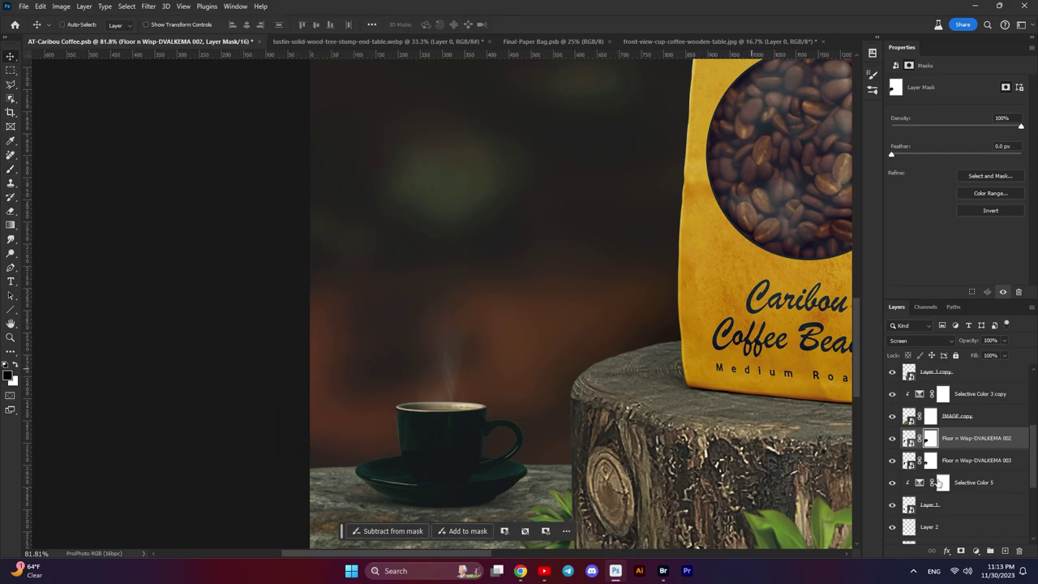
{"action": "left_click", "coordinate": [892, 438]}
{"action": "left_click", "coordinate": [892, 438]}
{"action": "scroll", "coordinate": [518, 403], "scroll_direction": "down", "scroll_amount": 3}
{"action": "scroll", "coordinate": [515, 389], "scroll_direction": "down", "scroll_amount": 2}
{"action": "left_click_drag", "start_coordinate": [513, 383], "coordinate": [377, 322]}
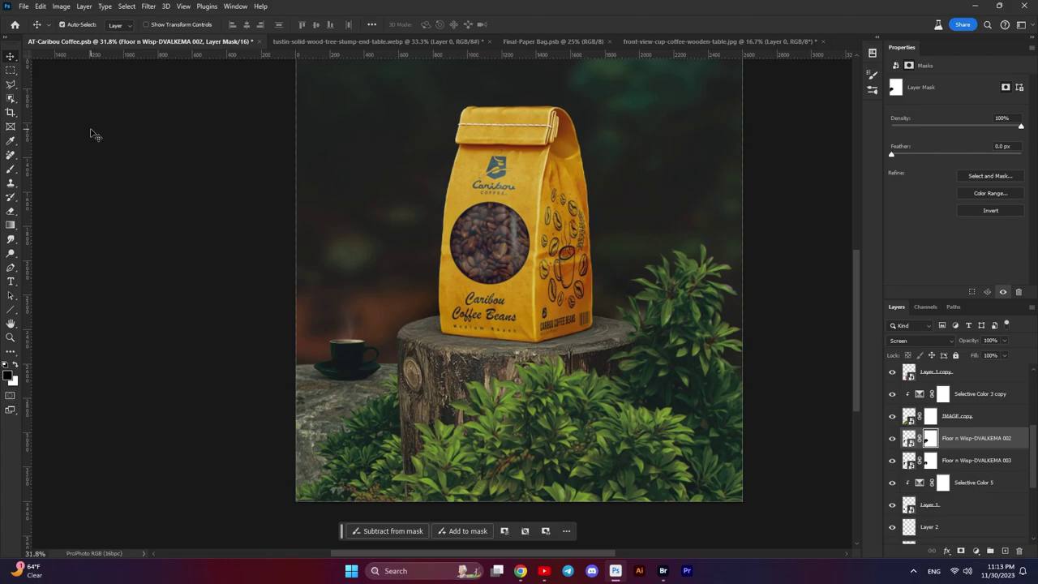
- Scroll the Layers panel and toggle the kindpng_140941 stone floor layer to compare
{"action": "scroll", "coordinate": [91, 134], "scroll_direction": "down", "scroll_amount": 1}
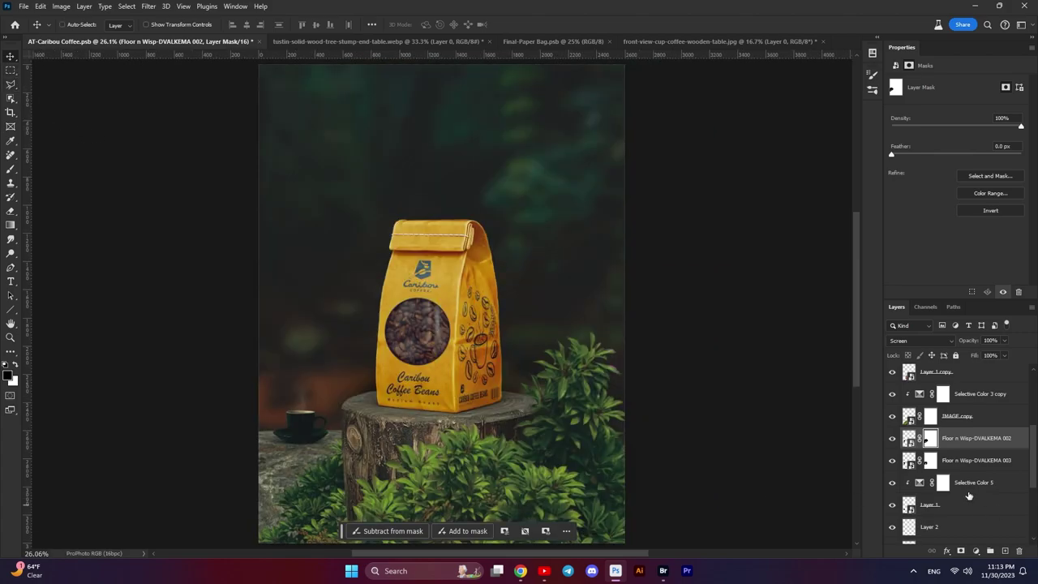
{"action": "scroll", "coordinate": [956, 482], "scroll_direction": "down", "scroll_amount": 1}
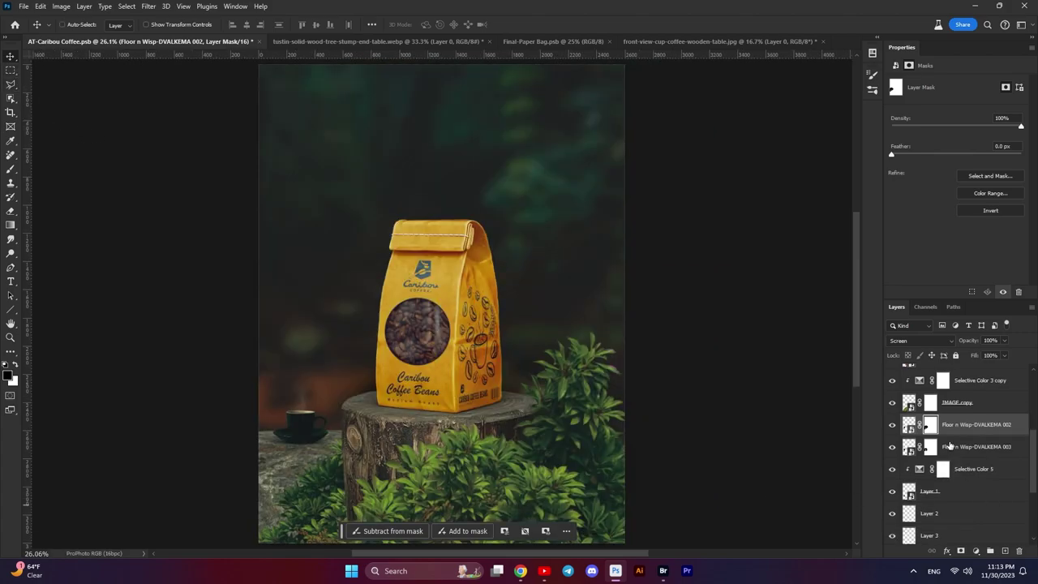
{"action": "scroll", "coordinate": [945, 448], "scroll_direction": "down", "scroll_amount": 1}
{"action": "scroll", "coordinate": [944, 455], "scroll_direction": "down", "scroll_amount": 2}
{"action": "scroll", "coordinate": [942, 467], "scroll_direction": "down", "scroll_amount": 2}
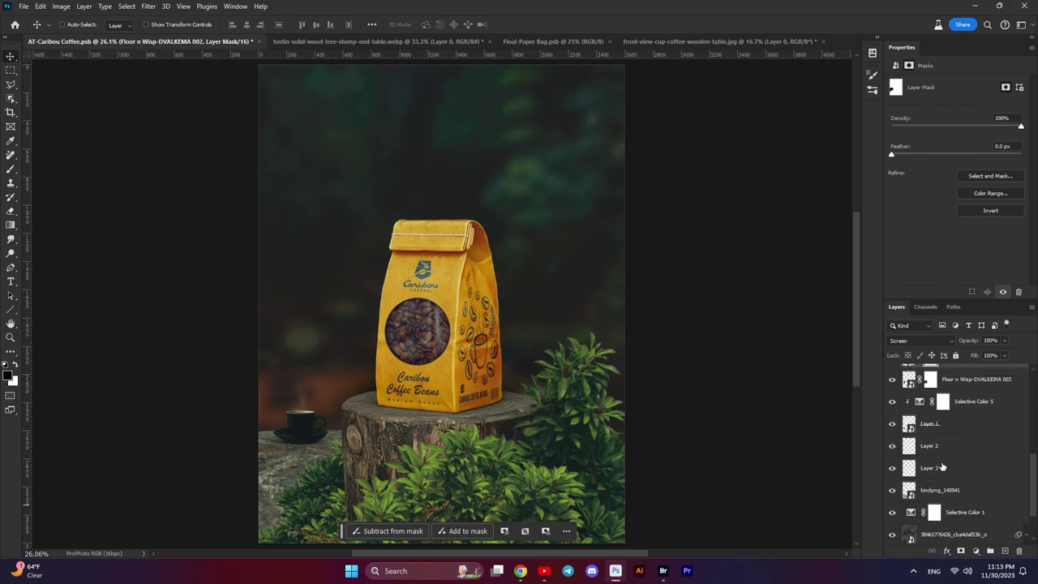
{"action": "left_click", "coordinate": [891, 492]}
{"action": "left_click", "coordinate": [891, 492]}
{"action": "left_click", "coordinate": [891, 493]}
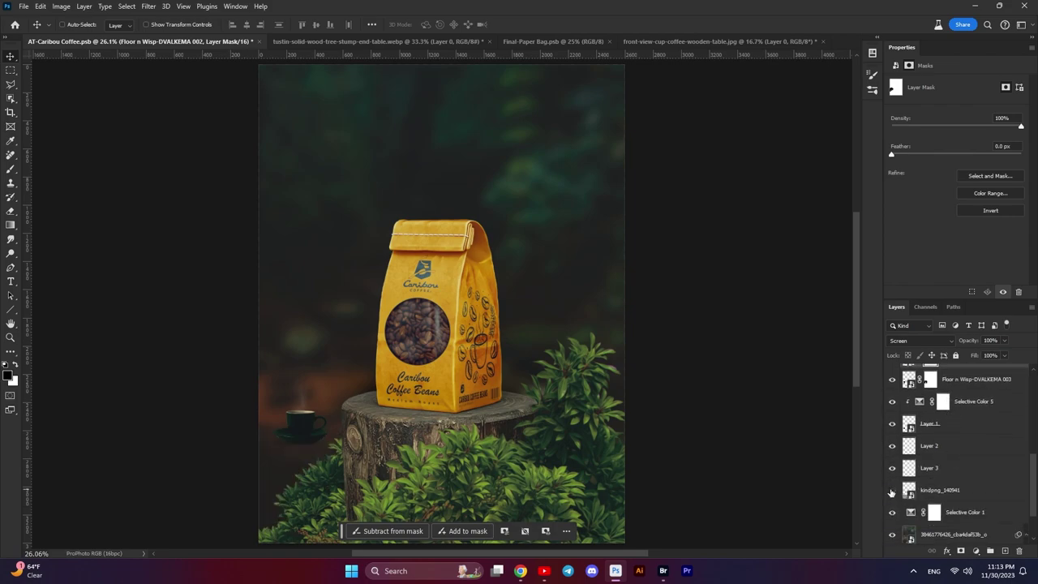
{"action": "left_click", "coordinate": [891, 492]}
- Add a Selective Color adjustment above kindpng_140941 with Neutrals Cyan at +1
{"action": "left_click", "coordinate": [932, 491]}
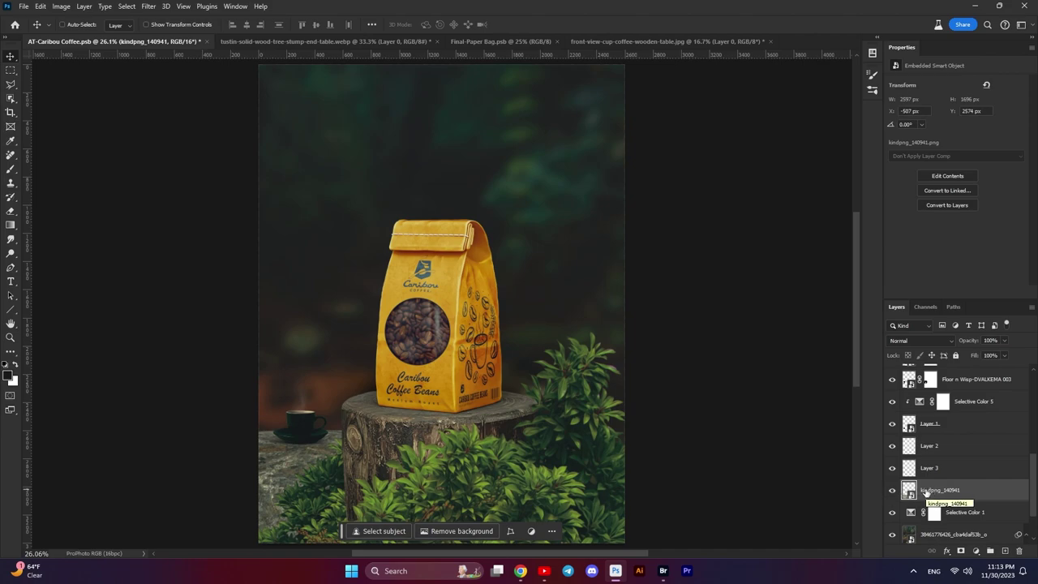
{"action": "left_click", "coordinate": [975, 551]}
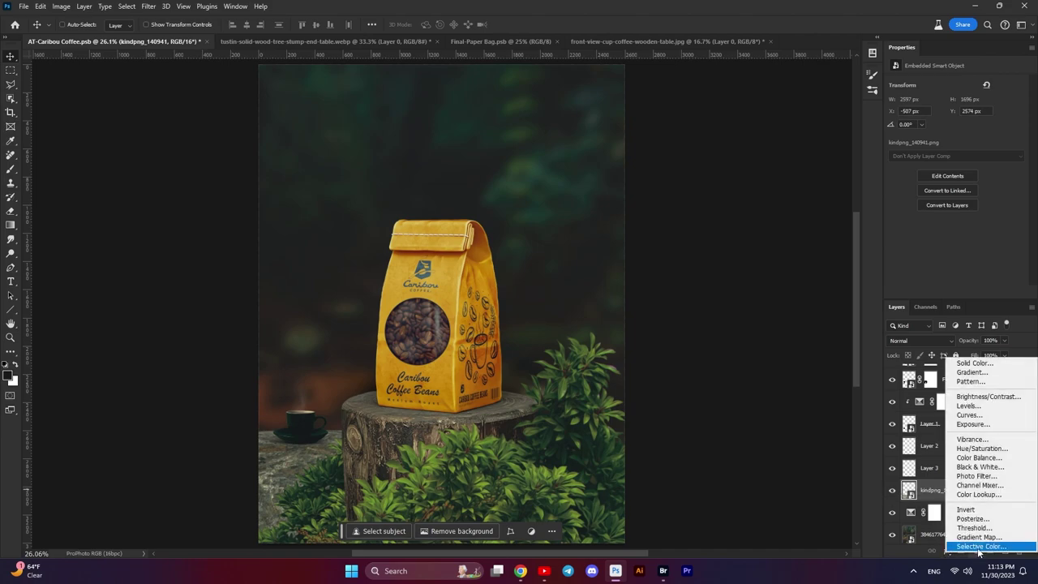
{"action": "left_click", "coordinate": [981, 546]}
{"action": "left_click", "coordinate": [941, 95]}
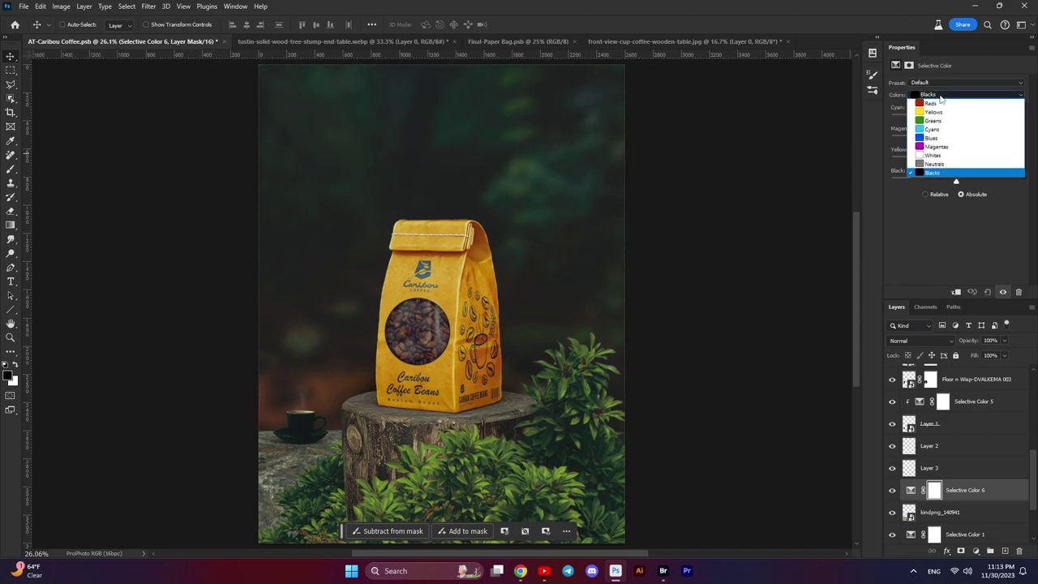
{"action": "left_click", "coordinate": [953, 165]}
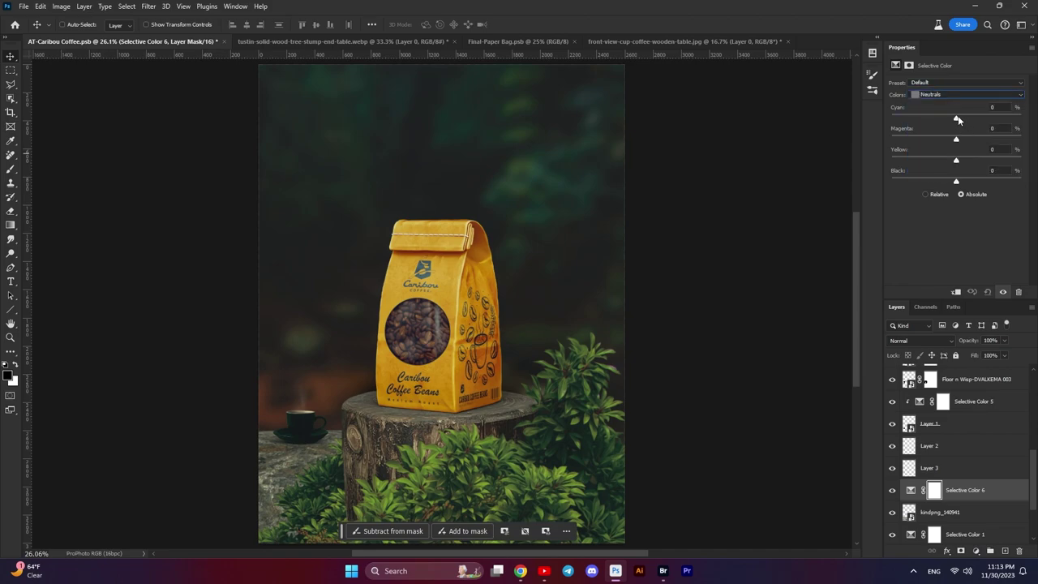
{"action": "left_click_drag", "start_coordinate": [956, 118], "coordinate": [958, 119]}
- Toggle Selective Color 6 to compare, then reselect the kindpng_140941 layer
{"action": "left_click", "coordinate": [892, 490]}
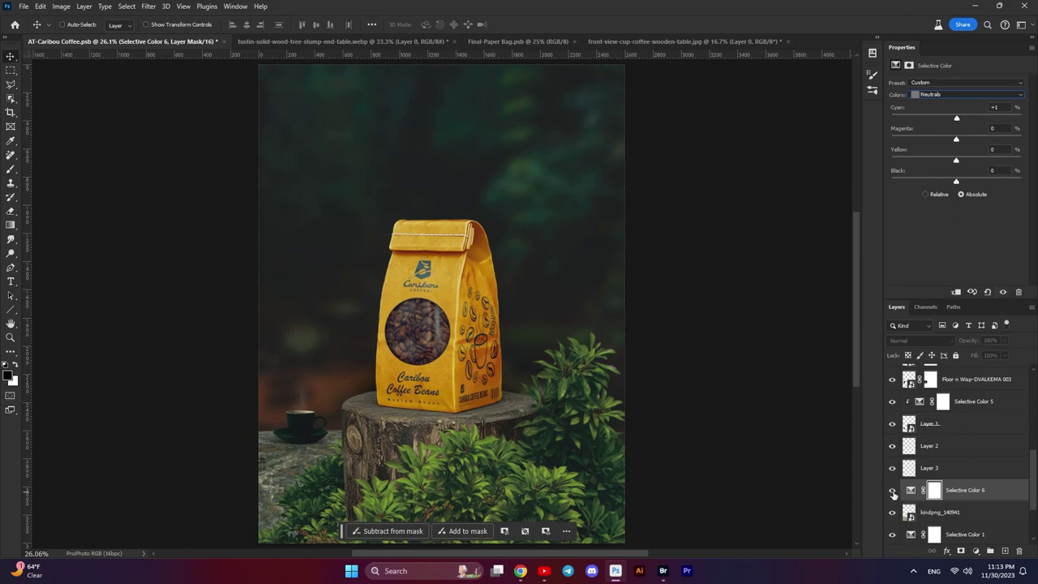
{"action": "left_click", "coordinate": [892, 491]}
{"action": "left_click_drag", "start_coordinate": [486, 414], "coordinate": [520, 363]}
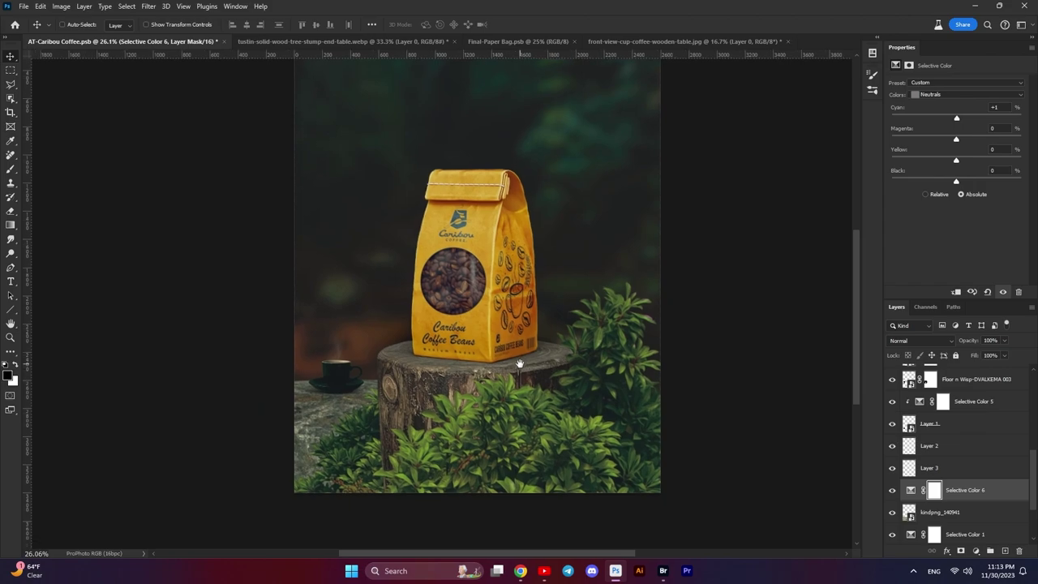
{"action": "left_click", "coordinate": [947, 518]}
- Apply a small-radius Gaussian Blur smart filter to the kindpng_140941 floor layer
{"action": "left_click", "coordinate": [893, 512]}
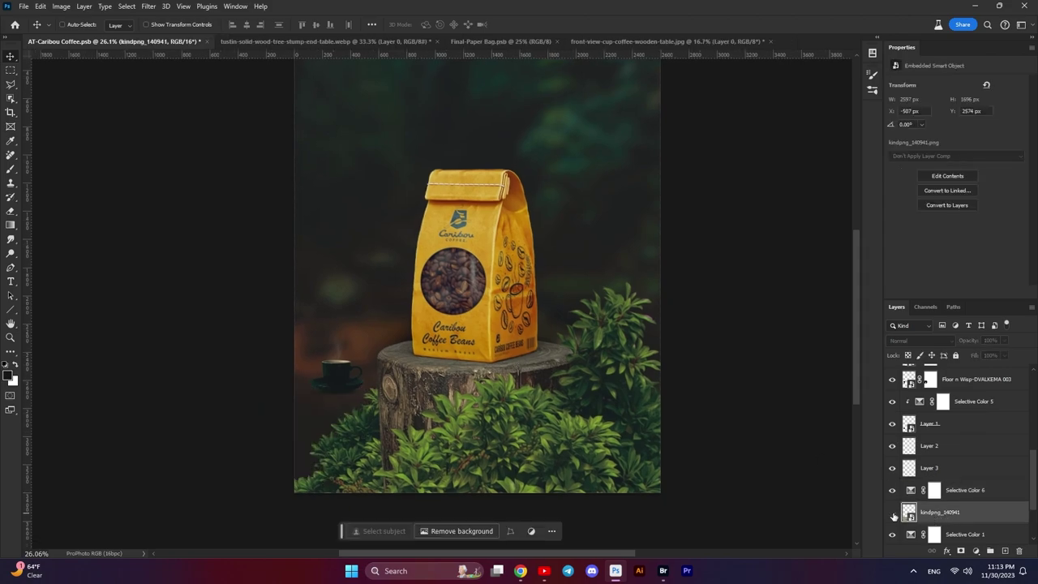
{"action": "left_click", "coordinate": [892, 512]}
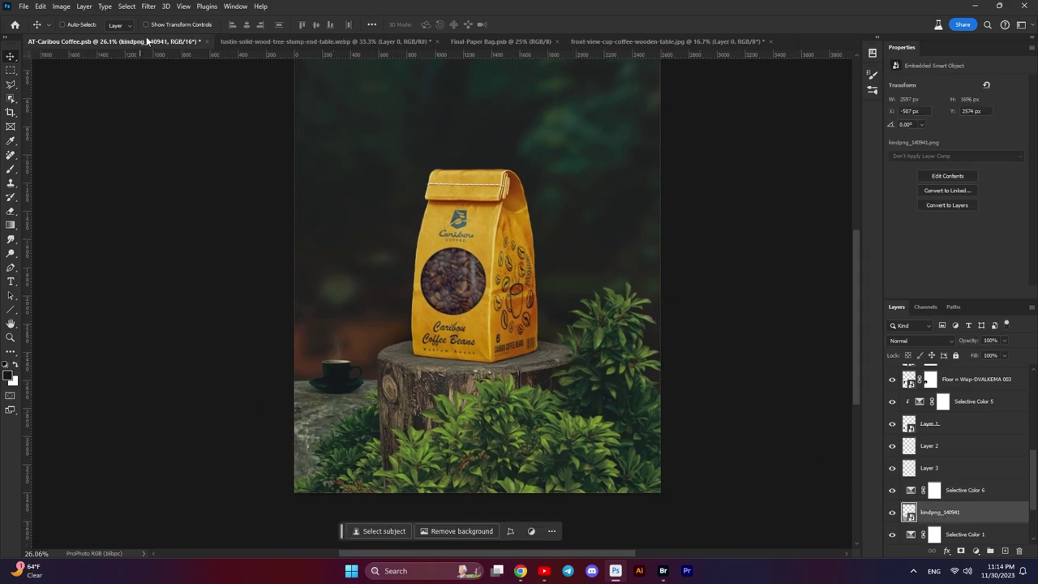
{"action": "left_click", "coordinate": [150, 7]}
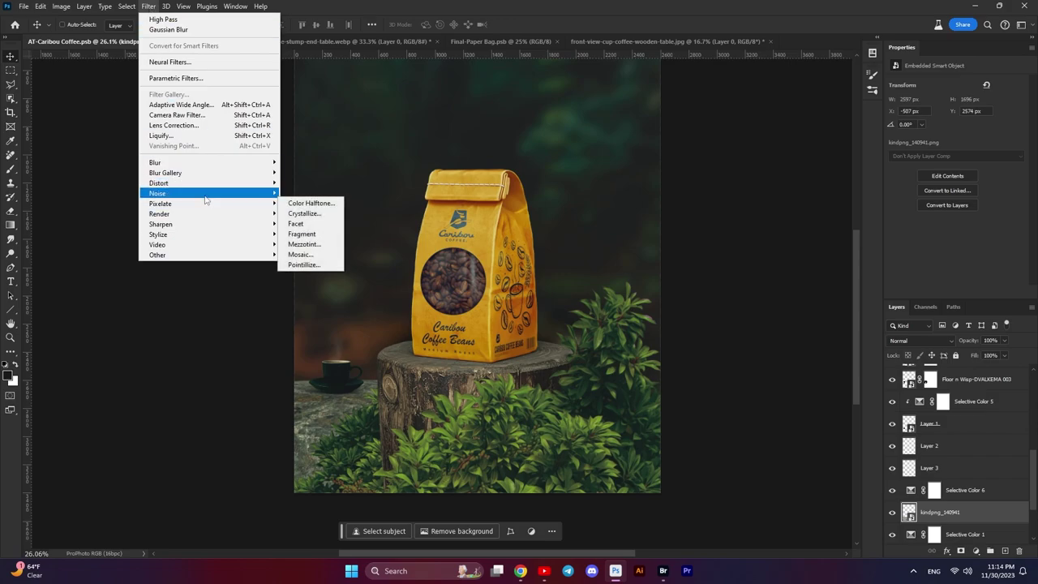
{"action": "mouse_move", "coordinate": [155, 162]}
{"action": "left_click", "coordinate": [312, 206]}
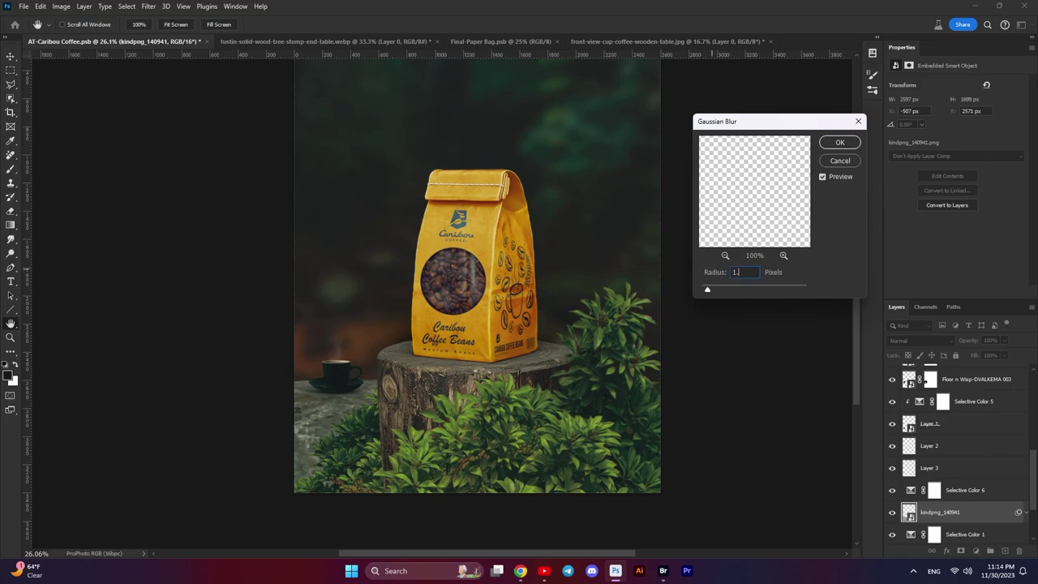
{"action": "key", "text": "Return"}
- Zoom and pan to review the softened rock across the whole composition
{"action": "scroll", "coordinate": [333, 418], "scroll_direction": "up", "scroll_amount": 3}
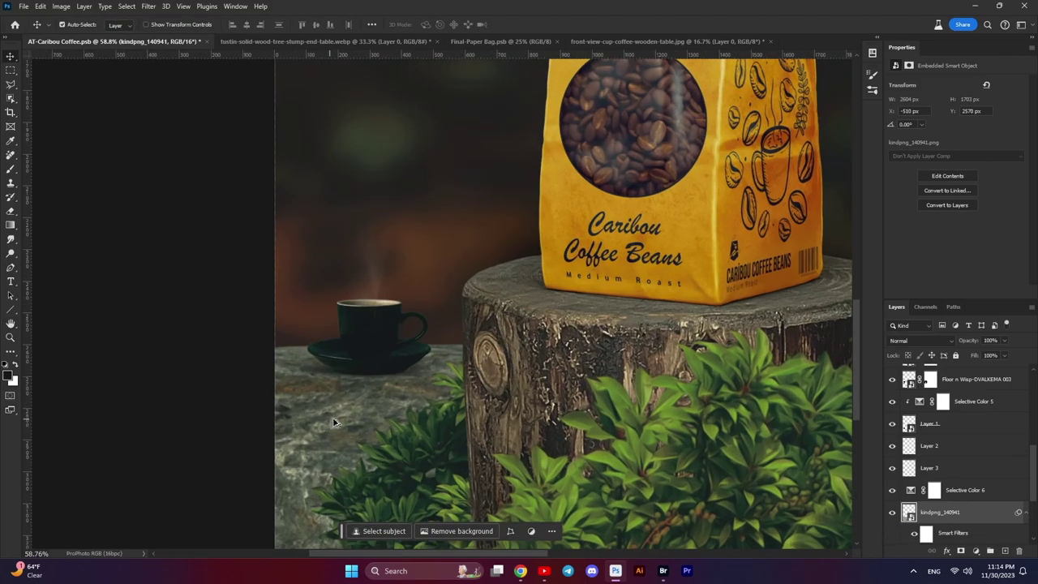
{"action": "scroll", "coordinate": [394, 394], "scroll_direction": "up", "scroll_amount": 2}
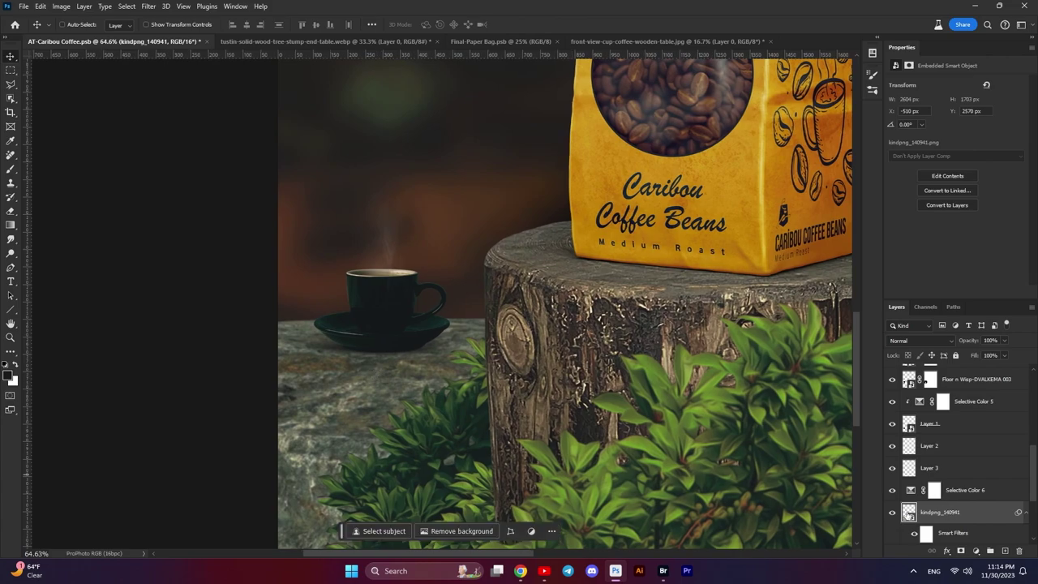
{"action": "scroll", "coordinate": [892, 517], "scroll_direction": "down", "scroll_amount": 1}
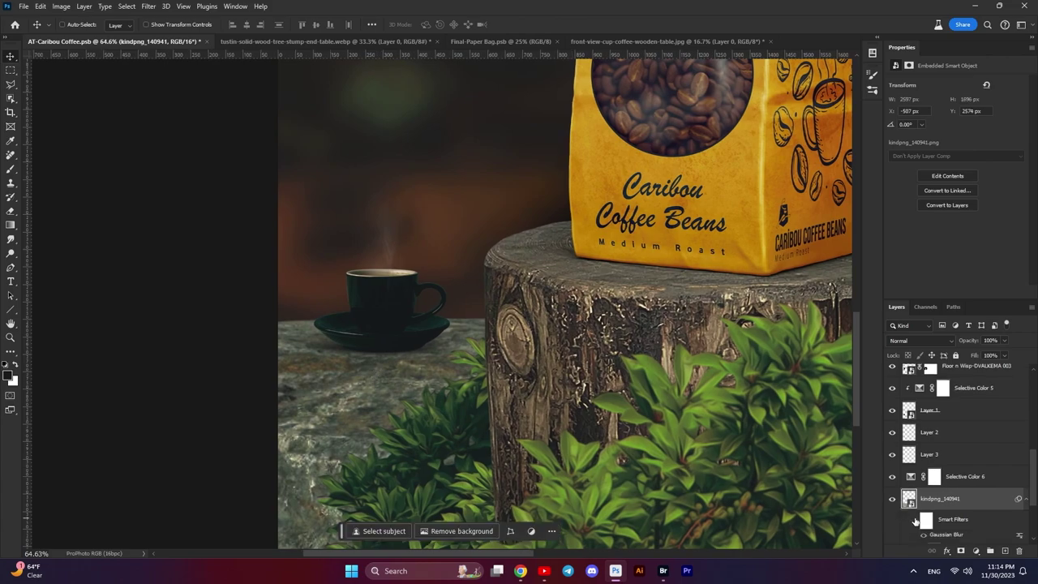
{"action": "scroll", "coordinate": [750, 438], "scroll_direction": "down", "scroll_amount": 1}
{"action": "scroll", "coordinate": [713, 426], "scroll_direction": "down", "scroll_amount": 1}
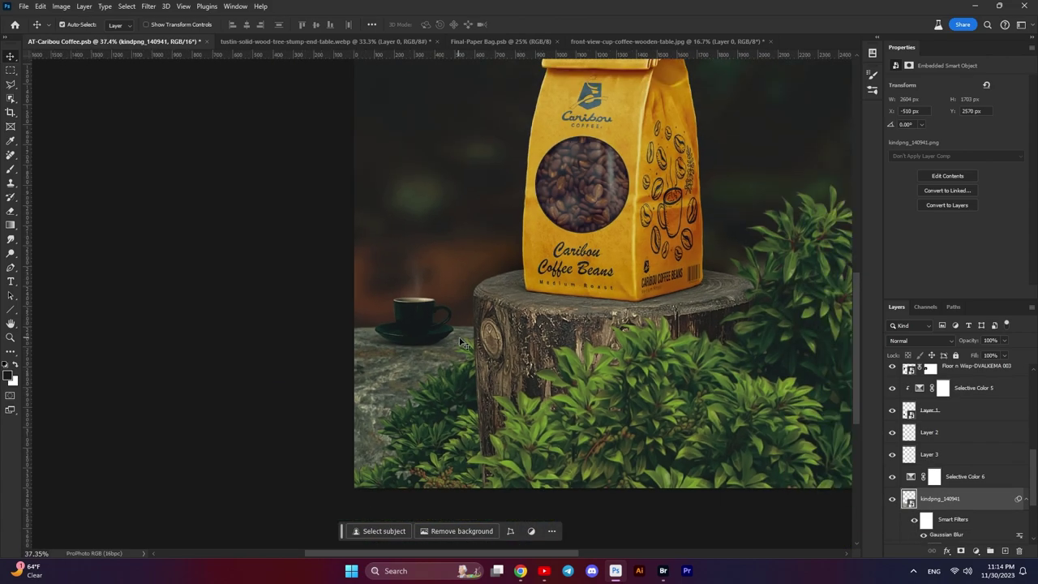
{"action": "scroll", "coordinate": [673, 413], "scroll_direction": "down", "scroll_amount": 1}
{"action": "scroll", "coordinate": [627, 398], "scroll_direction": "down", "scroll_amount": 1}
{"action": "left_click_drag", "start_coordinate": [627, 398], "coordinate": [684, 429]}
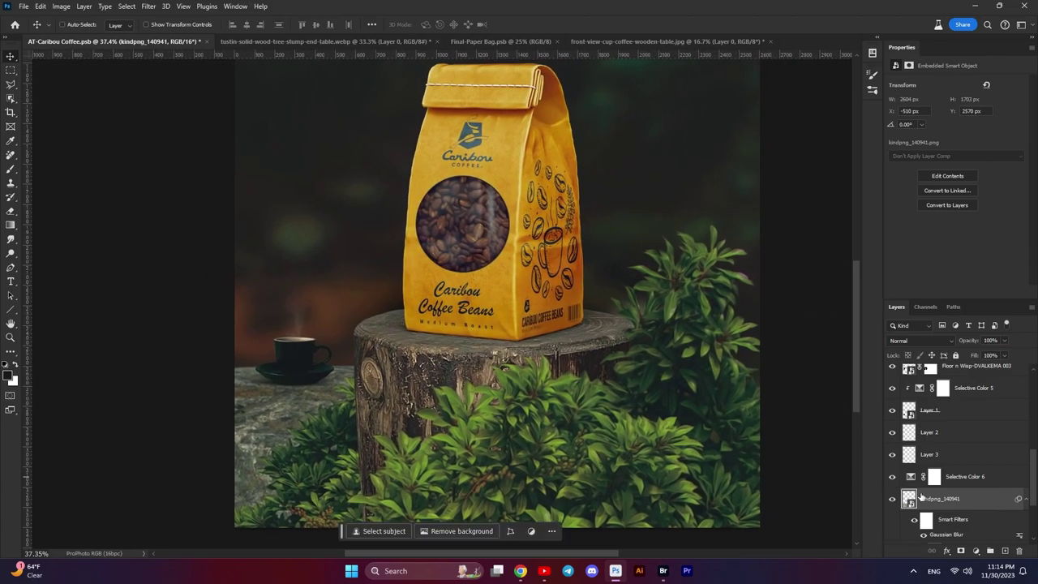
{"action": "scroll", "coordinate": [985, 521], "scroll_direction": "up", "scroll_amount": 1}
{"action": "scroll", "coordinate": [983, 519], "scroll_direction": "up", "scroll_amount": 1}
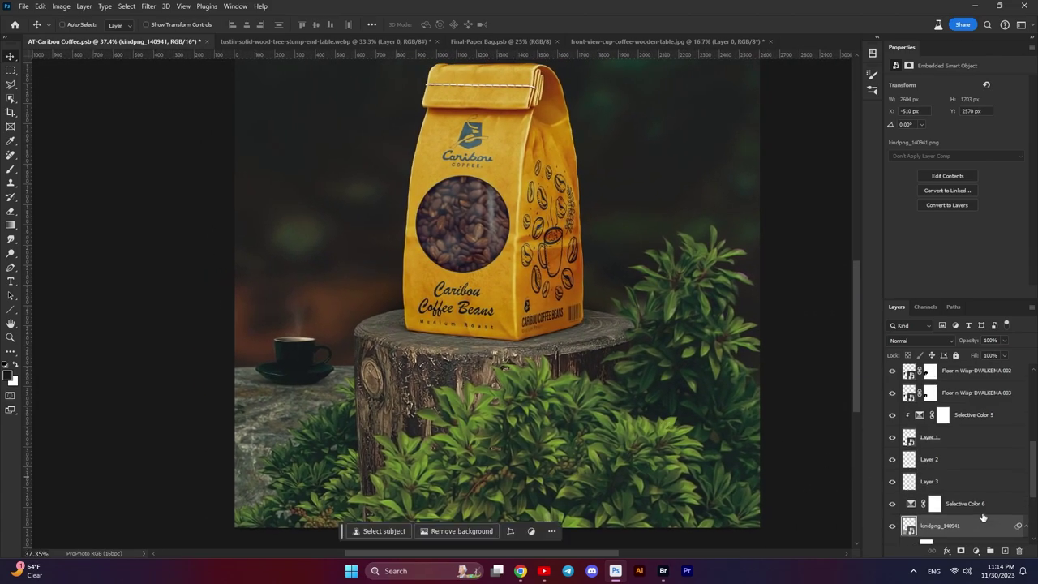
{"action": "scroll", "coordinate": [982, 516], "scroll_direction": "up", "scroll_amount": 1}
{"action": "scroll", "coordinate": [982, 516], "scroll_direction": "up", "scroll_amount": 1}
- Compare the IMAGE copy grass layer and give it a 2.5 px Gaussian Blur
{"action": "scroll", "coordinate": [982, 516], "scroll_direction": "up", "scroll_amount": 1}
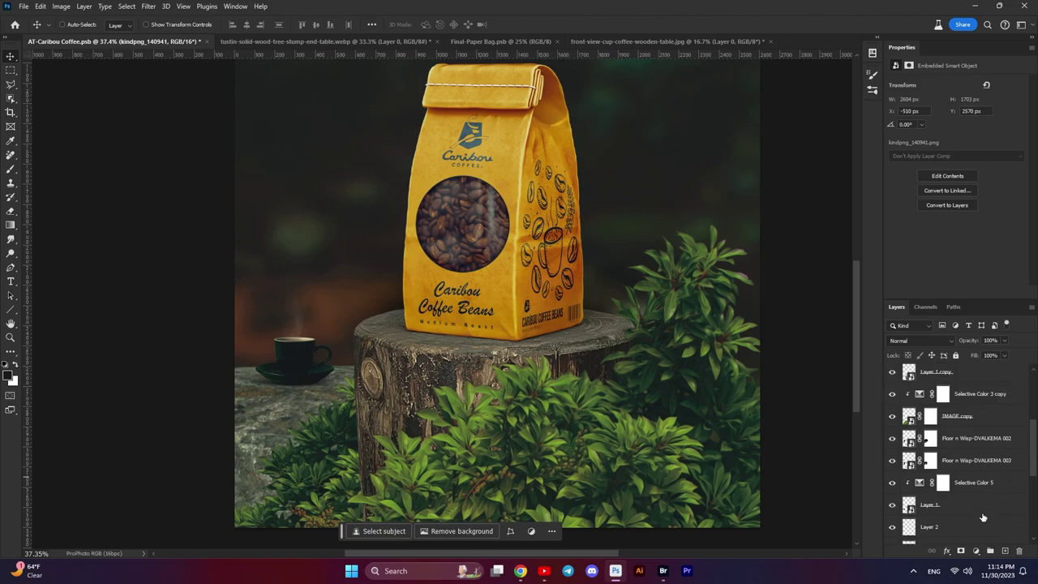
{"action": "scroll", "coordinate": [982, 516], "scroll_direction": "up", "scroll_amount": 1}
{"action": "left_click", "coordinate": [892, 430]}
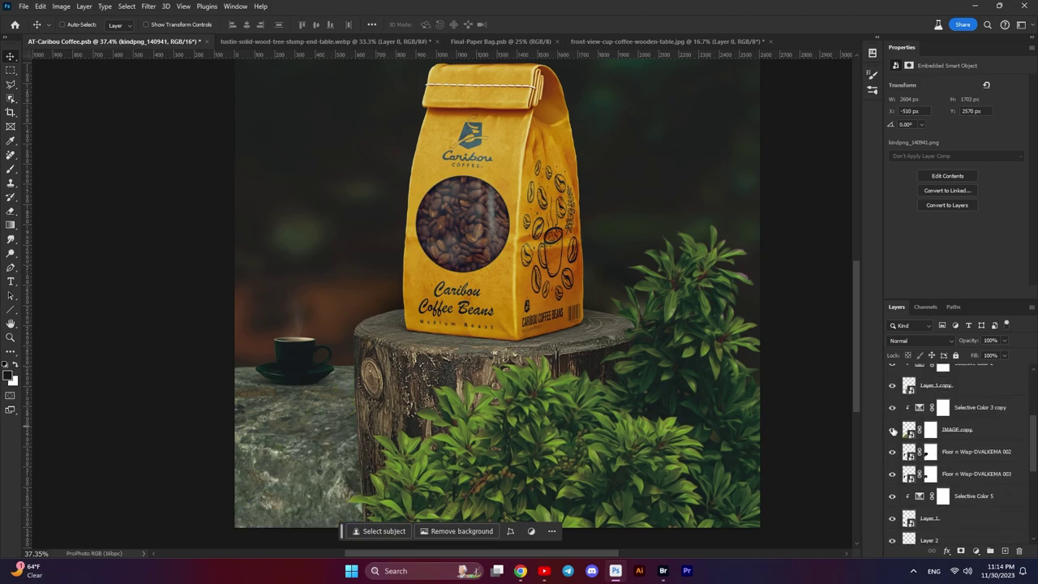
{"action": "left_click", "coordinate": [893, 430]}
{"action": "left_click", "coordinate": [892, 430]}
{"action": "left_click", "coordinate": [893, 430]}
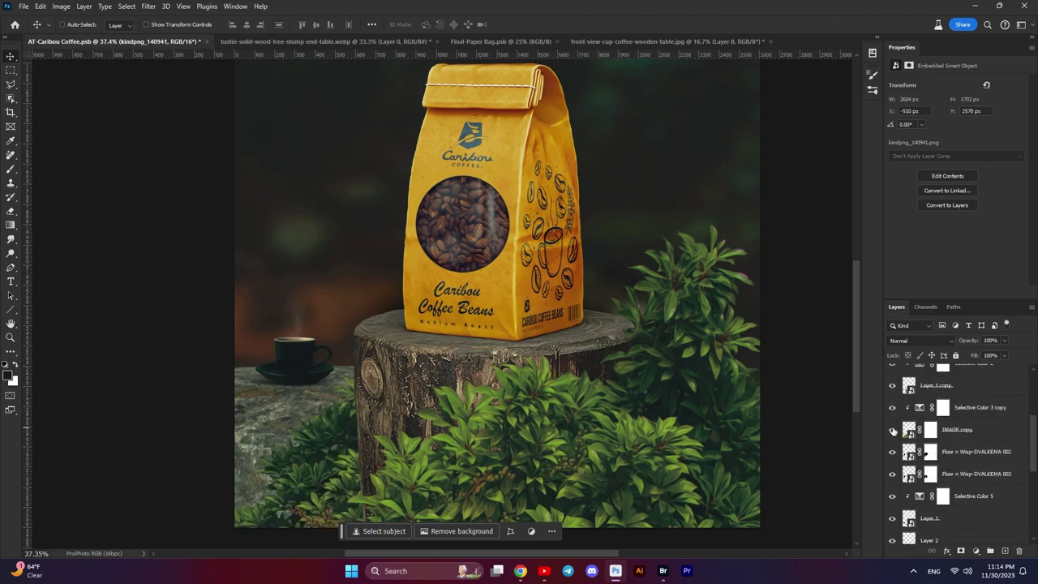
{"action": "left_click", "coordinate": [960, 433]}
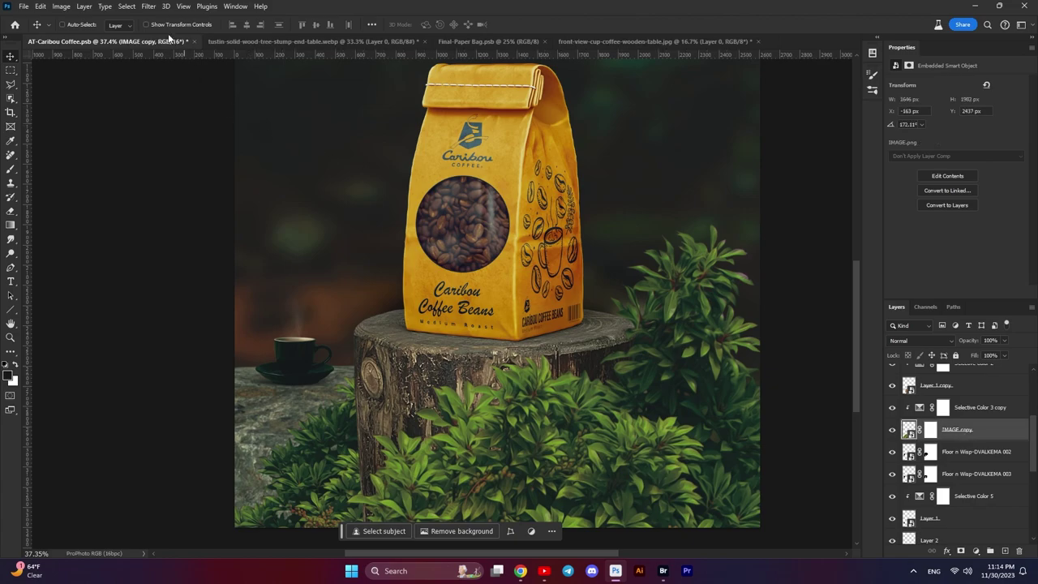
{"action": "left_click", "coordinate": [149, 7]}
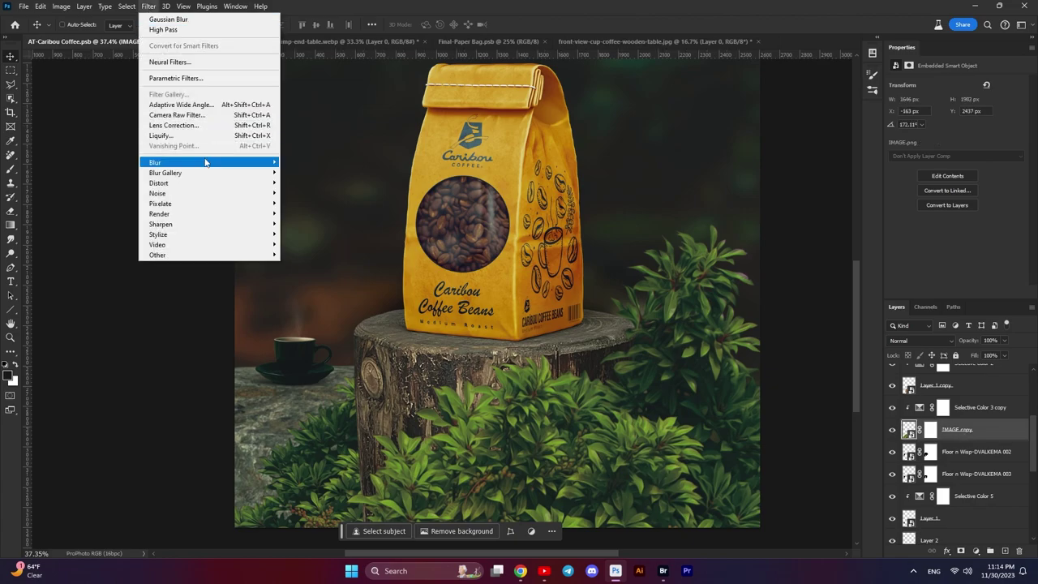
{"action": "left_click", "coordinate": [308, 203]}
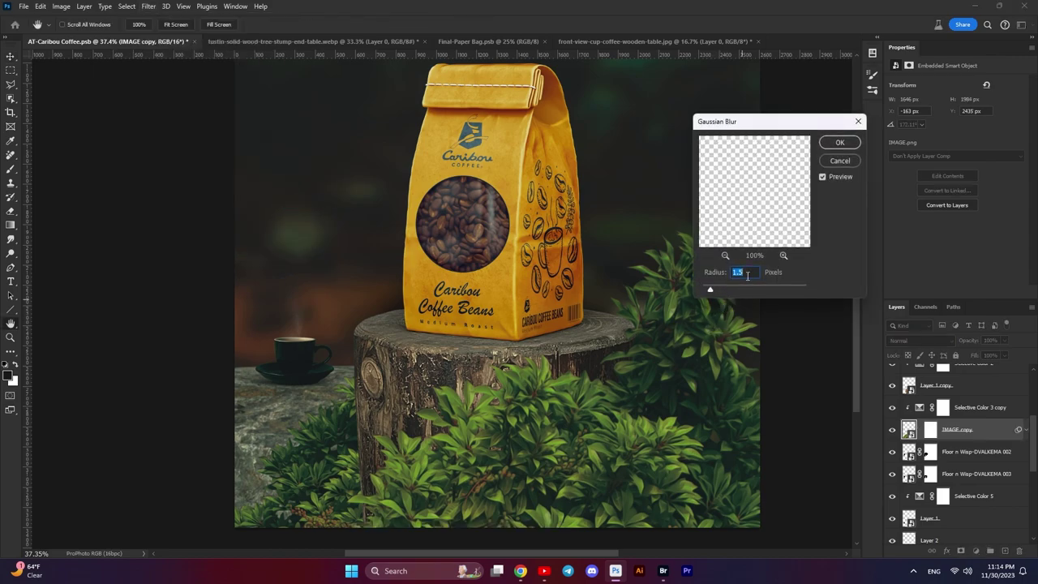
{"action": "type", "text": "2."}
{"action": "key", "text": "Return"}
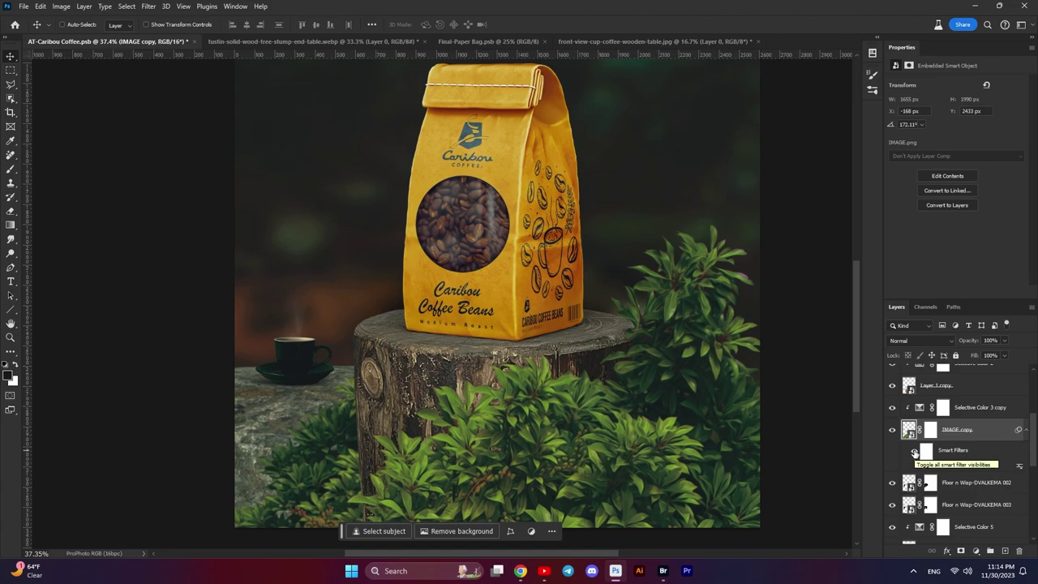
- Zoom out, toggle the IMAGE plant layer to compare, and select it
{"action": "scroll", "coordinate": [915, 452], "scroll_direction": "up", "scroll_amount": 2}
{"action": "scroll", "coordinate": [914, 452], "scroll_direction": "up", "scroll_amount": 1}
{"action": "scroll", "coordinate": [915, 451], "scroll_direction": "up", "scroll_amount": 1}
{"action": "scroll", "coordinate": [915, 452], "scroll_direction": "up", "scroll_amount": 2}
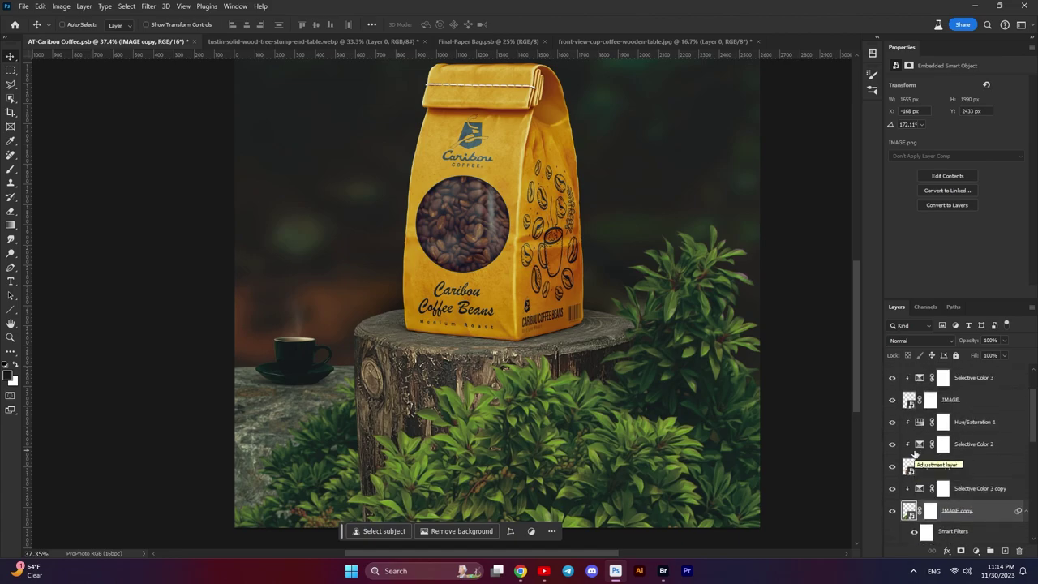
{"action": "scroll", "coordinate": [915, 454], "scroll_direction": "up", "scroll_amount": 1}
{"action": "scroll", "coordinate": [912, 453], "scroll_direction": "up", "scroll_amount": 1}
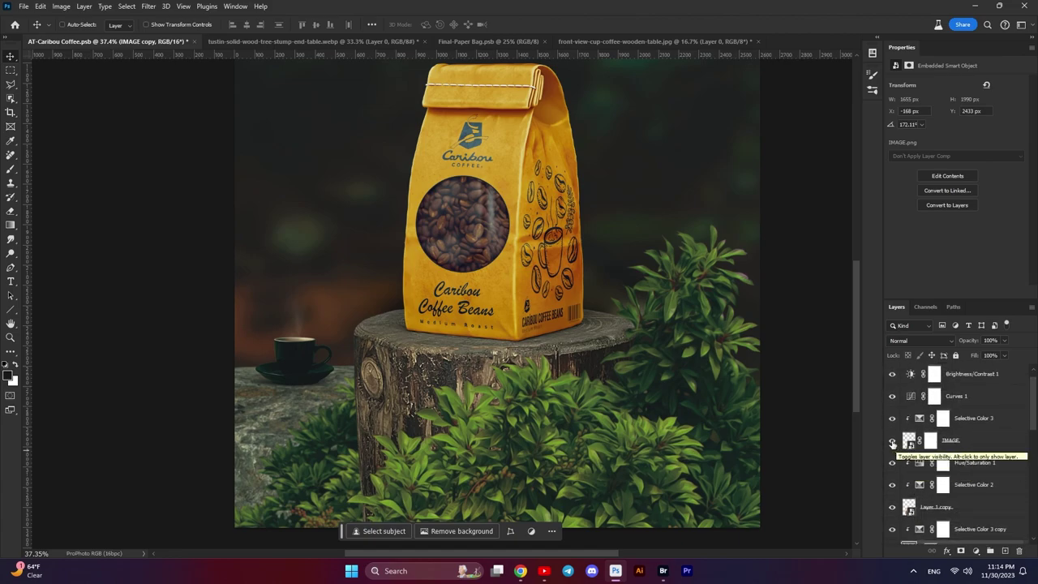
{"action": "left_click", "coordinate": [892, 442]}
{"action": "left_click", "coordinate": [892, 441]}
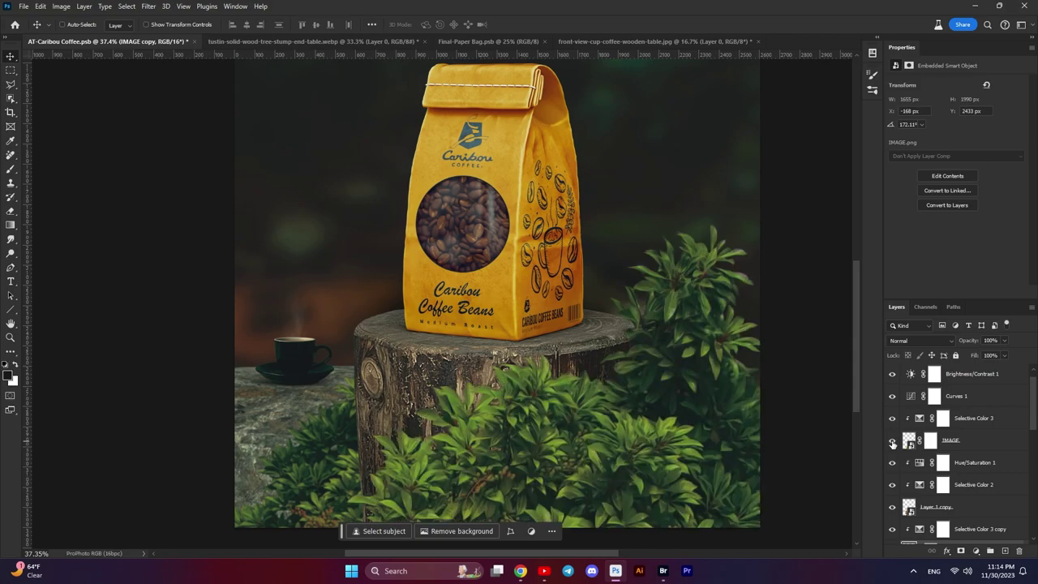
{"action": "left_click", "coordinate": [965, 443]}
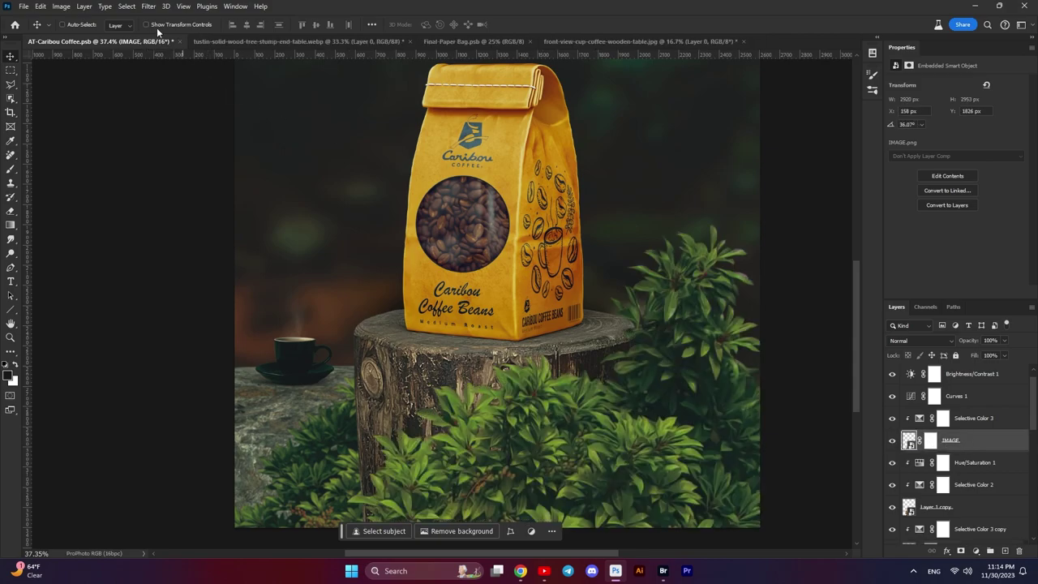
- Give the IMAGE plant layer a 2.8 px Gaussian Blur, then move to the coffee cup document
{"action": "left_click", "coordinate": [149, 7]}
{"action": "mouse_move", "coordinate": [209, 162]}
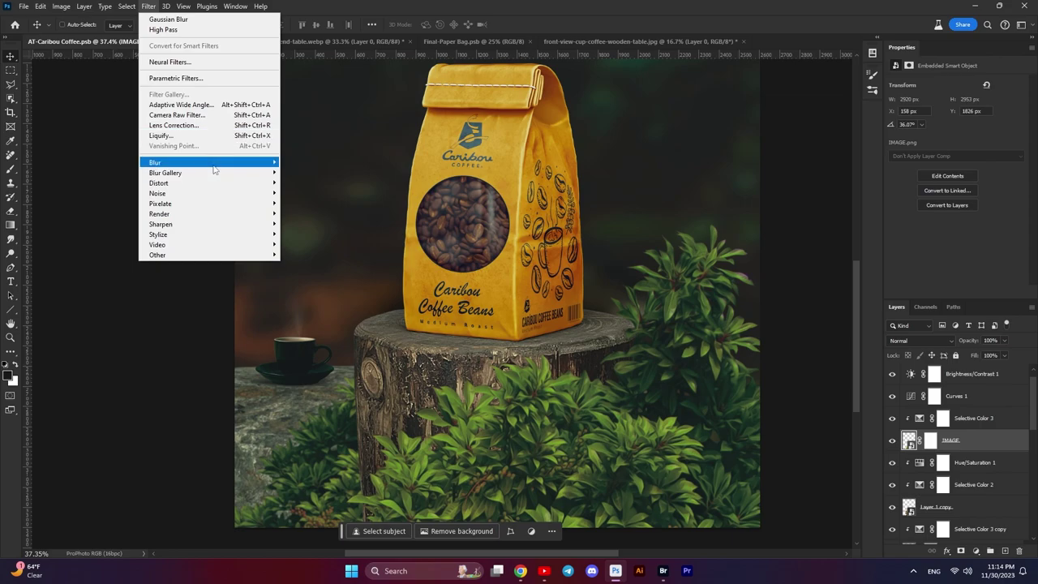
{"action": "left_click", "coordinate": [308, 202]}
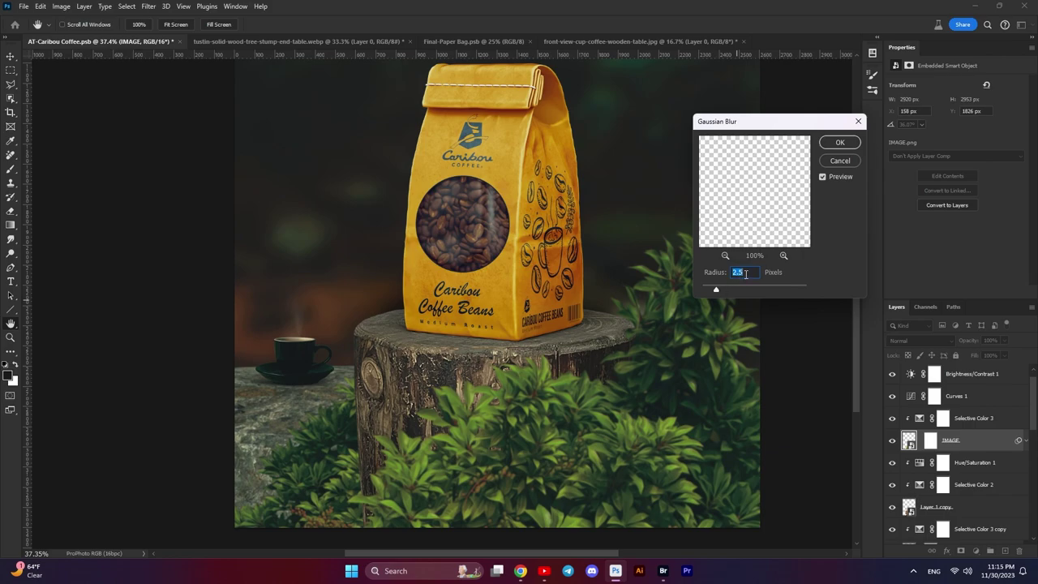
{"action": "type", "text": "2"}
{"action": "type", "text": ".8"}
{"action": "left_click", "coordinate": [840, 143]}
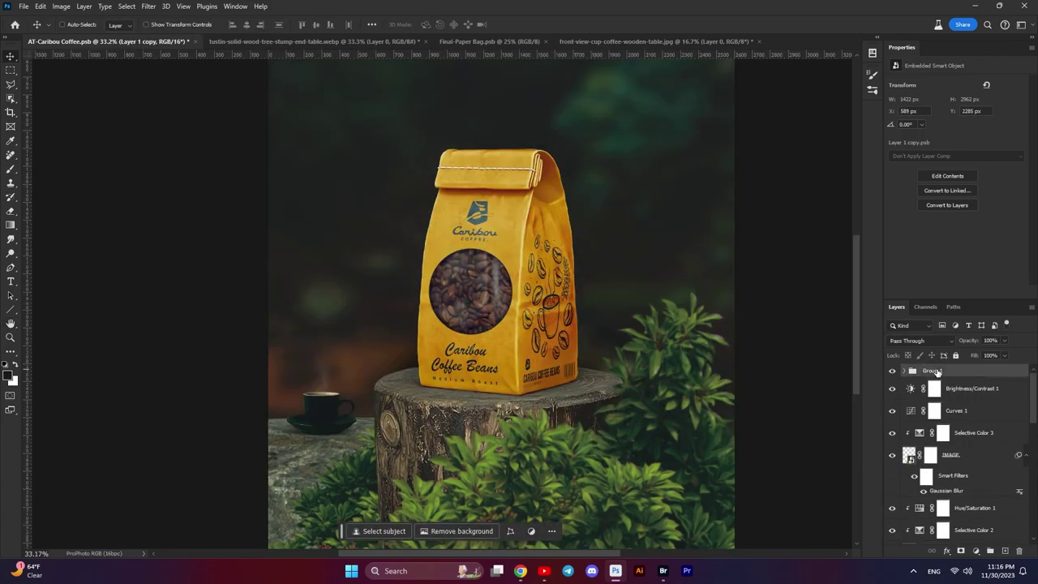
{"action": "left_click", "coordinate": [936, 371]}
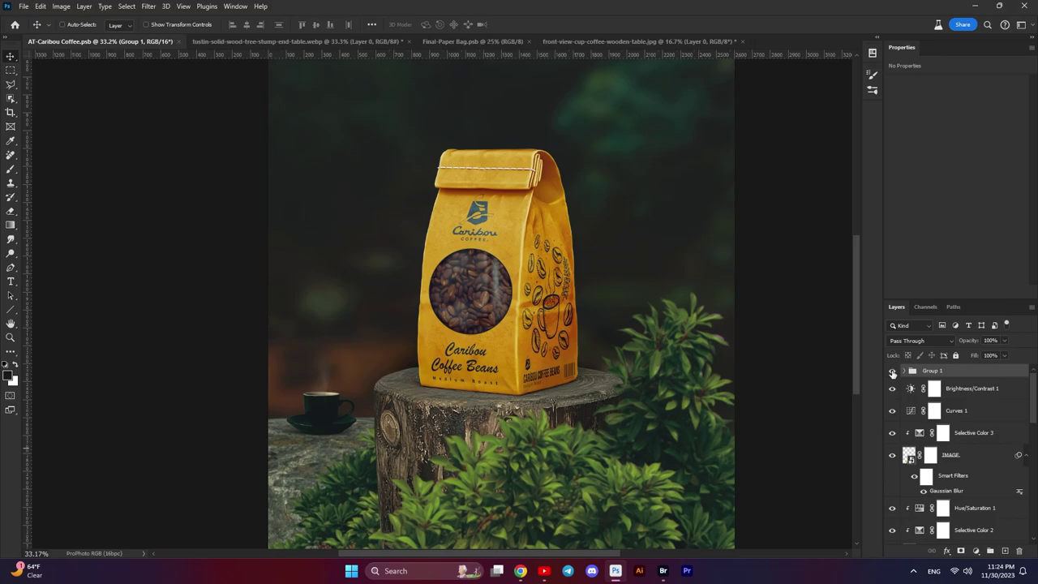
{"action": "left_click", "coordinate": [665, 42]}
- Close the cup, Final-Paper Bag and wood stump documents without saving
{"action": "left_click", "coordinate": [741, 42]}
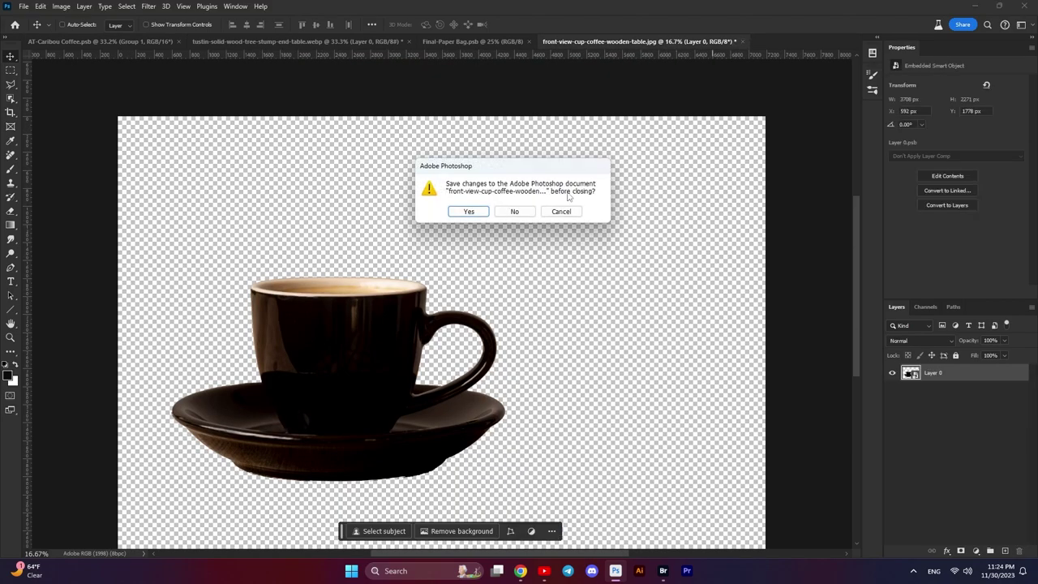
{"action": "left_click", "coordinate": [522, 212]}
{"action": "left_click", "coordinate": [493, 40]}
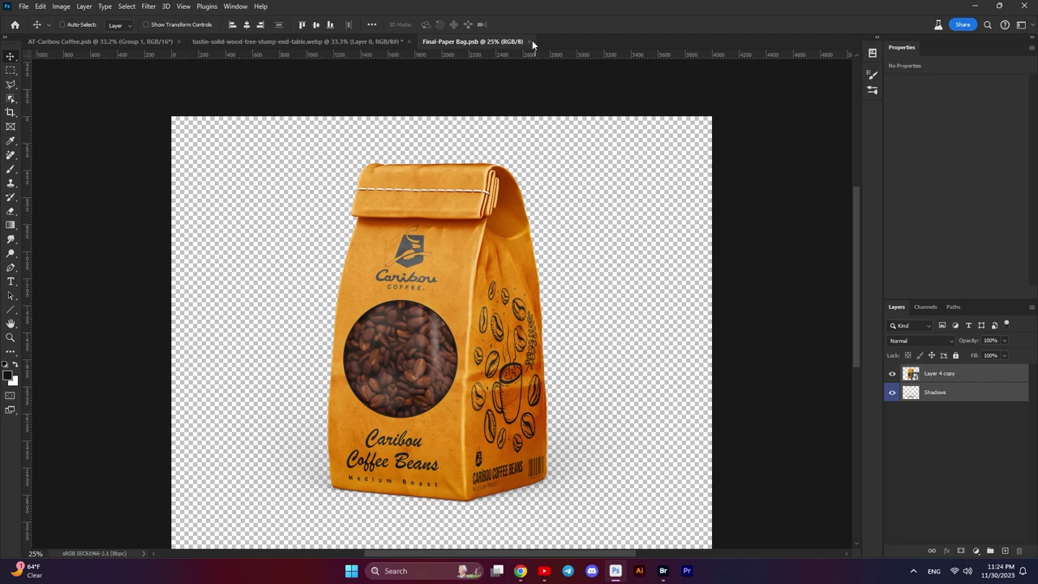
{"action": "left_click", "coordinate": [530, 40]}
{"action": "left_click", "coordinate": [359, 41]}
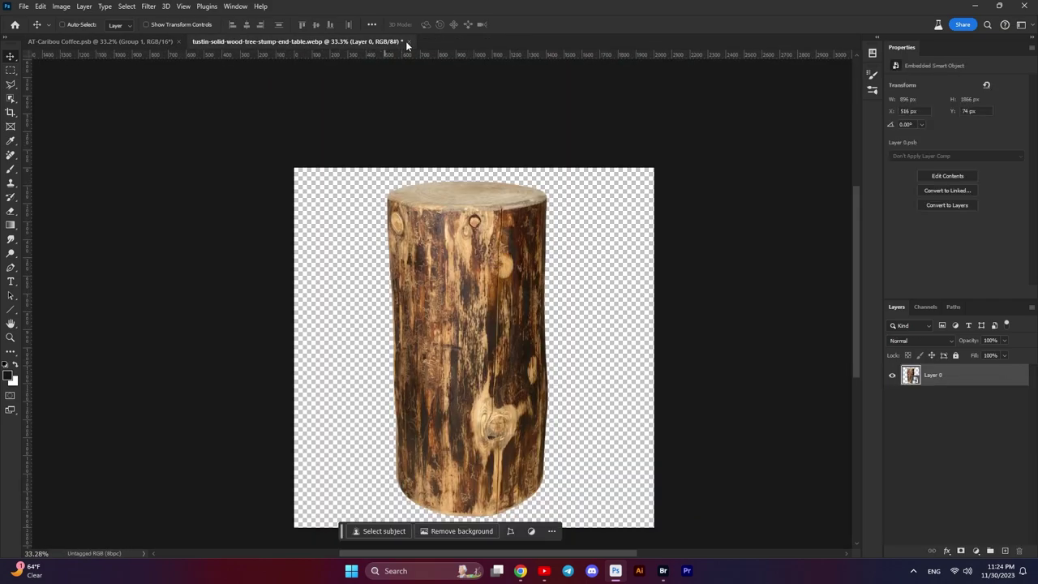
{"action": "left_click", "coordinate": [409, 42]}
{"action": "left_click", "coordinate": [514, 209]}
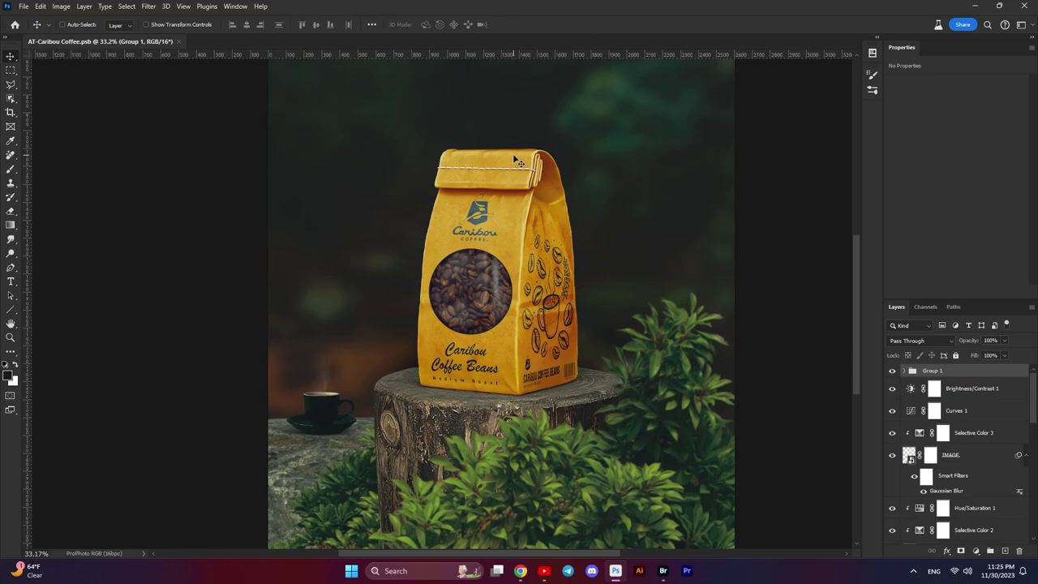
- Open sq_2044.psd from the Caribou Coffee folder in Bridge
{"action": "left_click", "coordinate": [663, 572]}
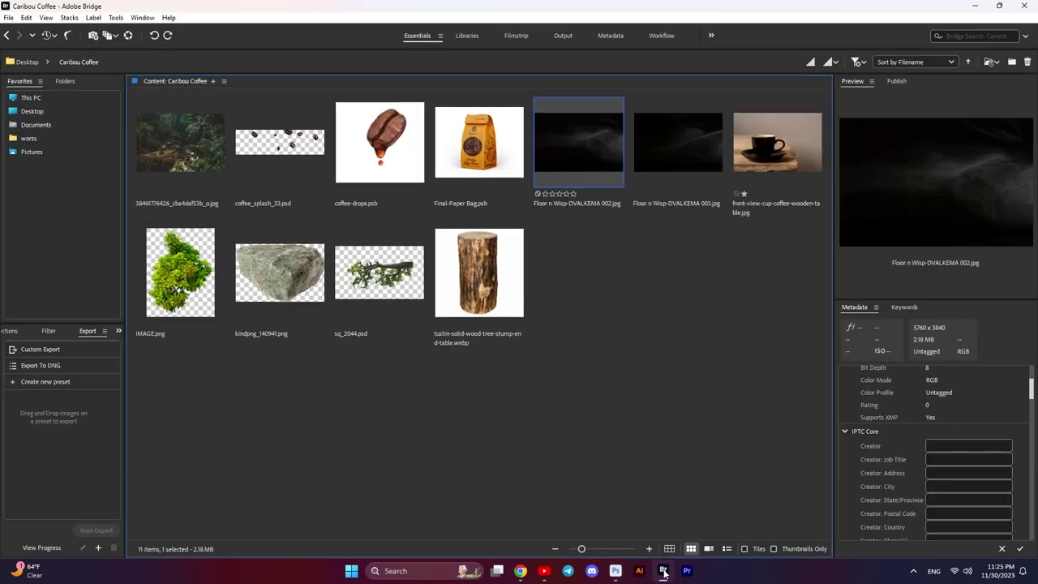
{"action": "left_click", "coordinate": [397, 286]}
{"action": "double_click", "coordinate": [398, 285]}
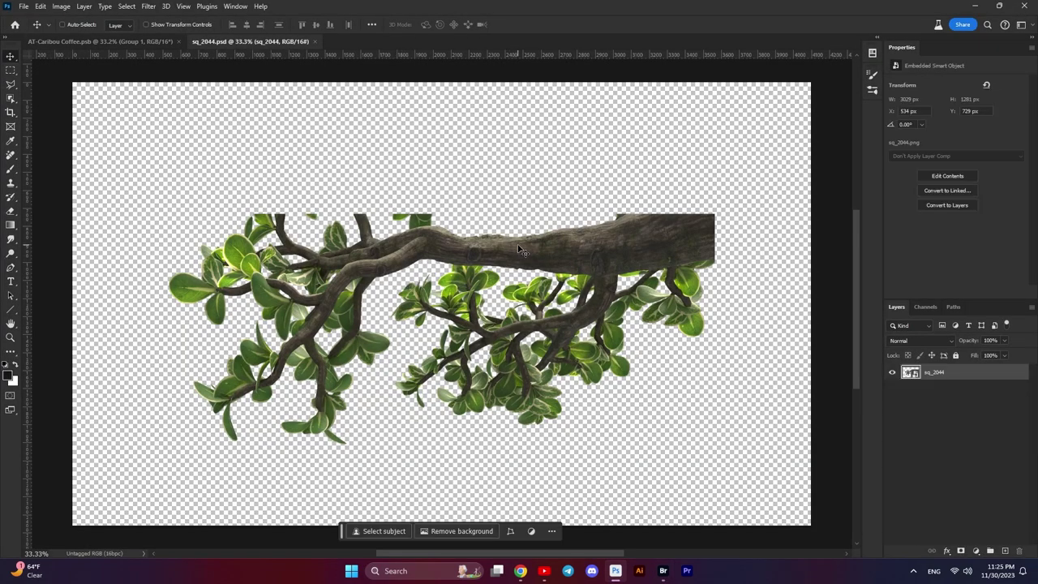
- Bring the sq_2044 branch into the coffee bag scene above Selective Color 3, positioned across the top
{"action": "left_click", "coordinate": [134, 41]}
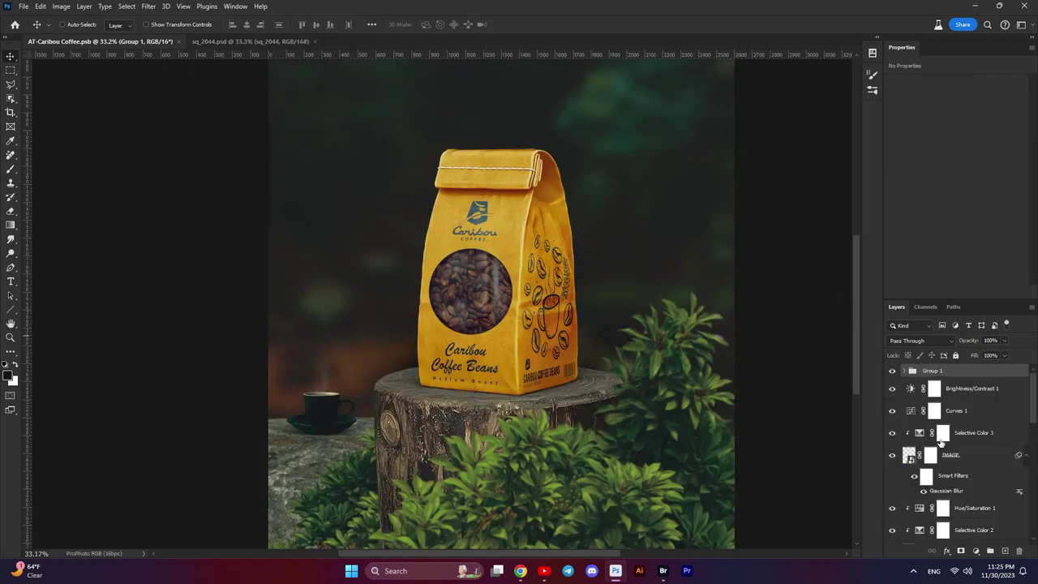
{"action": "left_click", "coordinate": [969, 433]}
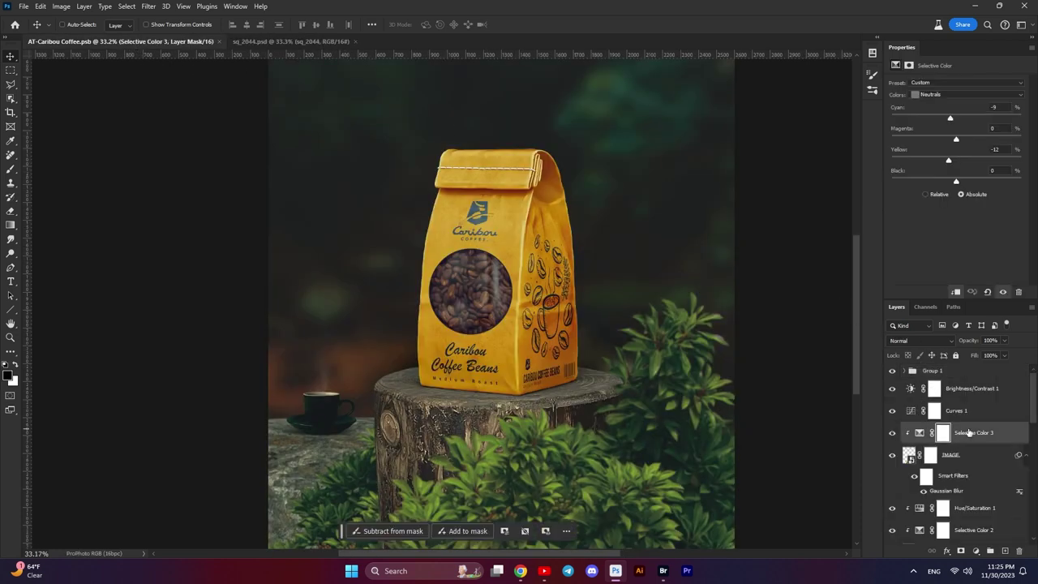
{"action": "left_click", "coordinate": [314, 41]}
{"action": "mouse_move", "coordinate": [502, 304]}
{"action": "left_mouse_down"}
{"action": "mouse_move", "coordinate": [410, 194]}
{"action": "mouse_move", "coordinate": [139, 31]}
{"action": "mouse_move", "coordinate": [364, 169]}
{"action": "left_mouse_up"}
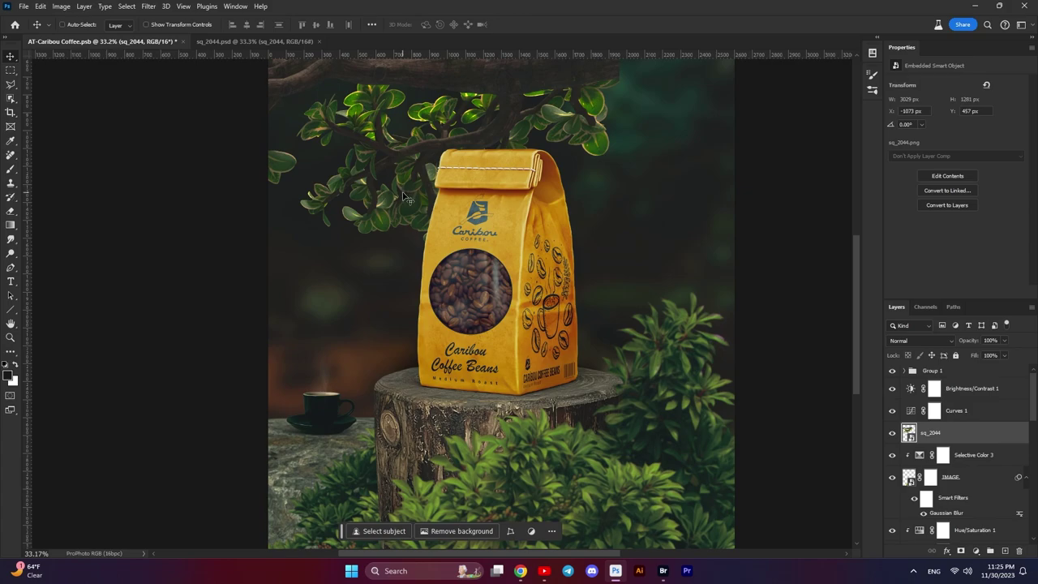
{"action": "scroll", "coordinate": [406, 198], "scroll_direction": "down", "scroll_amount": 1}
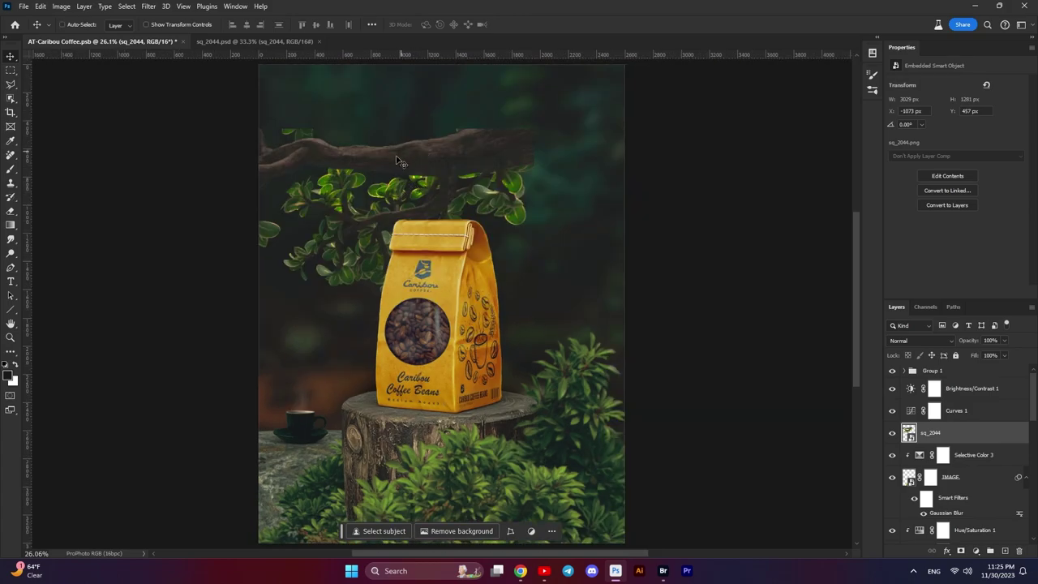
{"action": "left_click_drag", "start_coordinate": [402, 163], "coordinate": [497, 118]}
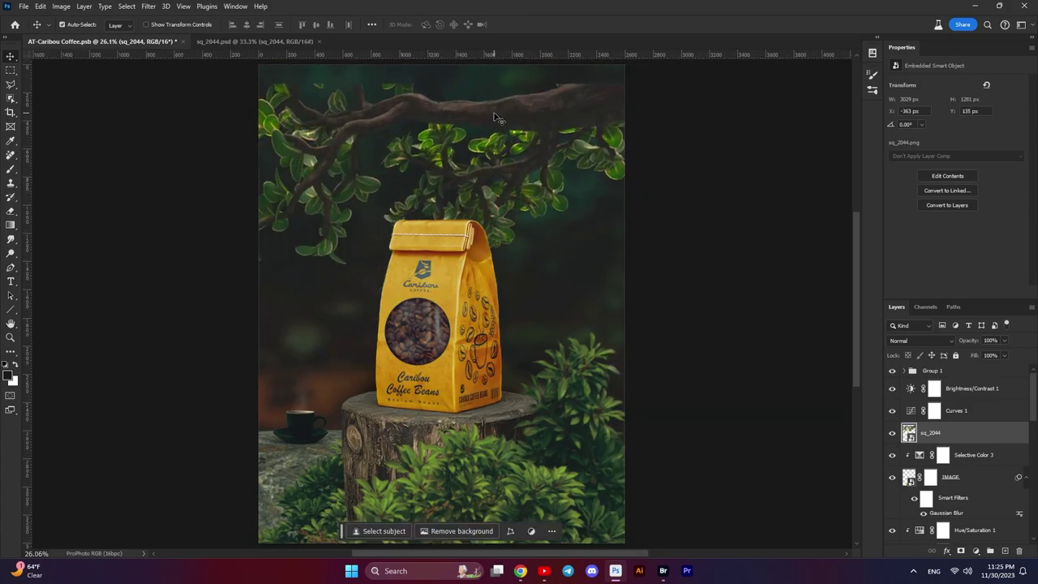
{"action": "key", "text": "ctrl+t"}
- Flip the sq_2044 branch horizontally, scale it to 24%, and fix it in the top-left corner above the bag
{"action": "right_click", "coordinate": [496, 121]}
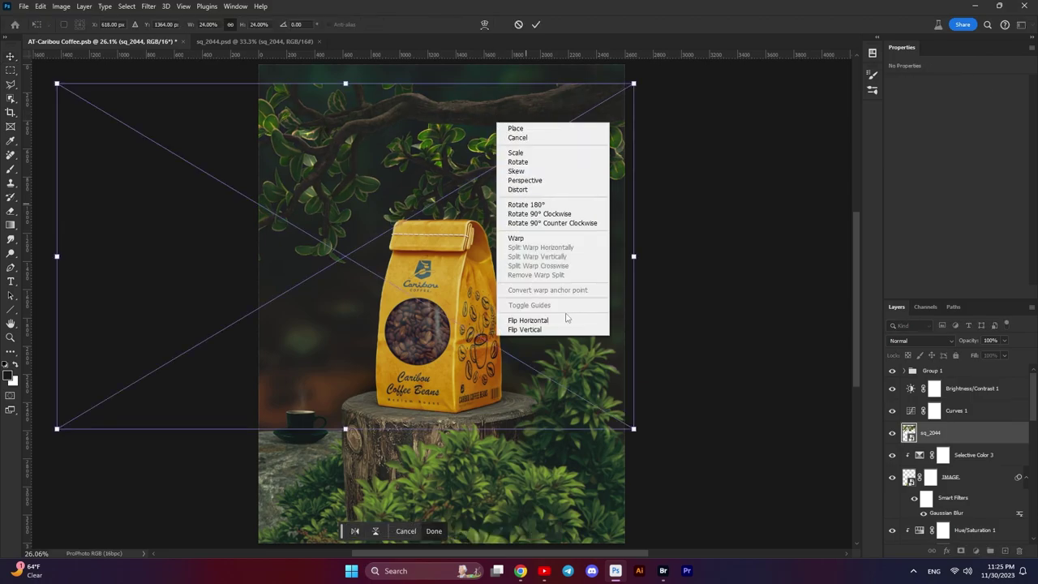
{"action": "left_click", "coordinate": [559, 321]}
{"action": "left_click_drag", "start_coordinate": [408, 185], "coordinate": [316, 85]}
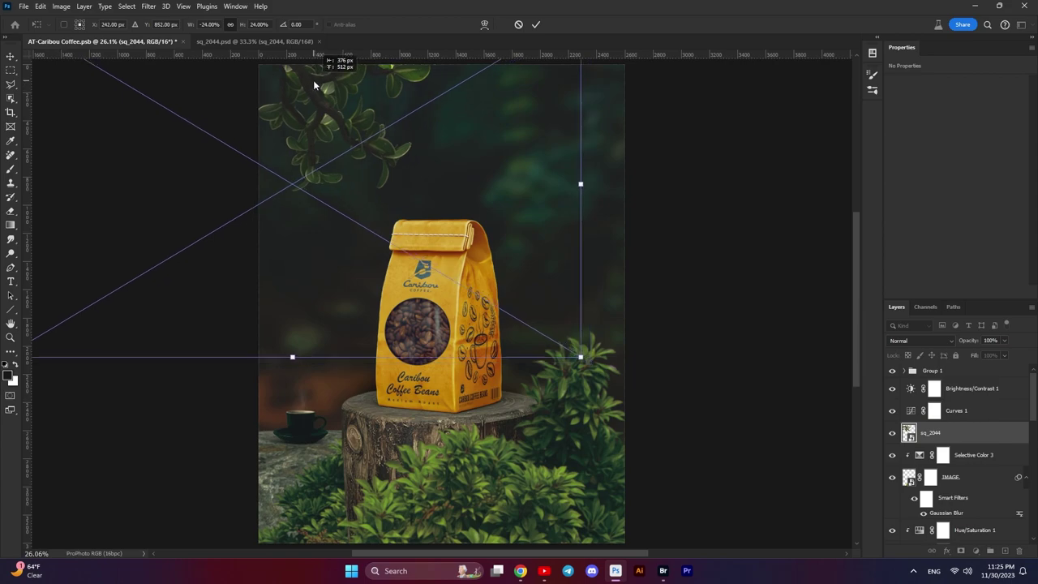
{"action": "mouse_move", "coordinate": [316, 84]}
{"action": "left_mouse_down"}
{"action": "mouse_move", "coordinate": [314, 109]}
{"action": "mouse_move", "coordinate": [385, 286]}
{"action": "mouse_move", "coordinate": [393, 264]}
{"action": "left_mouse_up"}
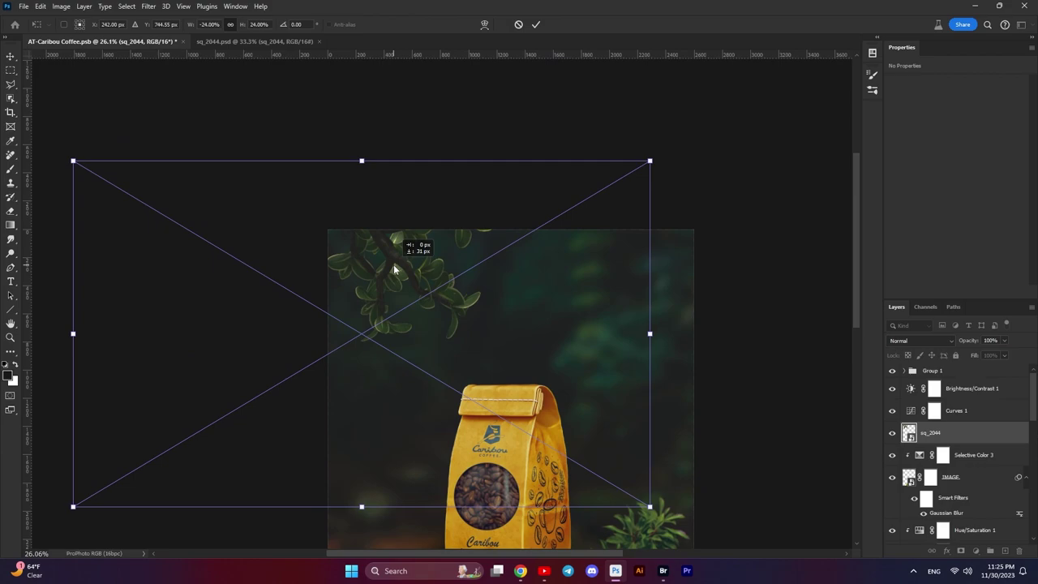
{"action": "left_click_drag", "start_coordinate": [393, 264], "coordinate": [383, 268]}
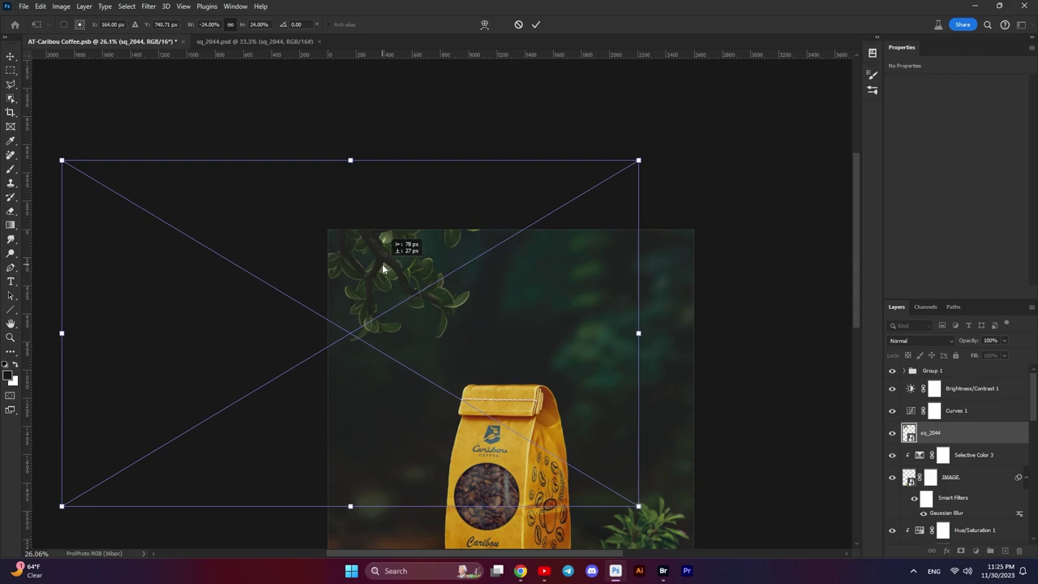
{"action": "left_click_drag", "start_coordinate": [382, 268], "coordinate": [381, 268]}
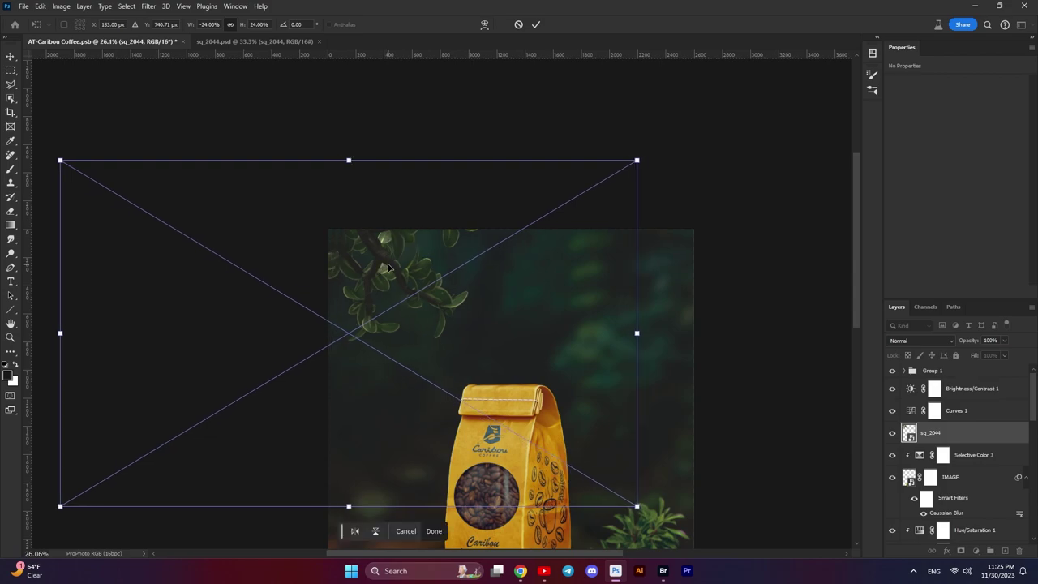
{"action": "key", "text": "Down"}
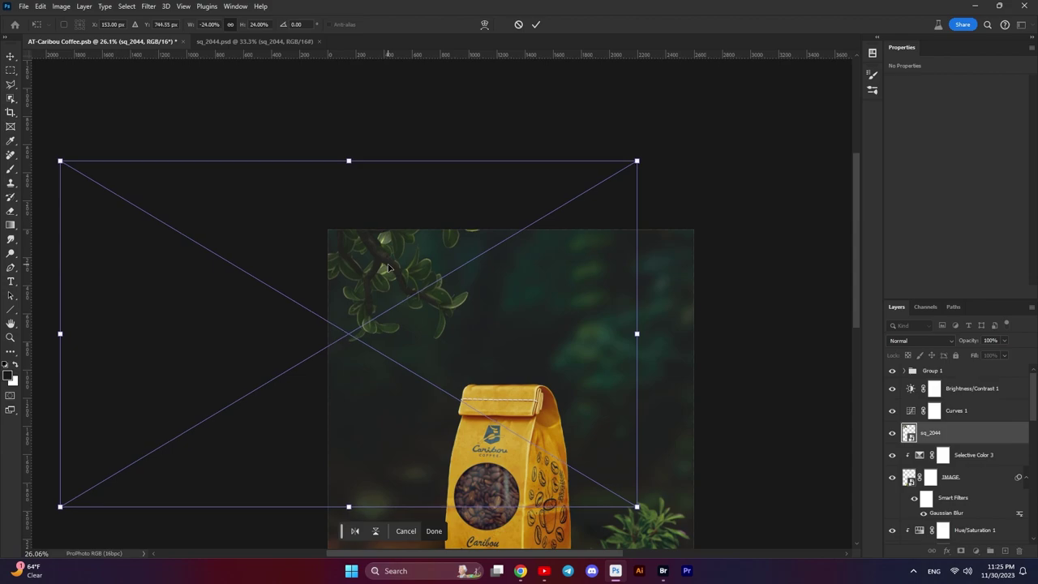
{"action": "key", "text": "Return"}
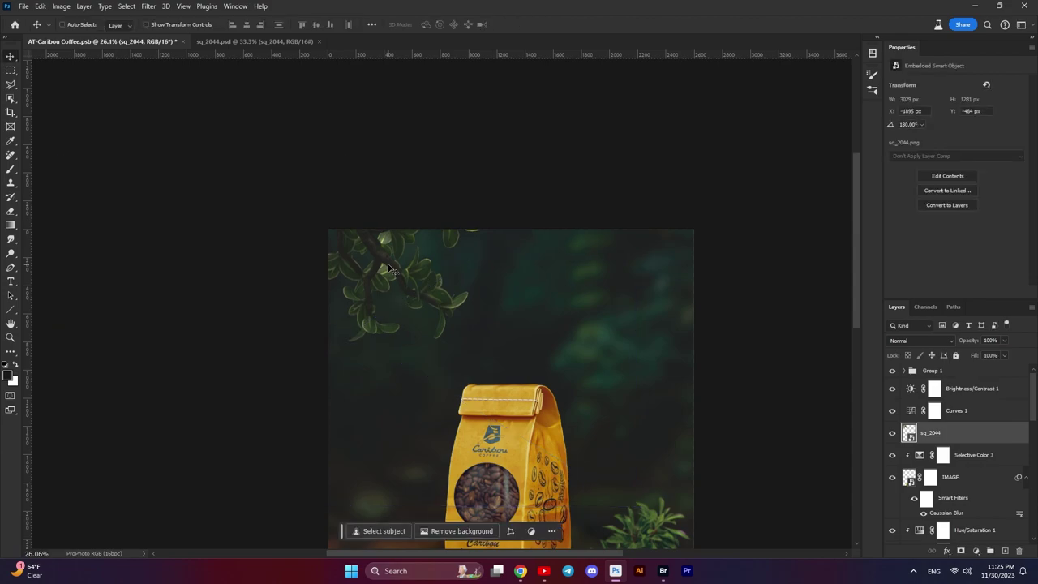
{"action": "left_click_drag", "start_coordinate": [408, 281], "coordinate": [378, 223]}
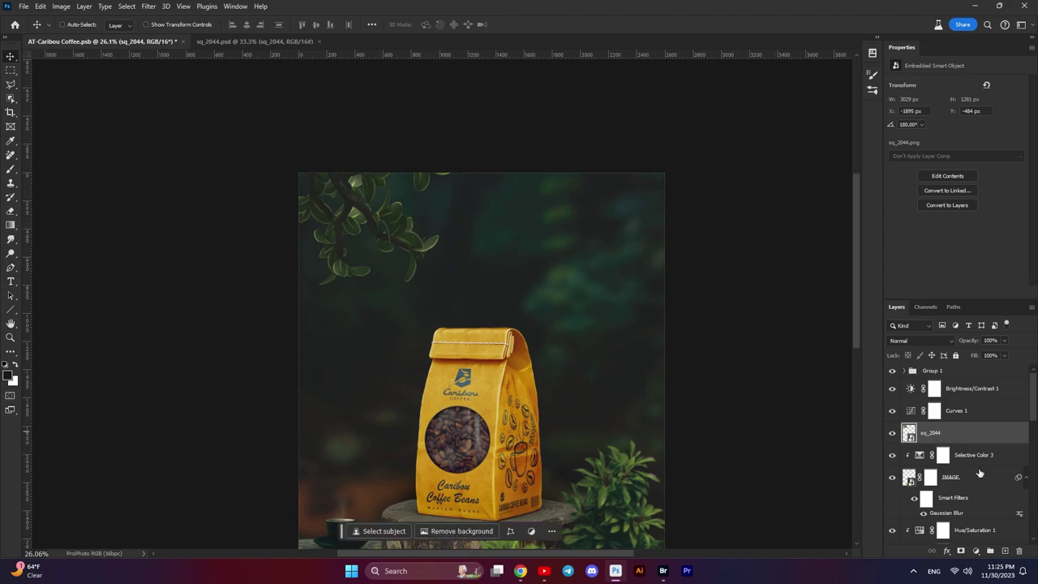
- Give the sq_2044 branch a 3-pixel Gaussian Blur smart filter to soften its leaves
{"action": "left_click", "coordinate": [977, 552]}
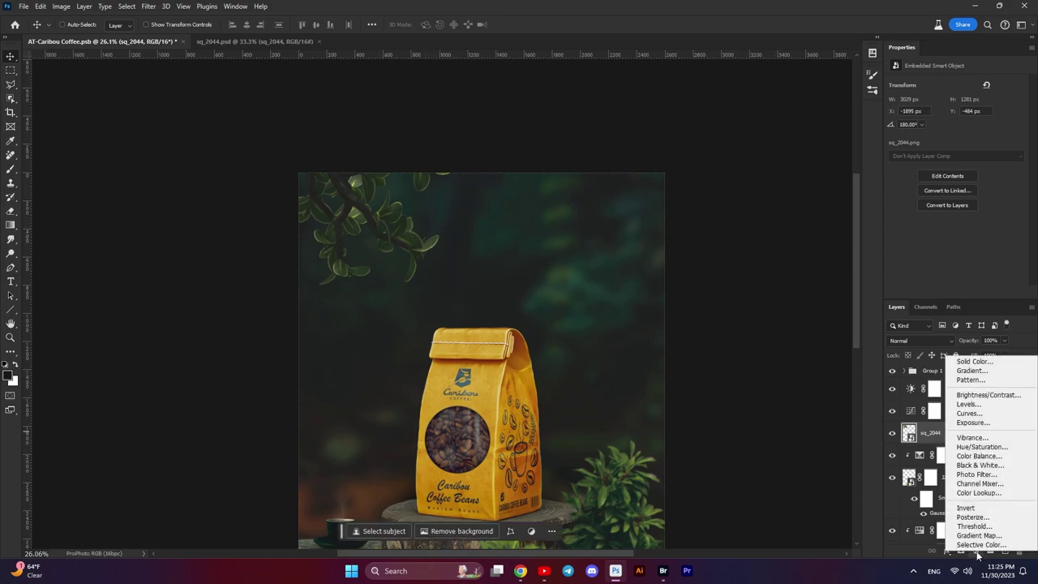
{"action": "left_click", "coordinate": [978, 554]}
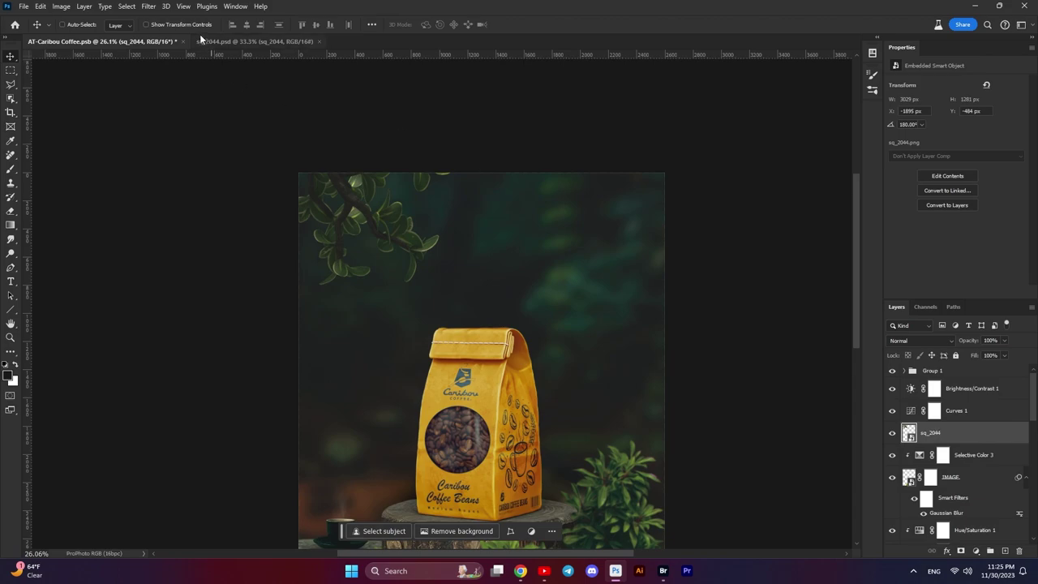
{"action": "left_click", "coordinate": [149, 6]}
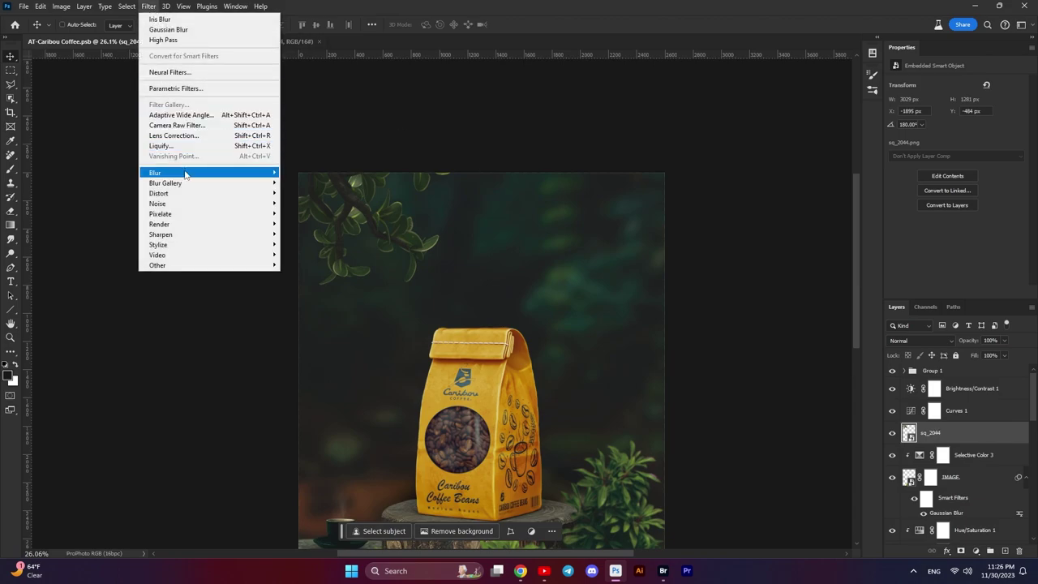
{"action": "mouse_move", "coordinate": [209, 173]}
{"action": "left_click", "coordinate": [312, 214]}
{"action": "type", "text": "3"}
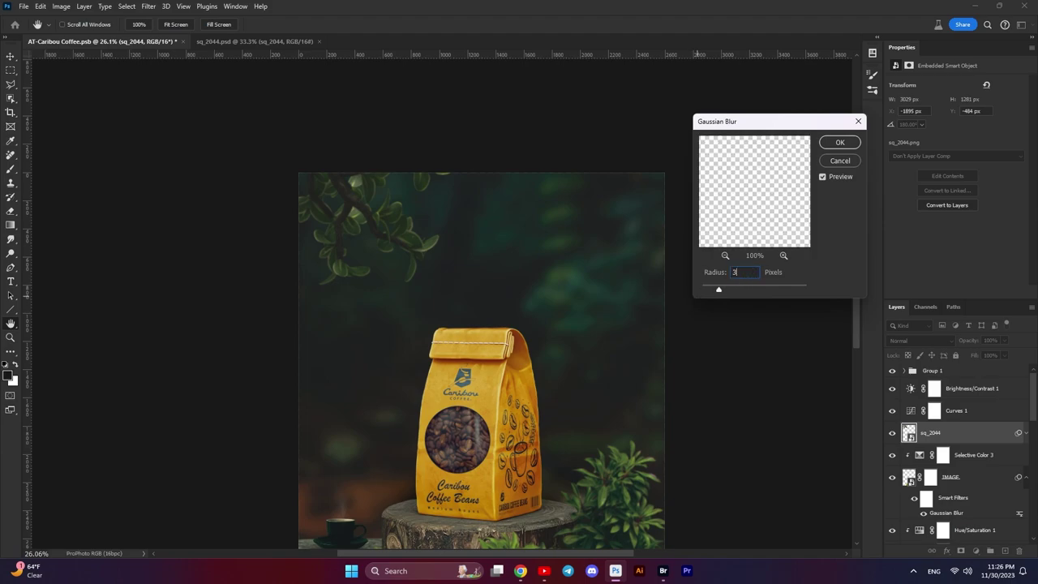
{"action": "key", "text": "Return"}
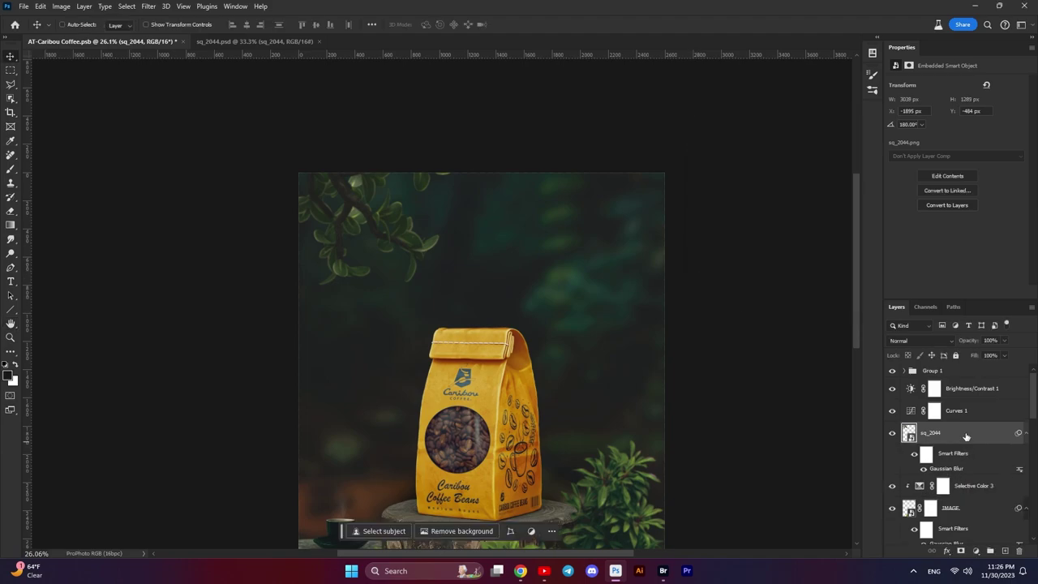
{"action": "left_click", "coordinate": [973, 548]}
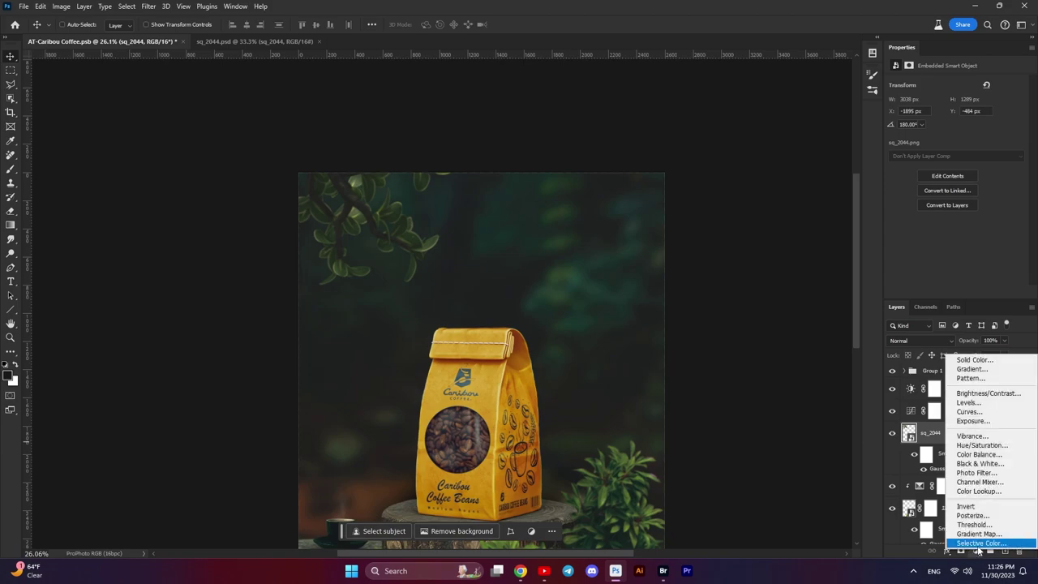
- Add a Selective Color layer clipped to the branch with Greens Cyan at -100
{"action": "left_click", "coordinate": [961, 539]}
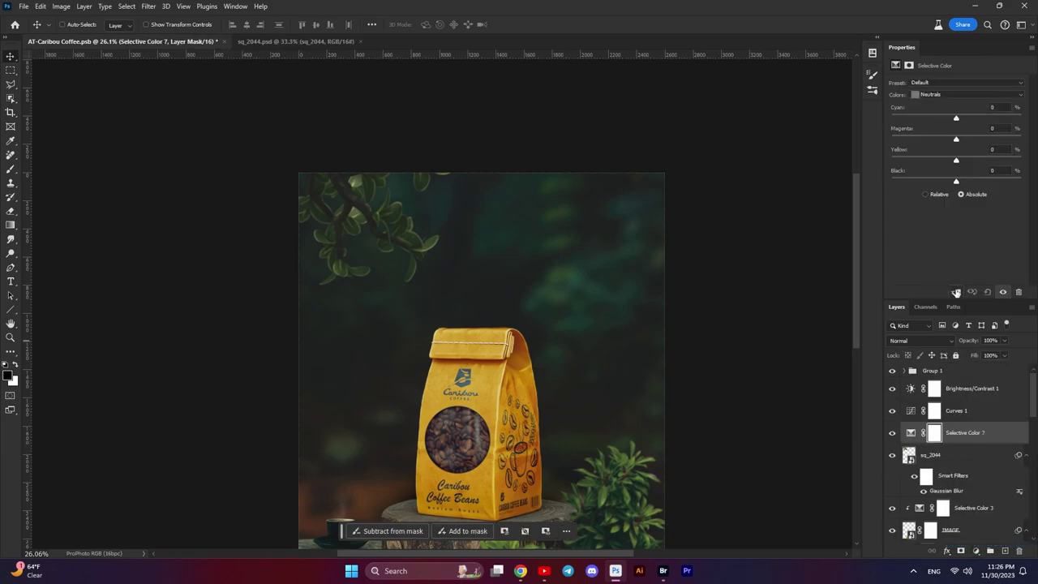
{"action": "left_click", "coordinate": [956, 292]}
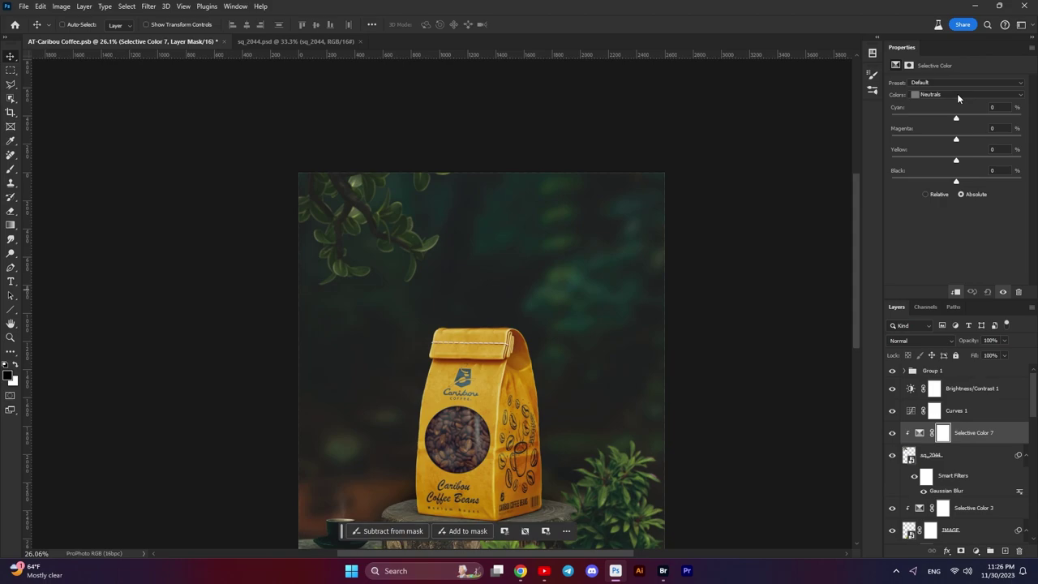
{"action": "left_click", "coordinate": [957, 94]}
{"action": "left_click", "coordinate": [946, 113]}
{"action": "left_click", "coordinate": [956, 99]}
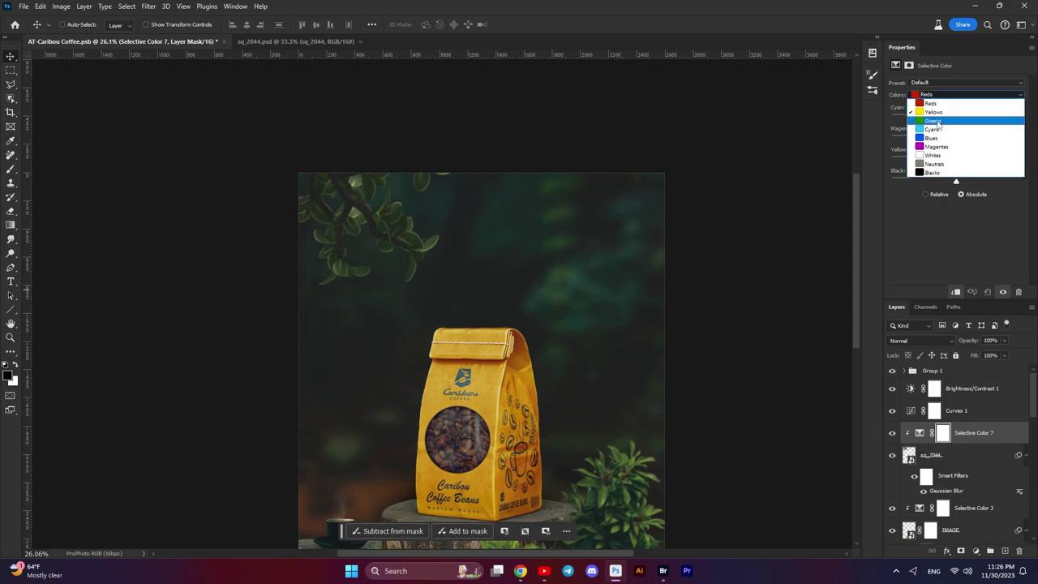
{"action": "left_click", "coordinate": [937, 121]}
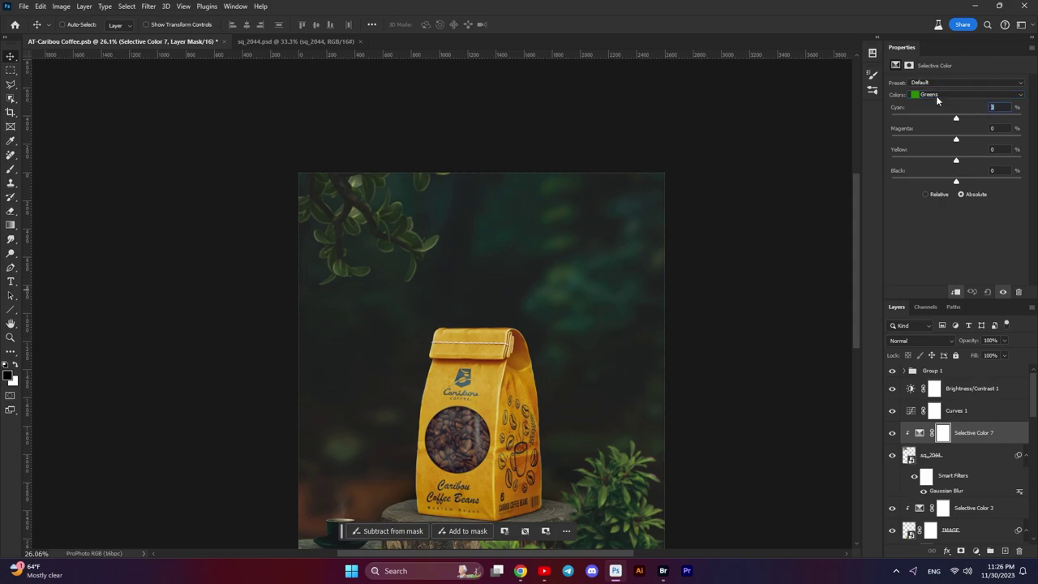
{"action": "type", "text": "-100"}
{"action": "type", "text": "66"}
- Tweak the Neutrals cyan and set Blacks Cyan and Yellow to +1 in Selective Color 7
{"action": "left_click", "coordinate": [937, 95]}
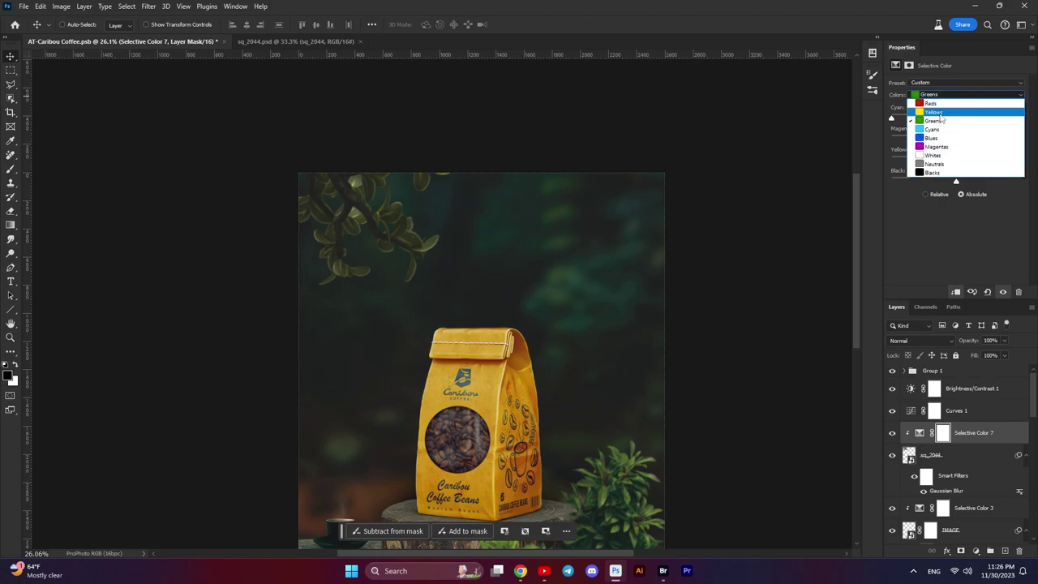
{"action": "left_click", "coordinate": [973, 162]}
{"action": "left_click", "coordinate": [997, 107]}
{"action": "type", "text": "-"}
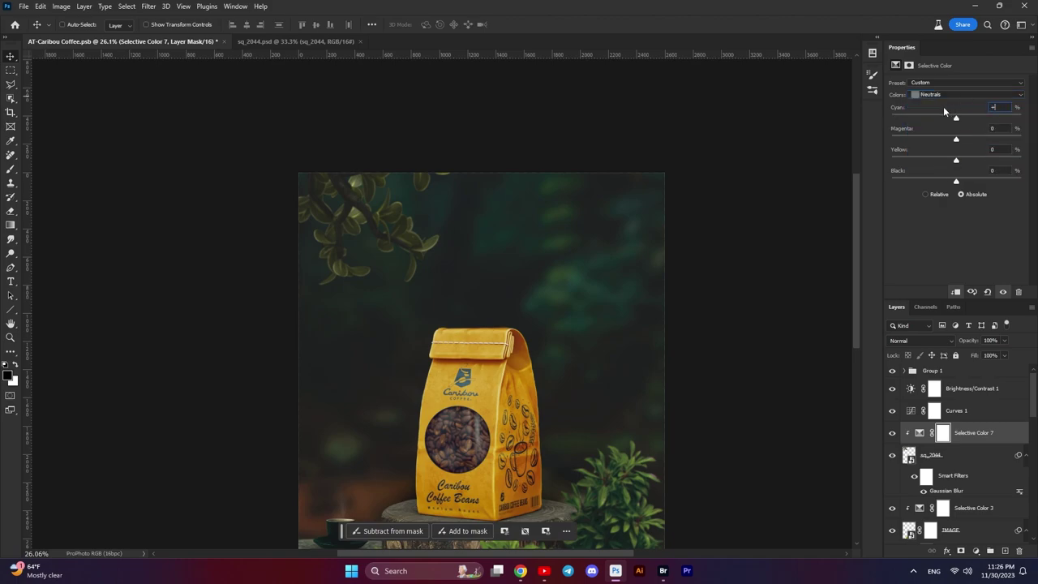
{"action": "type", "text": "3"}
{"action": "type", "text": "4"}
{"action": "left_click", "coordinate": [947, 94]}
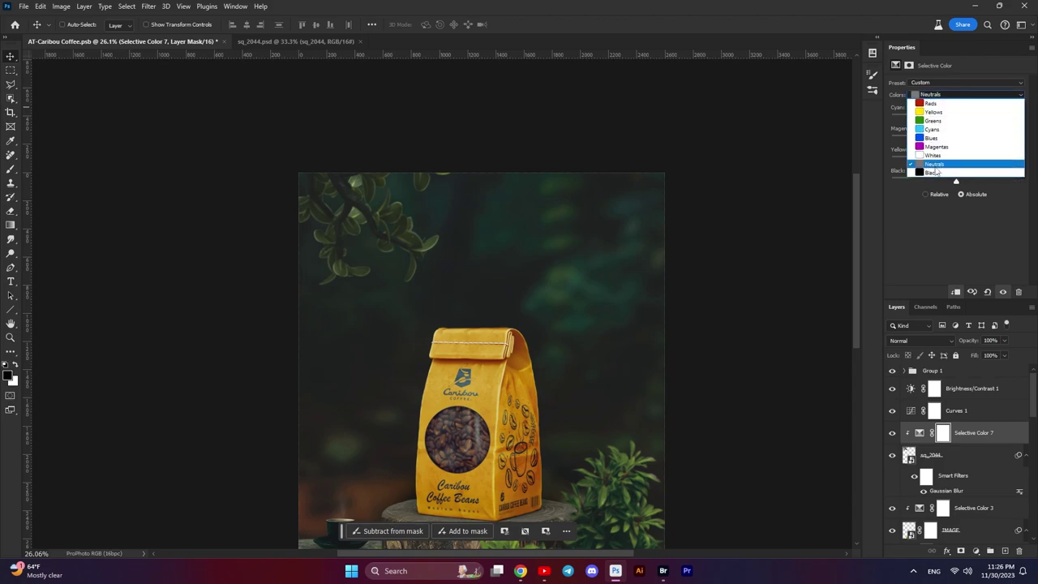
{"action": "left_click", "coordinate": [932, 172]}
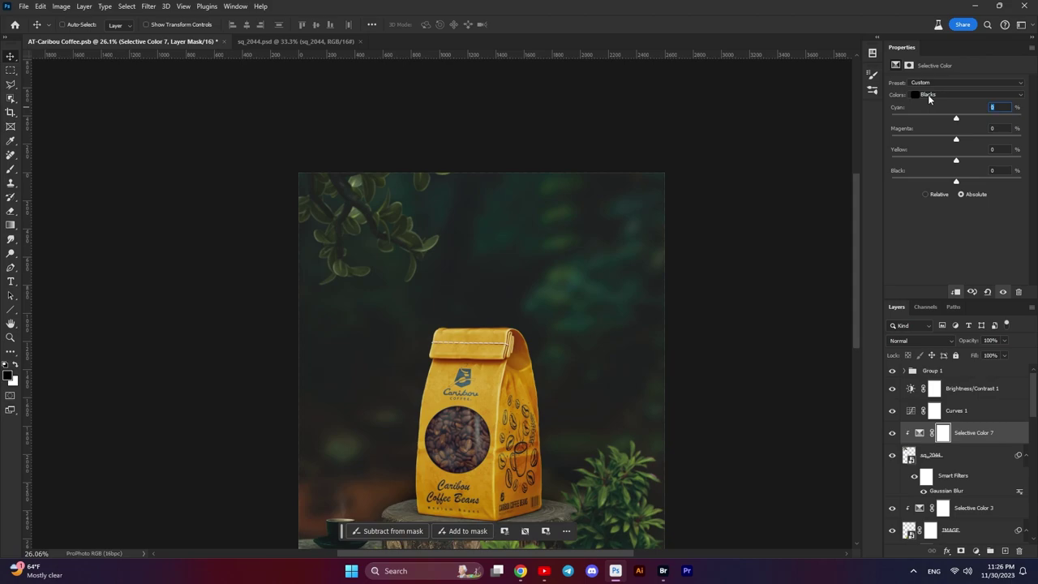
{"action": "type", "text": "-"}
{"action": "type", "text": "-"}
{"action": "key", "text": "Return"}
- Toggle Selective Color 7 on and off to compare the branch before and after
{"action": "left_click", "coordinate": [962, 435]}
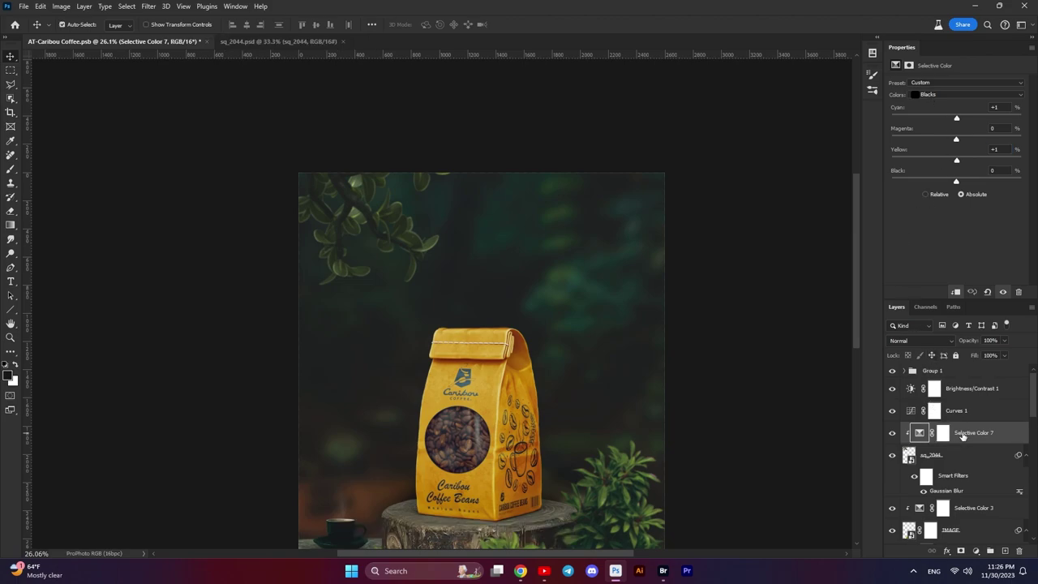
{"action": "left_click", "coordinate": [893, 433]}
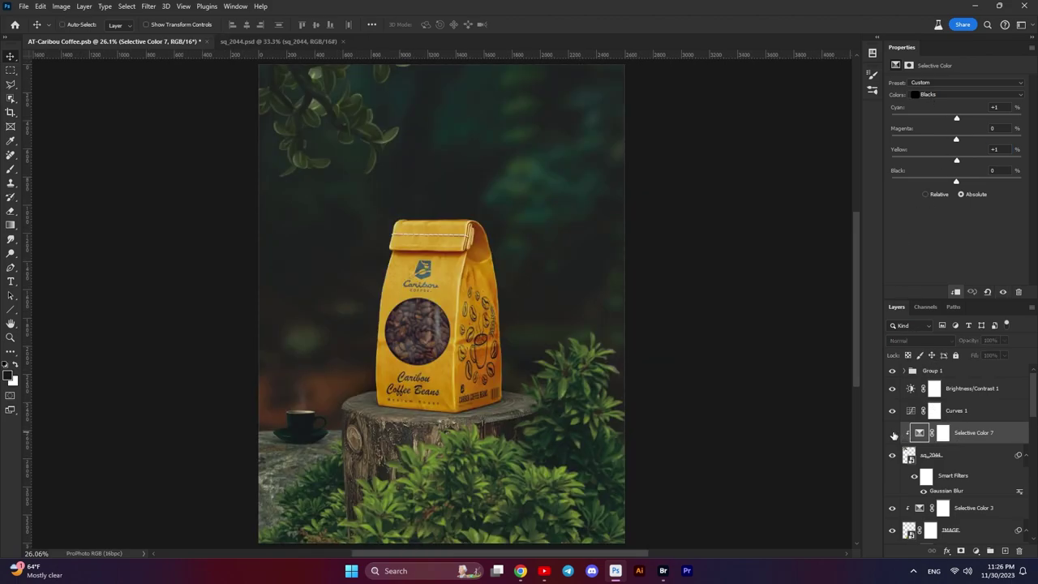
{"action": "left_click", "coordinate": [892, 434]}
{"action": "left_click", "coordinate": [894, 434]}
{"action": "left_click", "coordinate": [893, 434]}
- Select Group 1 and preview the coffee-drops.psb asset in Adobe Bridge's Caribou Coffee folder
{"action": "left_click", "coordinate": [912, 370]}
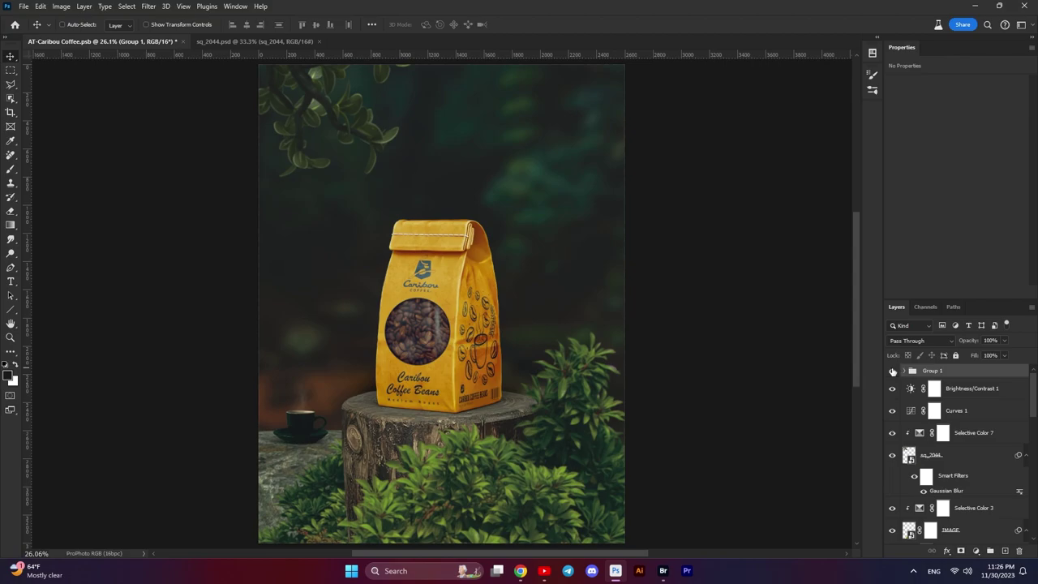
{"action": "left_click", "coordinate": [663, 570]}
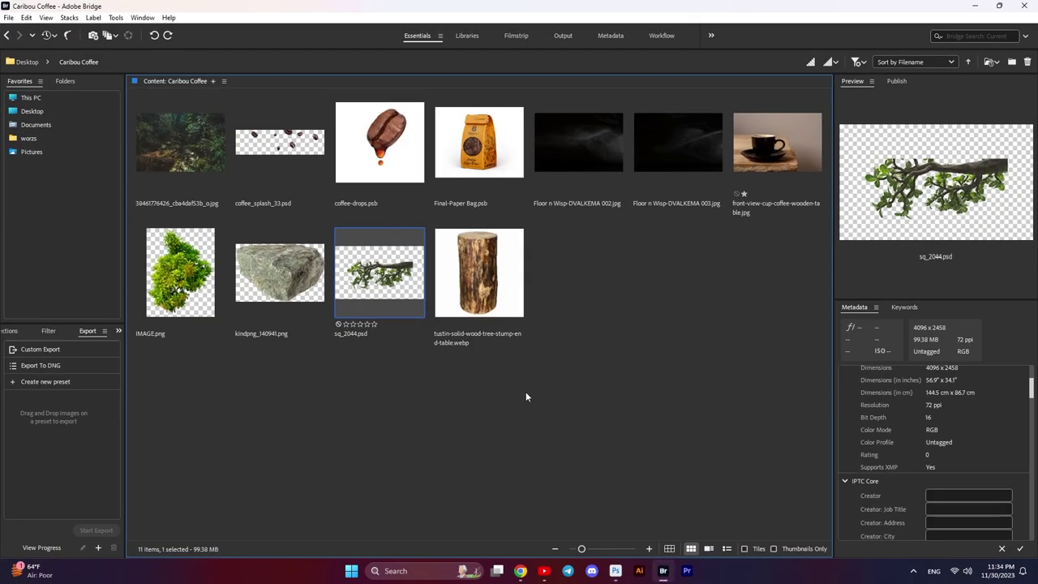
{"action": "left_click", "coordinate": [359, 130]}
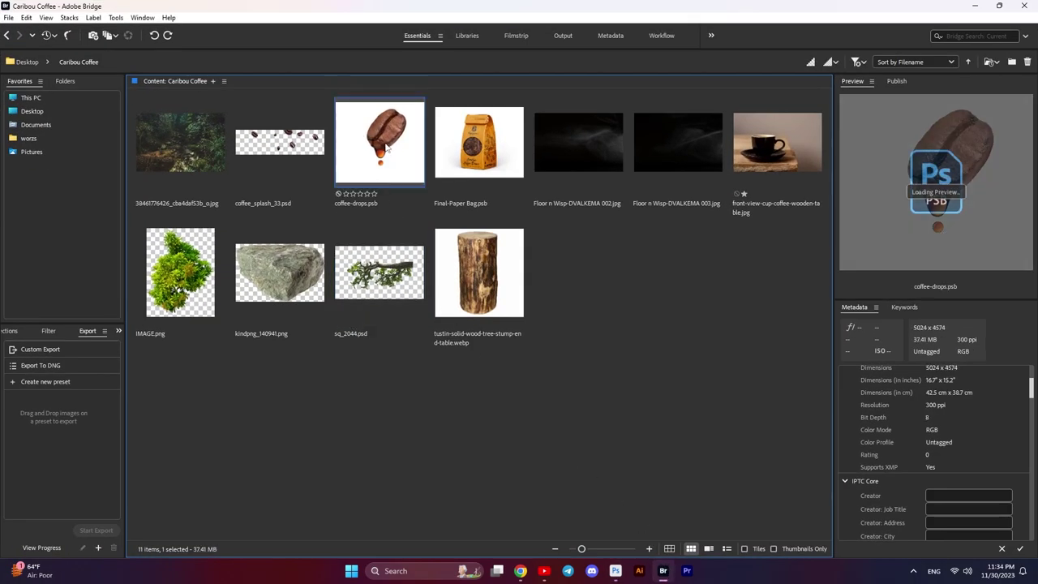
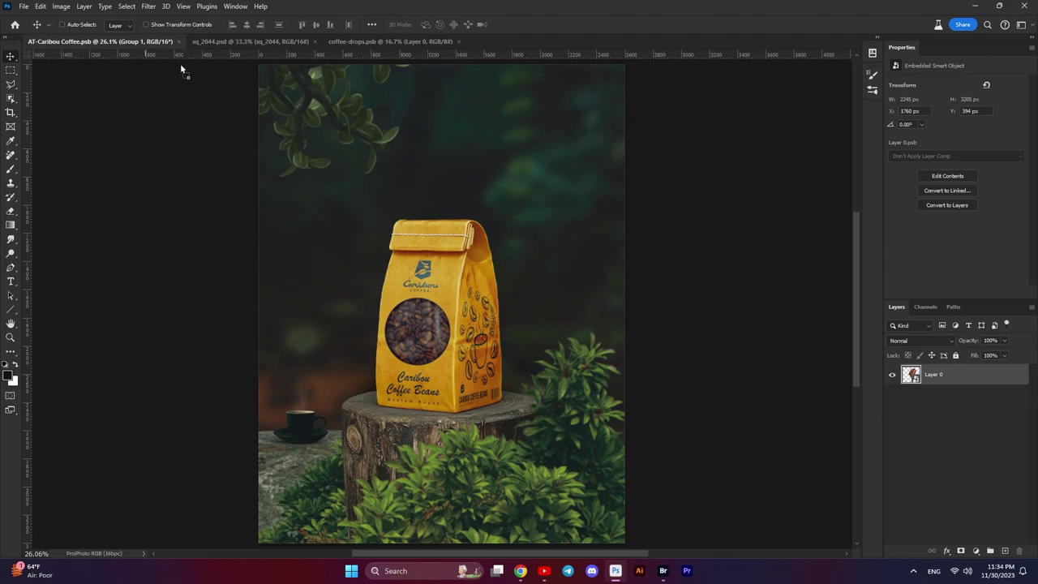
- Place the coffee bean image in the Caribou composite, scaled to about a quarter, above the bag
{"action": "left_click_drag", "start_coordinate": [147, 46], "coordinate": [478, 186]}
{"action": "left_click", "coordinate": [506, 219]}
{"action": "scroll", "coordinate": [523, 258], "scroll_direction": "down", "scroll_amount": 1}
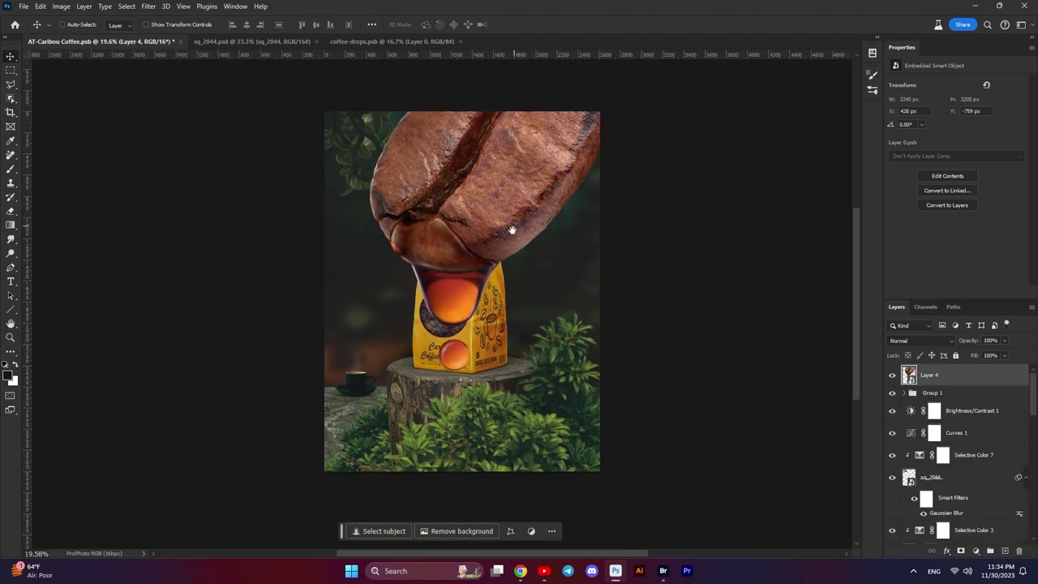
{"action": "scroll", "coordinate": [505, 265], "scroll_direction": "down", "scroll_amount": 1}
{"action": "key", "text": "ctrl+t"}
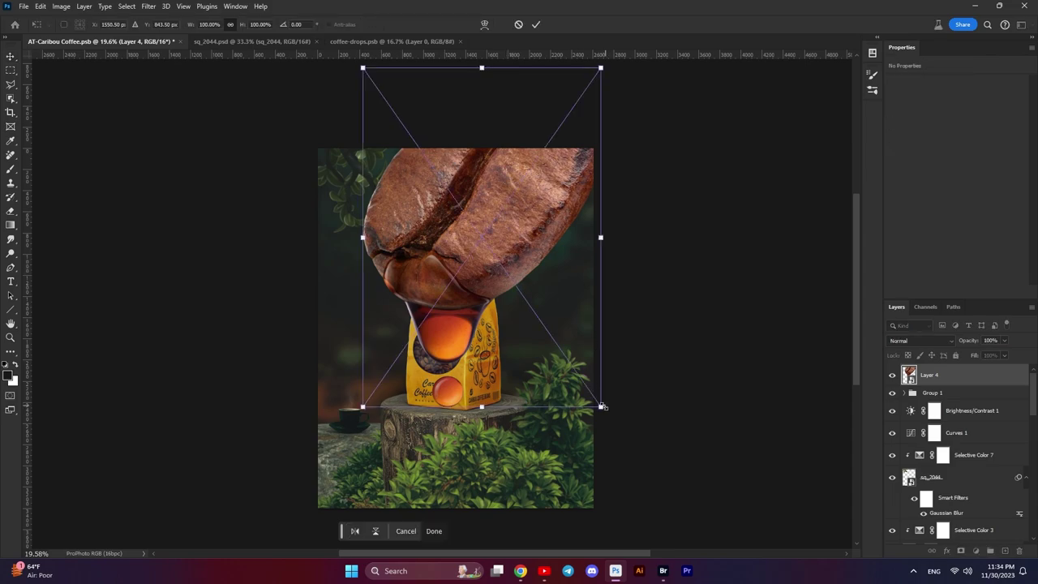
{"action": "mouse_move", "coordinate": [600, 406]}
{"action": "left_mouse_down"}
{"action": "mouse_move", "coordinate": [428, 196]}
{"action": "mouse_move", "coordinate": [467, 214]}
{"action": "left_mouse_up"}
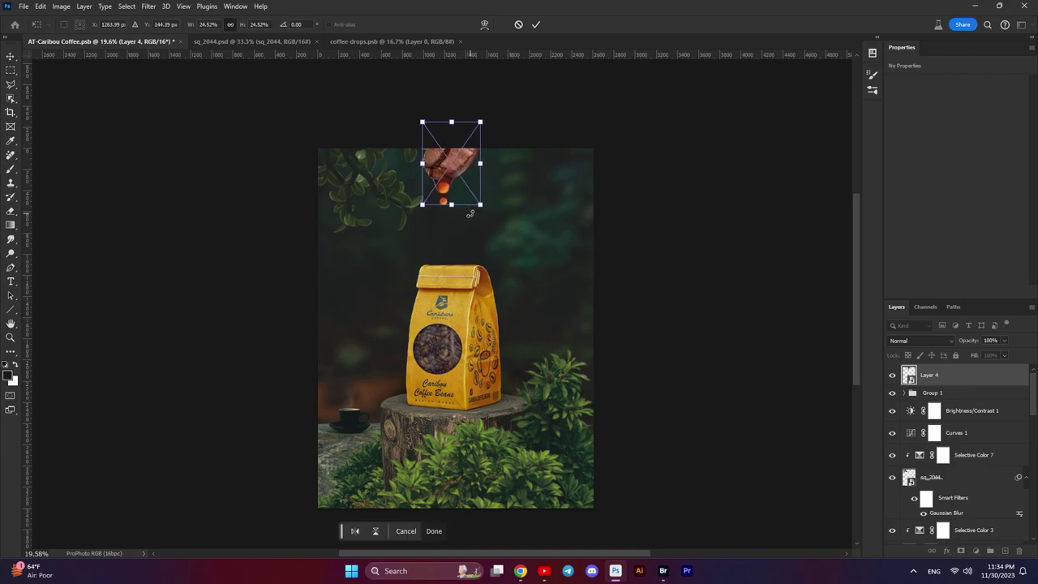
{"action": "key", "text": "Return"}
{"action": "scroll", "coordinate": [443, 157], "scroll_direction": "up", "scroll_amount": 5}
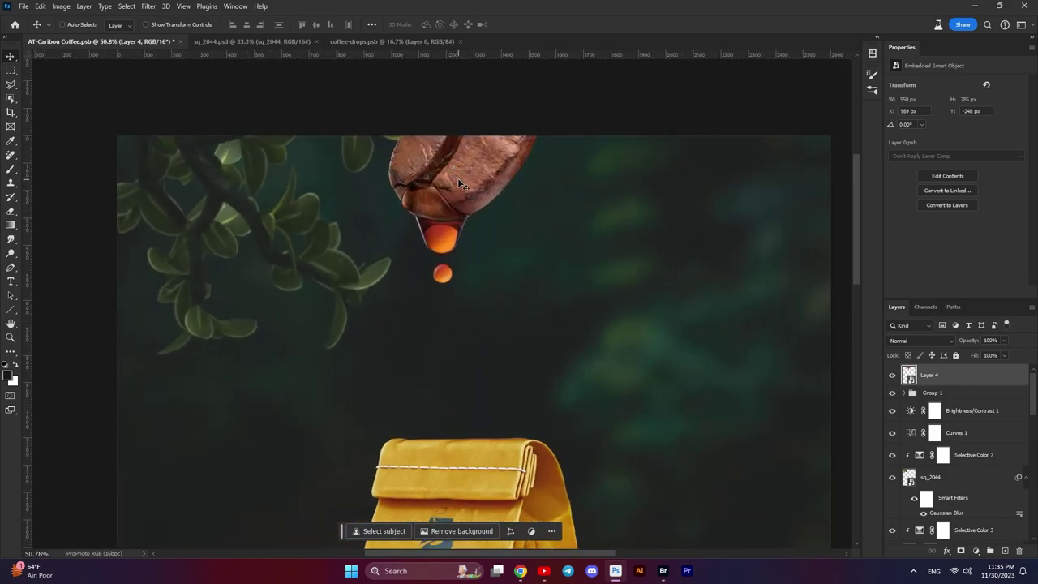
{"action": "left_click_drag", "start_coordinate": [458, 180], "coordinate": [484, 190]}
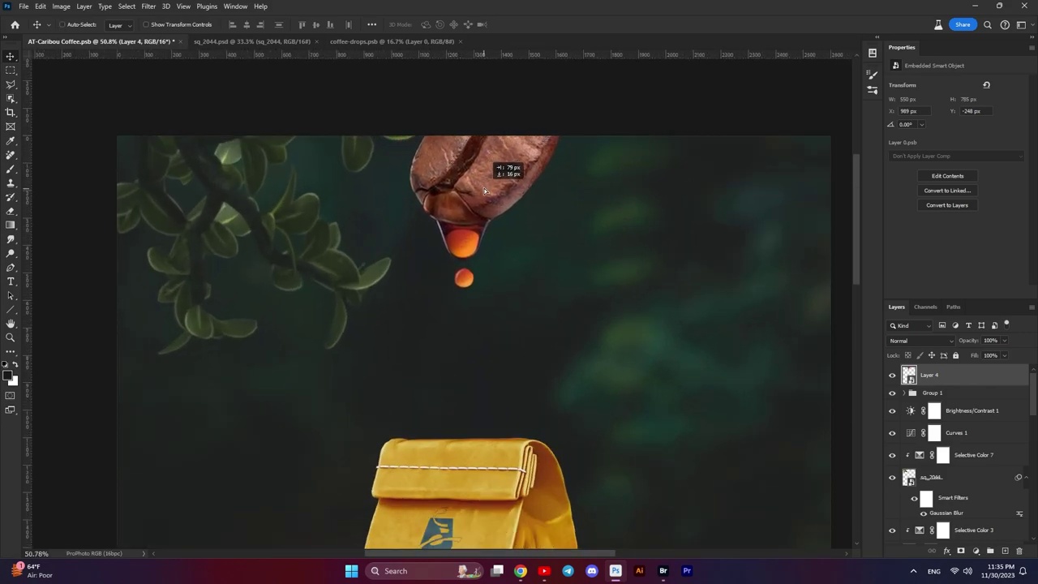
{"action": "left_click_drag", "start_coordinate": [484, 190], "coordinate": [484, 191]}
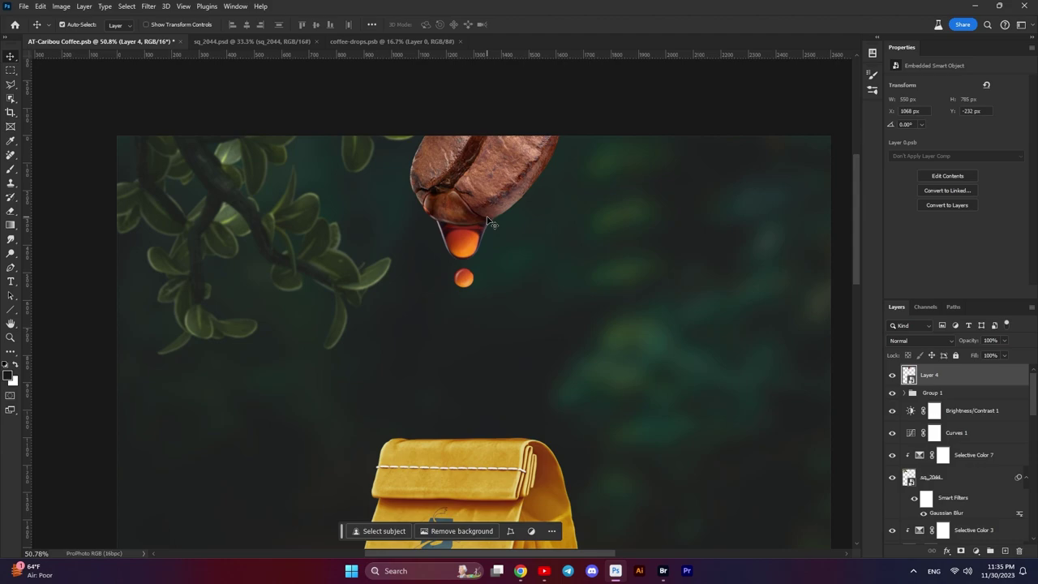
- Save the document and centre the coffee bean horizontally on the canvas
{"action": "key", "text": "ctrl+s"}
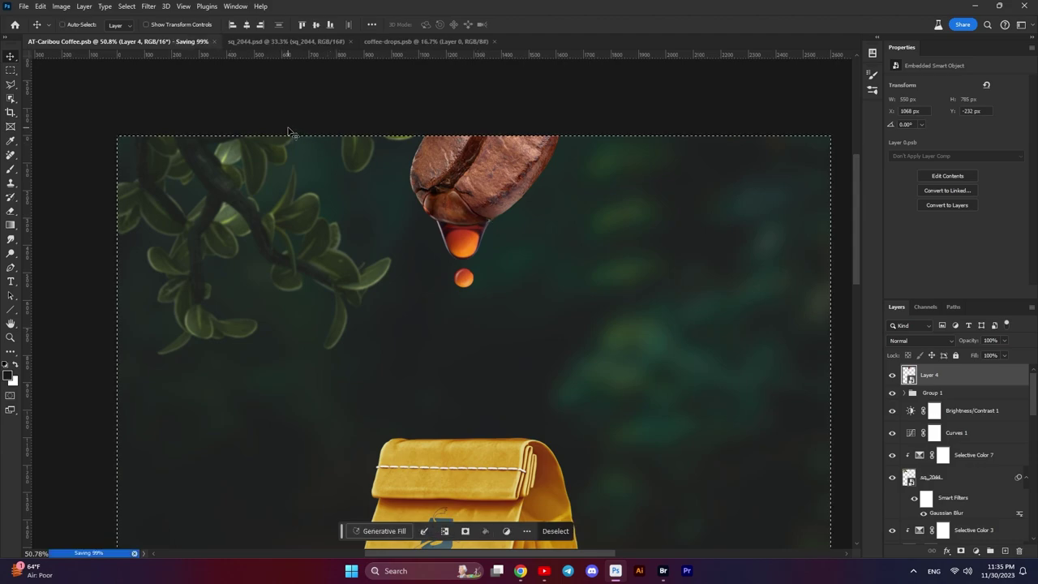
{"action": "key", "text": "ctrl+a"}
{"action": "left_click", "coordinate": [248, 26]}
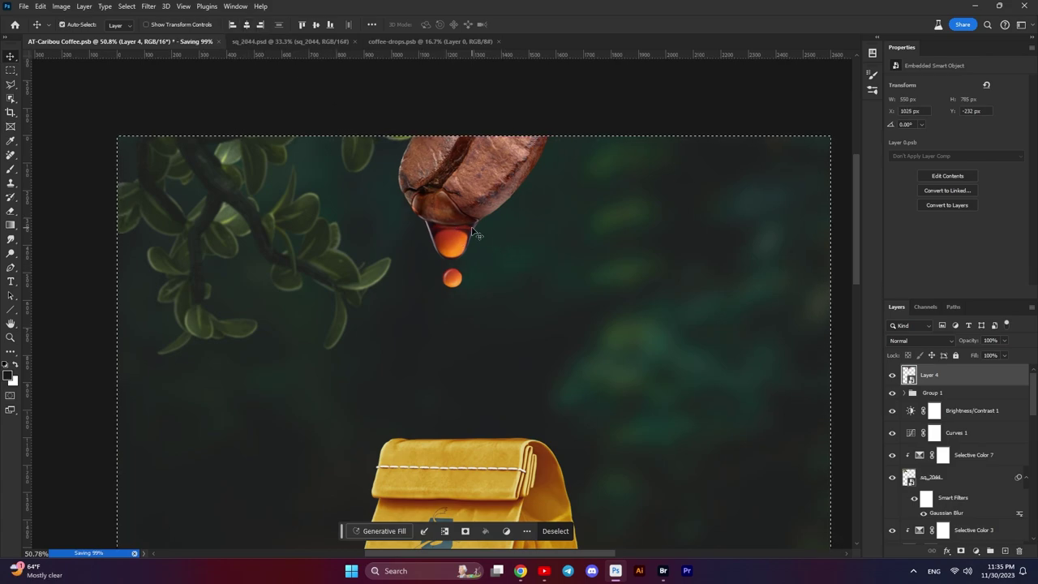
{"action": "key", "text": "ctrl+d"}
{"action": "scroll", "coordinate": [467, 231], "scroll_direction": "down", "scroll_amount": 2}
{"action": "left_click_drag", "start_coordinate": [470, 288], "coordinate": [466, 226]}
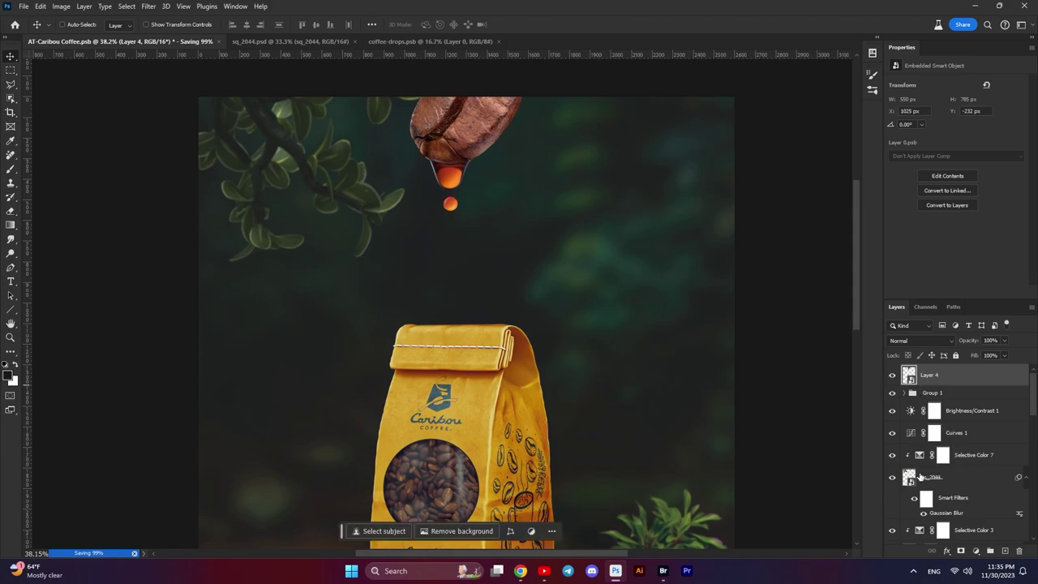
- Shift the leaves layer about 60 px left, then reselect the coffee bean layer
{"action": "left_click", "coordinate": [893, 478]}
{"action": "left_click", "coordinate": [892, 477]}
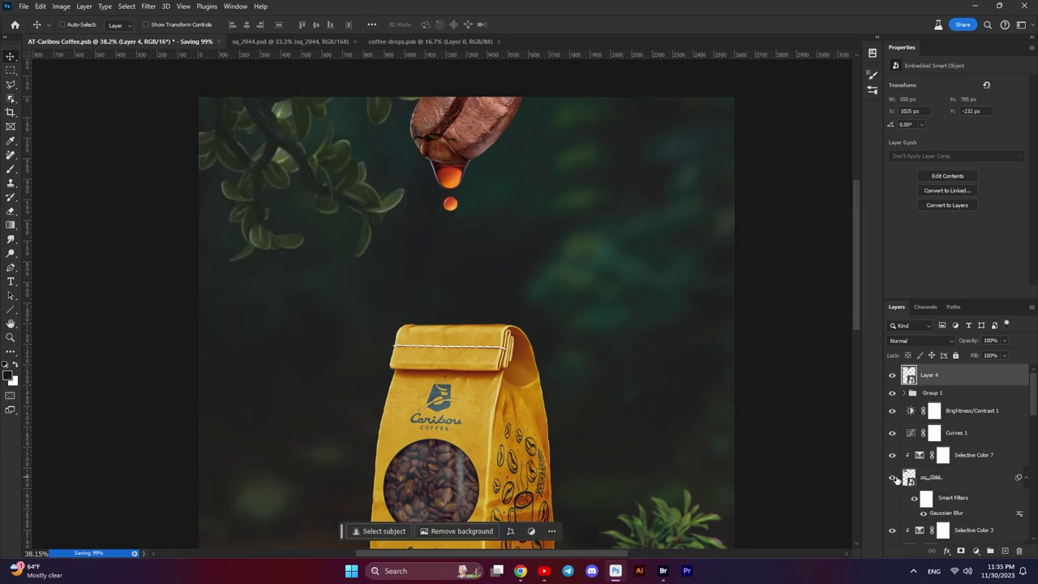
{"action": "left_click", "coordinate": [950, 479]}
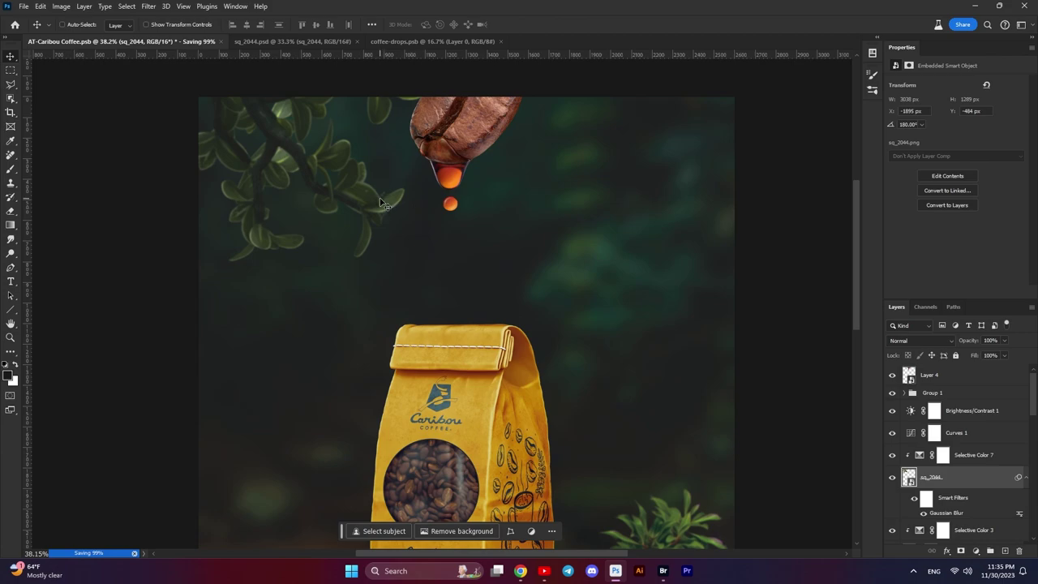
{"action": "left_click_drag", "start_coordinate": [386, 203], "coordinate": [366, 201]}
{"action": "left_click", "coordinate": [938, 377]}
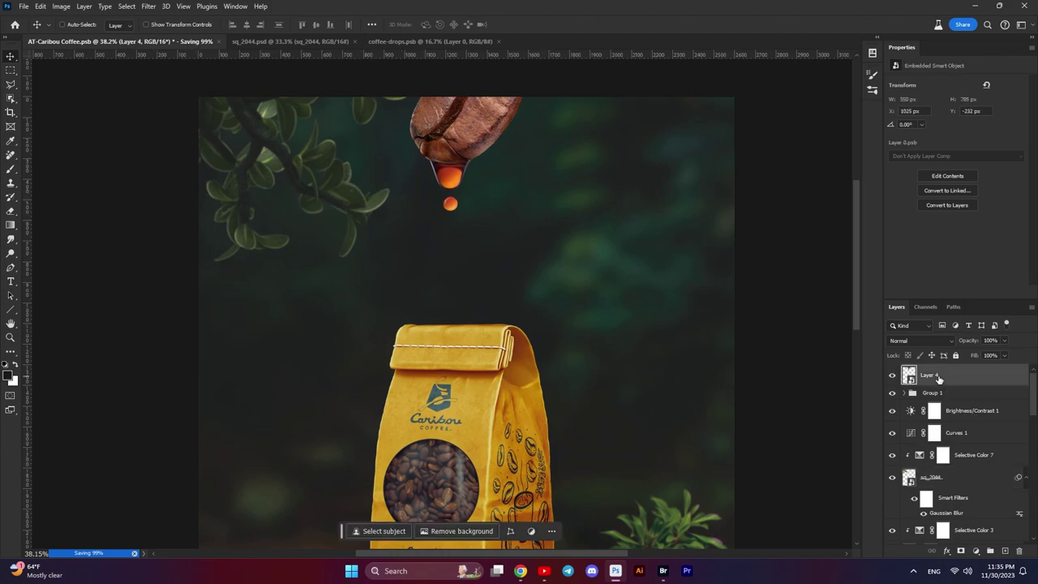
{"action": "left_click_drag", "start_coordinate": [609, 232], "coordinate": [604, 241]}
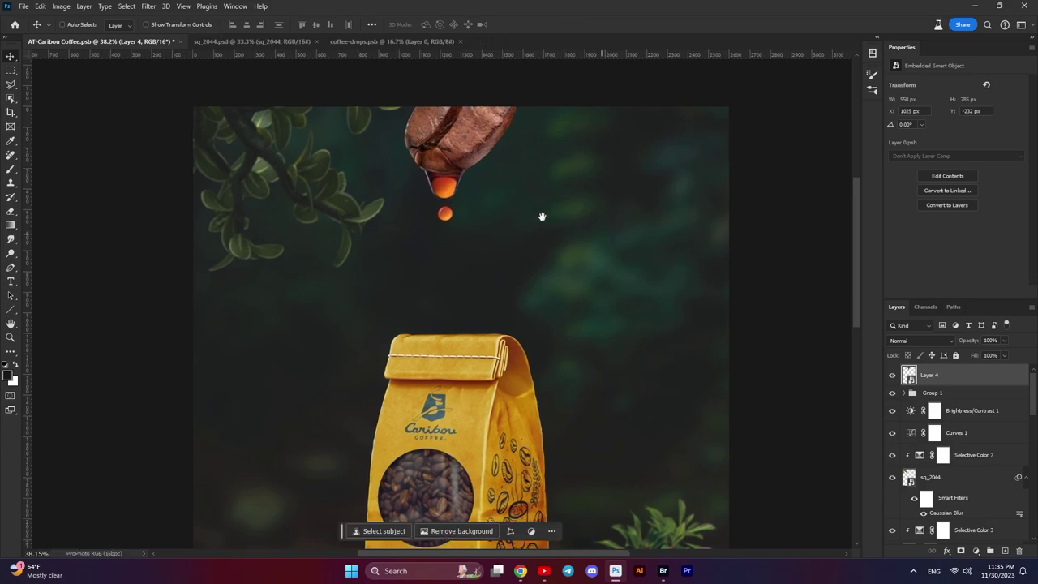
{"action": "key", "text": "ctrl"}
- Add a Selective Color adjustment clipped to the bean, with Yellows set to Yellow +11
{"action": "left_click", "coordinate": [977, 552]}
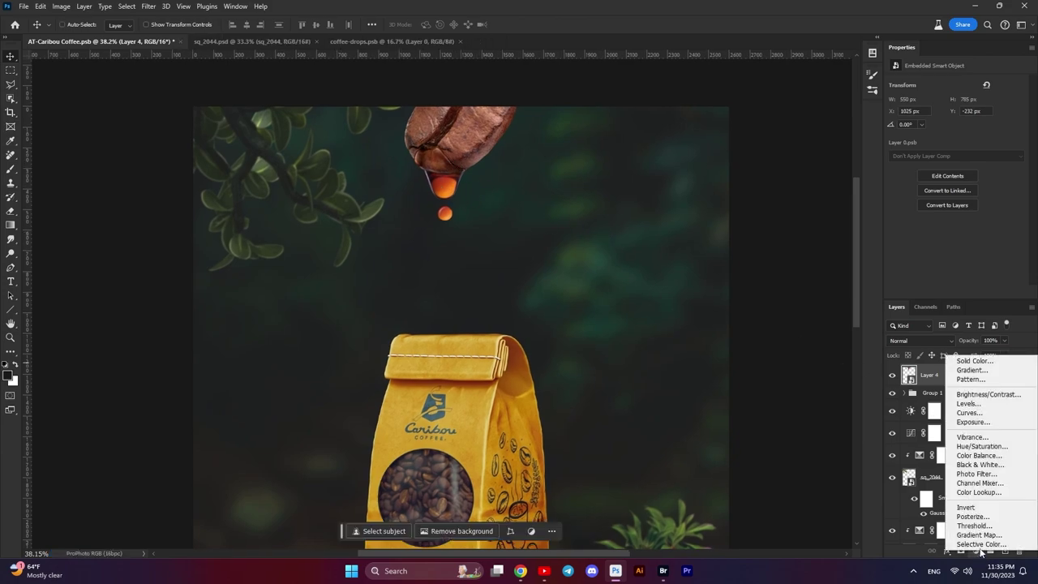
{"action": "left_click", "coordinate": [981, 545]}
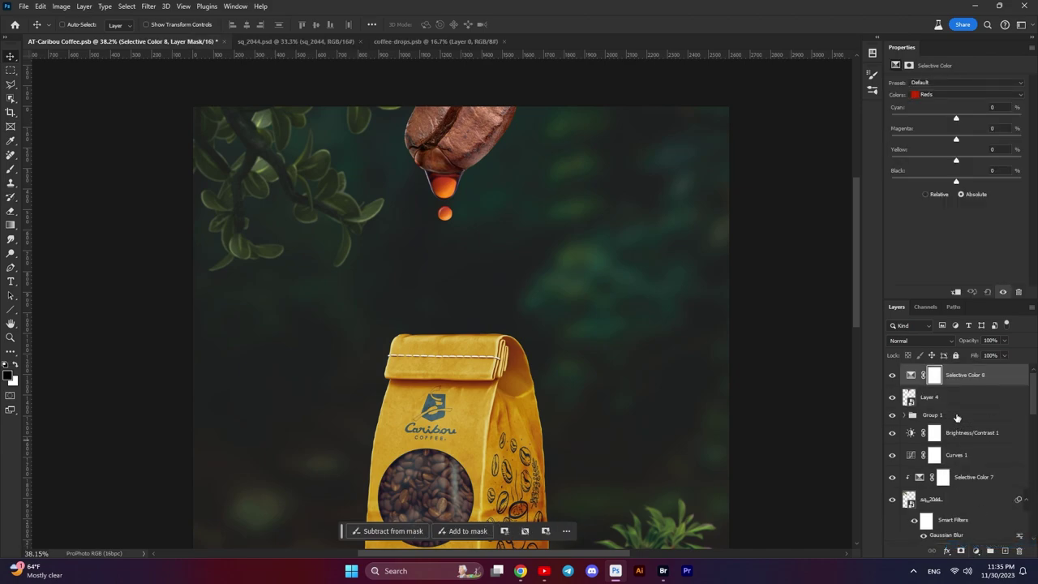
{"action": "left_click", "coordinate": [954, 293]}
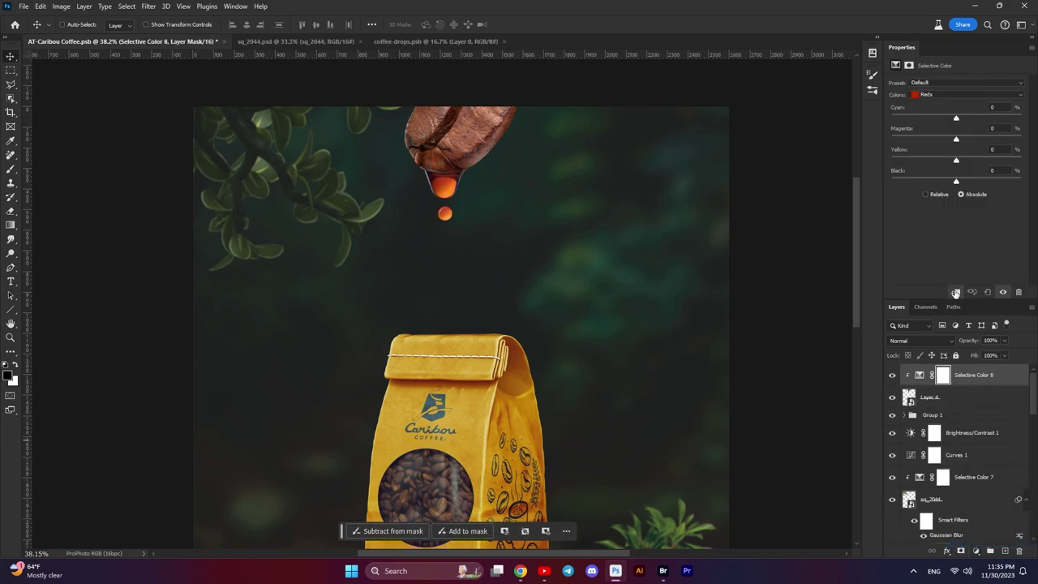
{"action": "left_click", "coordinate": [975, 94]}
{"action": "left_click", "coordinate": [959, 113]}
{"action": "left_click", "coordinate": [998, 153]}
{"action": "key", "text": "shift+Up"}
{"action": "key", "text": "Up"}
- Adjust the Whites and Neutrals colour values in the Selective Color adjustment
{"action": "left_click", "coordinate": [957, 96]}
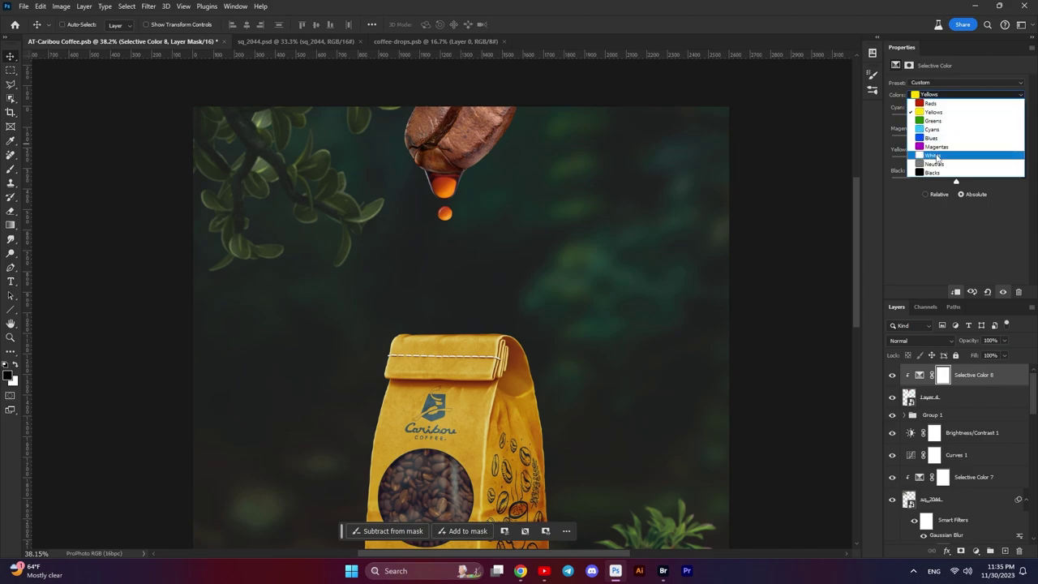
{"action": "left_click", "coordinate": [937, 157]}
{"action": "left_click", "coordinate": [999, 107]}
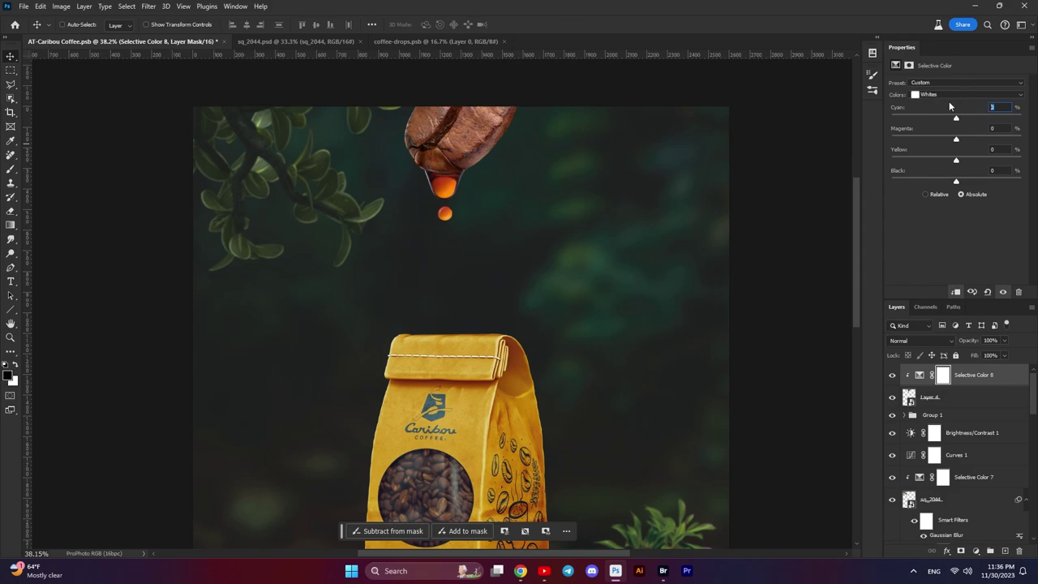
{"action": "type", "text": "31"}
{"action": "type", "text": "27"}
{"action": "type", "text": "12"}
{"action": "left_click", "coordinate": [956, 95]}
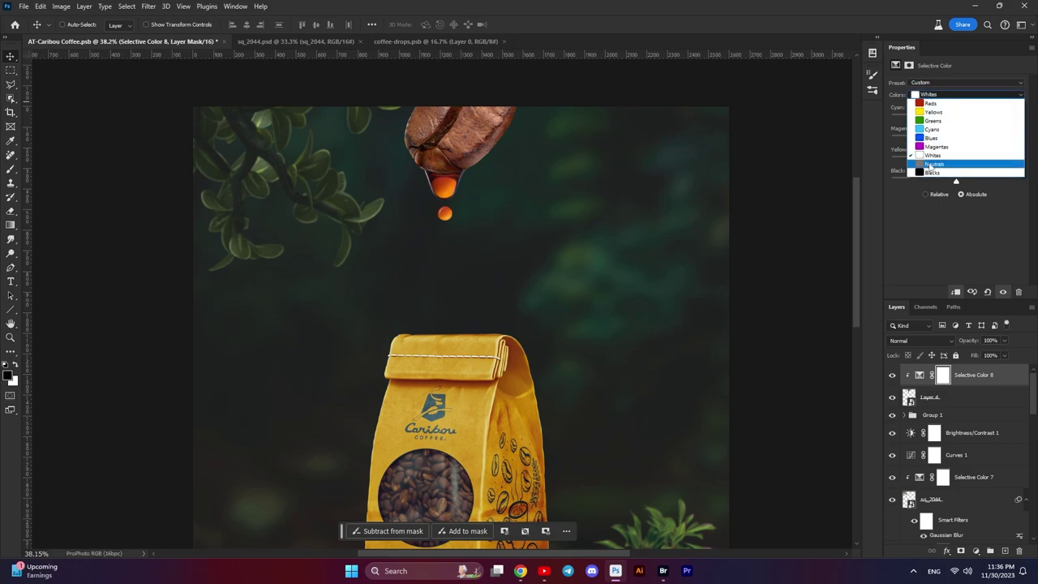
{"action": "left_click", "coordinate": [930, 165]}
{"action": "type", "text": "-"}
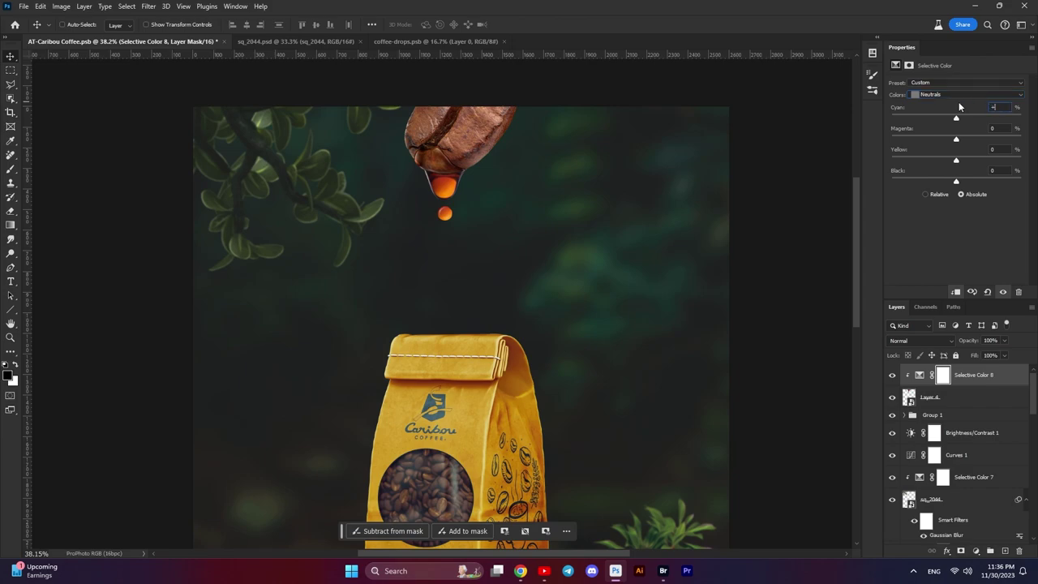
{"action": "type", "text": "8"}
{"action": "type", "text": "1"}
{"action": "type", "text": "3"}
- Set Blacks to Cyan +6, Yellow −6 and compare the adjustment on and off
{"action": "left_click", "coordinate": [961, 96]}
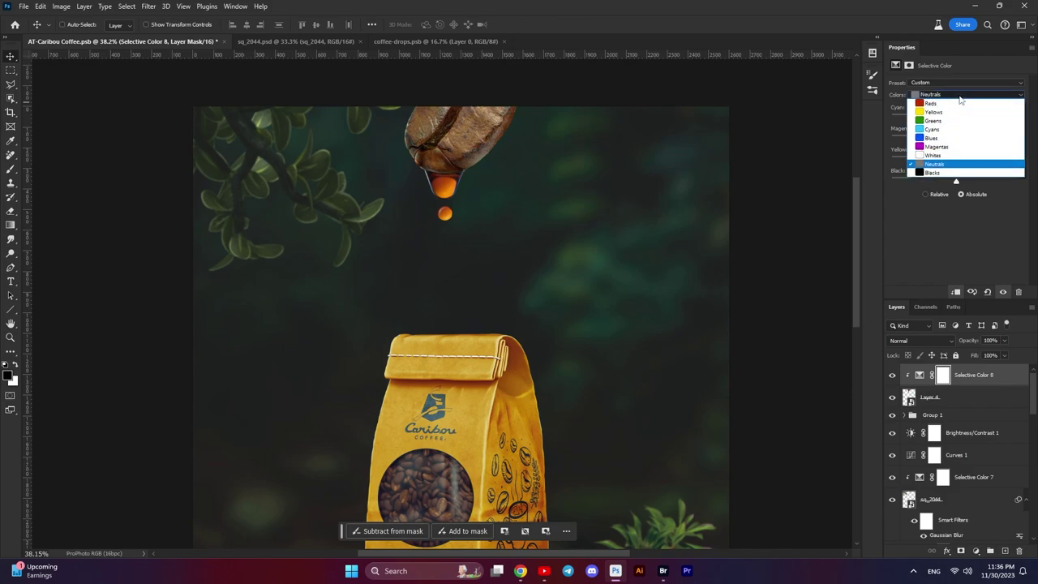
{"action": "left_click", "coordinate": [930, 173]}
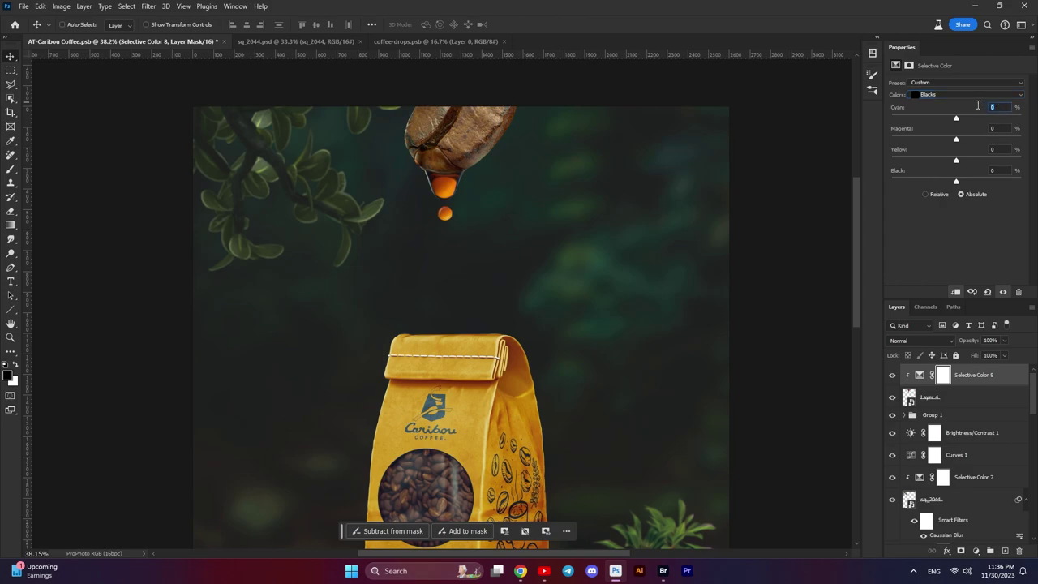
{"action": "type", "text": "+6"}
{"action": "type", "text": "6"}
{"action": "left_click", "coordinate": [891, 375]}
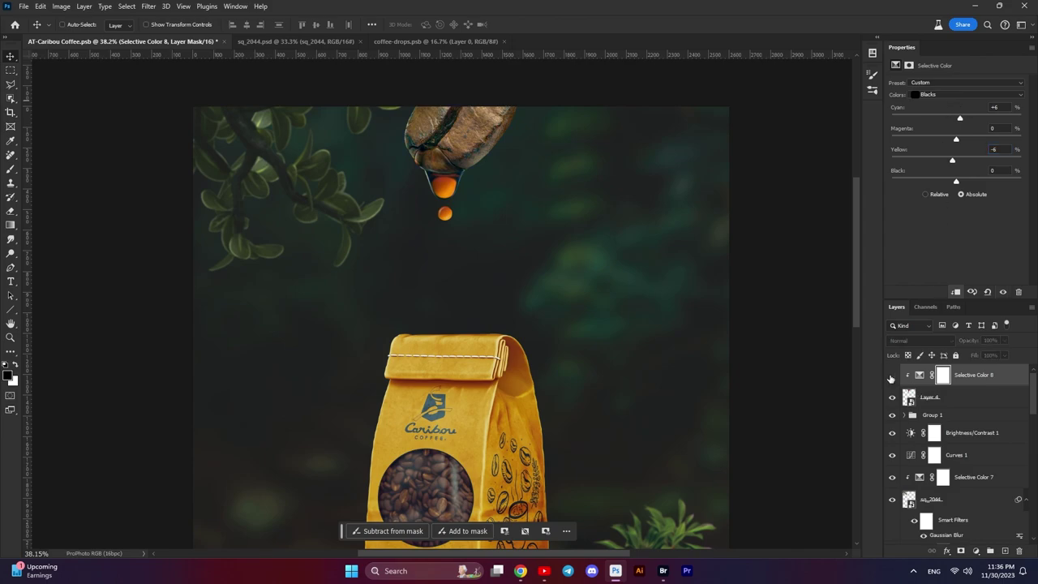
{"action": "left_click", "coordinate": [891, 375]}
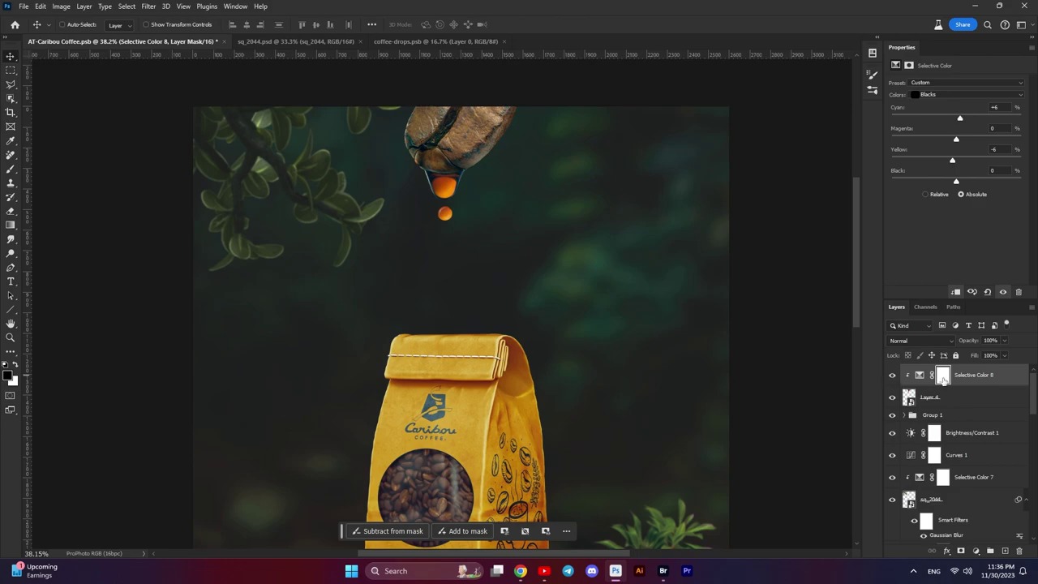
- Add a clipped Selective Color 9 with Yellows Cyan +19, Yellow −18, then invert its mask to black
{"action": "left_click", "coordinate": [976, 551]}
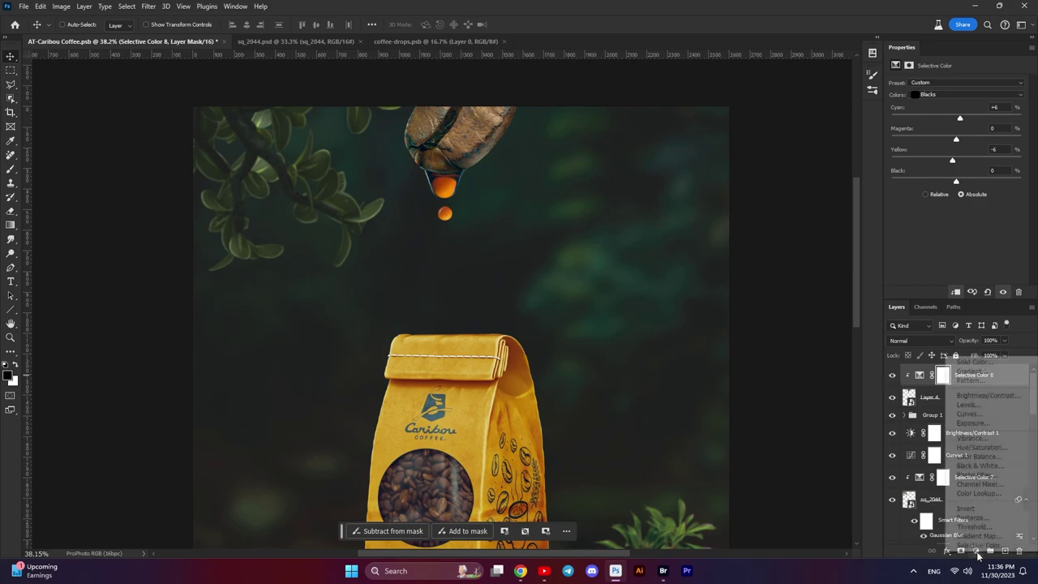
{"action": "left_click", "coordinate": [980, 543]}
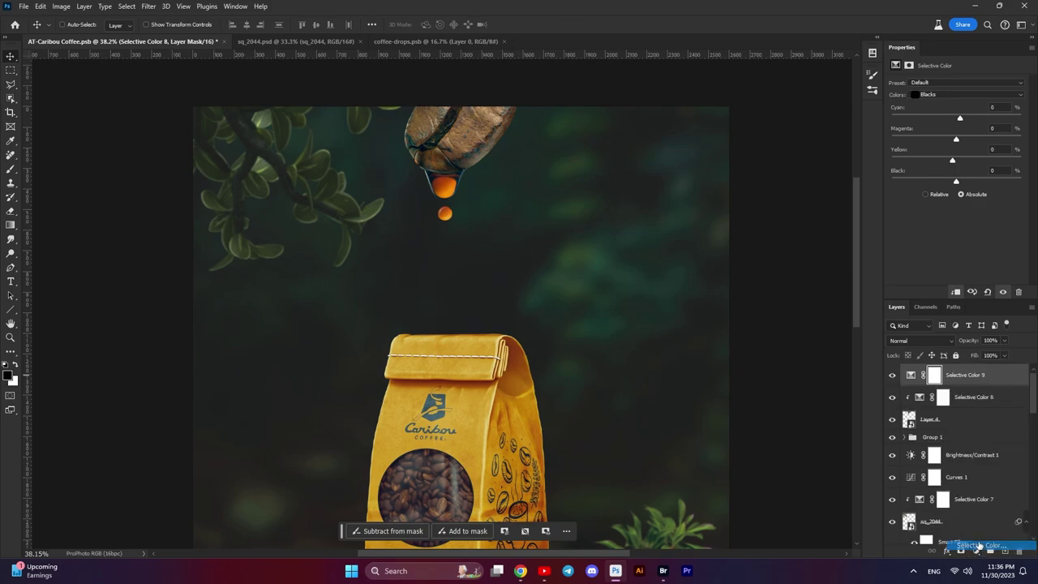
{"action": "left_click", "coordinate": [955, 293]}
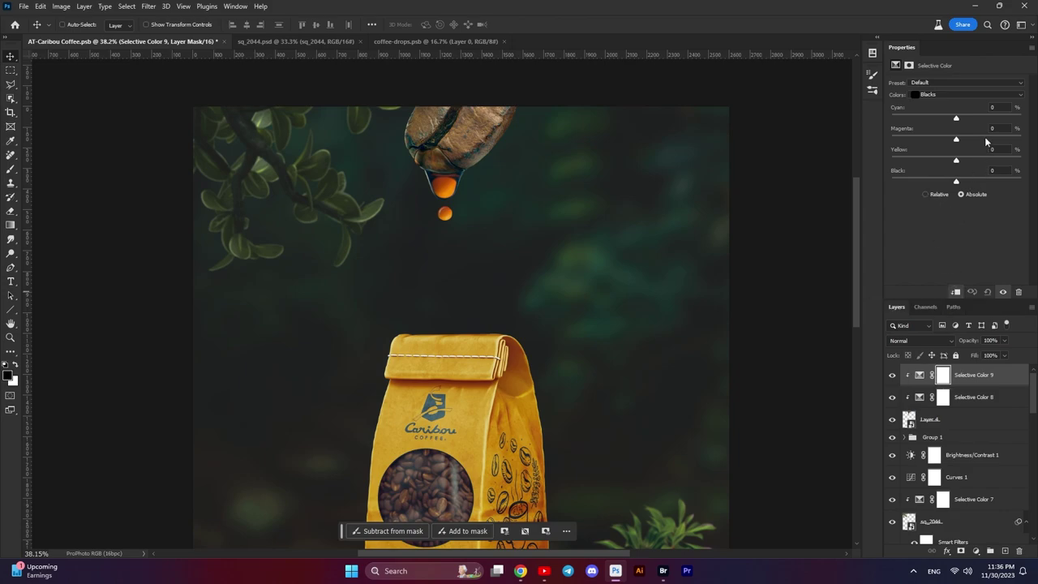
{"action": "left_click", "coordinate": [981, 95]}
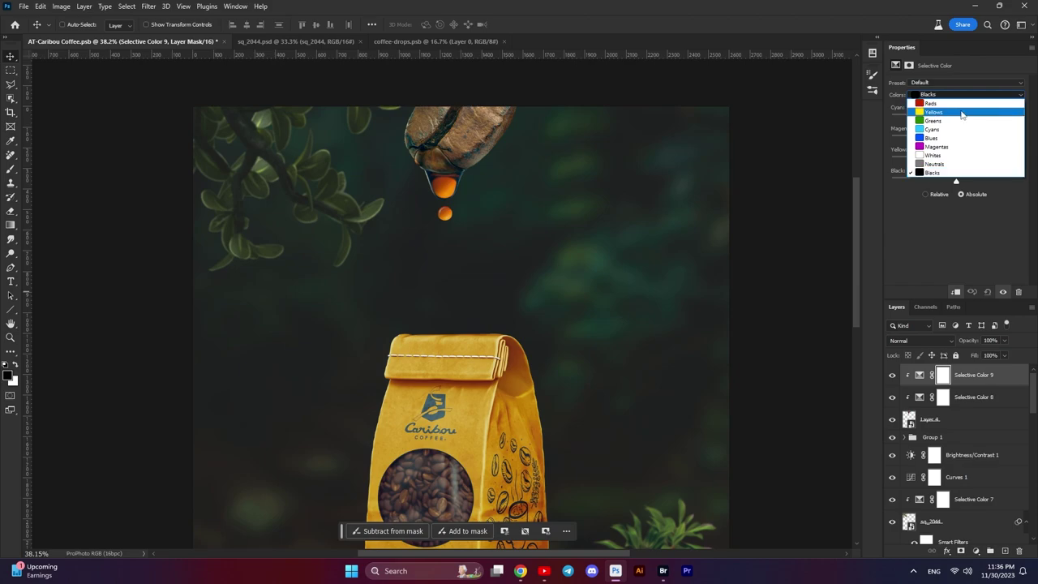
{"action": "left_click", "coordinate": [964, 112]}
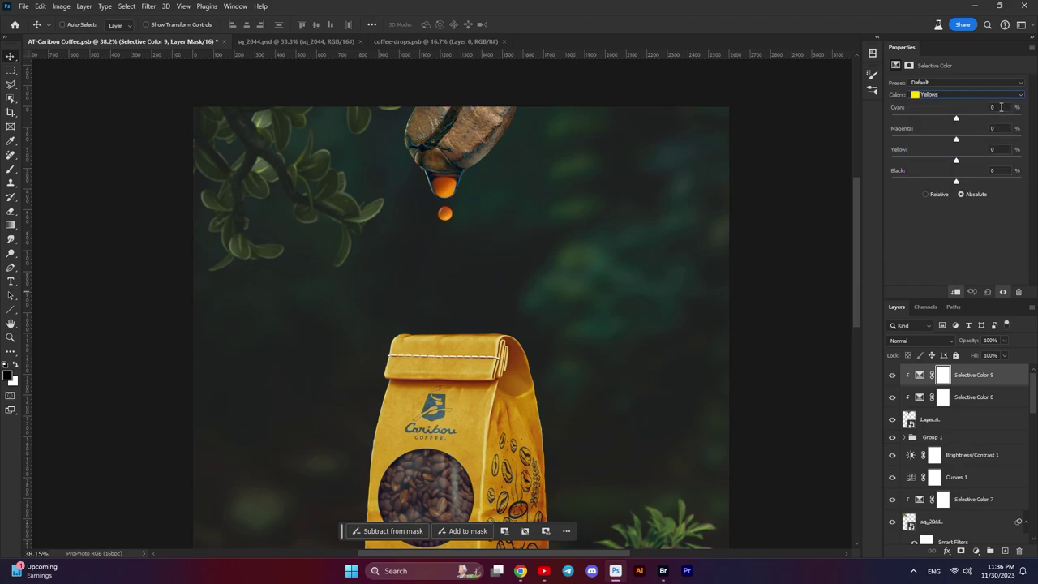
{"action": "left_click", "coordinate": [1001, 107]}
{"action": "type", "text": "19"}
{"action": "key", "text": "Return"}
{"action": "type", "text": "8"}
{"action": "left_click", "coordinate": [943, 375]}
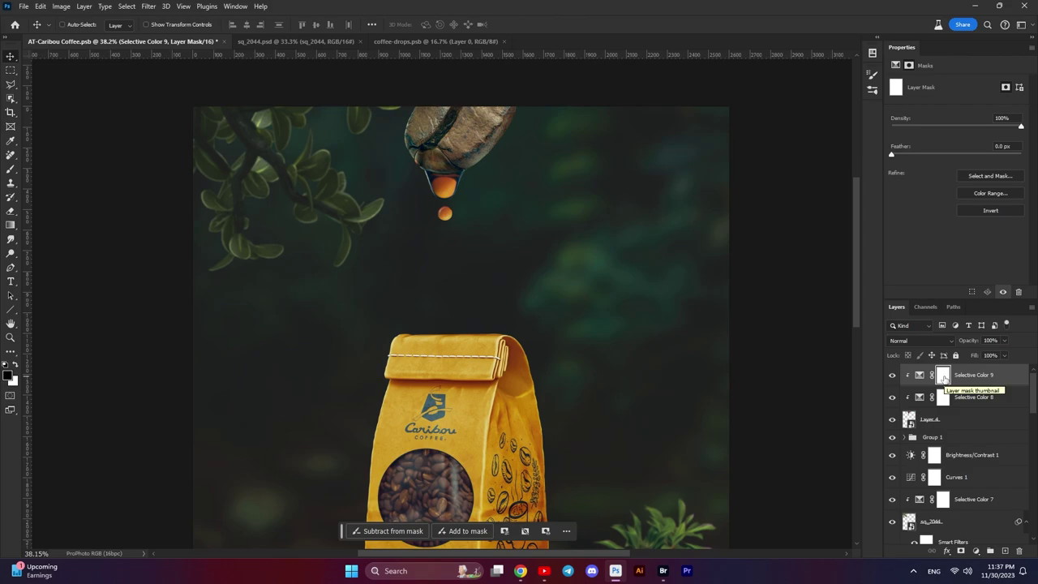
{"action": "key", "text": "ctrl+i"}
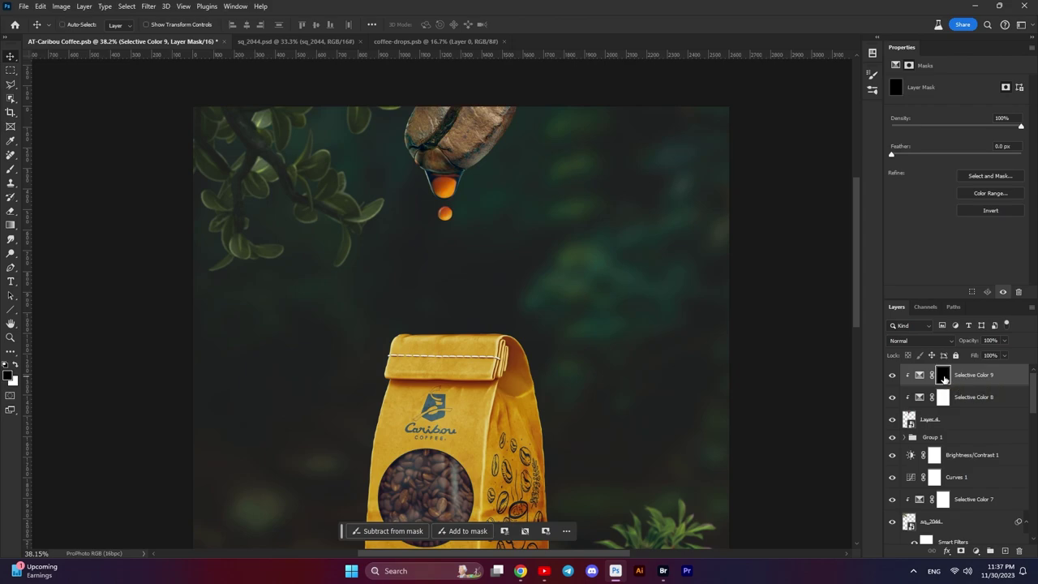
- Paint the Selective Color 9 mask white with a 66 px brush over both orange drops
{"action": "left_click", "coordinate": [11, 169]}
{"action": "scroll", "coordinate": [452, 187], "scroll_direction": "up", "scroll_amount": 2}
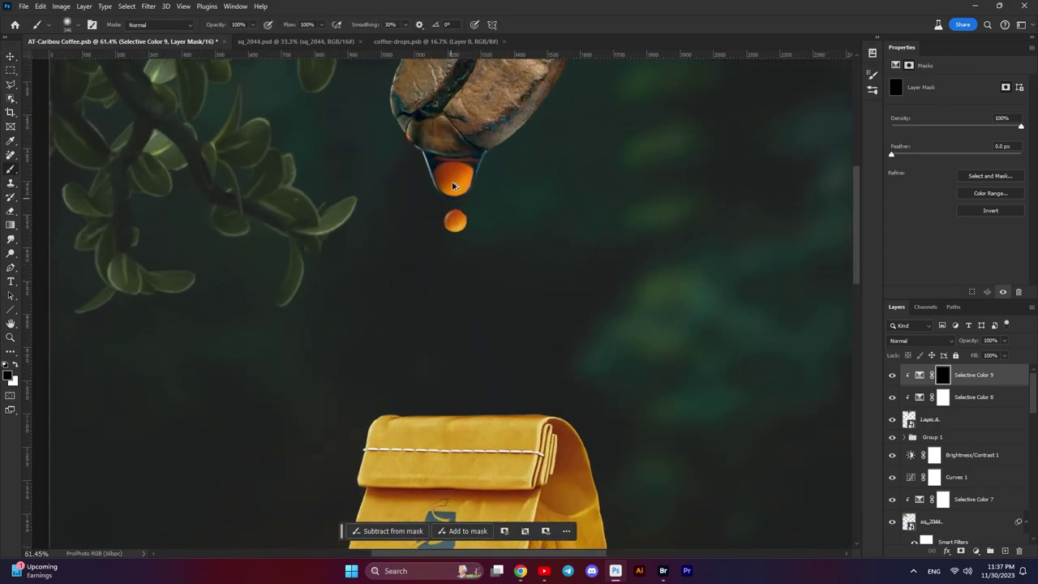
{"action": "scroll", "coordinate": [463, 174], "scroll_direction": "up", "scroll_amount": 3}
{"action": "left_click_drag", "start_coordinate": [453, 202], "coordinate": [262, 183]}
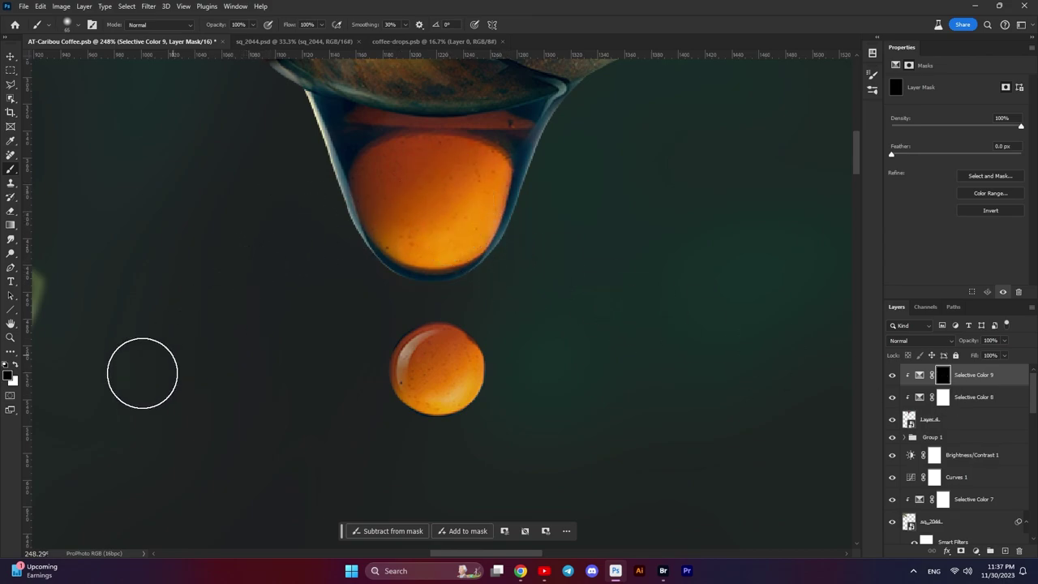
{"action": "left_click", "coordinate": [16, 366]}
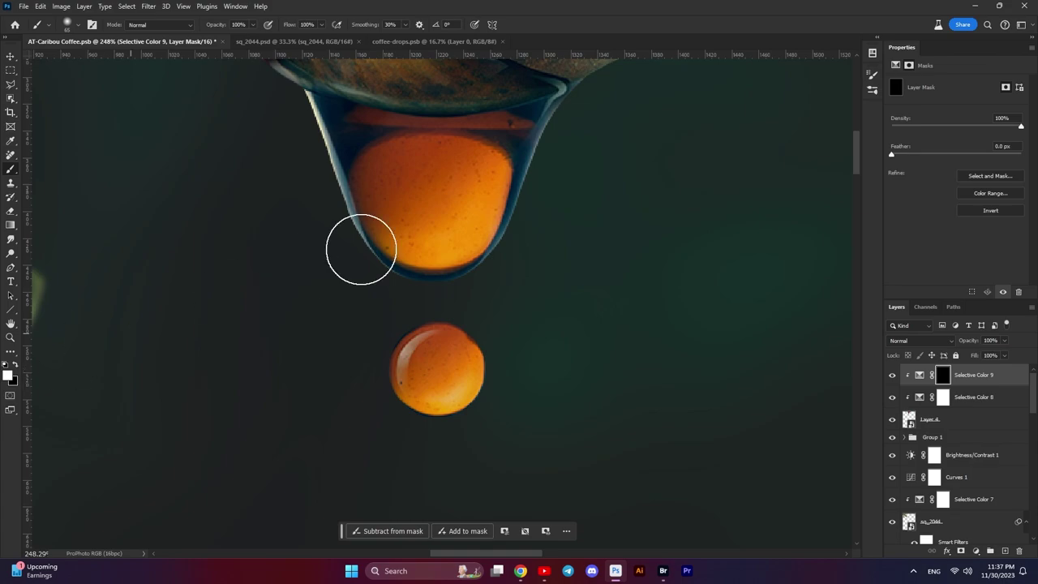
{"action": "scroll", "coordinate": [463, 199], "scroll_direction": "up", "scroll_amount": 1}
{"action": "mouse_move", "coordinate": [454, 219]}
{"action": "left_mouse_down"}
{"action": "mouse_move", "coordinate": [468, 173]}
{"action": "mouse_move", "coordinate": [497, 186]}
{"action": "mouse_move", "coordinate": [465, 204]}
{"action": "mouse_move", "coordinate": [353, 178]}
{"action": "mouse_move", "coordinate": [381, 130]}
{"action": "mouse_move", "coordinate": [475, 162]}
{"action": "mouse_move", "coordinate": [544, 114]}
{"action": "mouse_move", "coordinate": [473, 209]}
{"action": "left_mouse_up"}
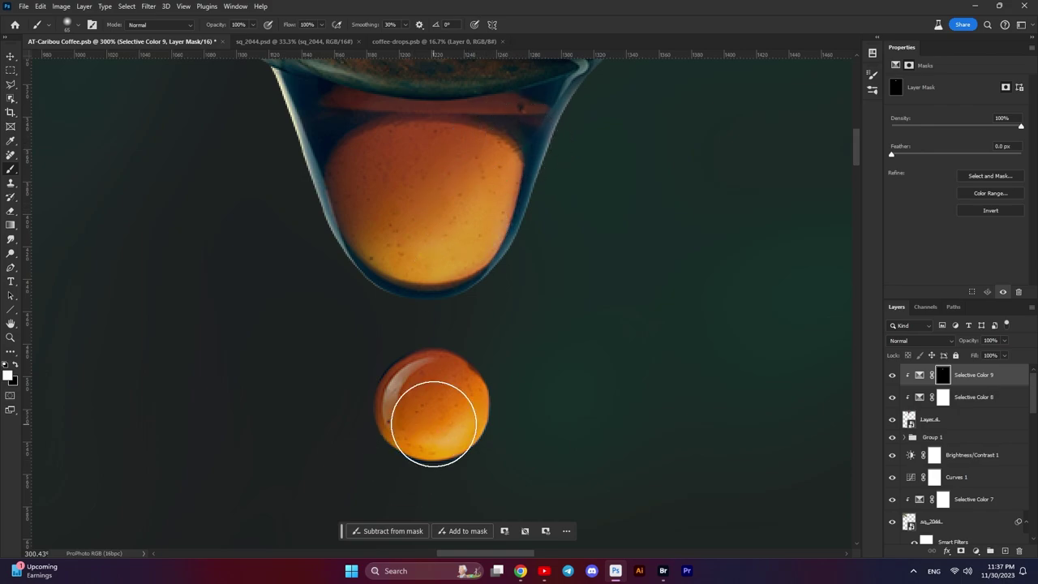
{"action": "mouse_move", "coordinate": [435, 422]}
{"action": "left_mouse_down"}
{"action": "mouse_move", "coordinate": [429, 394]}
{"action": "mouse_move", "coordinate": [440, 408]}
{"action": "mouse_move", "coordinate": [450, 402]}
{"action": "left_mouse_up"}
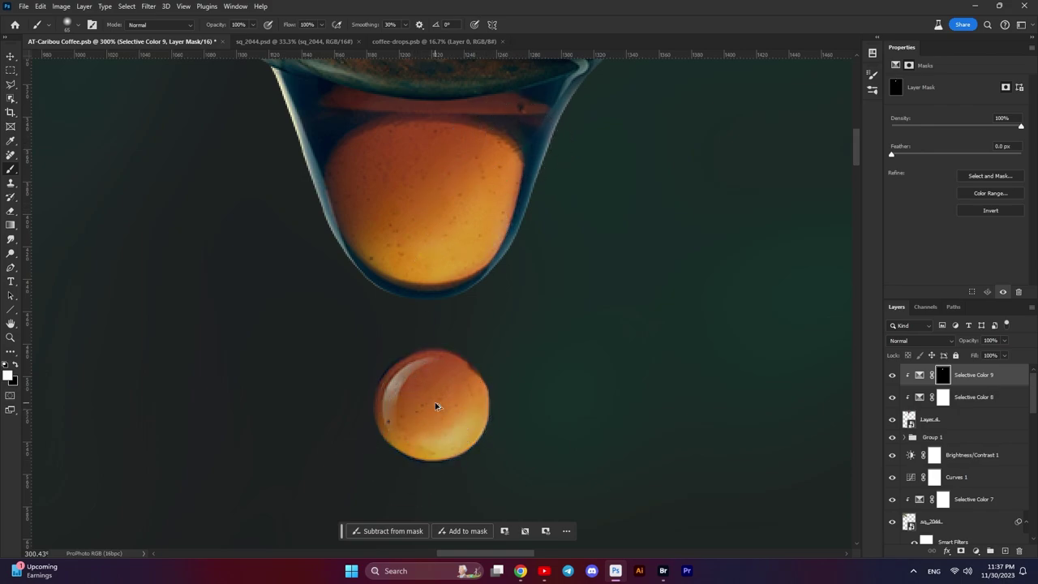
{"action": "scroll", "coordinate": [433, 406], "scroll_direction": "down", "scroll_amount": 3}
{"action": "scroll", "coordinate": [445, 306], "scroll_direction": "up", "scroll_amount": 1}
{"action": "scroll", "coordinate": [428, 283], "scroll_direction": "up", "scroll_amount": 2}
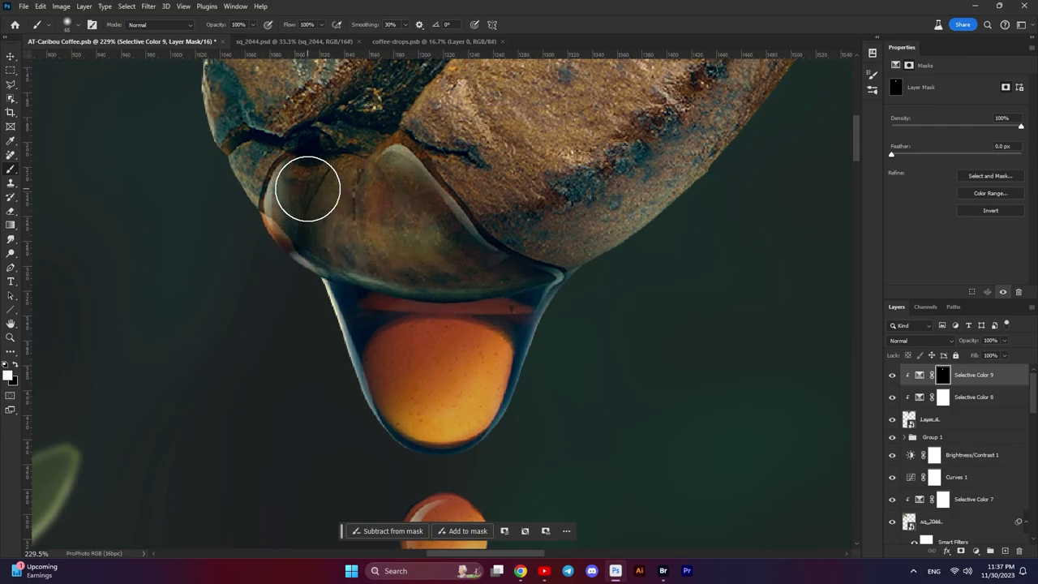
{"action": "scroll", "coordinate": [476, 332], "scroll_direction": "down", "scroll_amount": 2}
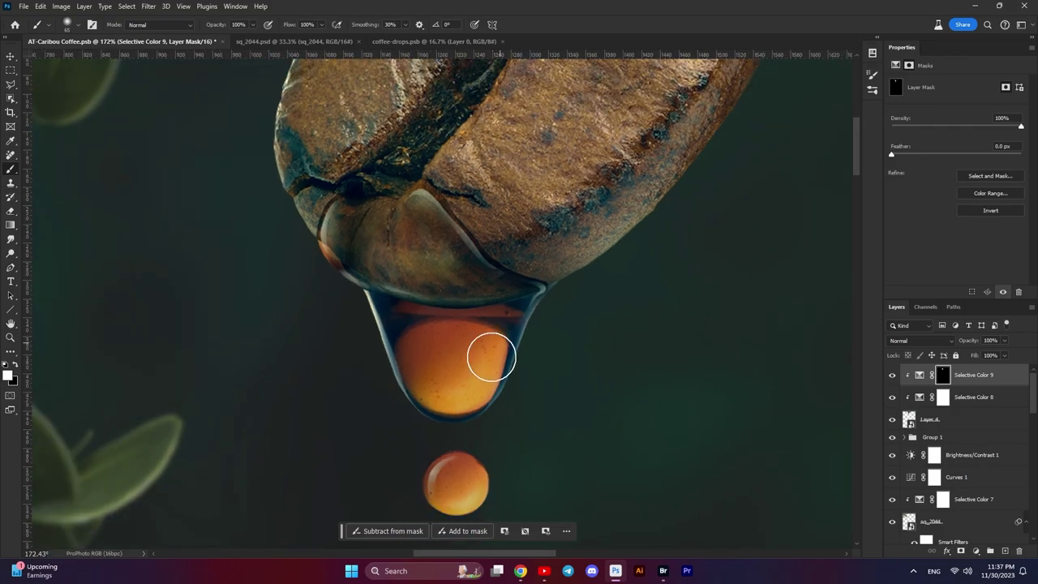
- Nudge the sq_2044 layer slightly left and reselect the Selective Color 9 layer
{"action": "left_click", "coordinate": [10, 57]}
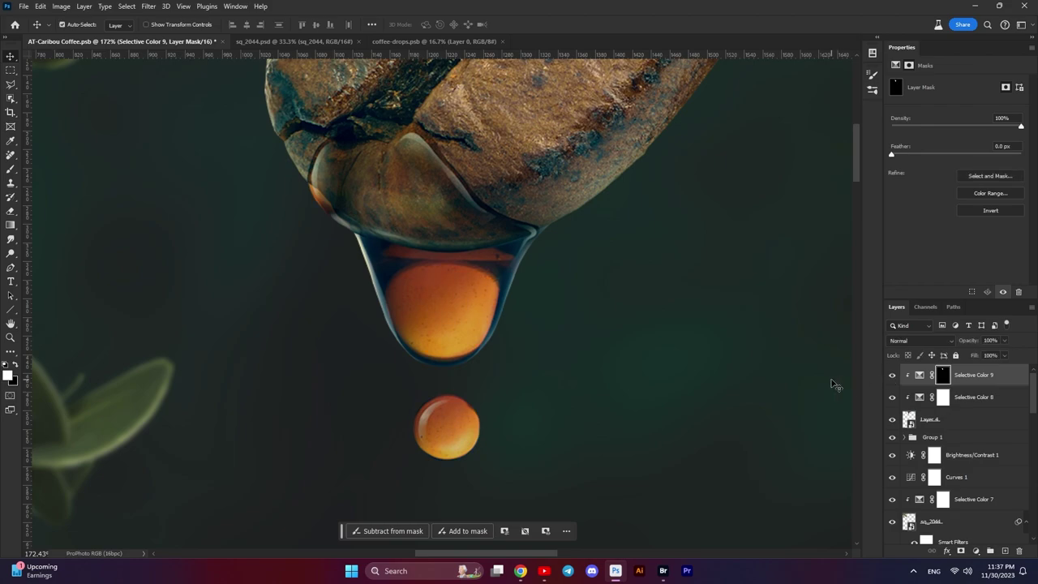
{"action": "scroll", "coordinate": [724, 399], "scroll_direction": "down", "scroll_amount": 3}
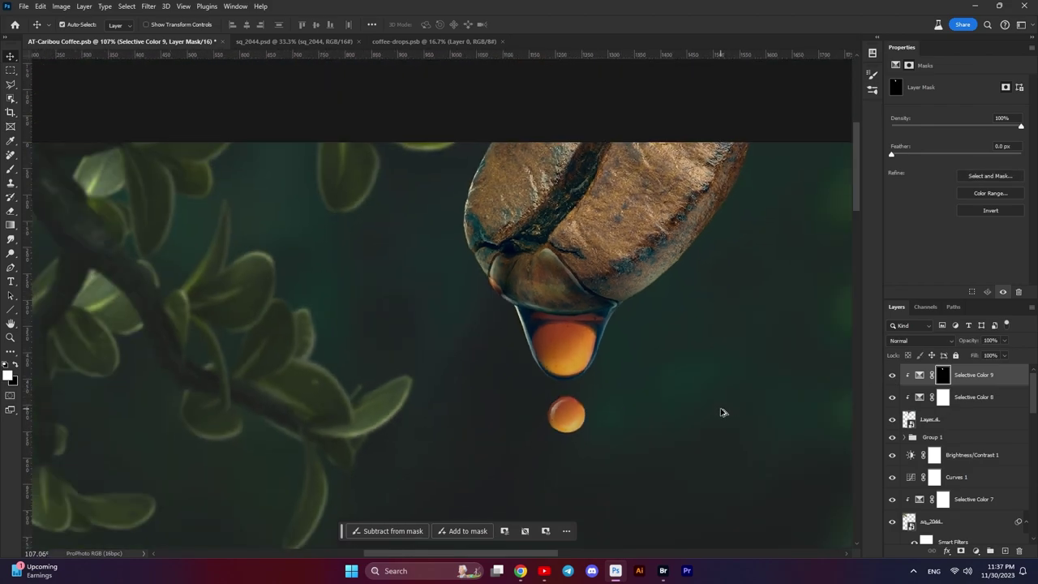
{"action": "scroll", "coordinate": [720, 408], "scroll_direction": "down", "scroll_amount": 3}
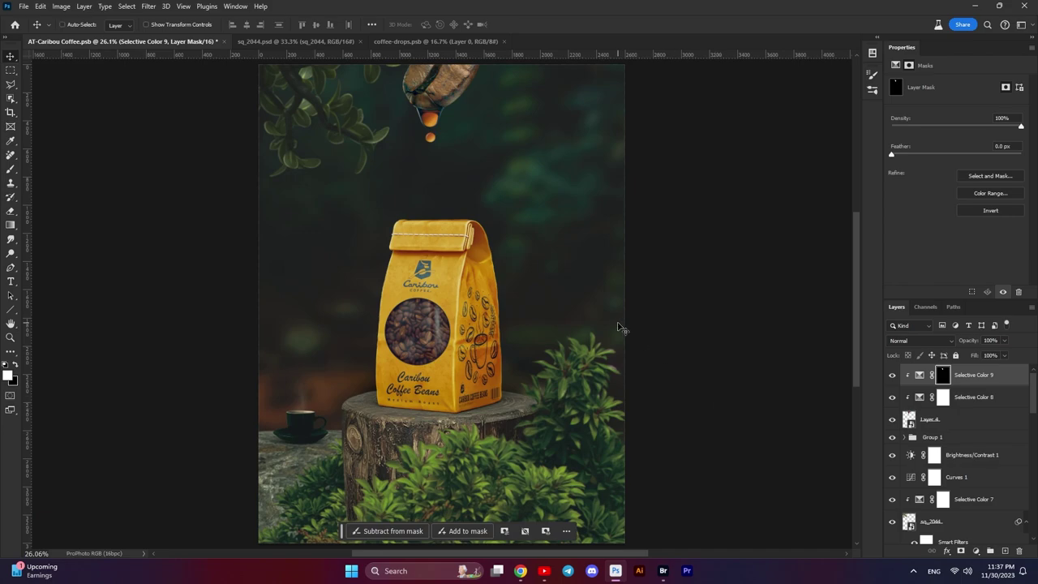
{"action": "left_click_drag", "start_coordinate": [515, 215], "coordinate": [524, 238]}
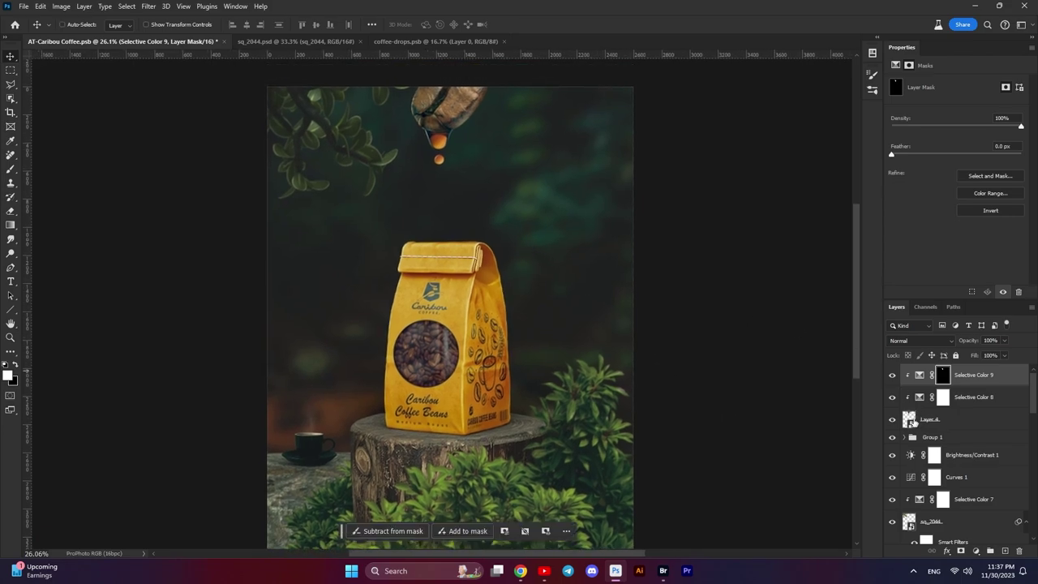
{"action": "left_click", "coordinate": [935, 522]}
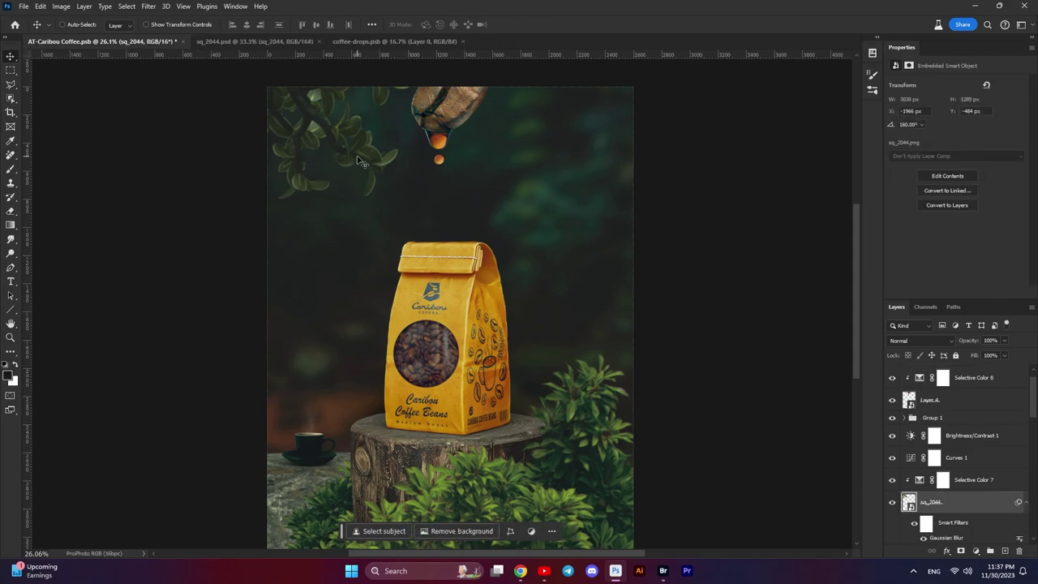
{"action": "left_click_drag", "start_coordinate": [358, 157], "coordinate": [355, 156]}
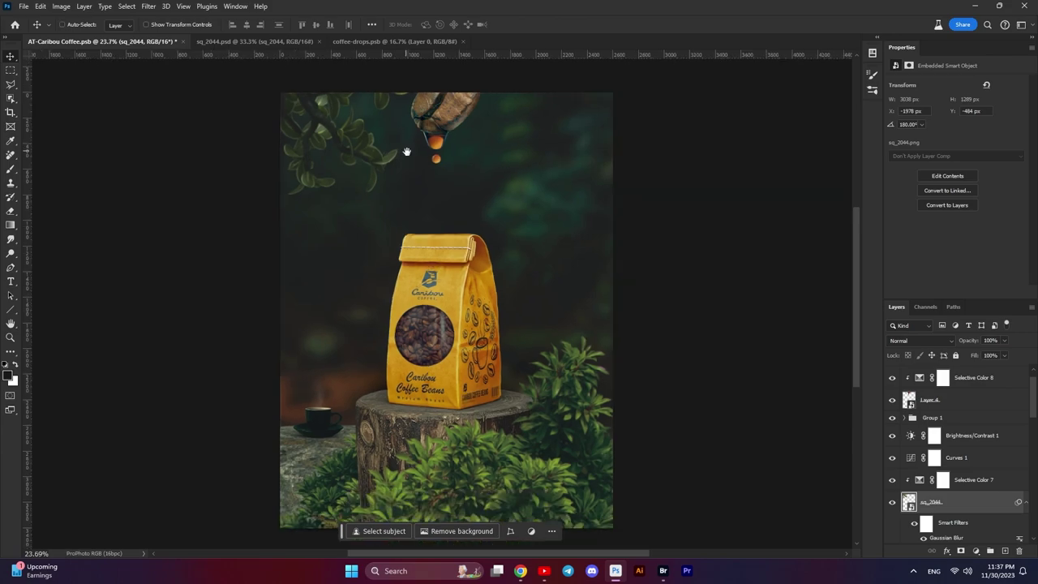
{"action": "scroll", "coordinate": [430, 190], "scroll_direction": "up", "scroll_amount": 3}
{"action": "scroll", "coordinate": [894, 451], "scroll_direction": "up", "scroll_amount": 1}
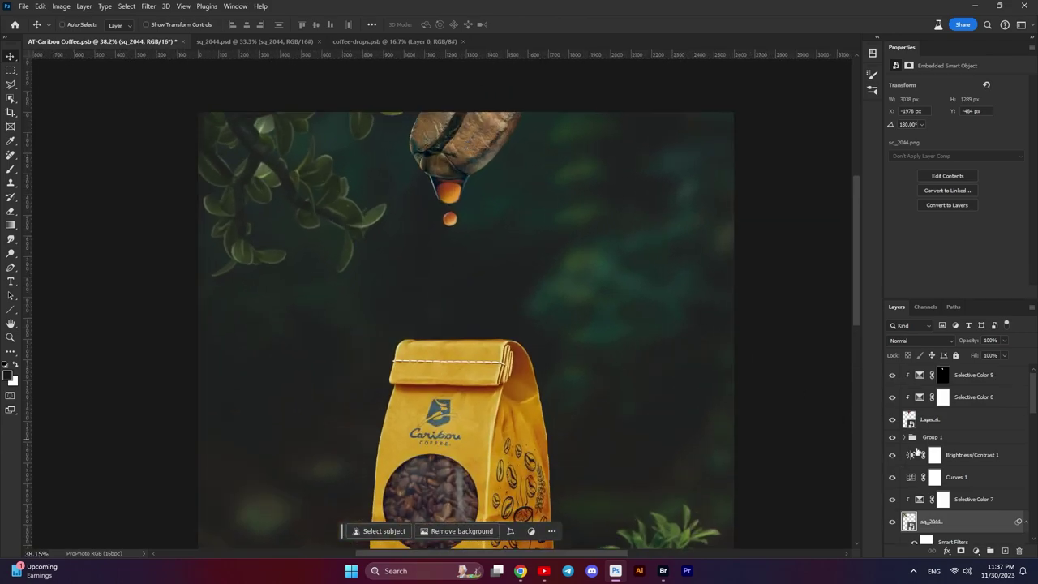
{"action": "left_click", "coordinate": [975, 381]}
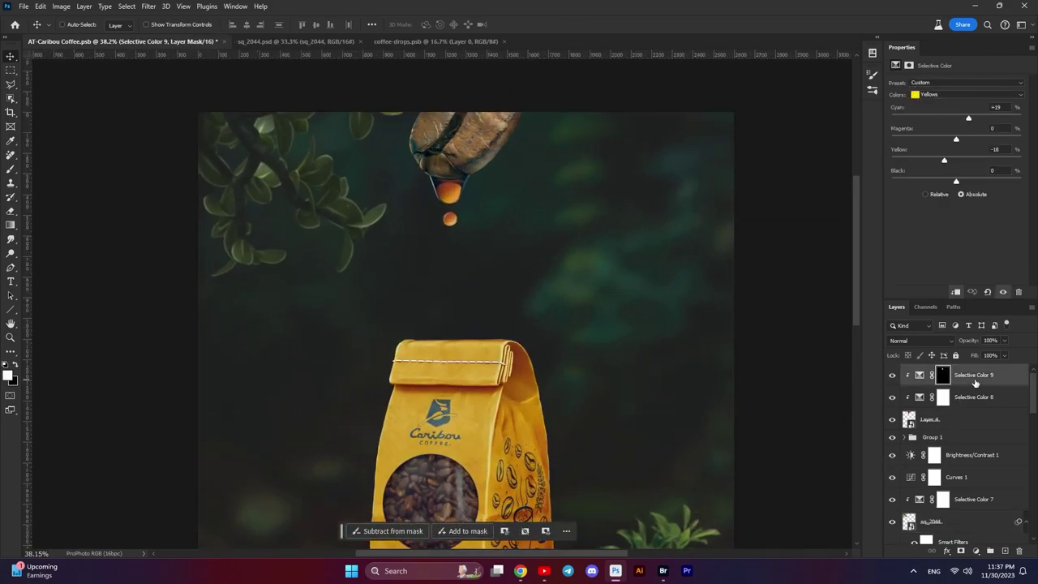
{"action": "left_click", "coordinate": [977, 551]}
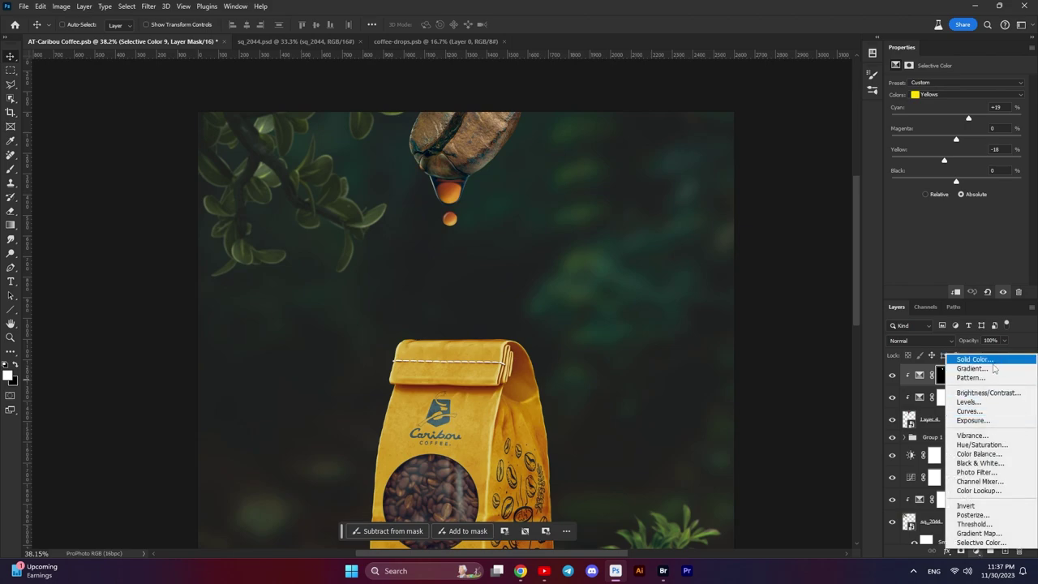
- Add a clipped Brightness/Contrast layer at Brightness −117 and invert its mask to black
{"action": "left_click", "coordinate": [988, 393]}
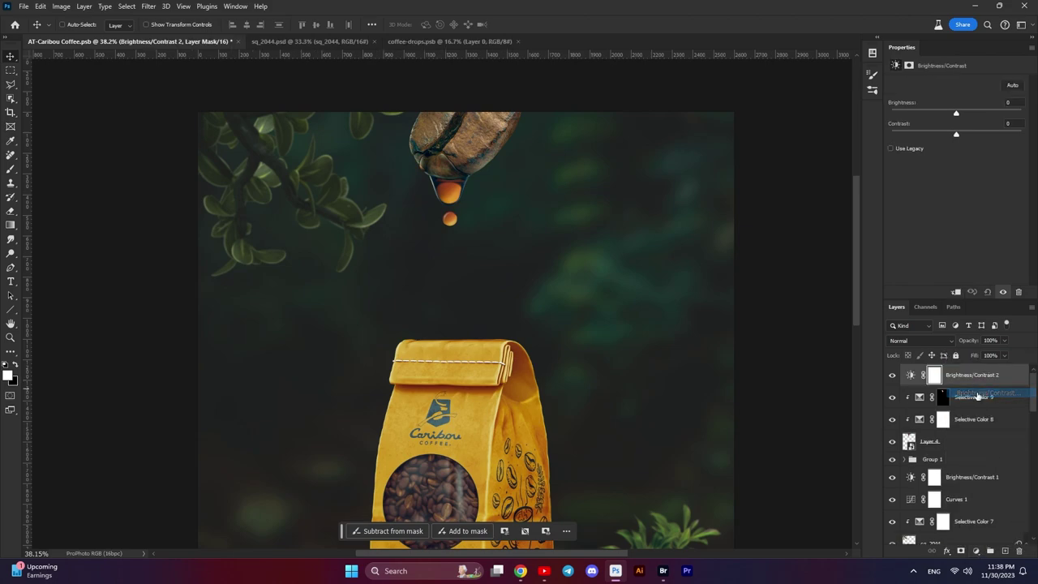
{"action": "left_click", "coordinate": [955, 293]}
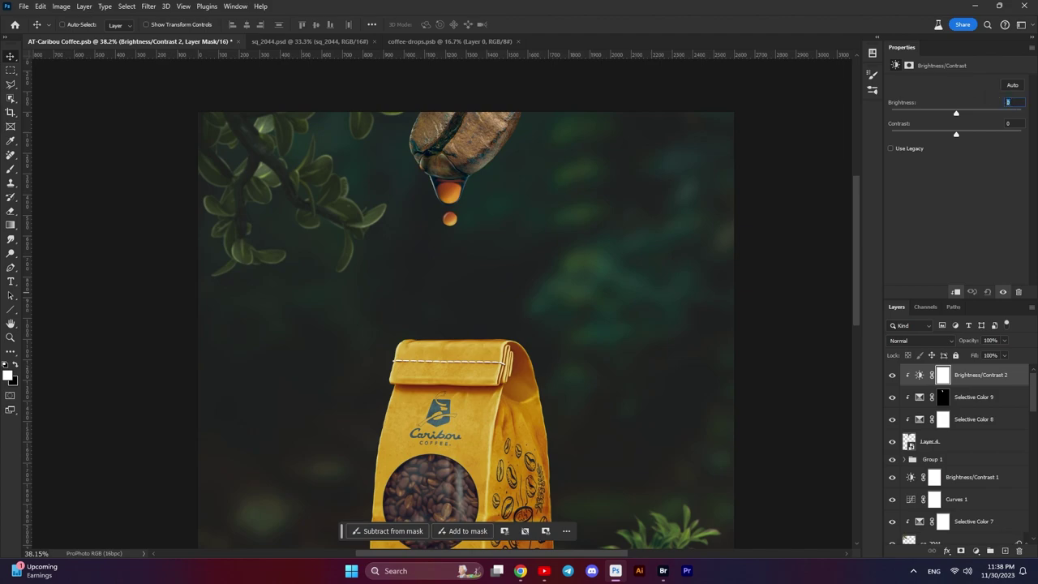
{"action": "left_click", "coordinate": [1013, 102]}
{"action": "type", "text": "-117"}
{"action": "key", "text": "Return"}
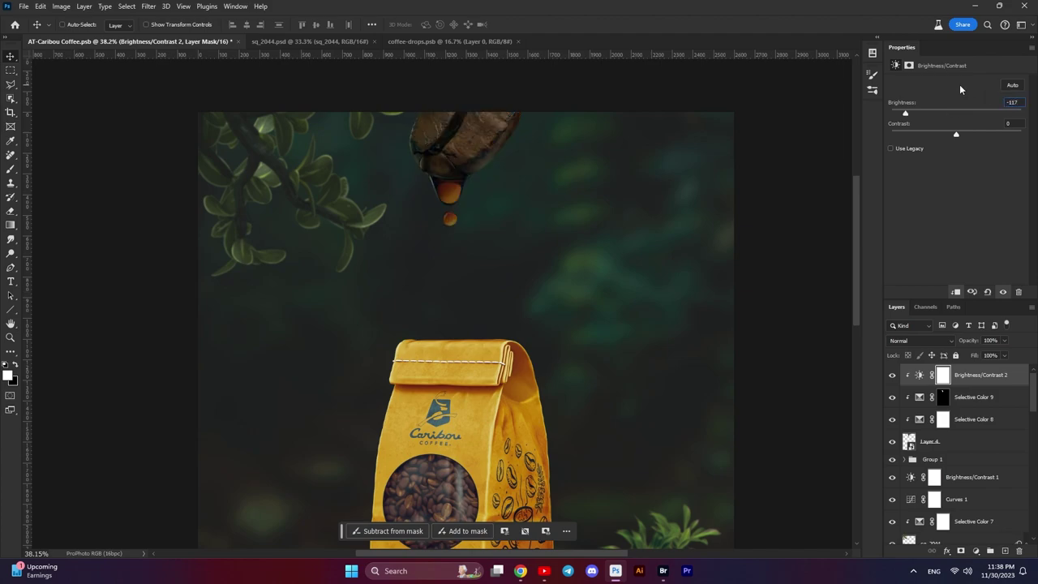
{"action": "left_click", "coordinate": [1011, 123]}
{"action": "left_click", "coordinate": [943, 377]}
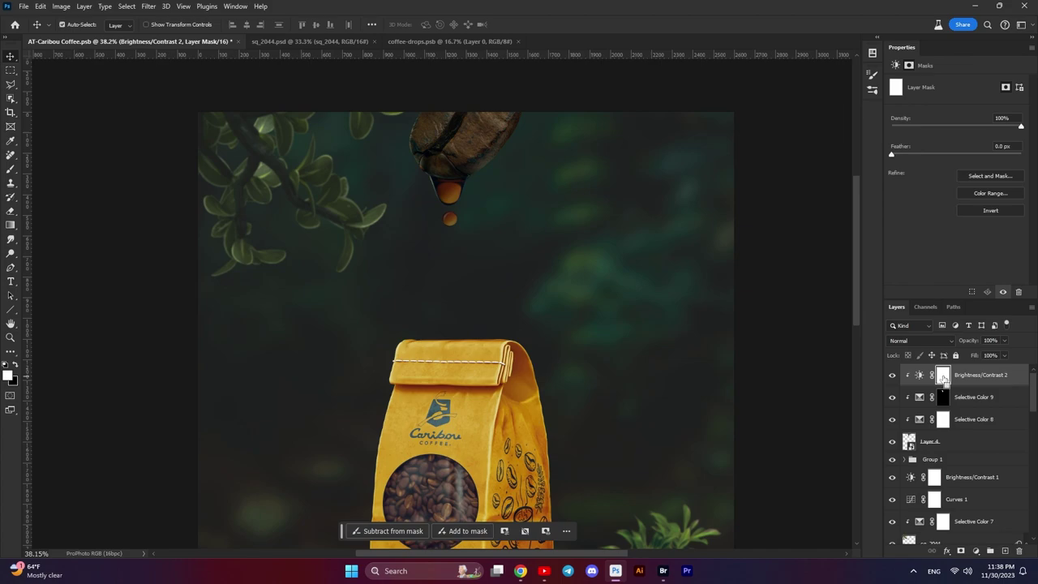
{"action": "key", "text": "ctrl+i"}
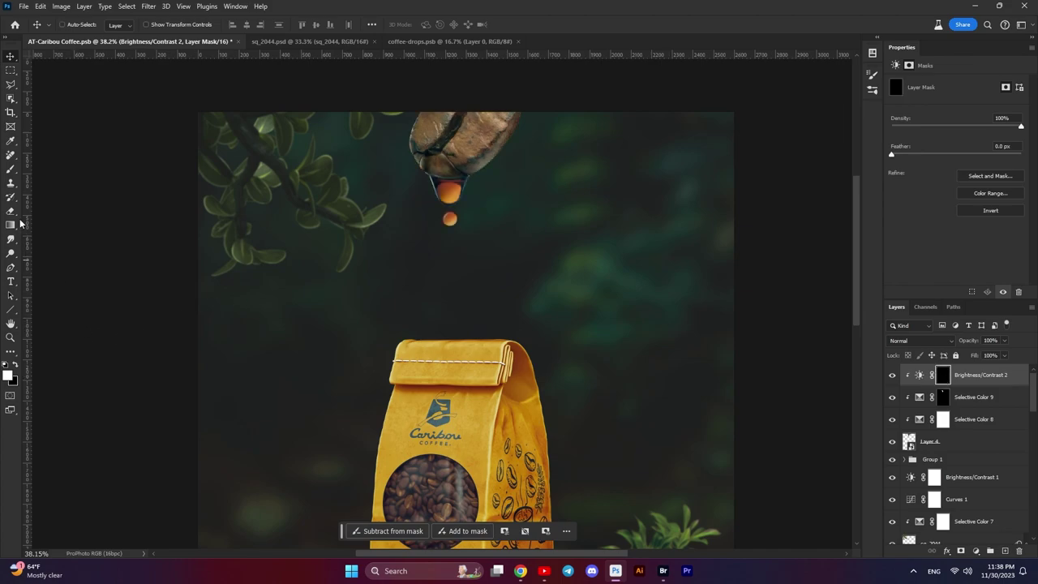
- Switch to the Brush and enlarge it to about 254 px
{"action": "left_click", "coordinate": [17, 171]}
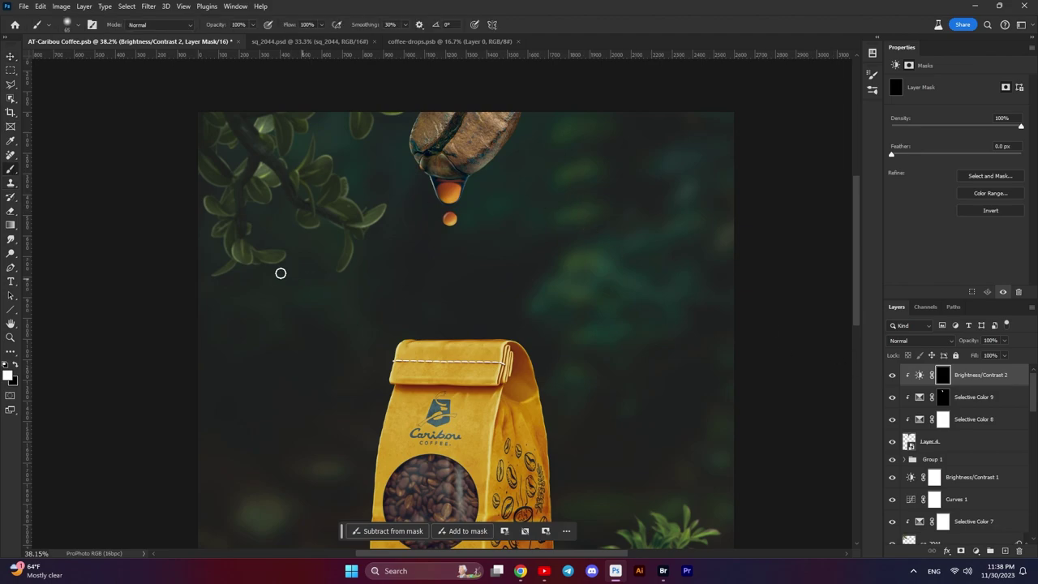
{"action": "scroll", "coordinate": [498, 197], "scroll_direction": "up", "scroll_amount": 1}
{"action": "scroll", "coordinate": [498, 191], "scroll_direction": "up", "scroll_amount": 2}
{"action": "scroll", "coordinate": [499, 162], "scroll_direction": "up", "scroll_amount": 1}
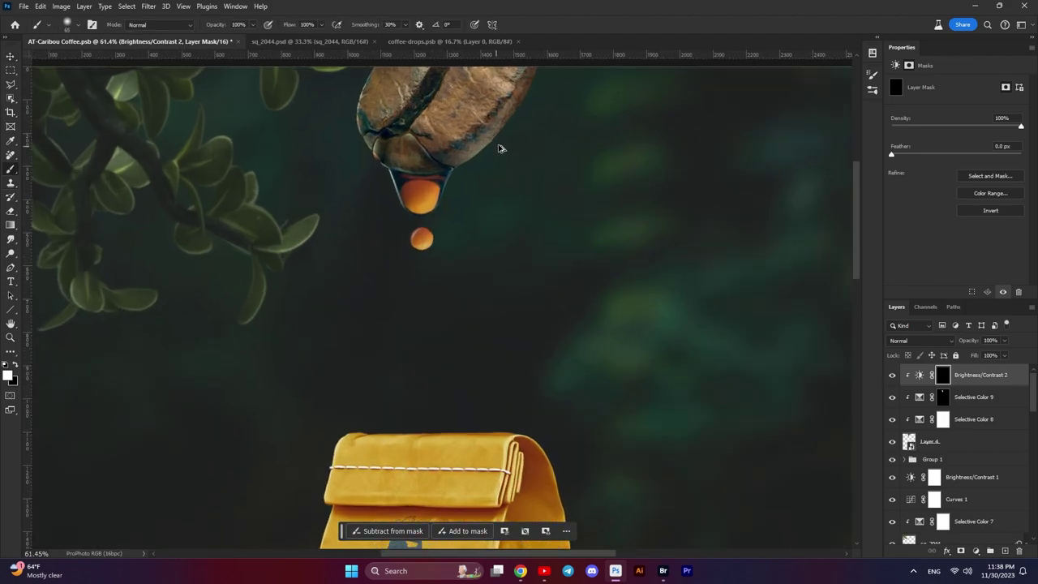
{"action": "scroll", "coordinate": [503, 145], "scroll_direction": "up", "scroll_amount": 1}
{"action": "scroll", "coordinate": [508, 143], "scroll_direction": "up", "scroll_amount": 2}
{"action": "scroll", "coordinate": [478, 268], "scroll_direction": "up", "scroll_amount": 1}
{"action": "scroll", "coordinate": [493, 239], "scroll_direction": "up", "scroll_amount": 1}
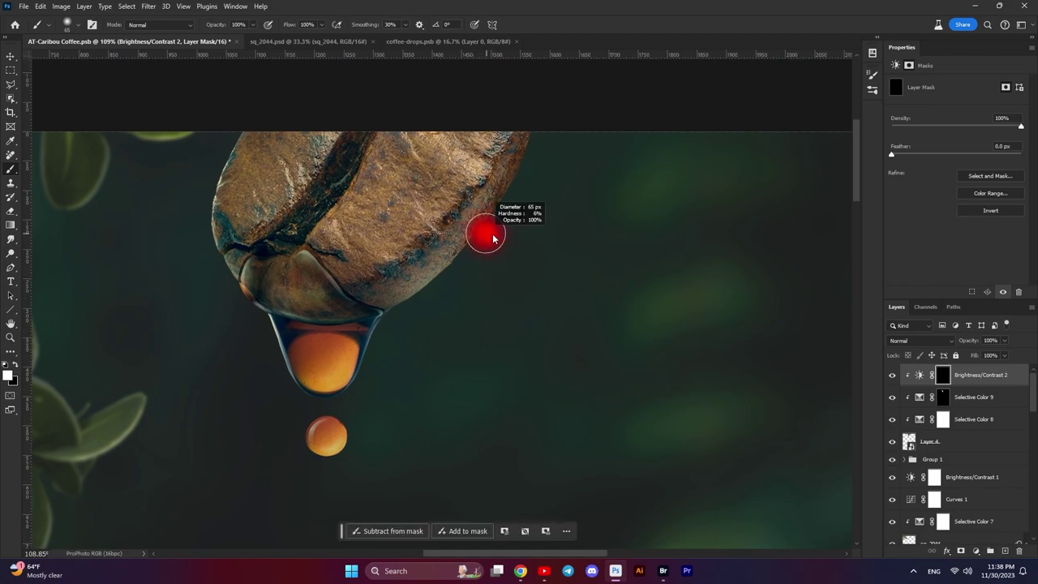
{"action": "left_click_drag", "start_coordinate": [493, 239], "coordinate": [540, 234]}
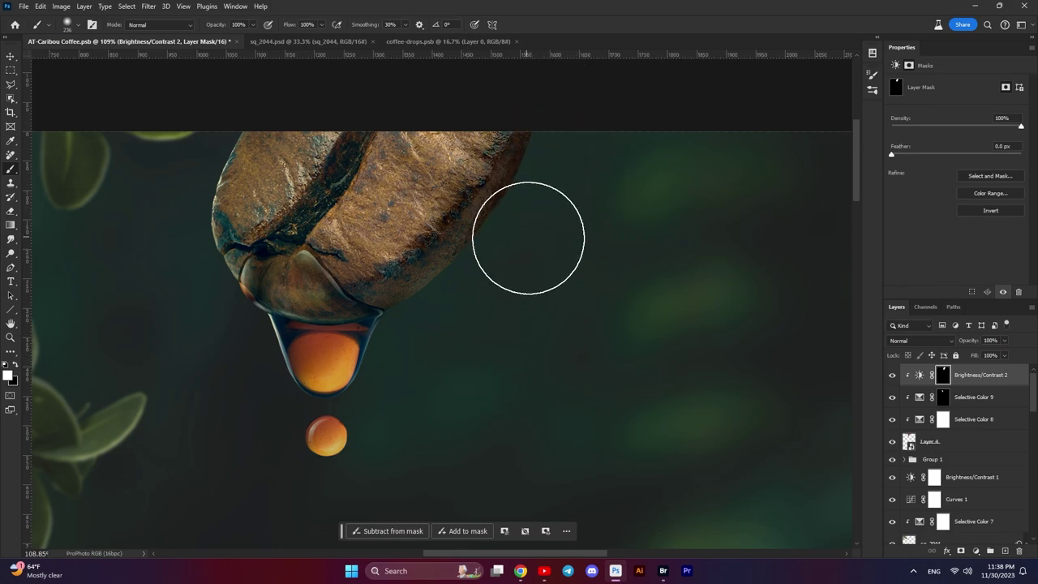
{"action": "scroll", "coordinate": [537, 278], "scroll_direction": "down", "scroll_amount": 2}
{"action": "mouse_move", "coordinate": [595, 276]}
{"action": "left_mouse_down"}
{"action": "mouse_move", "coordinate": [647, 284]}
{"action": "mouse_move", "coordinate": [627, 210]}
{"action": "left_mouse_up"}
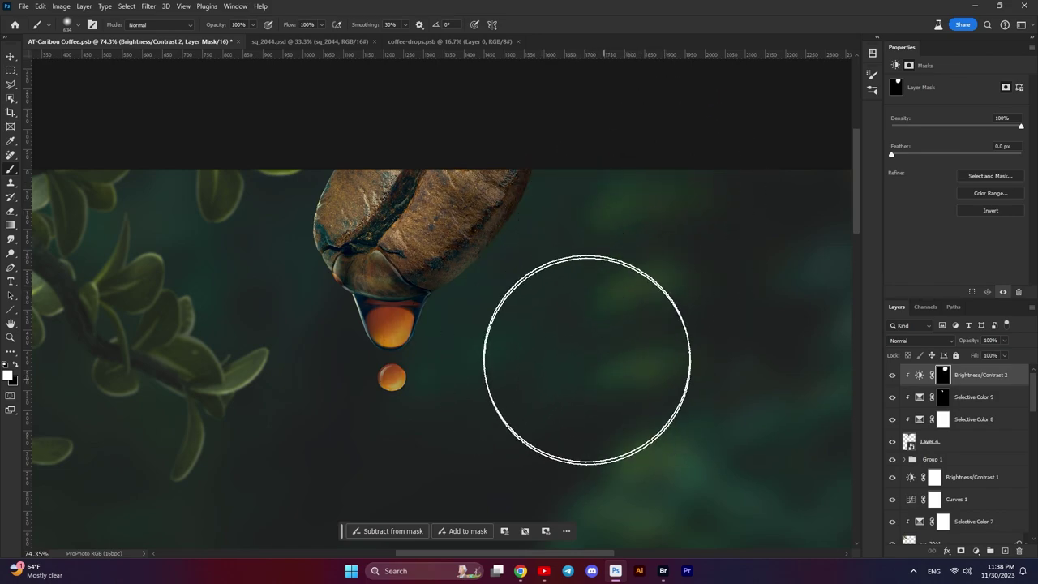
{"action": "scroll", "coordinate": [597, 259], "scroll_direction": "down", "scroll_amount": 4}
{"action": "scroll", "coordinate": [588, 269], "scroll_direction": "down", "scroll_amount": 2}
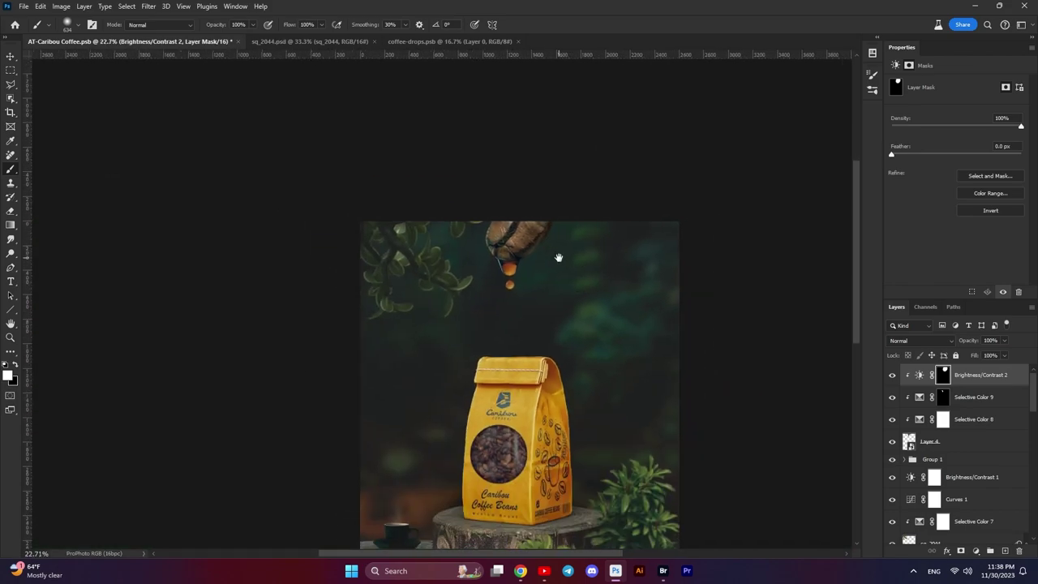
- Toggle Brightness/Contrast 2 off and on twice to compare the darkening
{"action": "left_click", "coordinate": [891, 375]}
{"action": "left_click", "coordinate": [891, 375]}
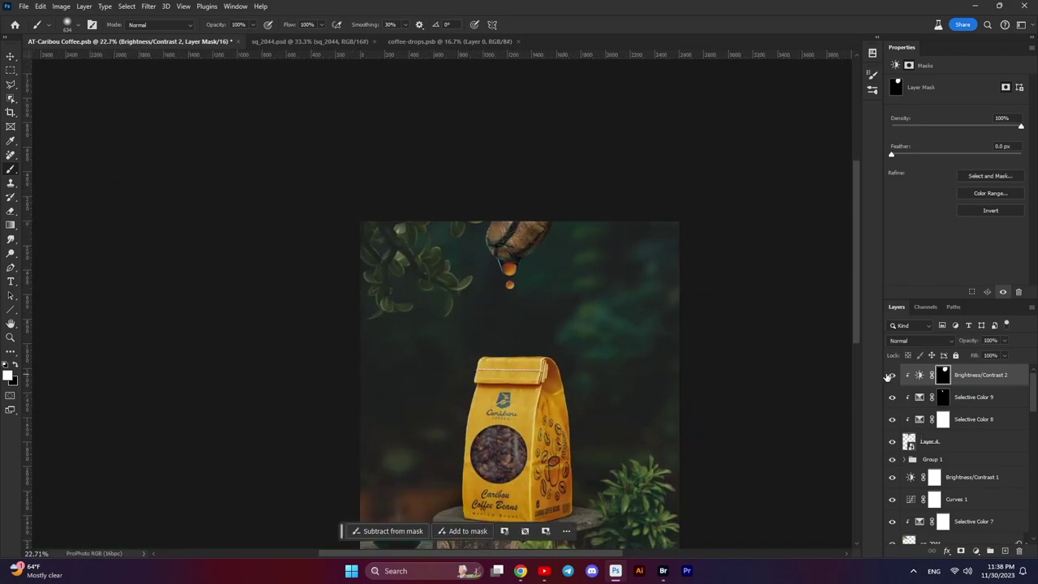
{"action": "left_click", "coordinate": [893, 378]}
{"action": "left_click", "coordinate": [893, 378]}
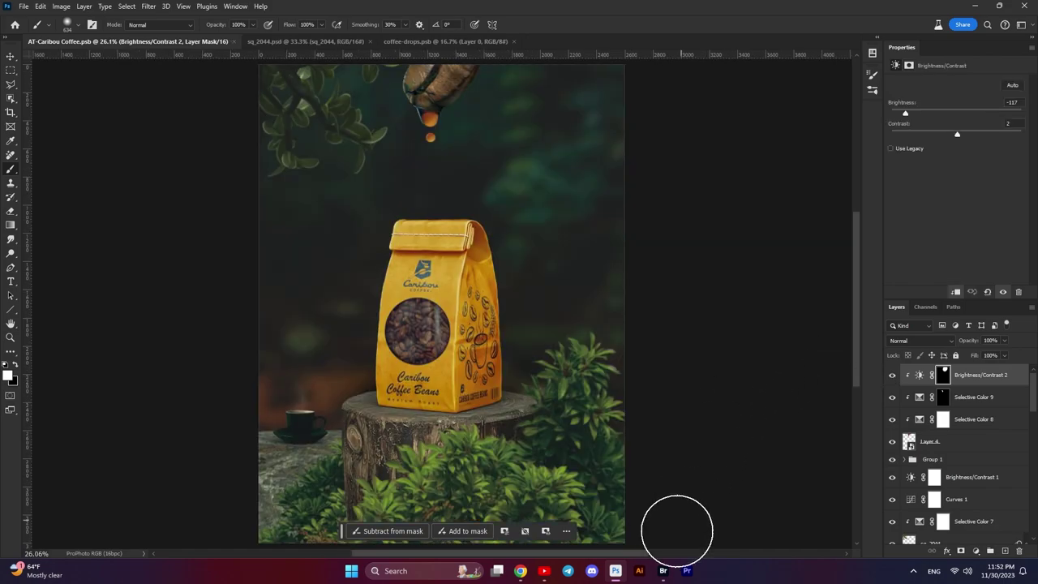
- Open coffee_splash_33.psd from the Caribou Coffee folder in Adobe Bridge
{"action": "left_click", "coordinate": [663, 570]}
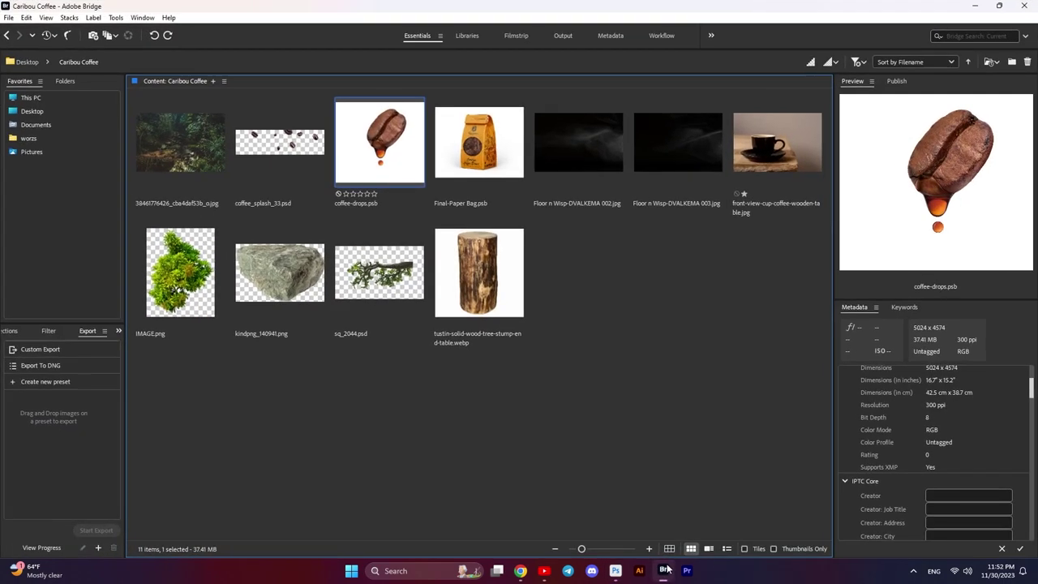
{"action": "left_click", "coordinate": [281, 146]}
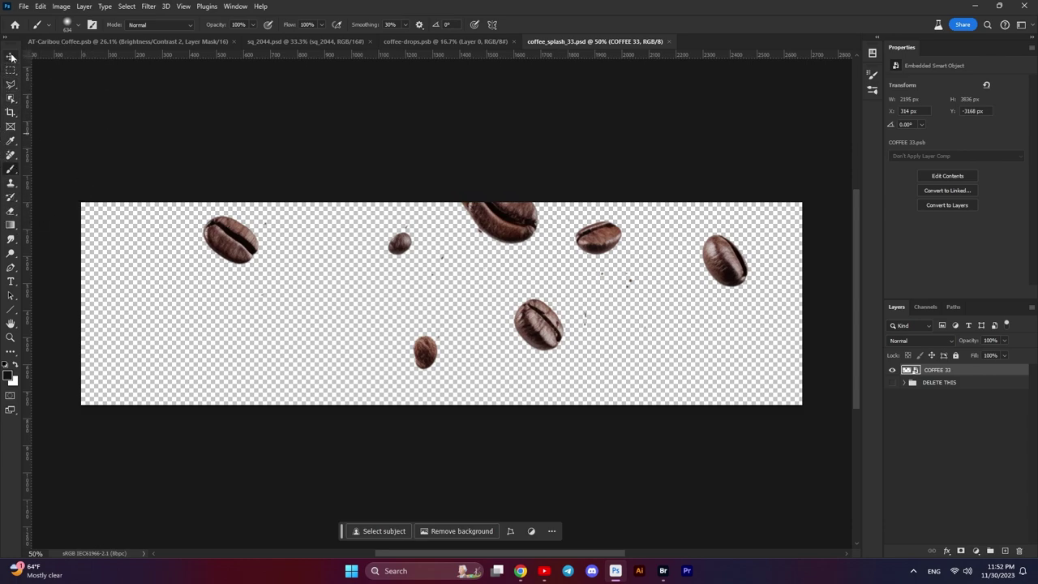
- Draw a Lasso selection around two of the beans in coffee_splash_33
{"action": "left_click", "coordinate": [11, 85]}
{"action": "right_click", "coordinate": [11, 84]}
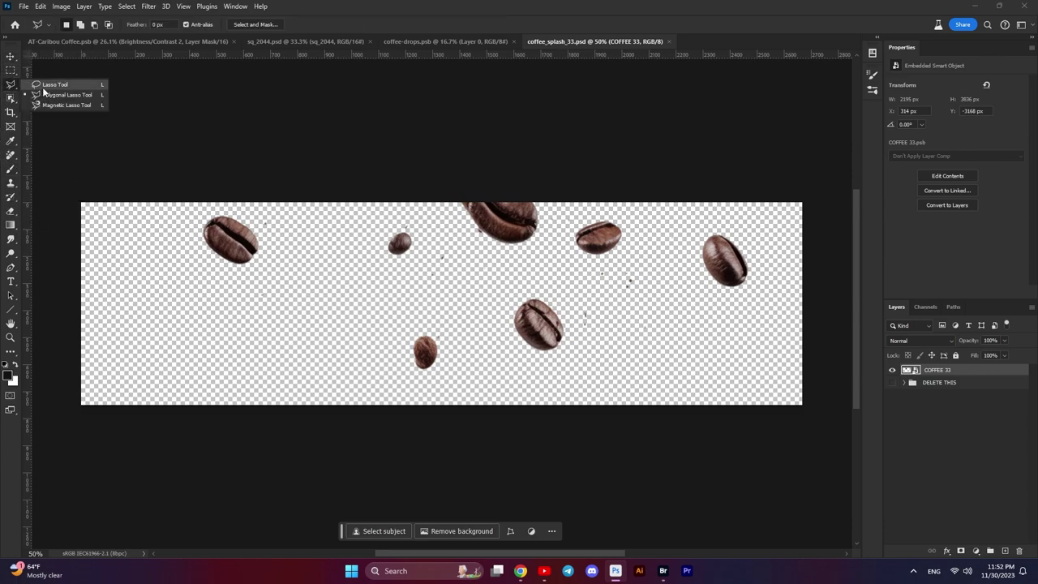
{"action": "left_click", "coordinate": [48, 85]}
{"action": "scroll", "coordinate": [527, 300], "scroll_direction": "up", "scroll_amount": 3}
{"action": "scroll", "coordinate": [527, 300], "scroll_direction": "up", "scroll_amount": 2}
{"action": "scroll", "coordinate": [525, 321], "scroll_direction": "up", "scroll_amount": 1}
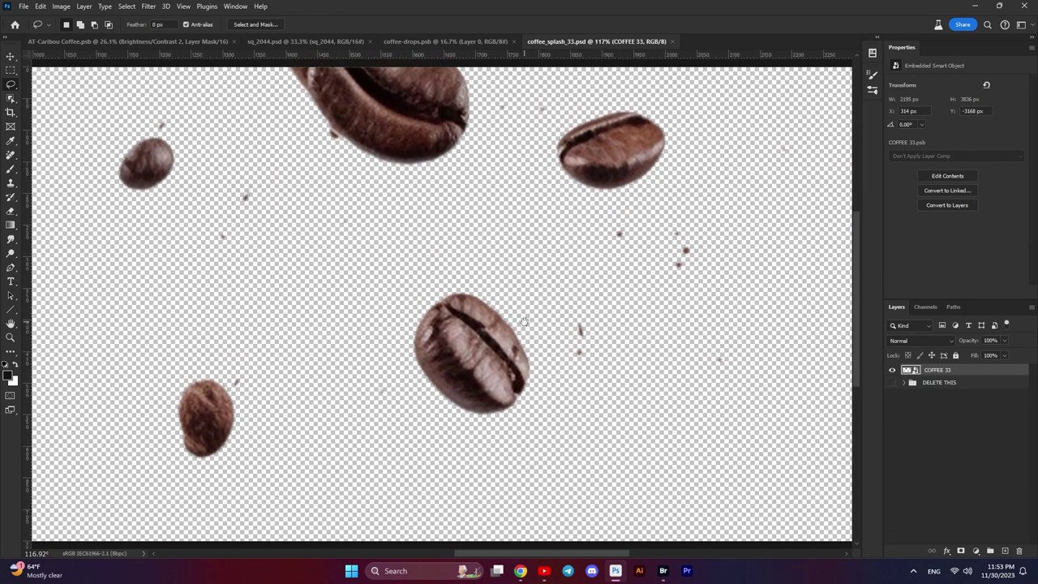
{"action": "mouse_move", "coordinate": [525, 298]}
{"action": "left_mouse_down"}
{"action": "mouse_move", "coordinate": [400, 326]}
{"action": "mouse_move", "coordinate": [554, 140]}
{"action": "mouse_move", "coordinate": [648, 99]}
{"action": "mouse_move", "coordinate": [687, 158]}
{"action": "mouse_move", "coordinate": [628, 210]}
{"action": "mouse_move", "coordinate": [561, 243]}
{"action": "mouse_move", "coordinate": [535, 304]}
{"action": "left_mouse_up"}
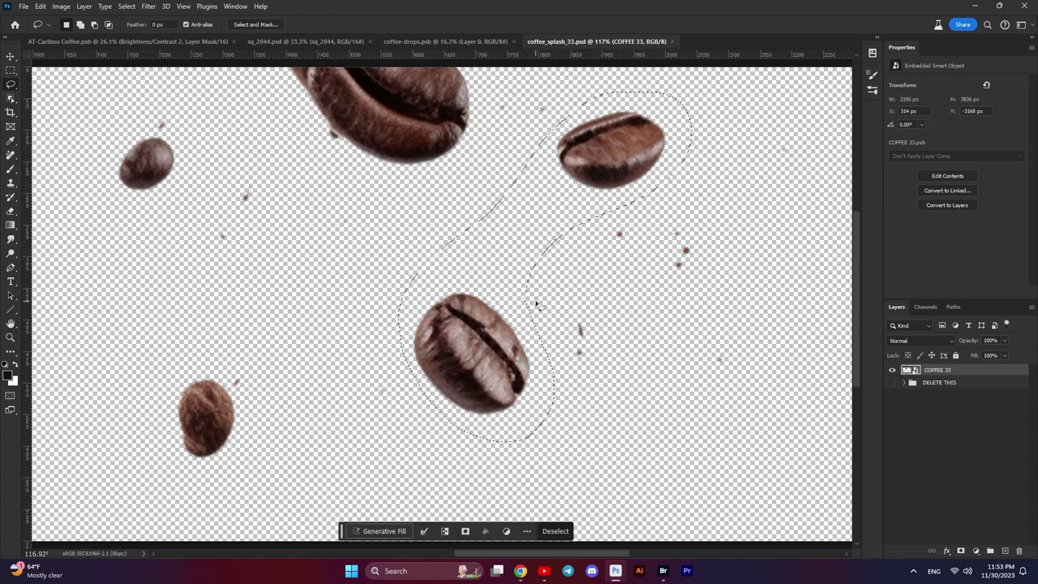
{"action": "scroll", "coordinate": [567, 307], "scroll_direction": "down", "scroll_amount": 3}
{"action": "scroll", "coordinate": [594, 311], "scroll_direction": "down", "scroll_amount": 2}
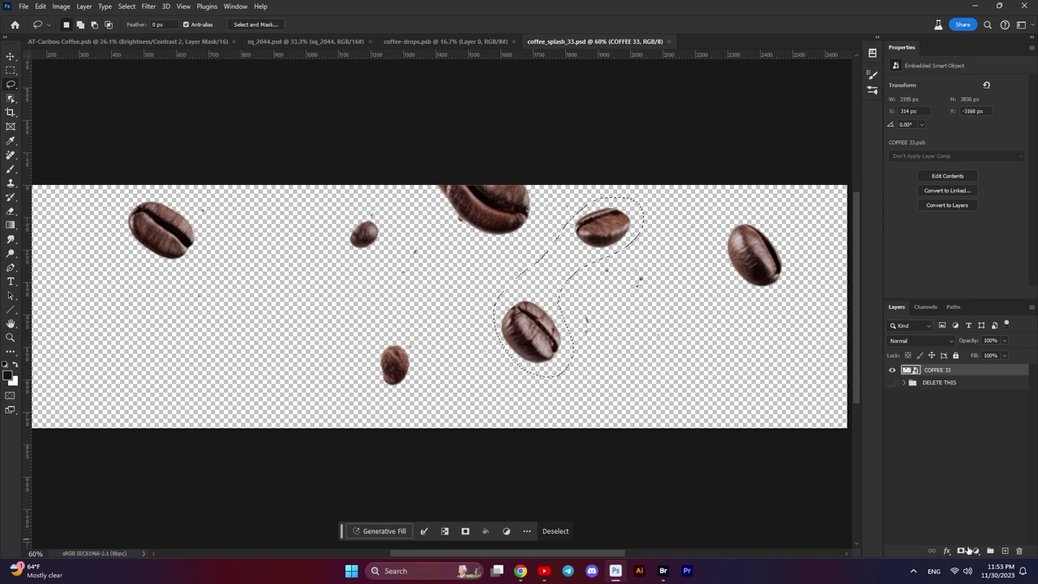
- Mask COFFEE 33 down to those two beans and convert it to a smart object
{"action": "left_click", "coordinate": [960, 550]}
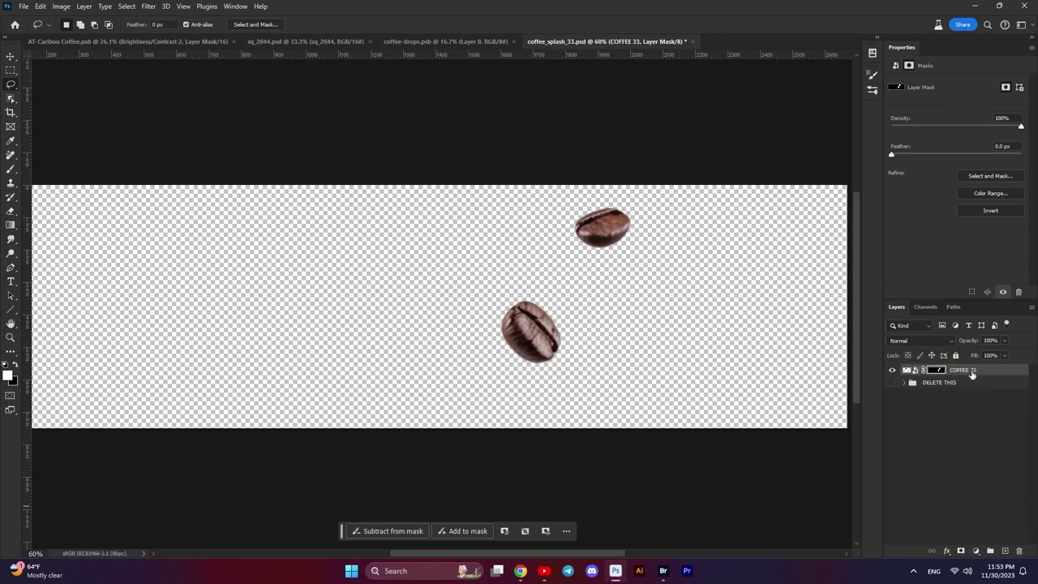
{"action": "right_click", "coordinate": [971, 372]}
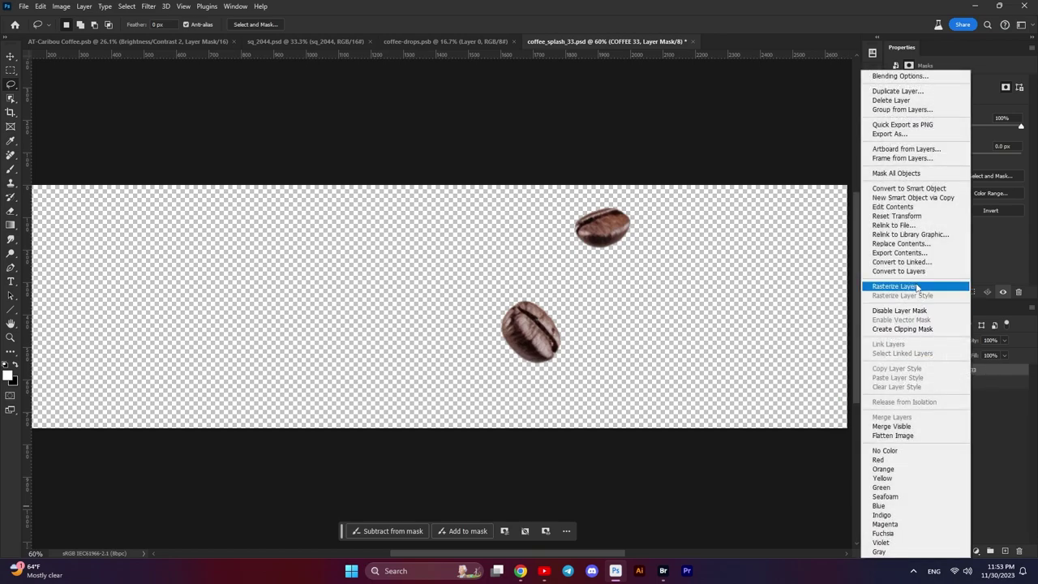
{"action": "left_click", "coordinate": [904, 188]}
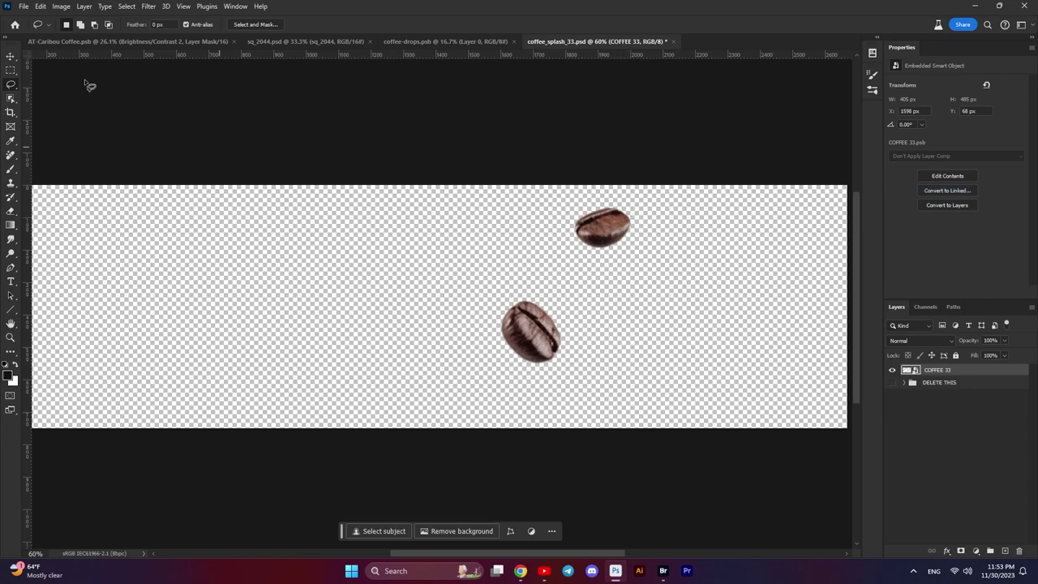
{"action": "left_click", "coordinate": [12, 57]}
- Bring the two-bean COFFEE 33 layer into AT-Caribou Coffee, accepting the conversion prompts
{"action": "left_click", "coordinate": [108, 40]}
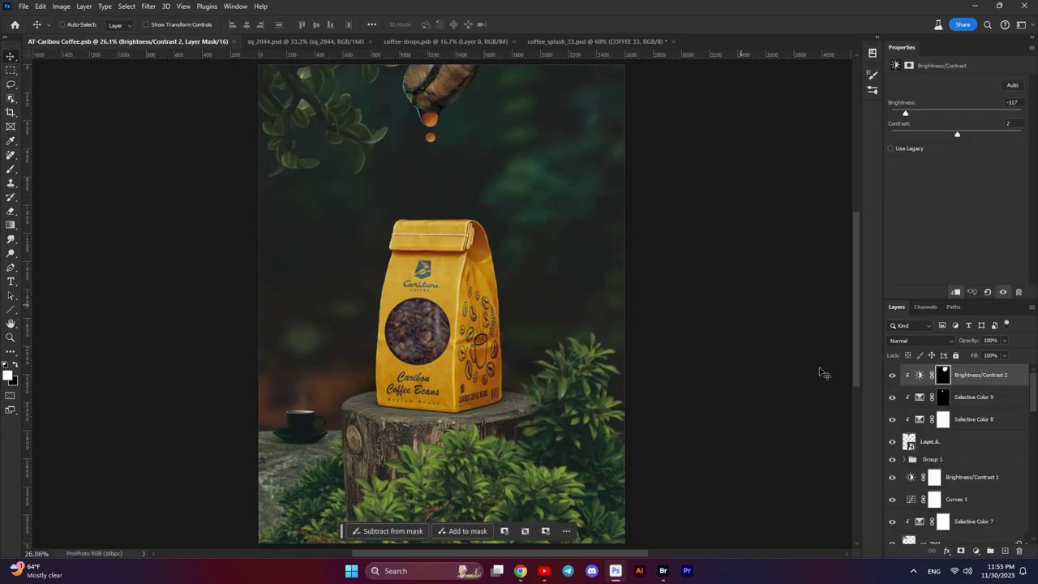
{"action": "key", "text": "ctrl+2"}
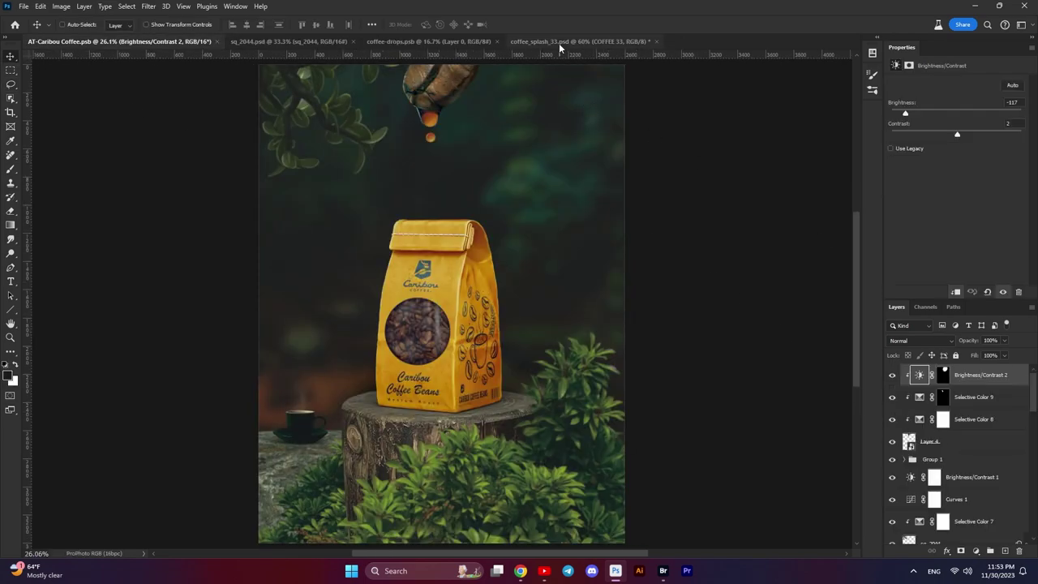
{"action": "left_click", "coordinate": [558, 42]}
{"action": "mouse_move", "coordinate": [638, 255]}
{"action": "left_mouse_down"}
{"action": "mouse_move", "coordinate": [180, 39]}
{"action": "mouse_move", "coordinate": [303, 124]}
{"action": "left_mouse_up"}
{"action": "left_click", "coordinate": [506, 215]}
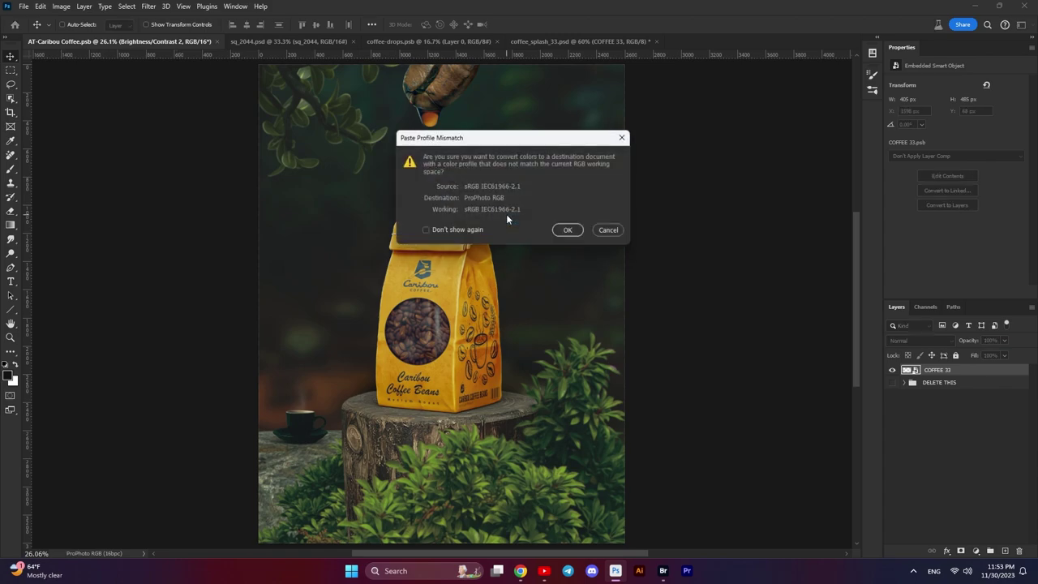
{"action": "left_click", "coordinate": [568, 230]}
{"action": "mouse_move", "coordinate": [477, 181]}
{"action": "left_mouse_down"}
{"action": "mouse_move", "coordinate": [513, 265]}
{"action": "mouse_move", "coordinate": [459, 277]}
{"action": "left_mouse_up"}
{"action": "scroll", "coordinate": [513, 265], "scroll_direction": "up", "scroll_amount": 4}
- Scale the two beans to about 70% and place them below the orange drop
{"action": "key", "text": "ctrl+t"}
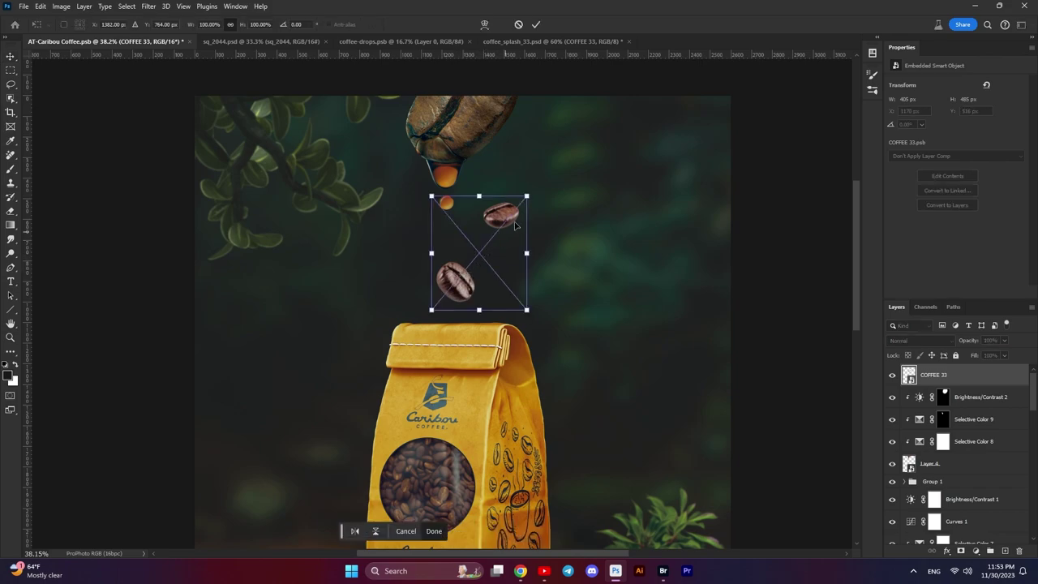
{"action": "left_click_drag", "start_coordinate": [531, 193], "coordinate": [473, 244]}
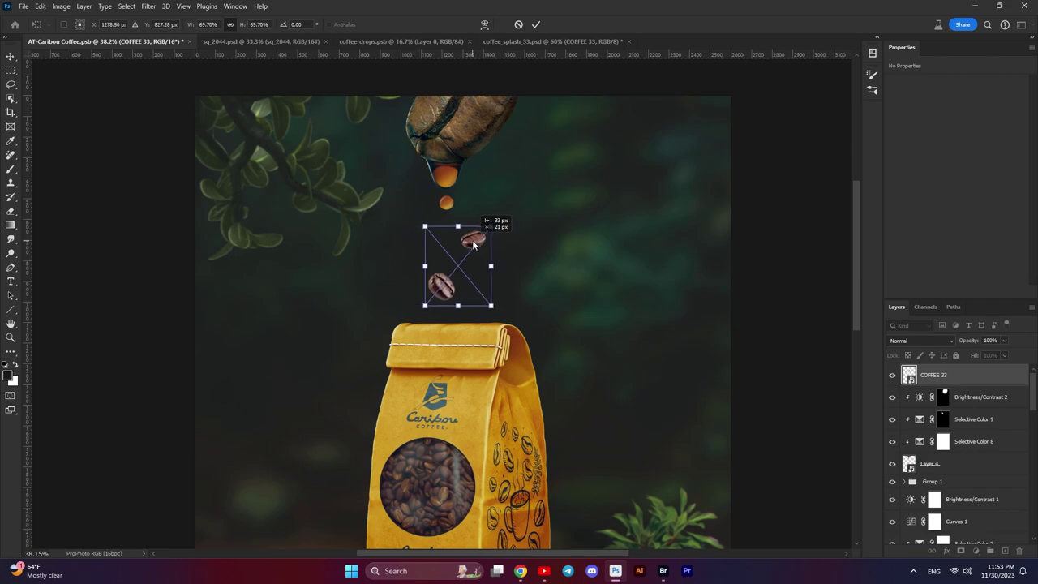
{"action": "left_click_drag", "start_coordinate": [474, 244], "coordinate": [473, 243]}
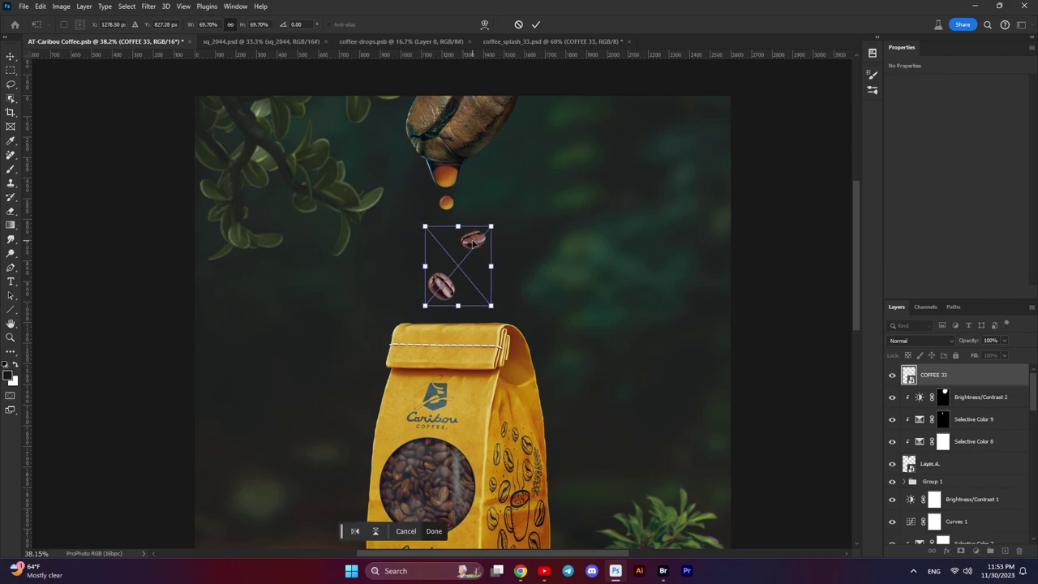
{"action": "key", "text": "Return"}
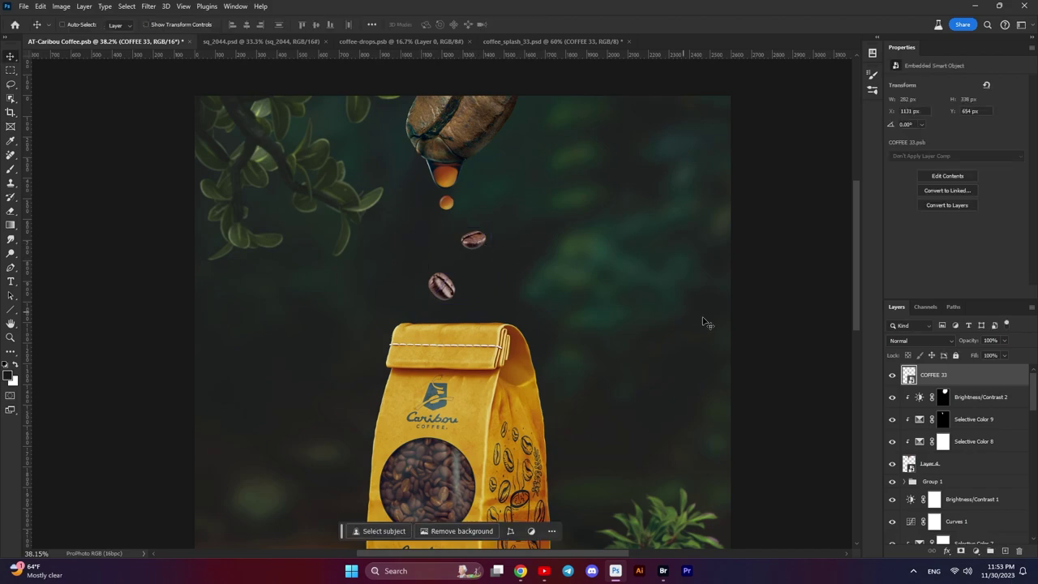
- Shift the dripping bean, Layer 4 with Brightness/Contrast 2, slightly right
{"action": "left_click", "coordinate": [932, 465]}
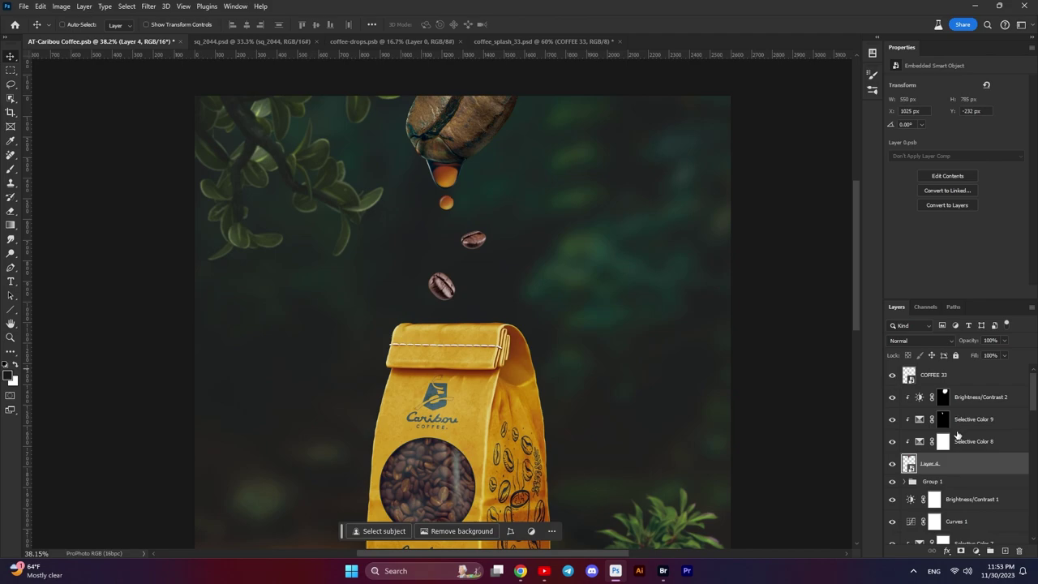
{"action": "left_click", "coordinate": [891, 464]}
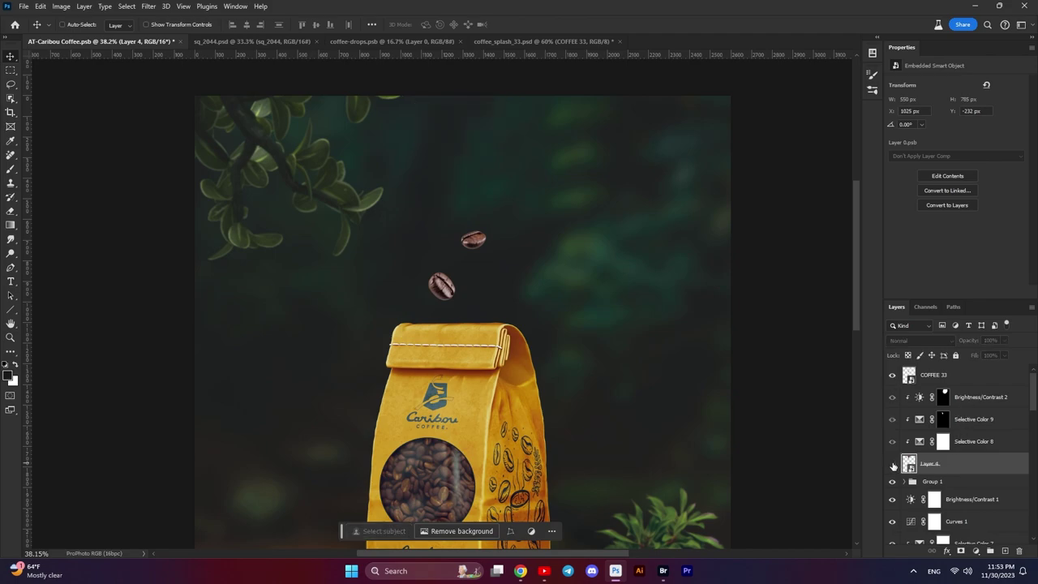
{"action": "left_click", "coordinate": [892, 465]}
{"action": "left_click", "coordinate": [962, 401], "text": "shift"}
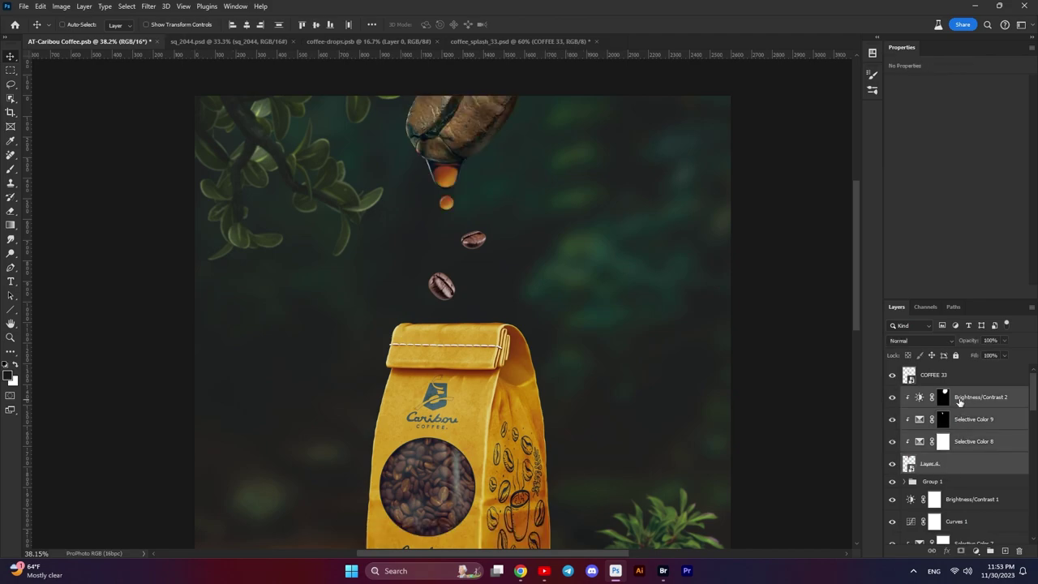
{"action": "left_click_drag", "start_coordinate": [449, 154], "coordinate": [465, 155]}
- Enlarge the two falling beans slightly to about 78%
{"action": "left_click", "coordinate": [954, 377]}
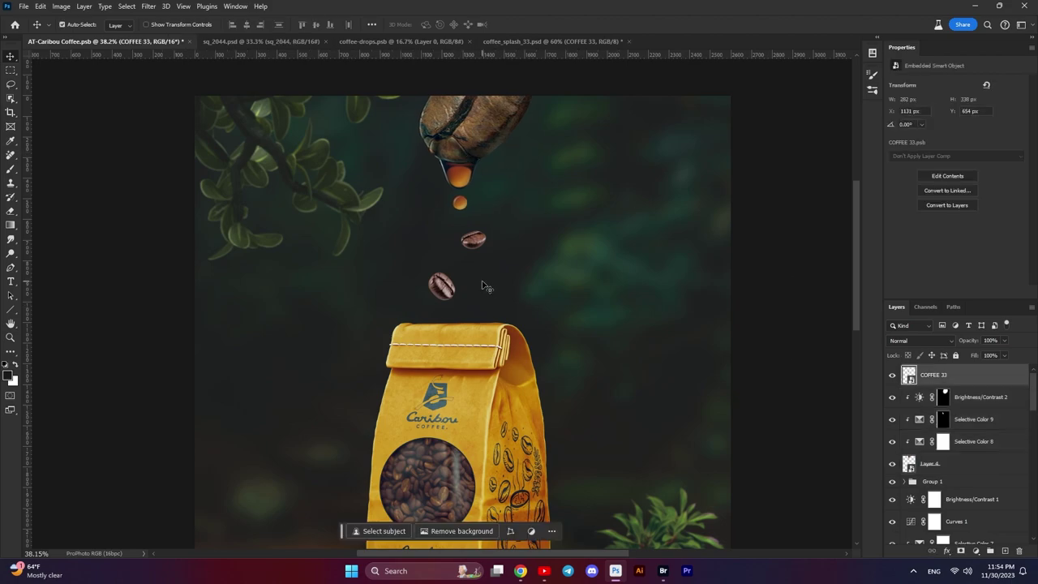
{"action": "key", "text": "ctrl+t"}
{"action": "left_click_drag", "start_coordinate": [493, 227], "coordinate": [496, 243]}
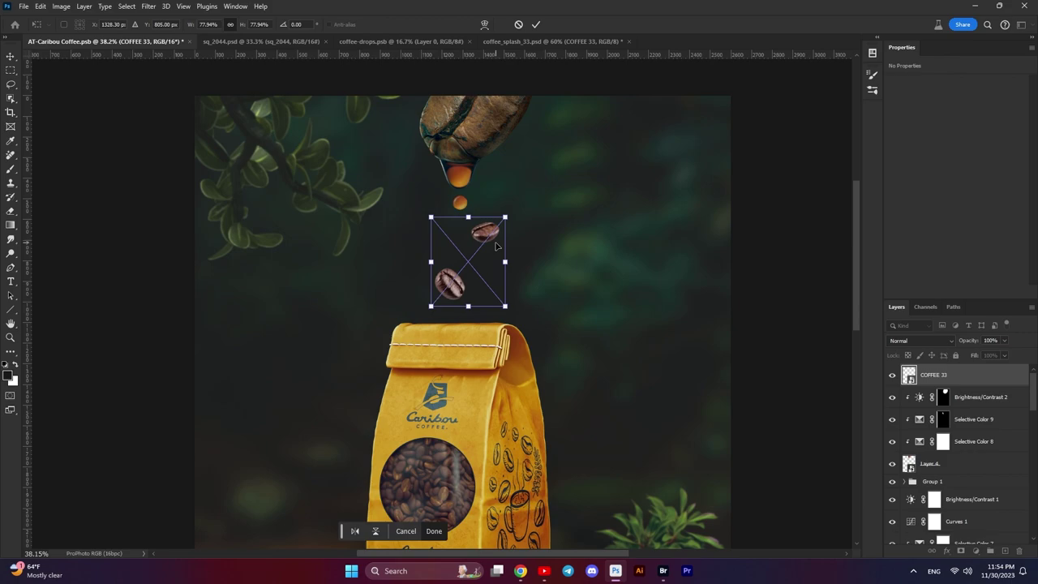
{"action": "key", "text": "Return"}
{"action": "scroll", "coordinate": [541, 263], "scroll_direction": "down", "scroll_amount": 5}
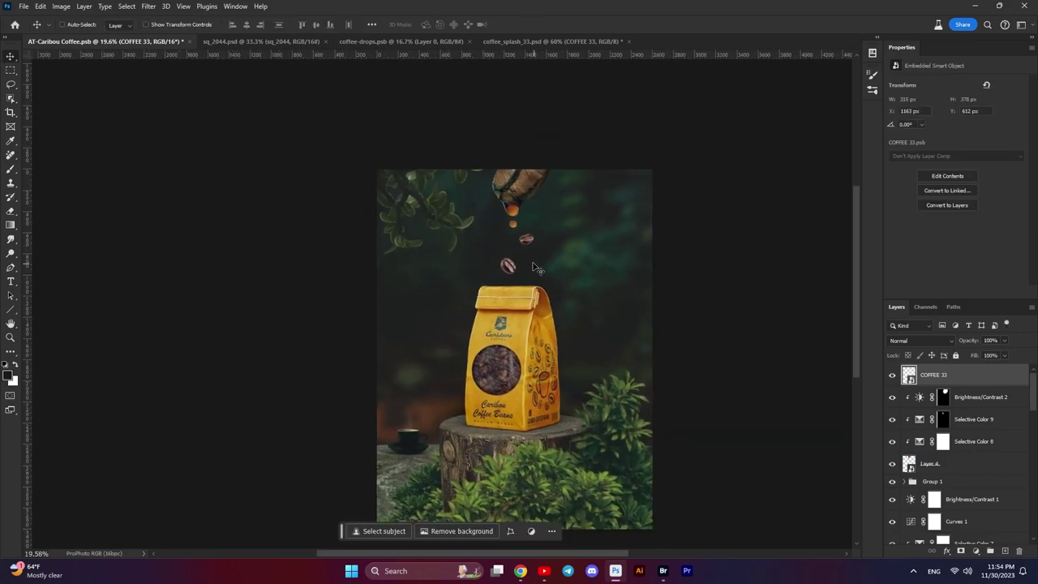
{"action": "scroll", "coordinate": [540, 261], "scroll_direction": "up", "scroll_amount": 5}
{"action": "scroll", "coordinate": [524, 251], "scroll_direction": "up", "scroll_amount": 1}
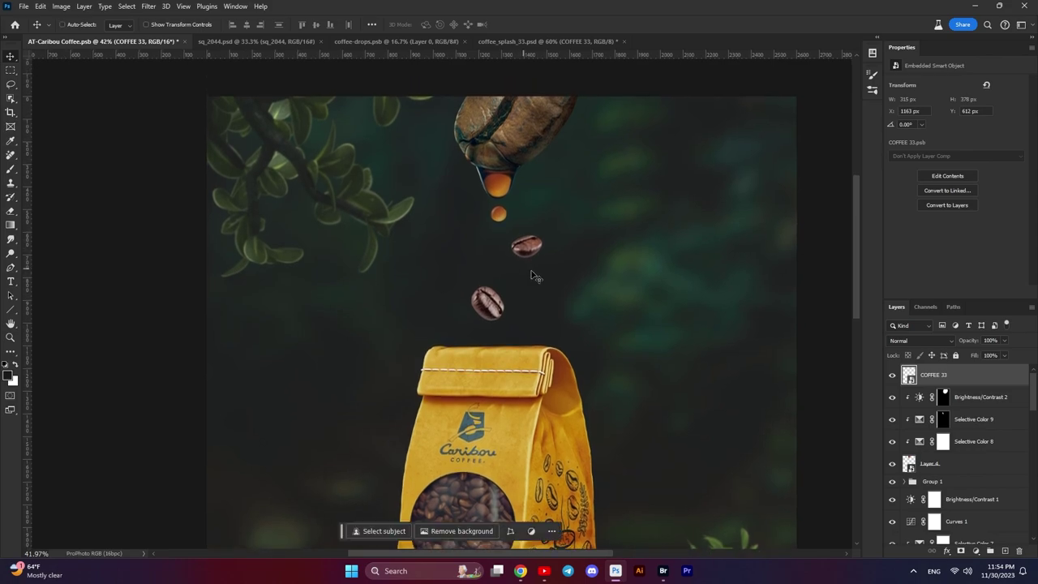
- Apply a 1.8-pixel Gaussian Blur smart filter to the two-bean COFFEE 33 layer
{"action": "left_click", "coordinate": [149, 6]}
{"action": "mouse_move", "coordinate": [166, 136]}
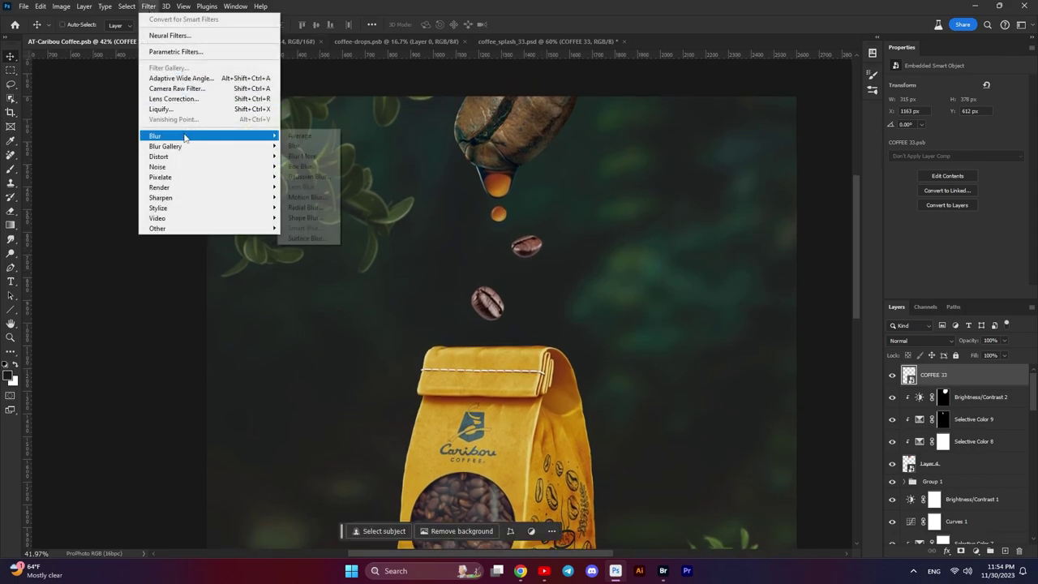
{"action": "left_click", "coordinate": [309, 175]}
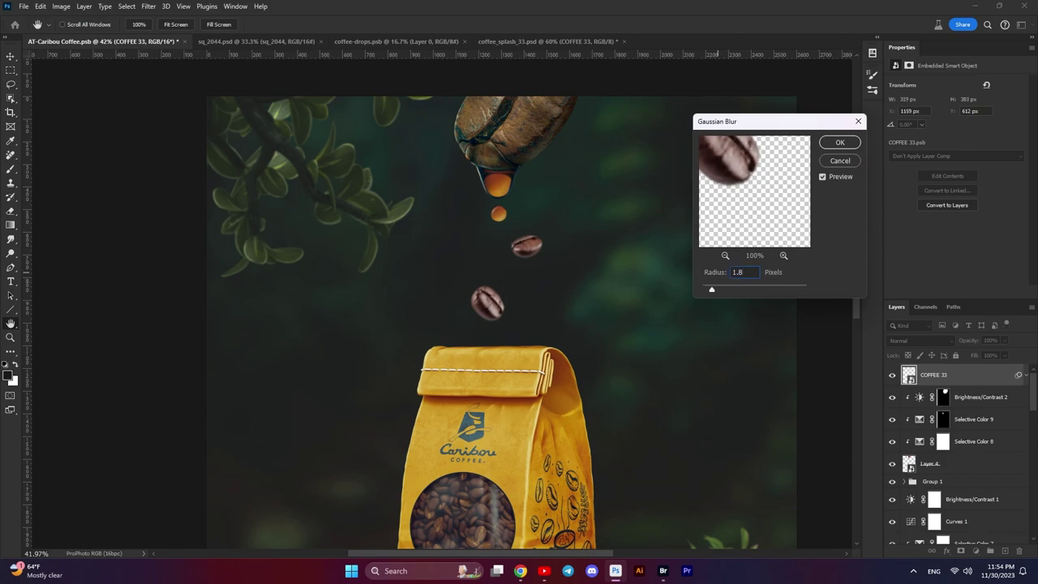
{"action": "key", "text": "Return"}
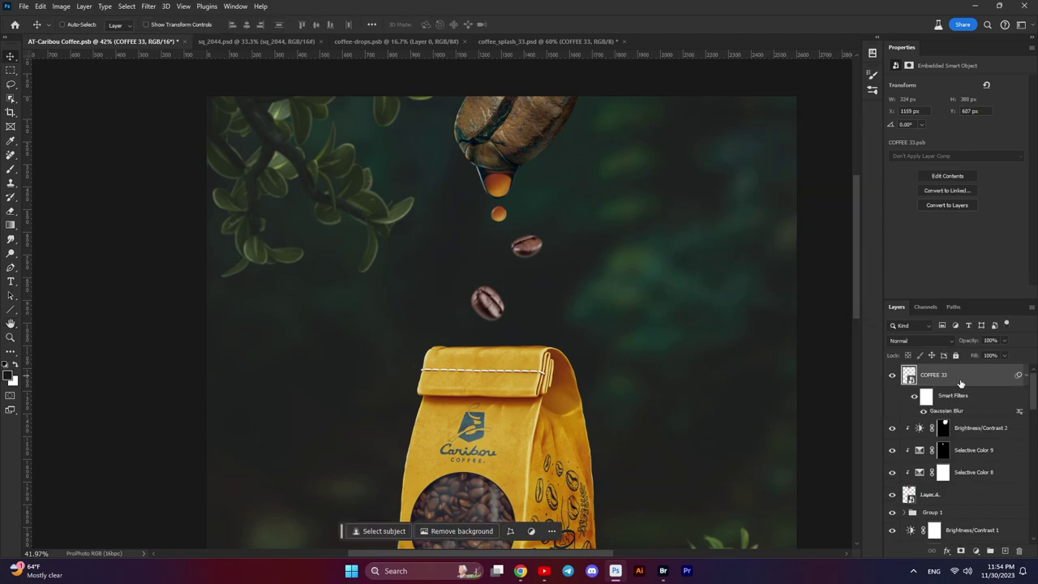
- Add a Selective Color adjustment clipped to COFFEE 33 and adjust its Reds values
{"action": "left_click", "coordinate": [975, 549]}
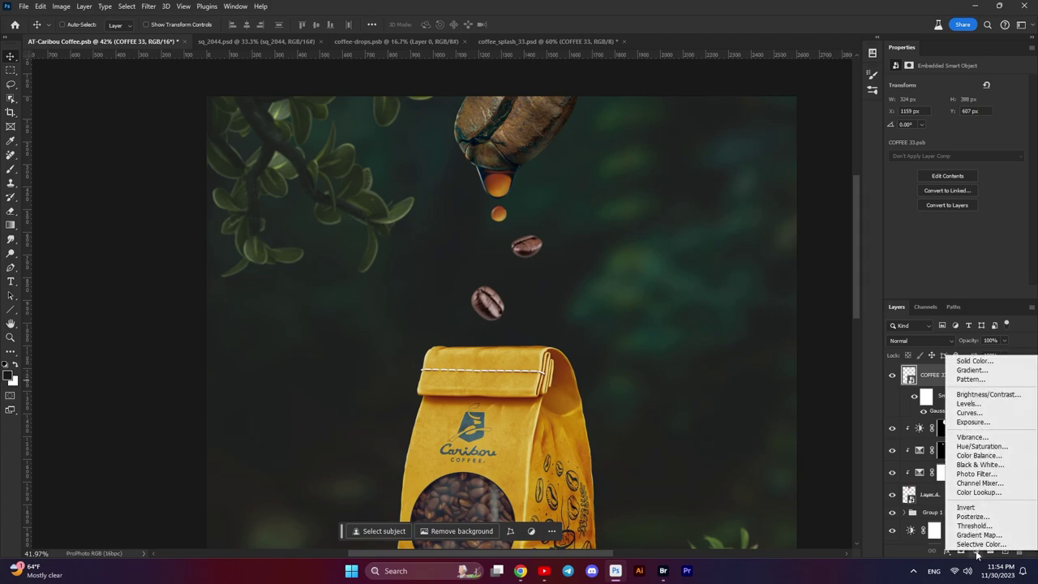
{"action": "left_click", "coordinate": [985, 549]}
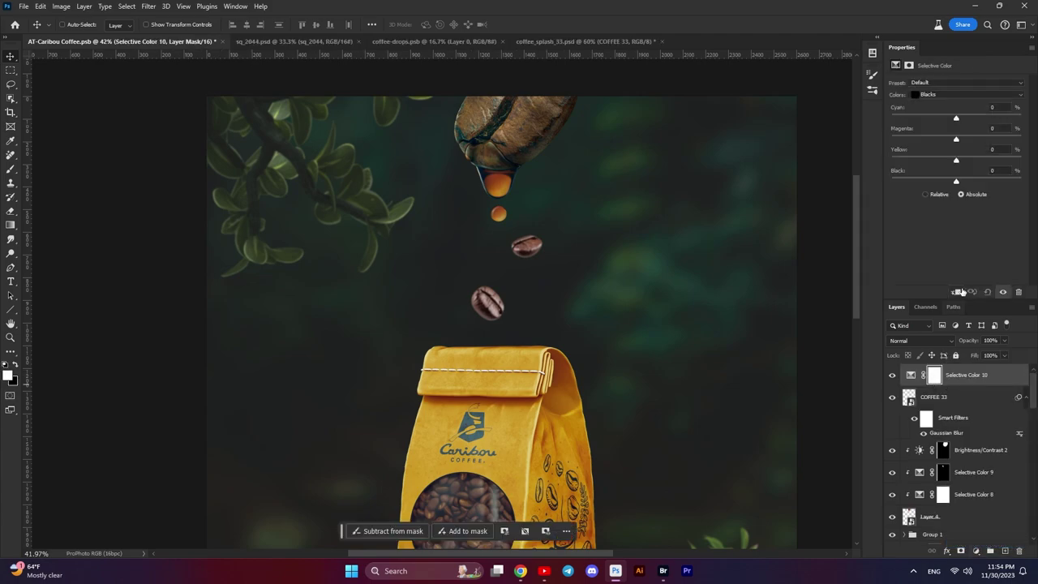
{"action": "left_click", "coordinate": [955, 292]}
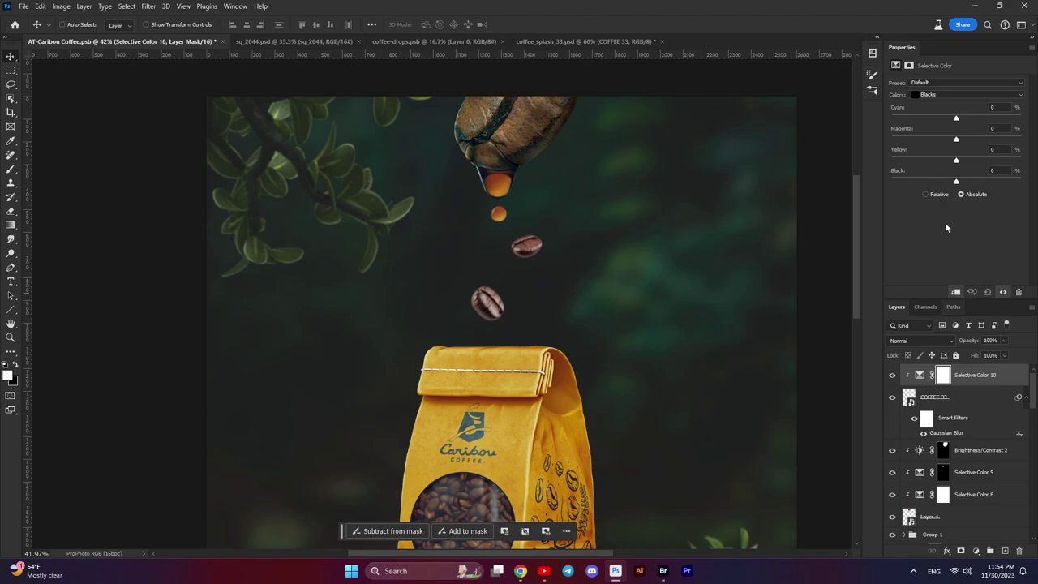
{"action": "left_click", "coordinate": [965, 95]}
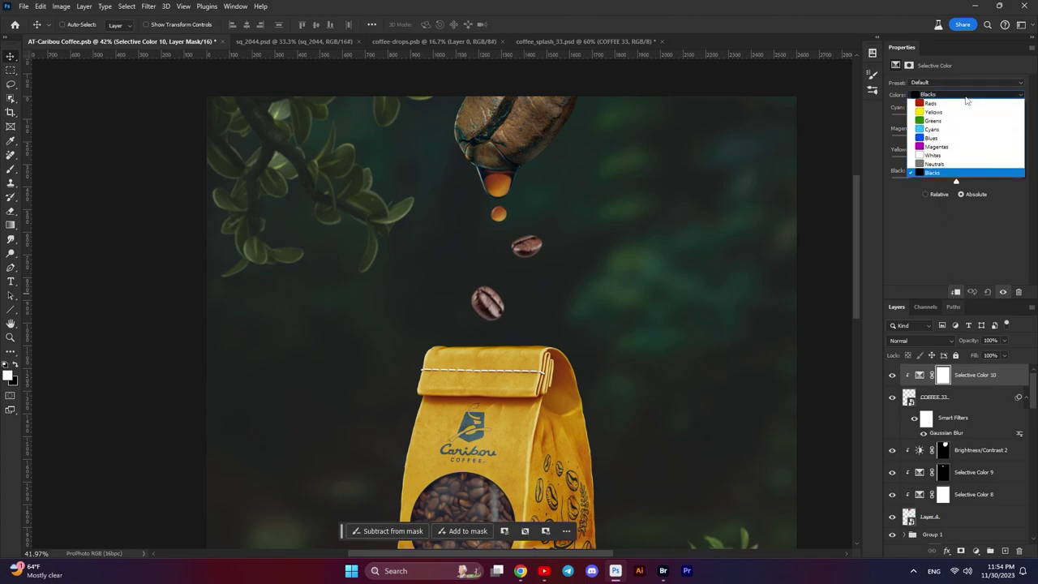
{"action": "left_click", "coordinate": [987, 104]}
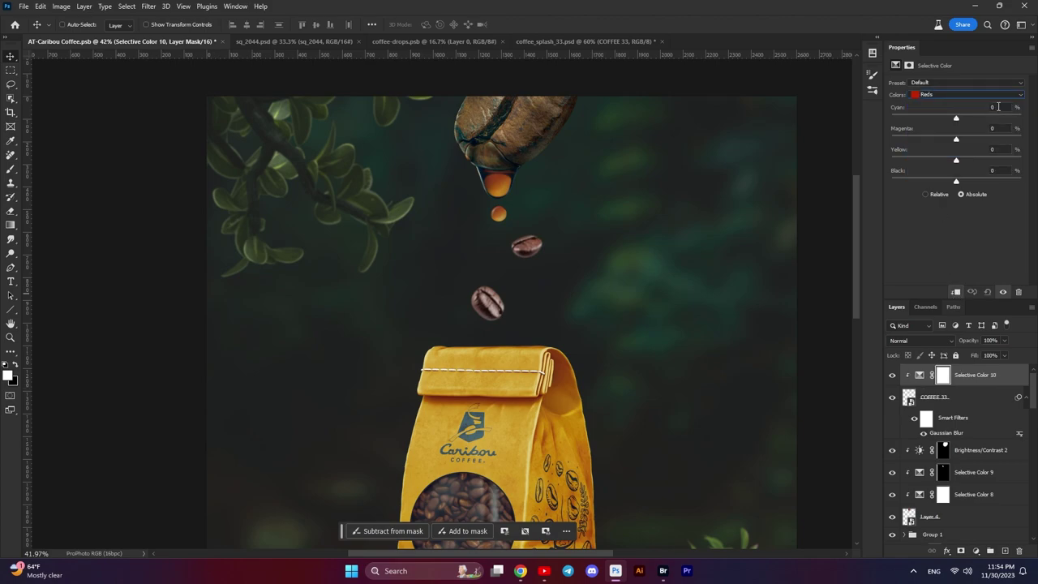
{"action": "type", "text": "22"}
{"action": "type", "text": "40"}
- Adjust the cyan and yellow values for the Yellows and Neutrals ranges
{"action": "left_click", "coordinate": [954, 97]}
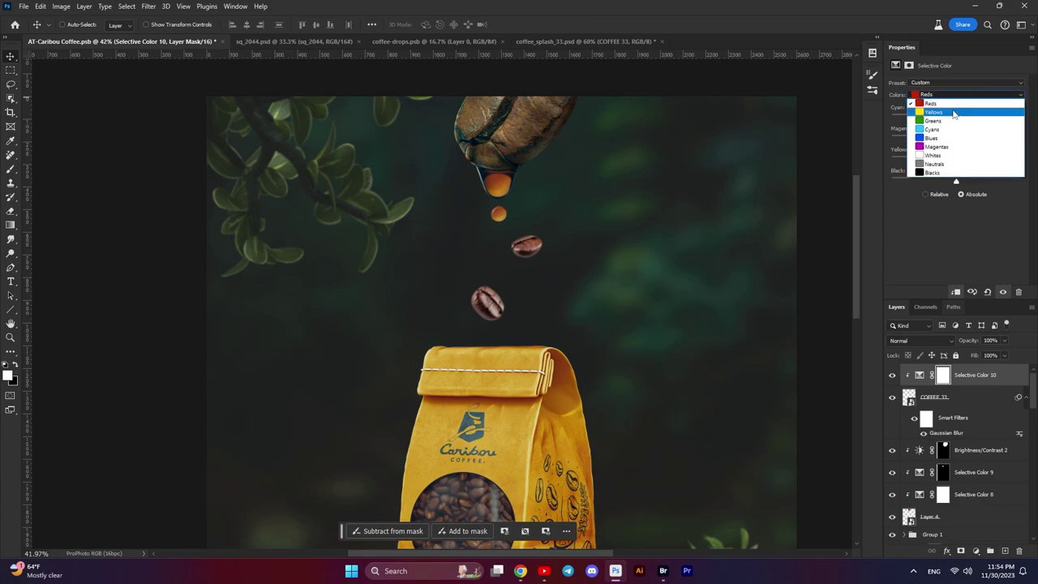
{"action": "left_click", "coordinate": [955, 112]}
{"action": "left_click", "coordinate": [991, 107]}
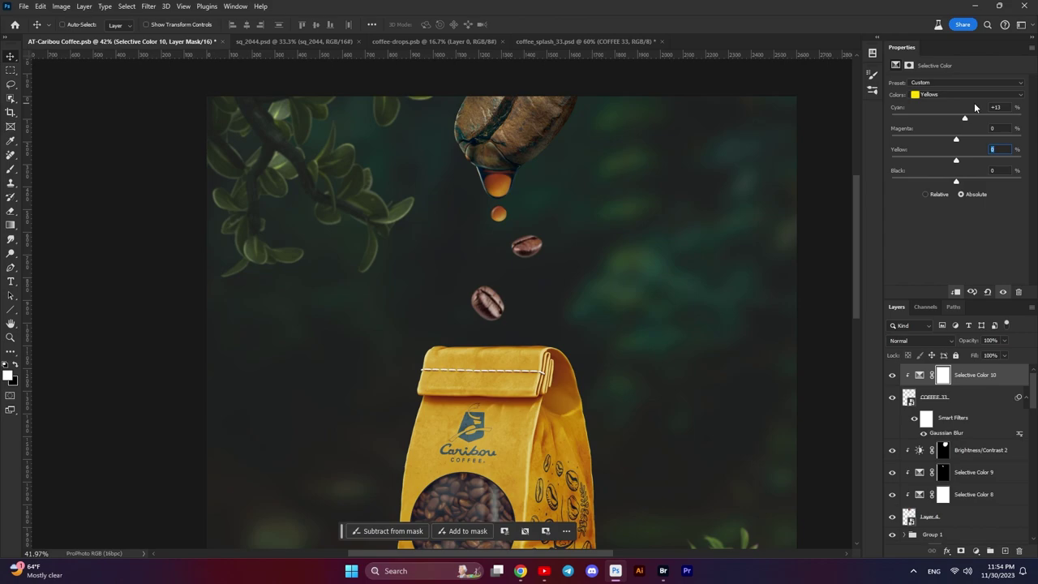
{"action": "type", "text": "+3"}
{"action": "type", "text": "7"}
{"action": "left_click", "coordinate": [965, 96]}
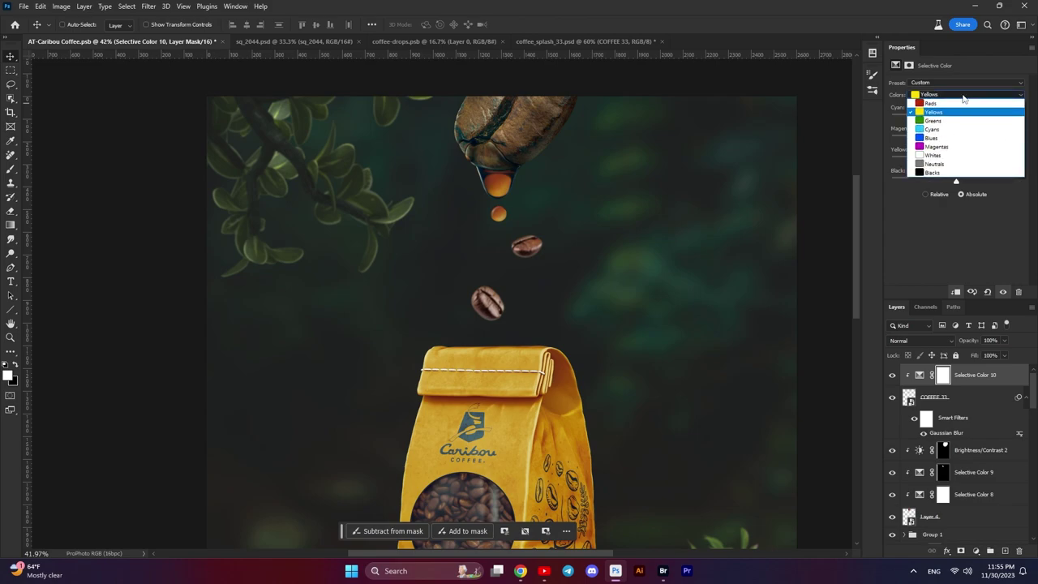
{"action": "left_click", "coordinate": [951, 163]}
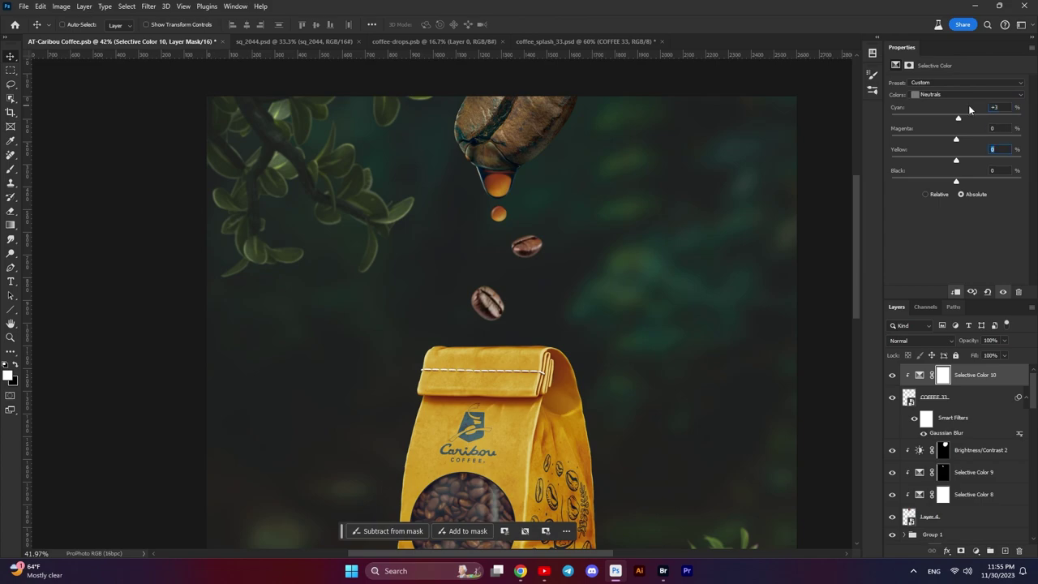
{"action": "type", "text": "-"}
- Set Blacks to Cyan +1 and Yellow −2, then toggle the adjustment to compare
{"action": "left_click", "coordinate": [961, 94]}
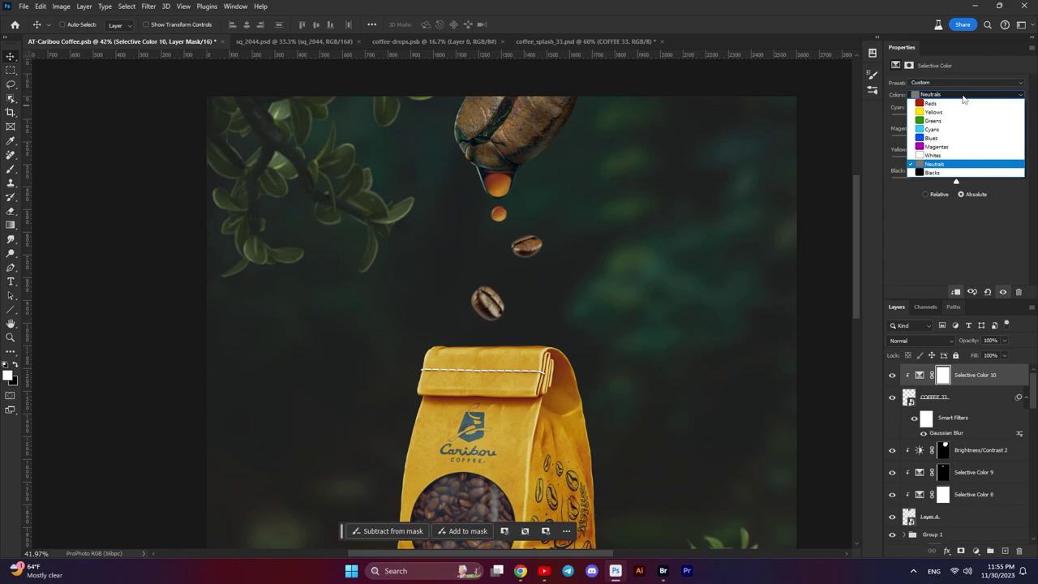
{"action": "left_click", "coordinate": [935, 172]}
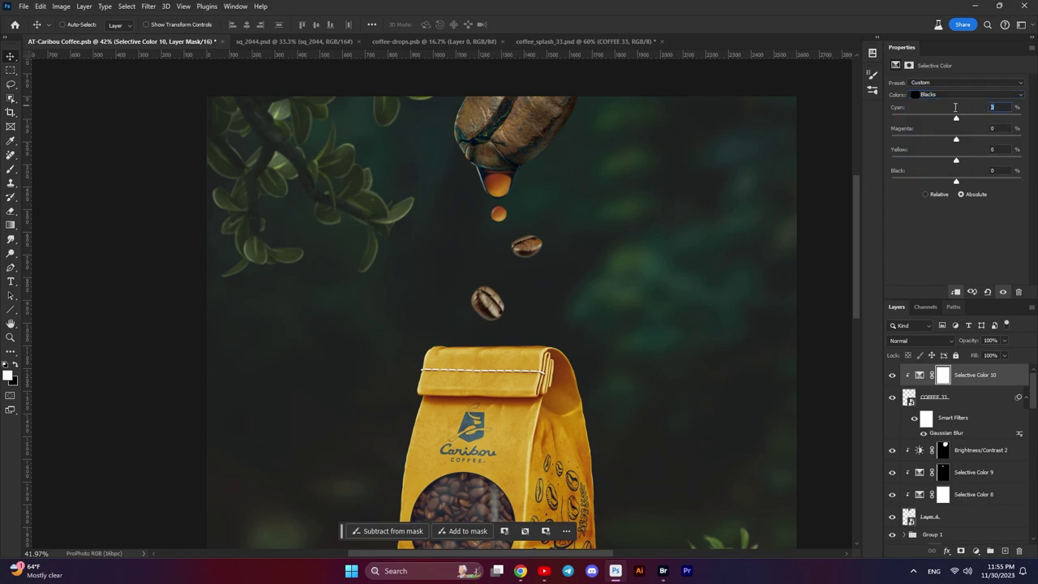
{"action": "type", "text": "+1"}
{"action": "key", "text": "Tab"}
{"action": "type", "text": "2"}
{"action": "left_click", "coordinate": [892, 375]}
{"action": "left_click", "coordinate": [893, 375]}
{"action": "key", "text": "ctrl+0"}
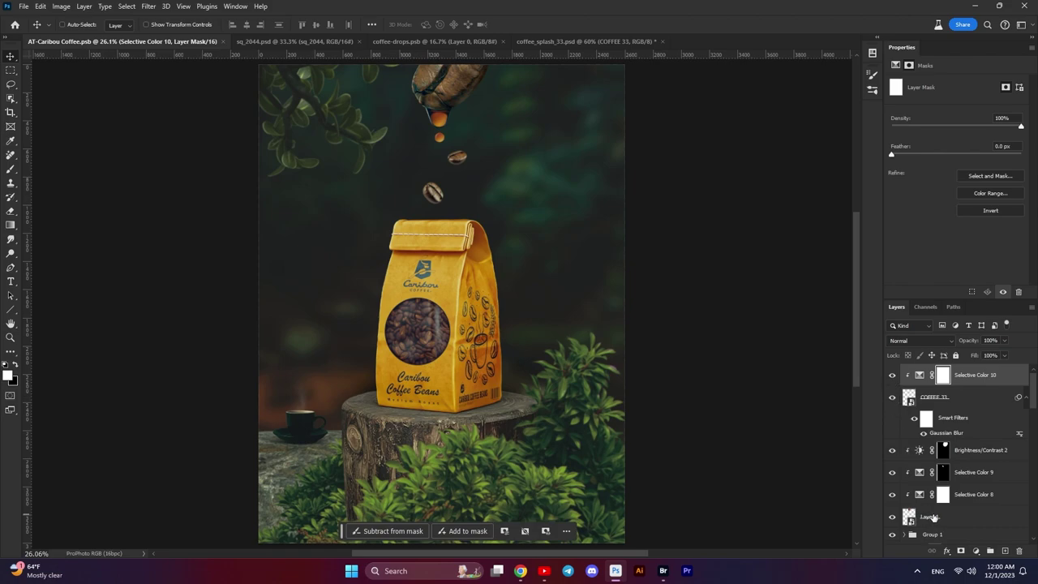
- Scale the bag-on-stump layers (Brightness/Contrast 2 through Layer 4) down slightly
{"action": "left_click", "coordinate": [932, 517]}
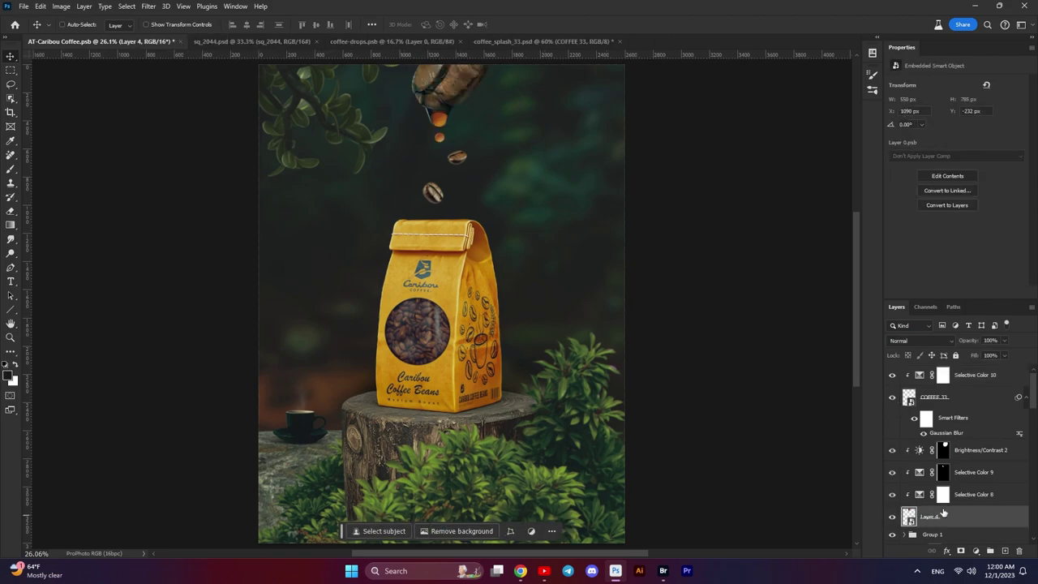
{"action": "left_click", "coordinate": [977, 454], "text": "shift"}
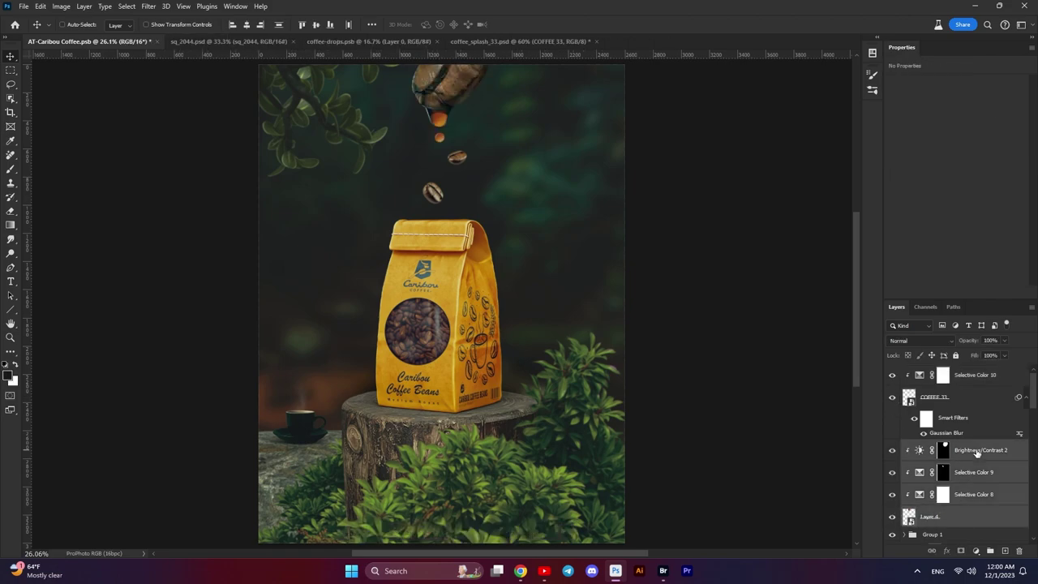
{"action": "key", "text": "ctrl+t"}
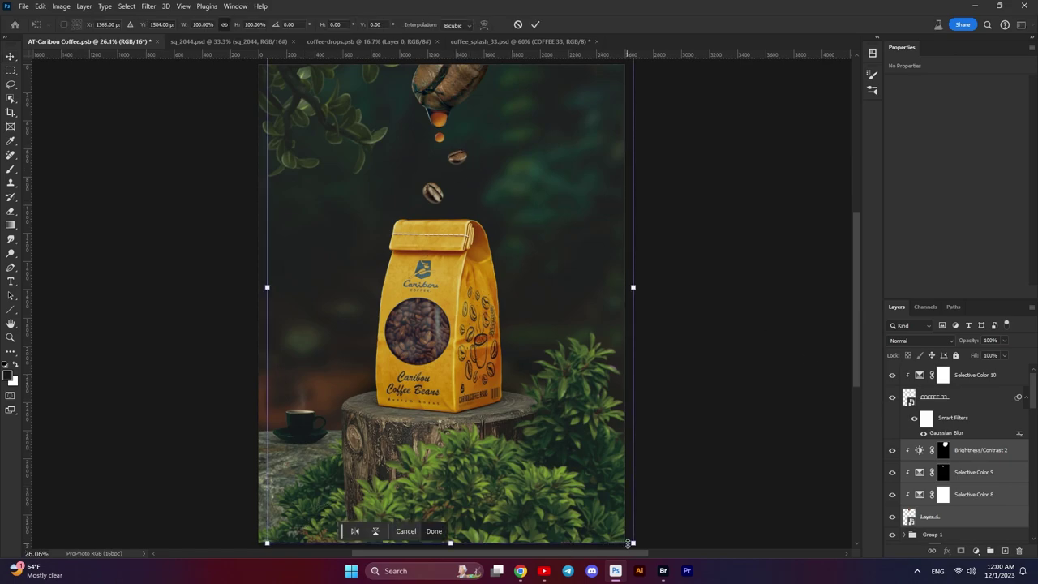
{"action": "mouse_move", "coordinate": [632, 542]}
{"action": "left_mouse_down"}
{"action": "mouse_move", "coordinate": [618, 537]}
{"action": "mouse_move", "coordinate": [620, 523]}
{"action": "left_mouse_up"}
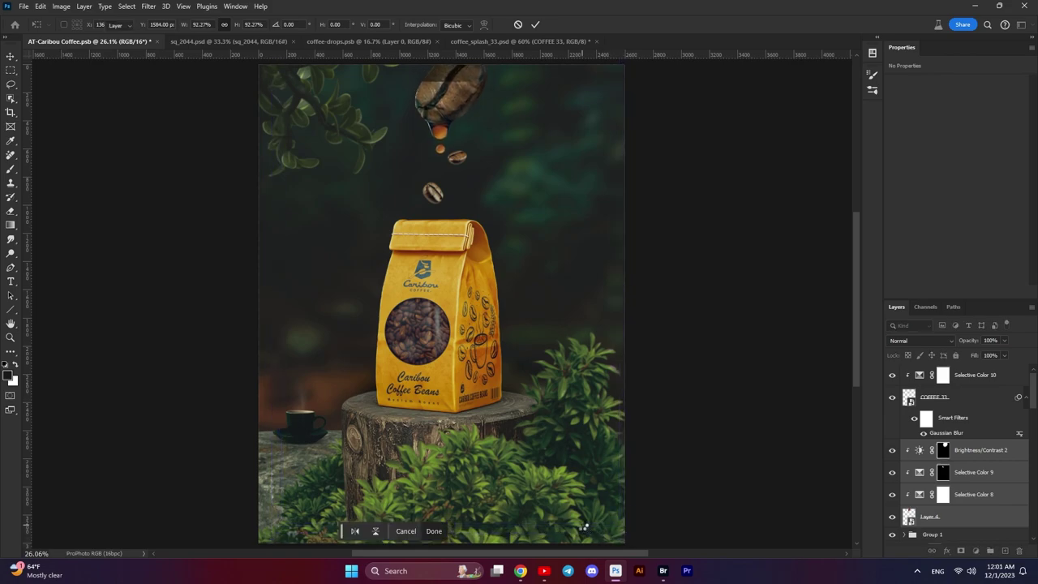
{"action": "key", "text": "Return"}
- Nudge the top coffee bean a little lower
{"action": "scroll", "coordinate": [359, 227], "scroll_direction": "up", "scroll_amount": 3}
{"action": "scroll", "coordinate": [405, 297], "scroll_direction": "up", "scroll_amount": 2}
{"action": "scroll", "coordinate": [438, 231], "scroll_direction": "up", "scroll_amount": 2}
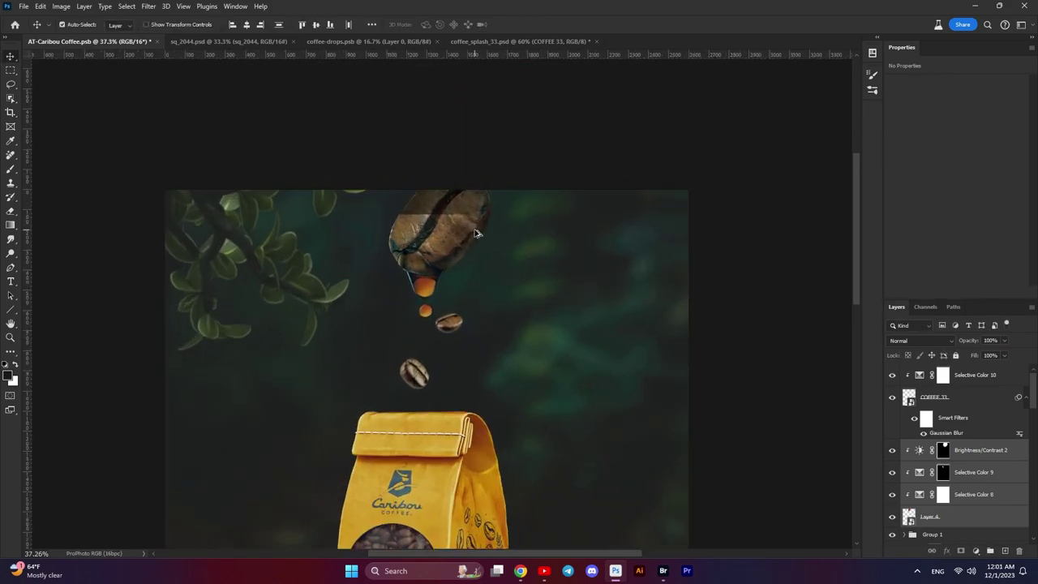
{"action": "scroll", "coordinate": [438, 231], "scroll_direction": "up", "scroll_amount": 2}
{"action": "mouse_move", "coordinate": [449, 225]}
{"action": "left_mouse_down"}
{"action": "mouse_move", "coordinate": [448, 237]}
{"action": "mouse_move", "coordinate": [453, 209]}
{"action": "left_mouse_up"}
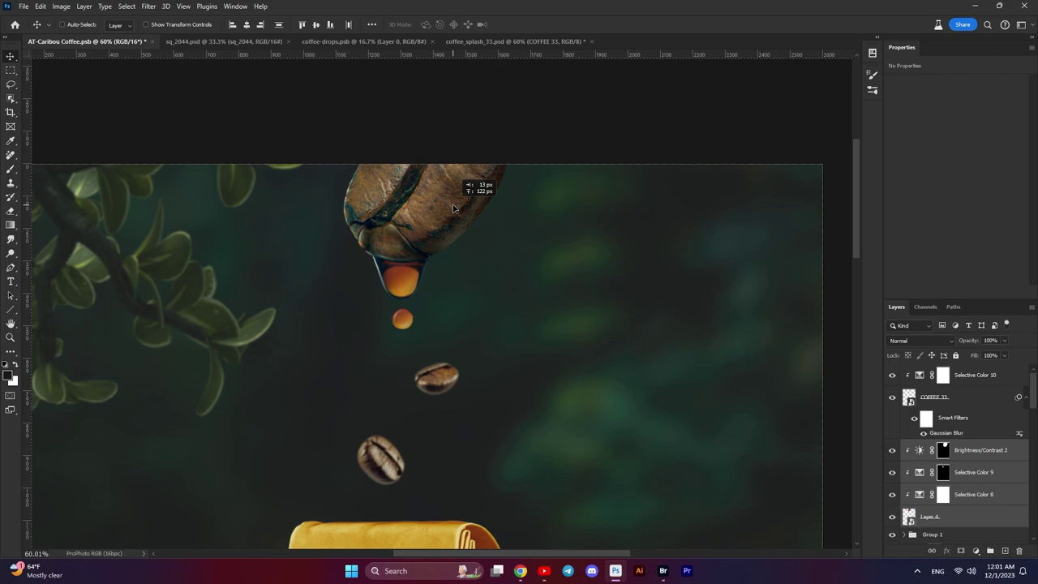
{"action": "left_click_drag", "start_coordinate": [453, 209], "coordinate": [457, 216]}
- Enlarge the COFFEE 33 falling beans slightly, to about 346 × 413 px
{"action": "scroll", "coordinate": [457, 216], "scroll_direction": "down", "scroll_amount": 3}
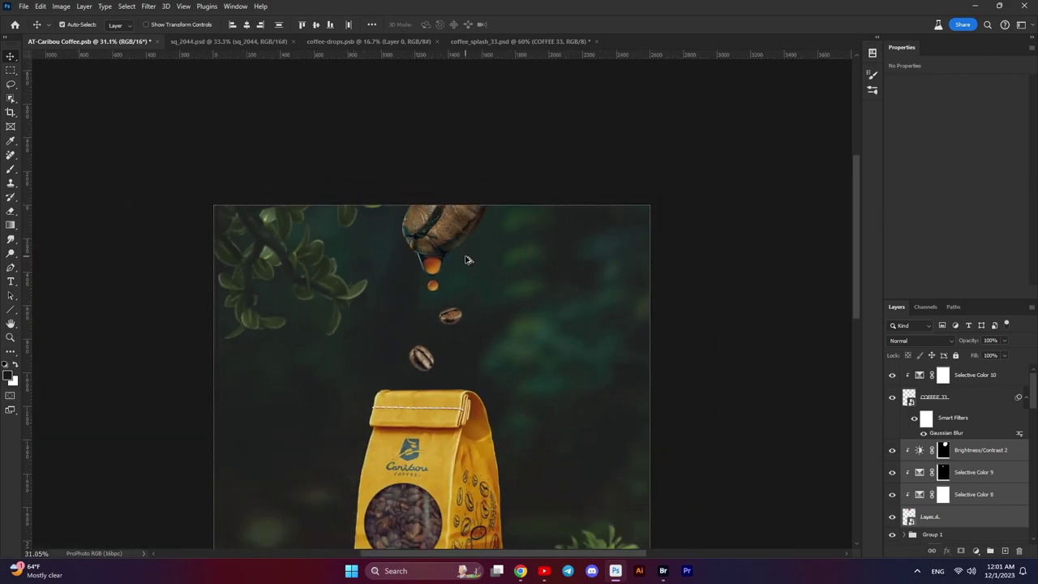
{"action": "scroll", "coordinate": [453, 240], "scroll_direction": "down", "scroll_amount": 2}
{"action": "scroll", "coordinate": [453, 241], "scroll_direction": "up", "scroll_amount": 2}
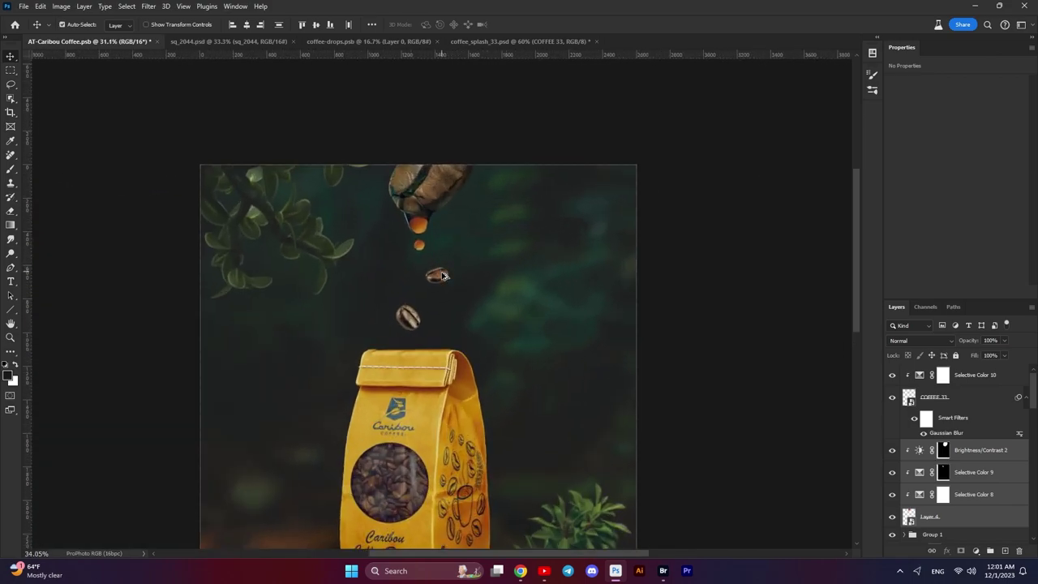
{"action": "scroll", "coordinate": [478, 247], "scroll_direction": "up", "scroll_amount": 2}
{"action": "left_click_drag", "start_coordinate": [483, 248], "coordinate": [493, 273]}
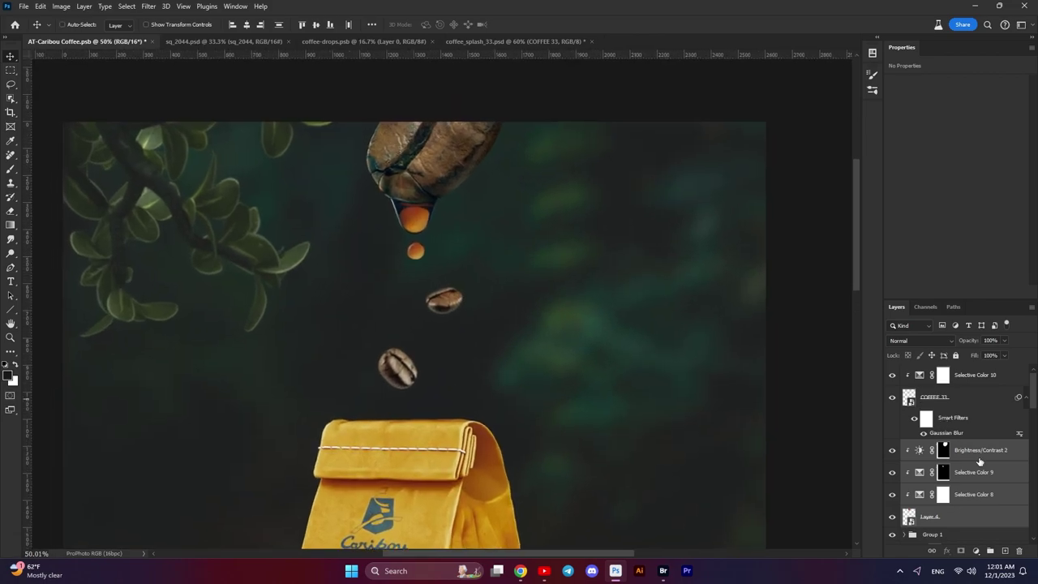
{"action": "left_click", "coordinate": [947, 401]}
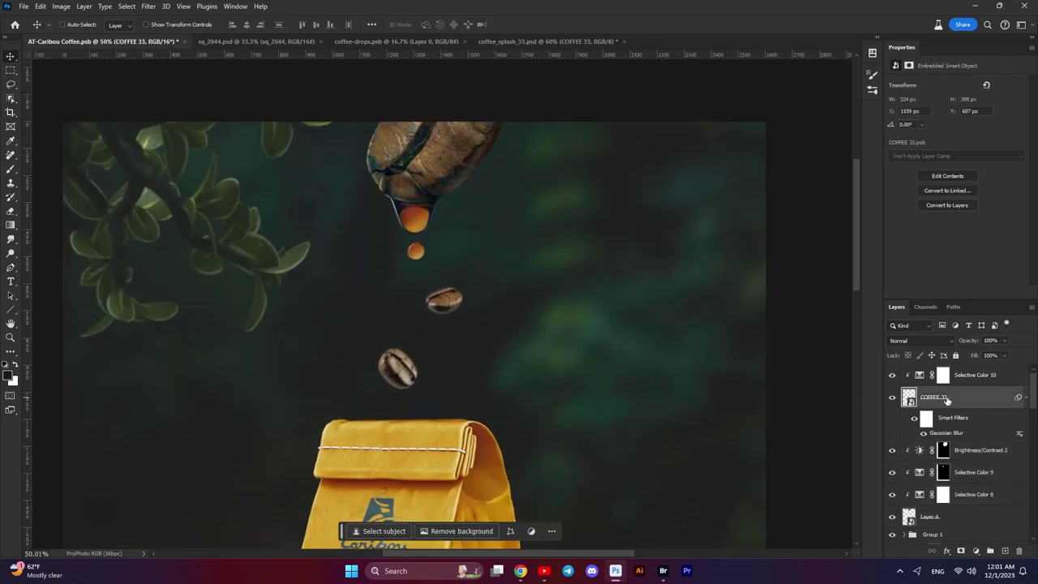
{"action": "key", "text": "ctrl+t"}
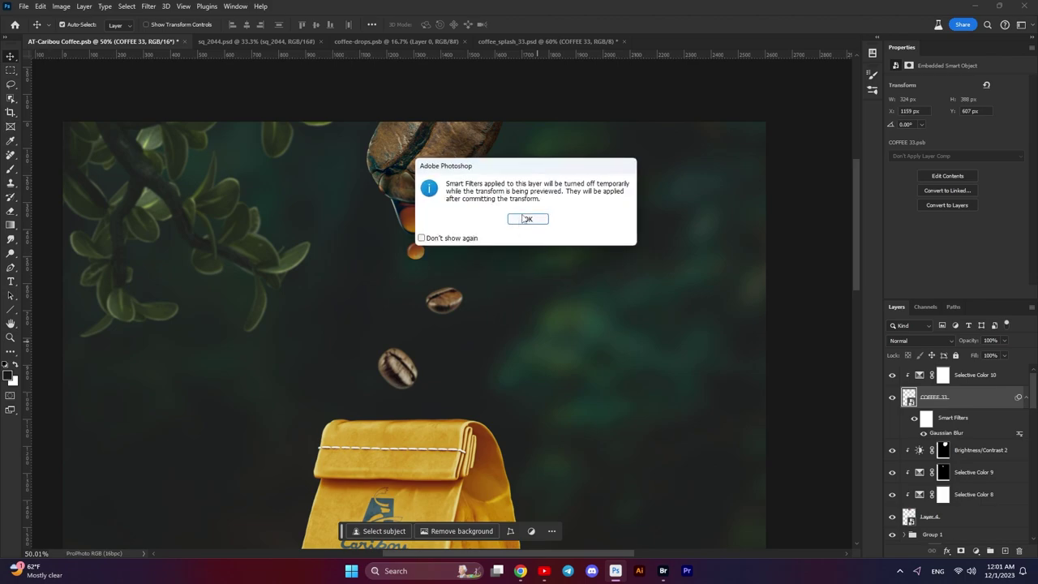
{"action": "left_click", "coordinate": [525, 217]}
{"action": "left_click_drag", "start_coordinate": [475, 281], "coordinate": [459, 300]}
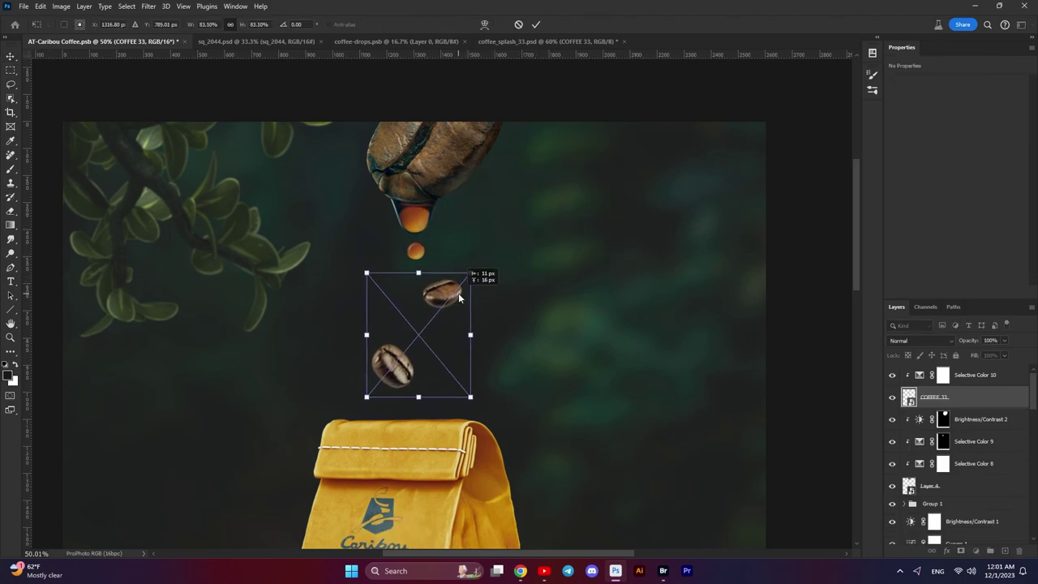
{"action": "key", "text": "Return"}
- Reselect the beans' Selective Color 10 adjustment layer
{"action": "scroll", "coordinate": [460, 297], "scroll_direction": "down", "scroll_amount": 2}
{"action": "scroll", "coordinate": [462, 299], "scroll_direction": "down", "scroll_amount": 4}
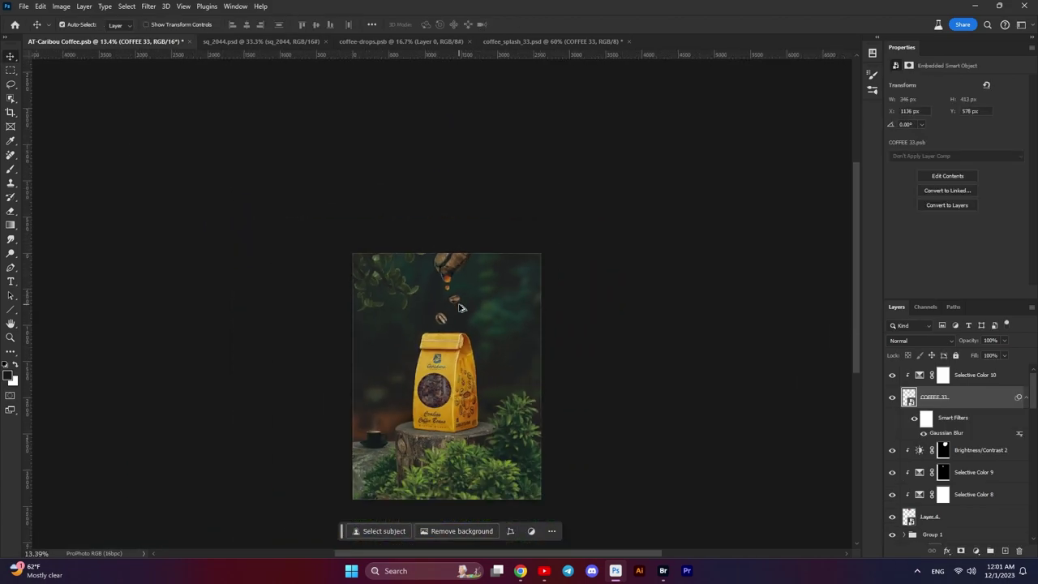
{"action": "scroll", "coordinate": [468, 301], "scroll_direction": "up", "scroll_amount": 1}
{"action": "scroll", "coordinate": [460, 275], "scroll_direction": "up", "scroll_amount": 2}
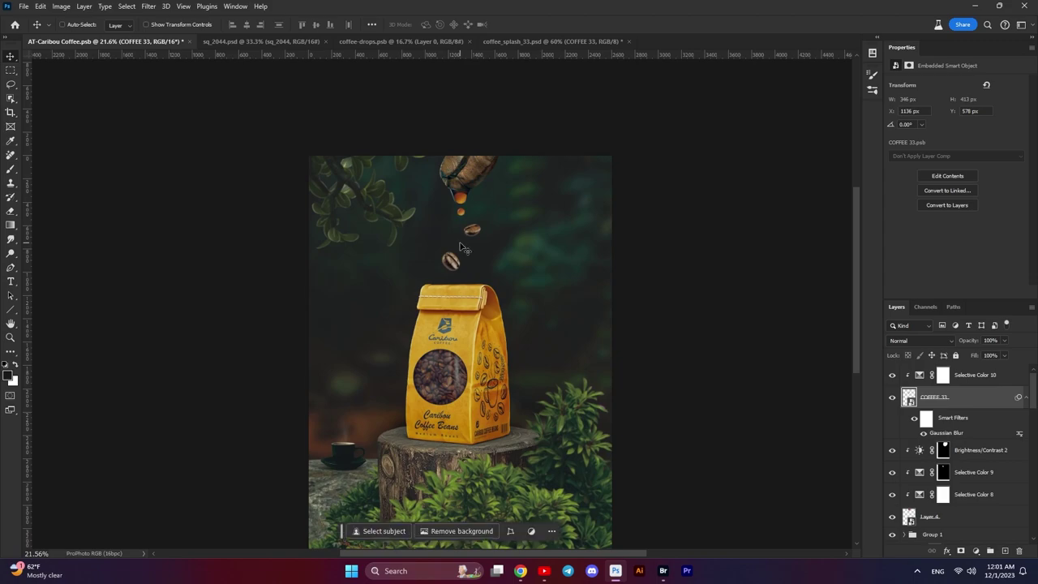
{"action": "scroll", "coordinate": [462, 251], "scroll_direction": "up", "scroll_amount": 1}
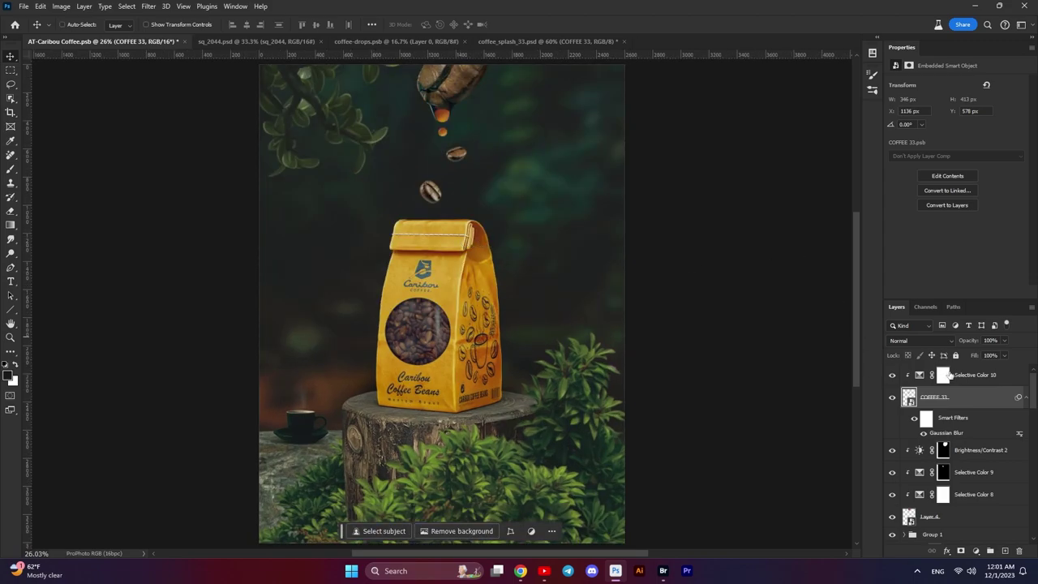
{"action": "left_click", "coordinate": [963, 377]}
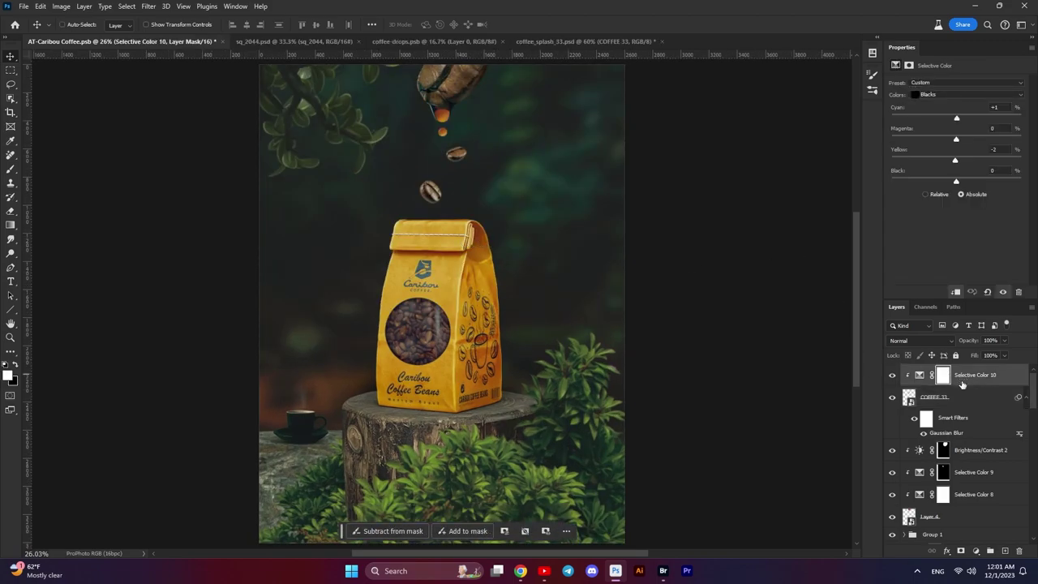
- Add Layer 5 and Apply Image the merged composite onto it in Multiply
{"action": "left_click", "coordinate": [1005, 553]}
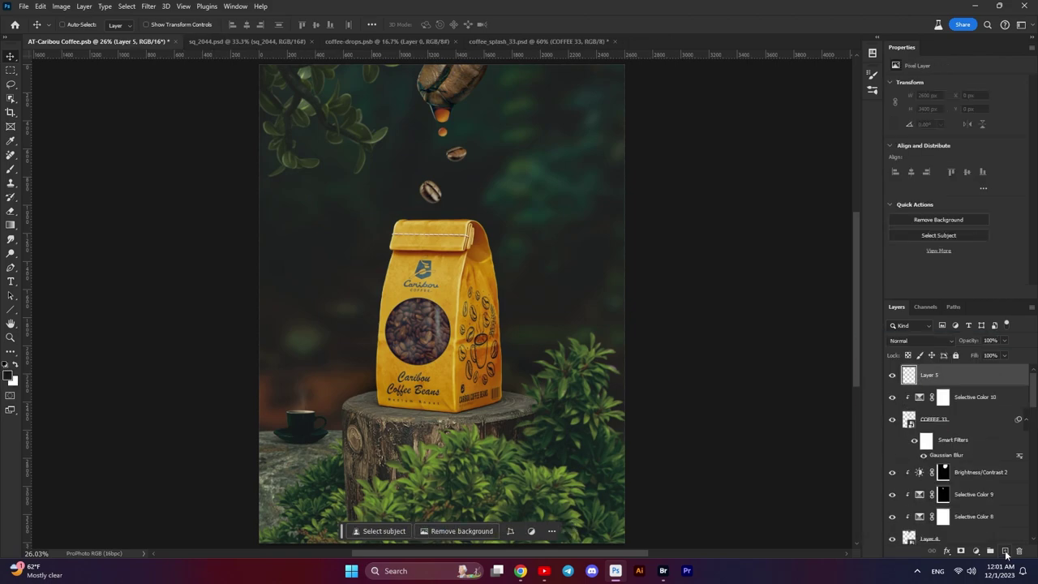
{"action": "left_click", "coordinate": [61, 6]}
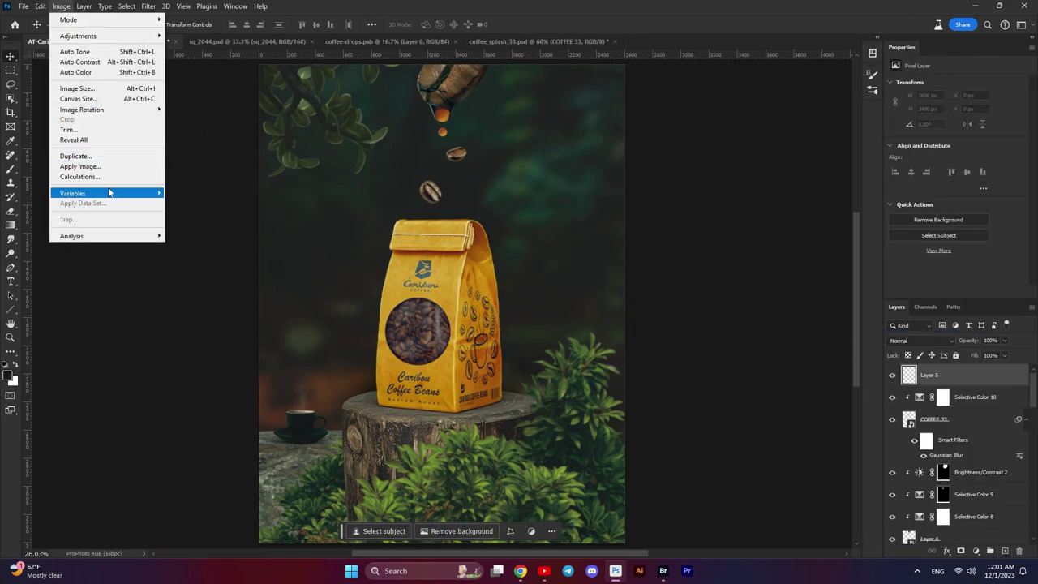
{"action": "left_click", "coordinate": [90, 166]}
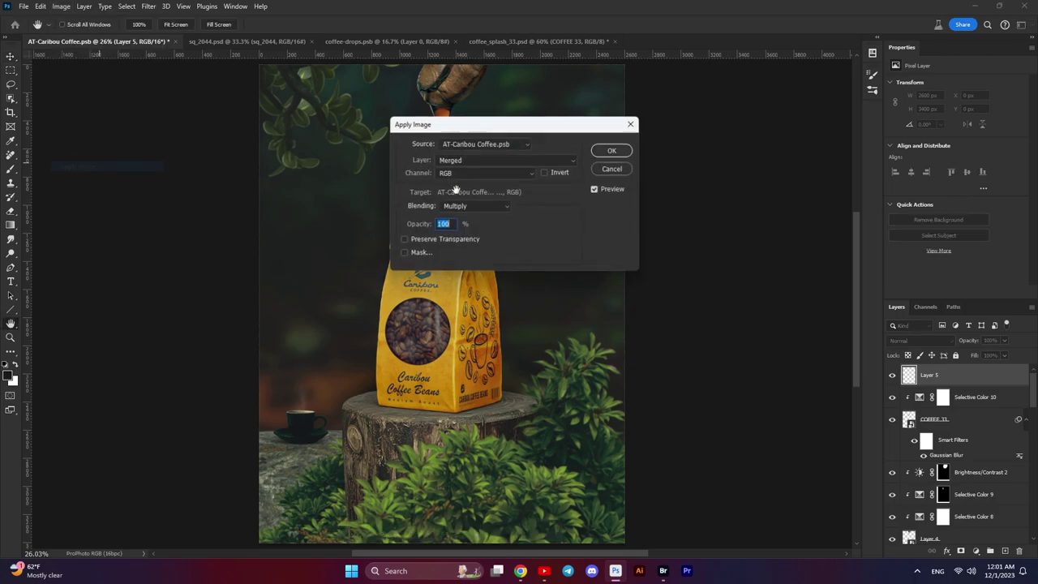
{"action": "left_click", "coordinate": [613, 151]}
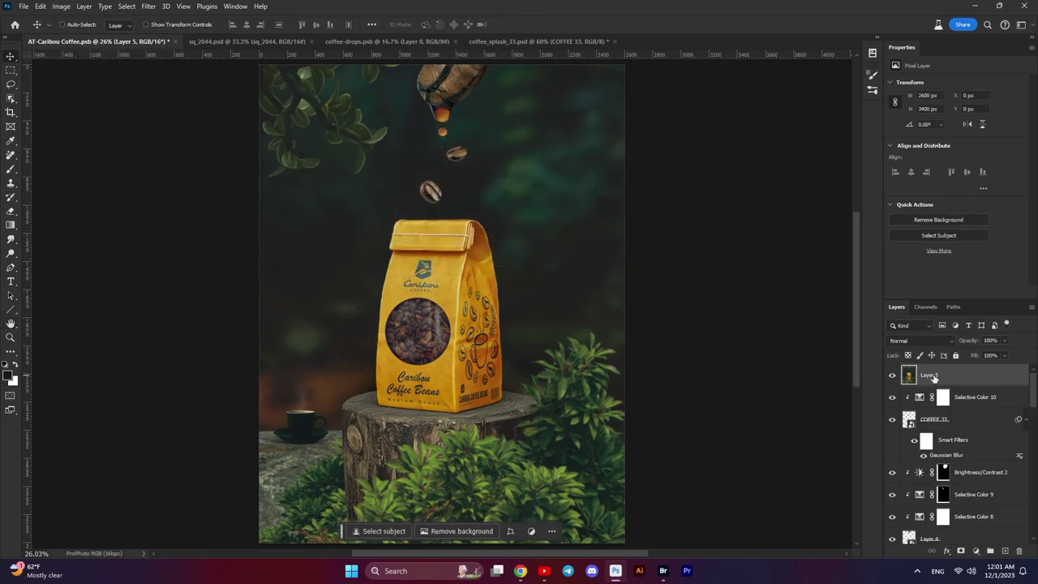
{"action": "left_click", "coordinate": [976, 552]}
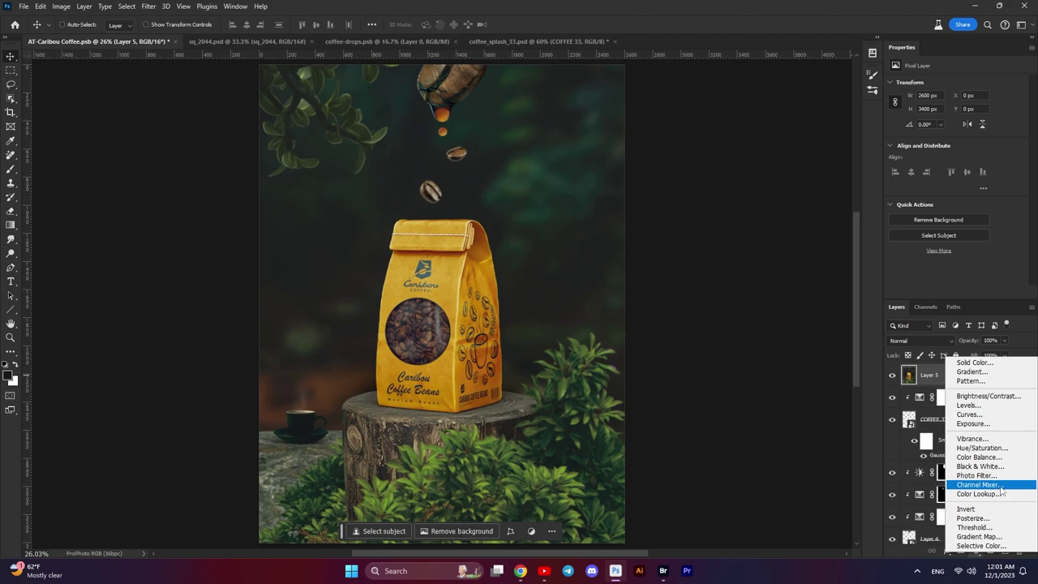
- Add Color Balance 1 masked by Layer 5, with Highlights Red +8 and Blue −8
{"action": "left_click", "coordinate": [996, 462]}
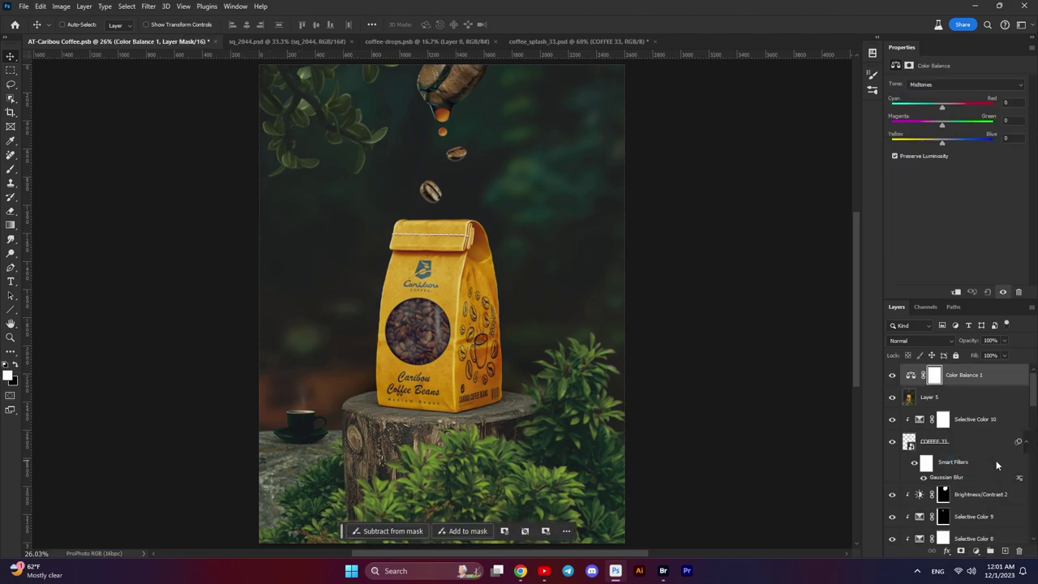
{"action": "left_click", "coordinate": [61, 6]}
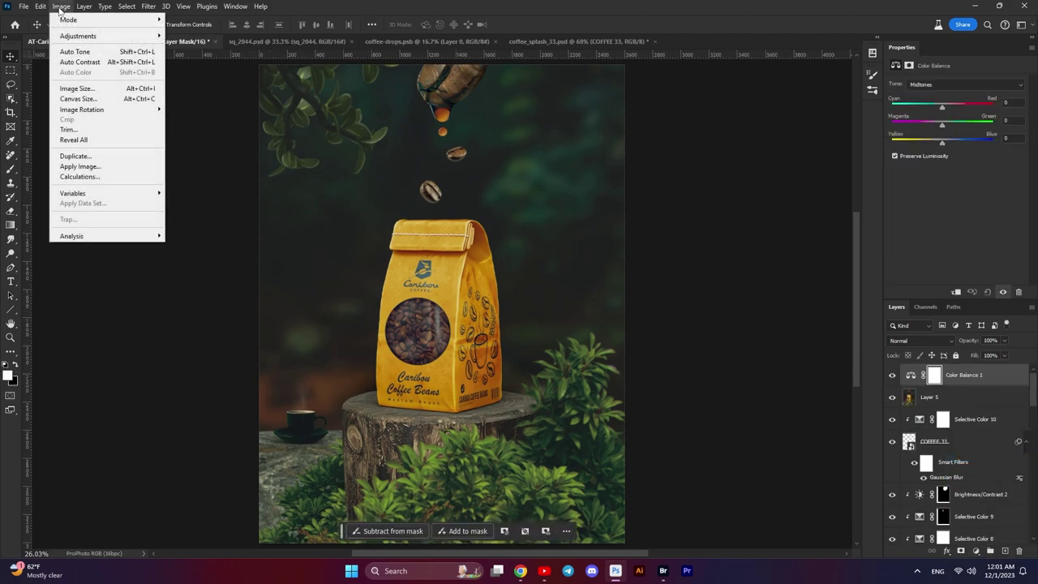
{"action": "left_click", "coordinate": [79, 166]}
{"action": "left_click", "coordinate": [499, 162]}
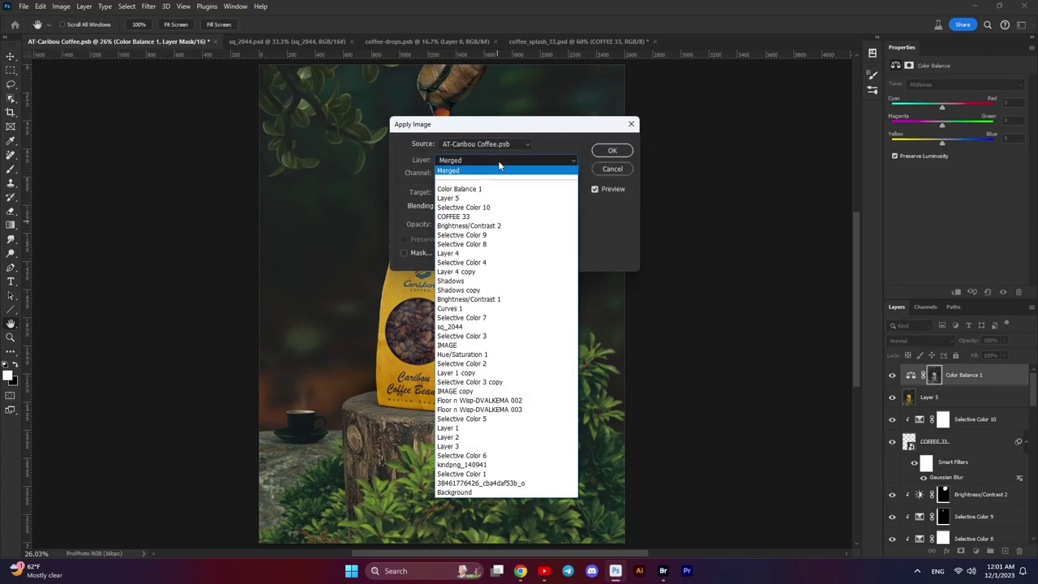
{"action": "left_click", "coordinate": [455, 200]}
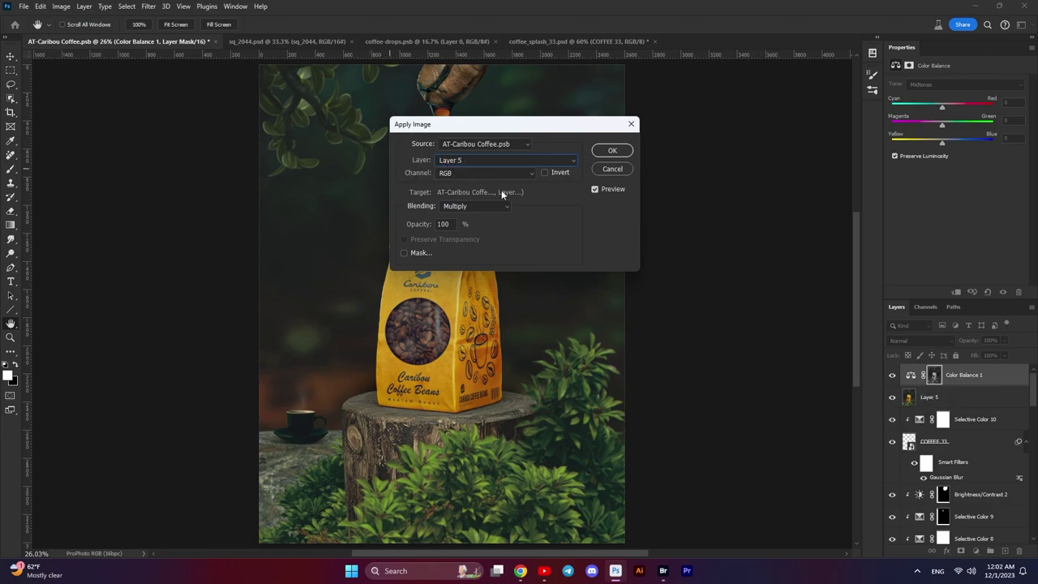
{"action": "left_click", "coordinate": [613, 151]}
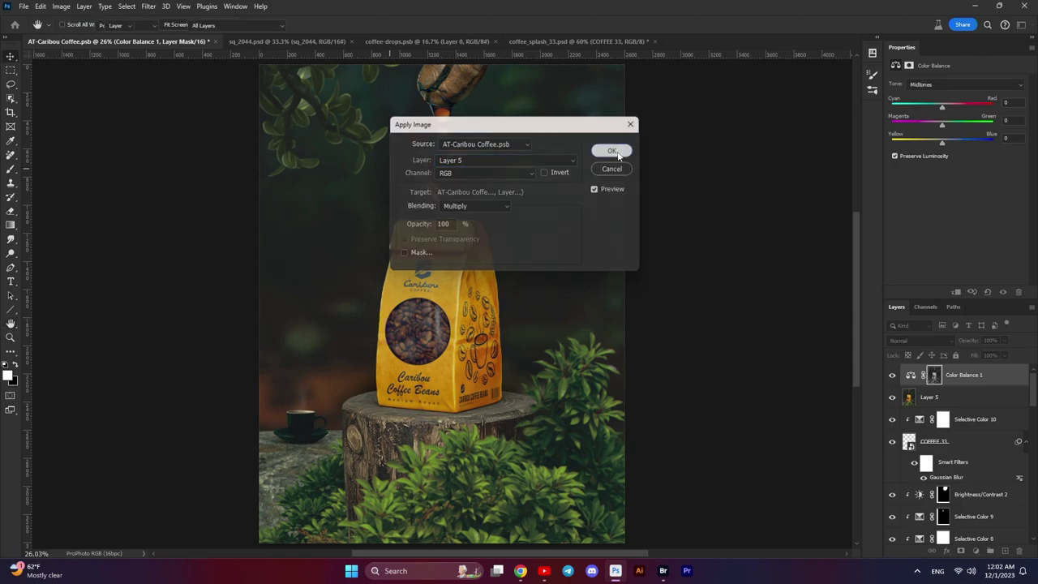
{"action": "left_click", "coordinate": [953, 84]}
{"action": "left_click", "coordinate": [940, 116]}
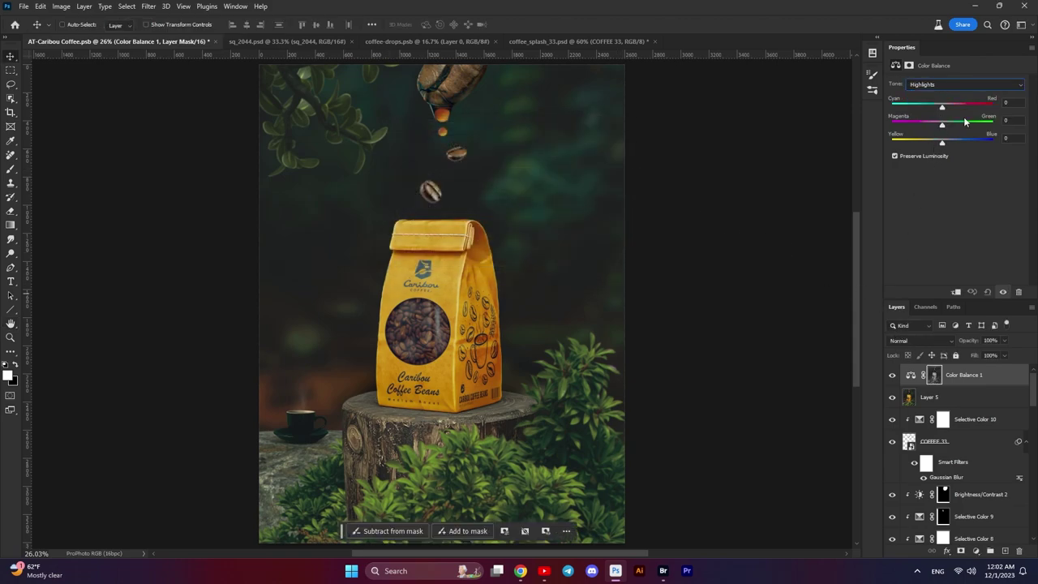
{"action": "key", "text": "Tab"}
{"action": "type", "text": "8"}
{"action": "type", "text": "-8"}
- Add Color Balance 2 with an inverted Layer 5 mask and Shadows Yellow–Blue −1
{"action": "left_click", "coordinate": [974, 552]}
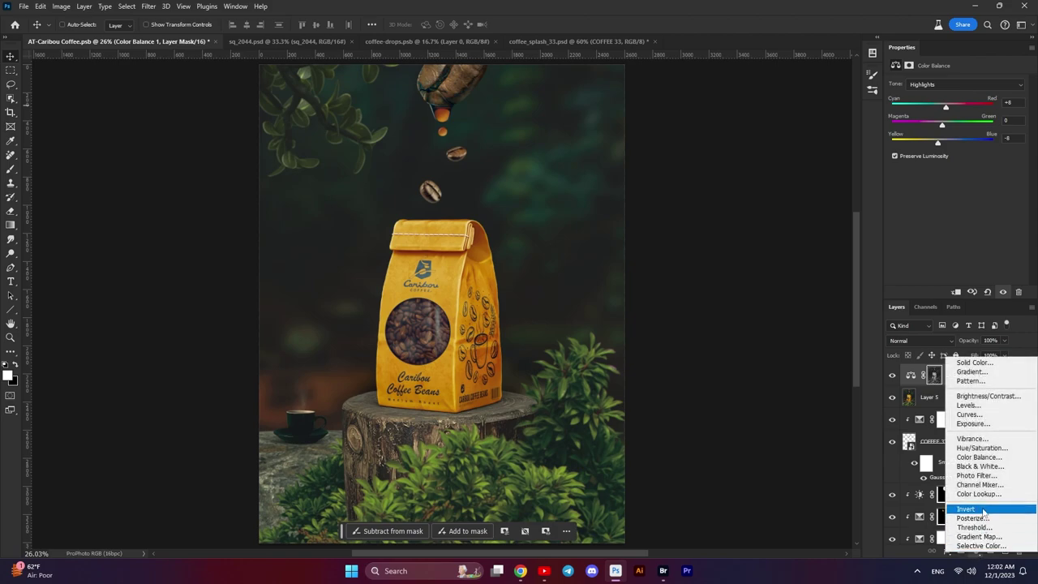
{"action": "left_click", "coordinate": [981, 457]}
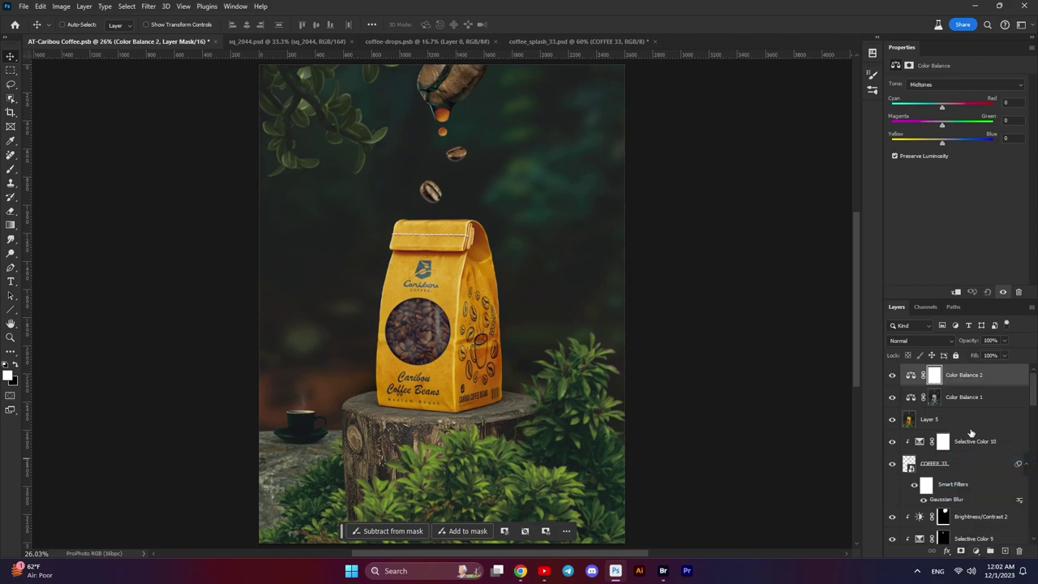
{"action": "left_click", "coordinate": [62, 7]}
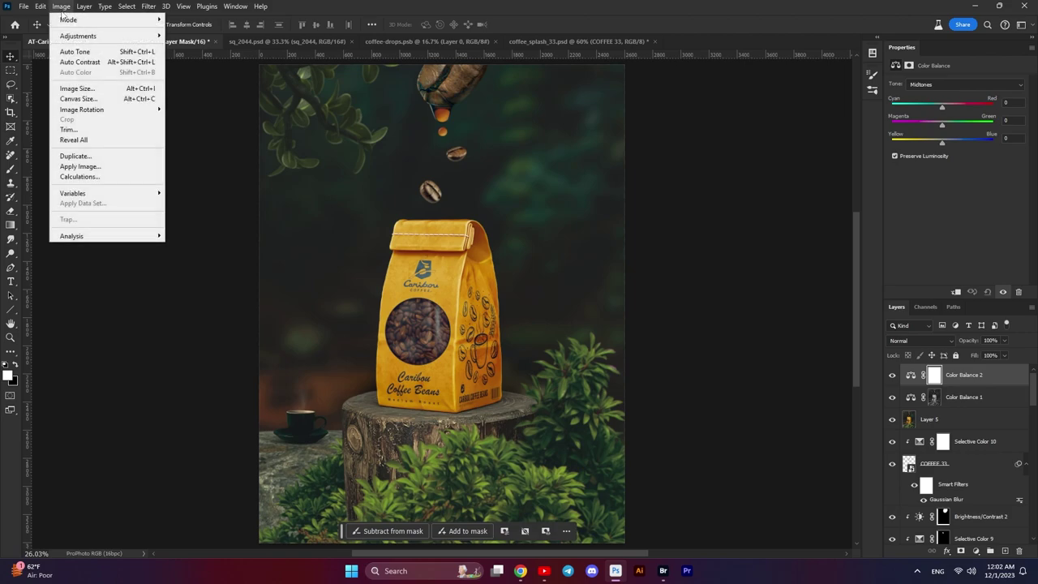
{"action": "left_click", "coordinate": [79, 166]}
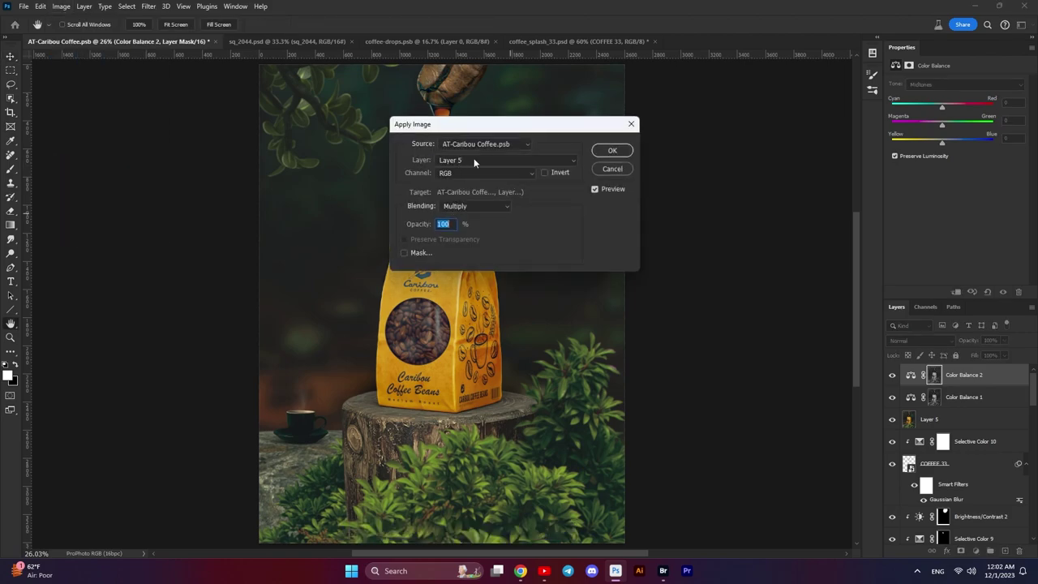
{"action": "left_click", "coordinate": [544, 173]}
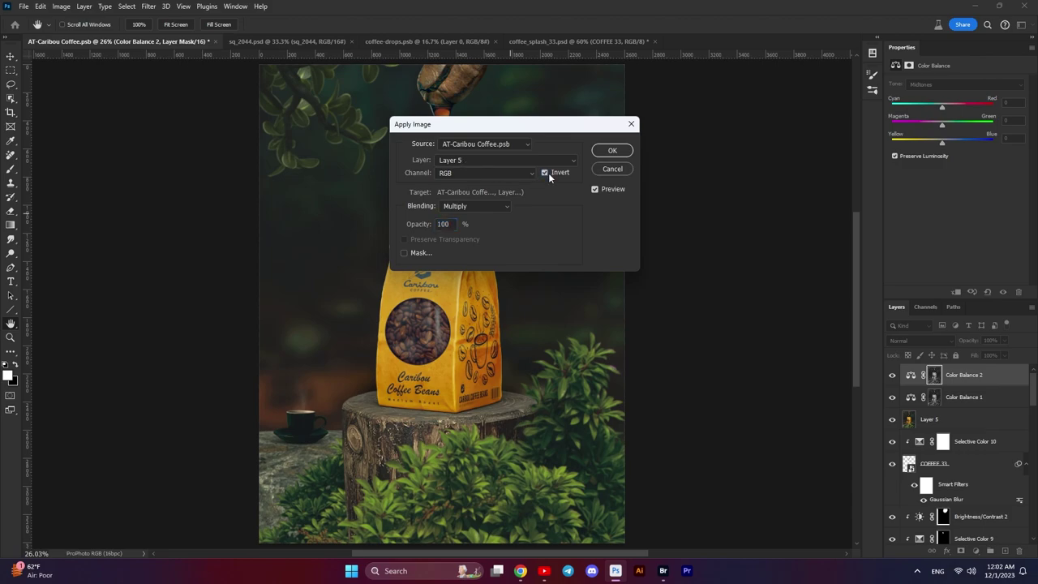
{"action": "left_click", "coordinate": [622, 154]}
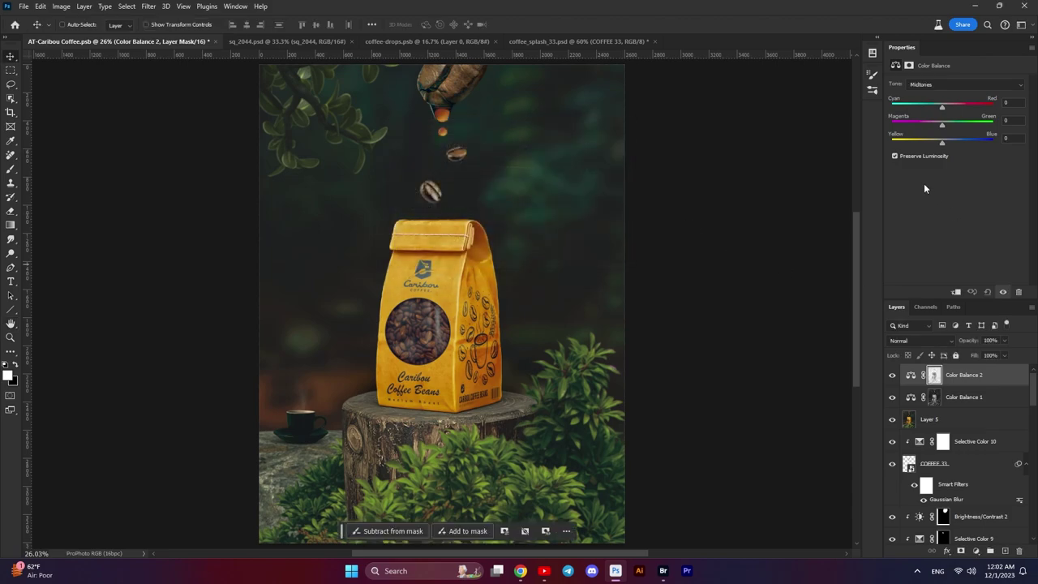
{"action": "left_click", "coordinate": [955, 87]}
{"action": "left_click", "coordinate": [955, 95]}
{"action": "left_click", "coordinate": [1012, 139]}
{"action": "type", "text": "1"}
{"action": "left_click", "coordinate": [893, 375]}
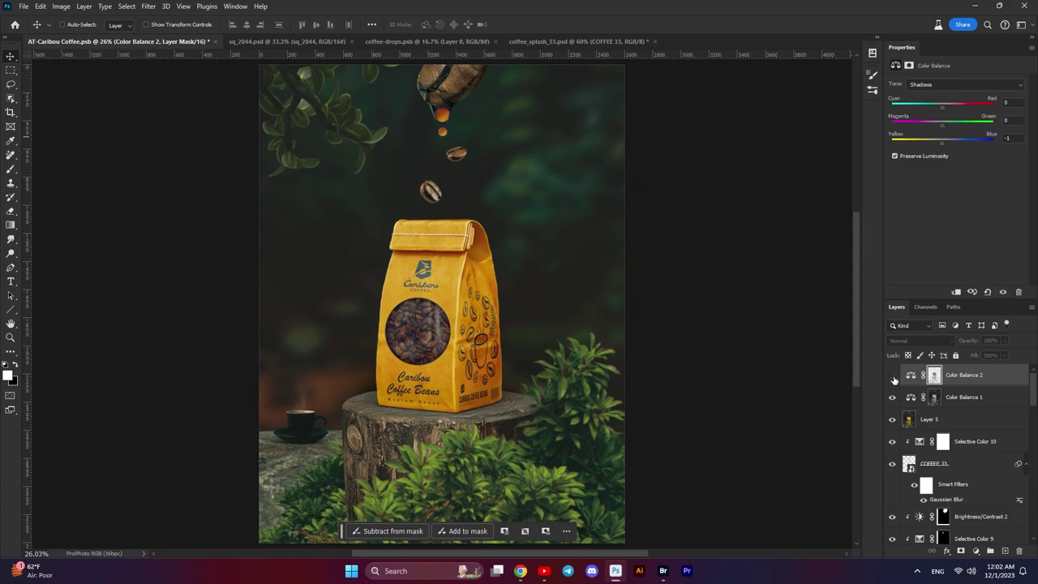
{"action": "left_click", "coordinate": [893, 377]}
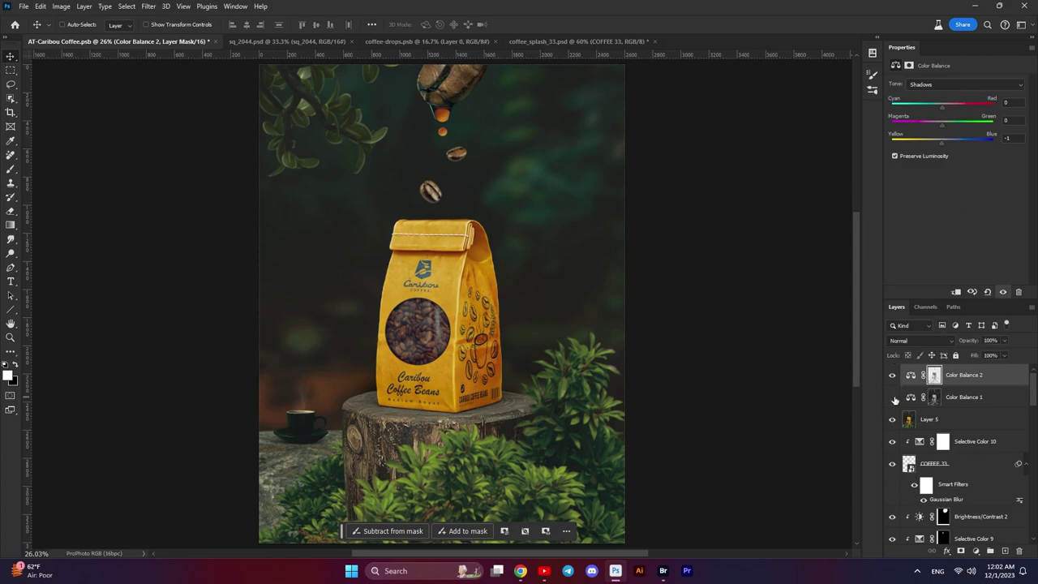
{"action": "left_click", "coordinate": [968, 376]}
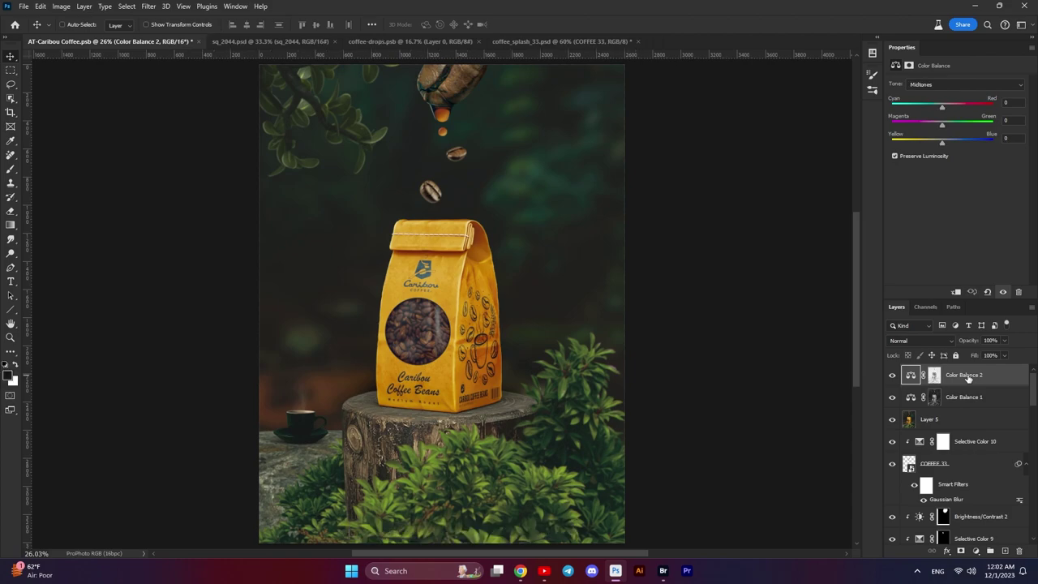
- Add a Gradient Fill layer with a near-black-to-transparent gradient
{"action": "left_click", "coordinate": [977, 552]}
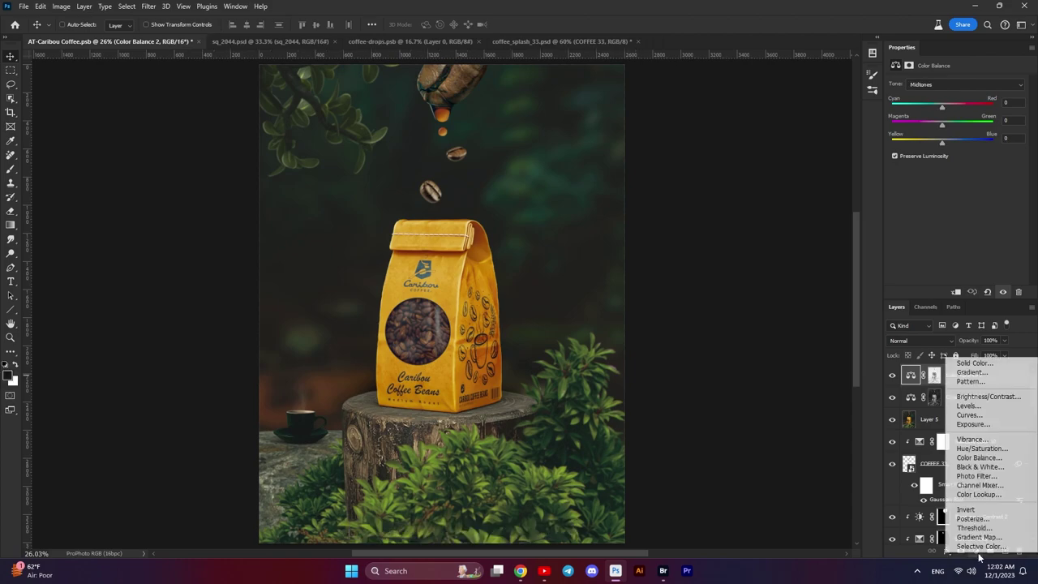
{"action": "left_click", "coordinate": [972, 372]}
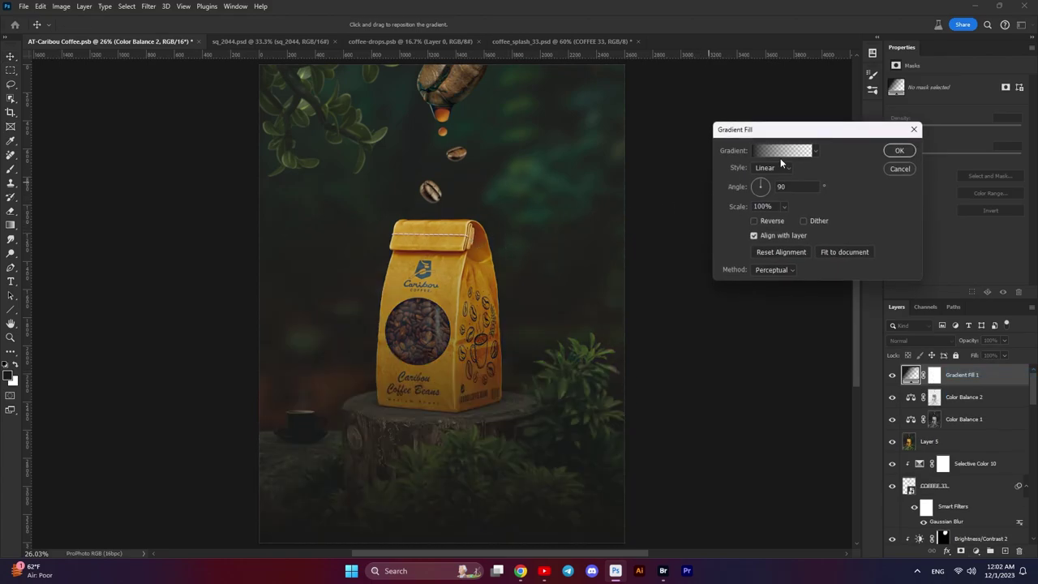
{"action": "left_click", "coordinate": [783, 151]}
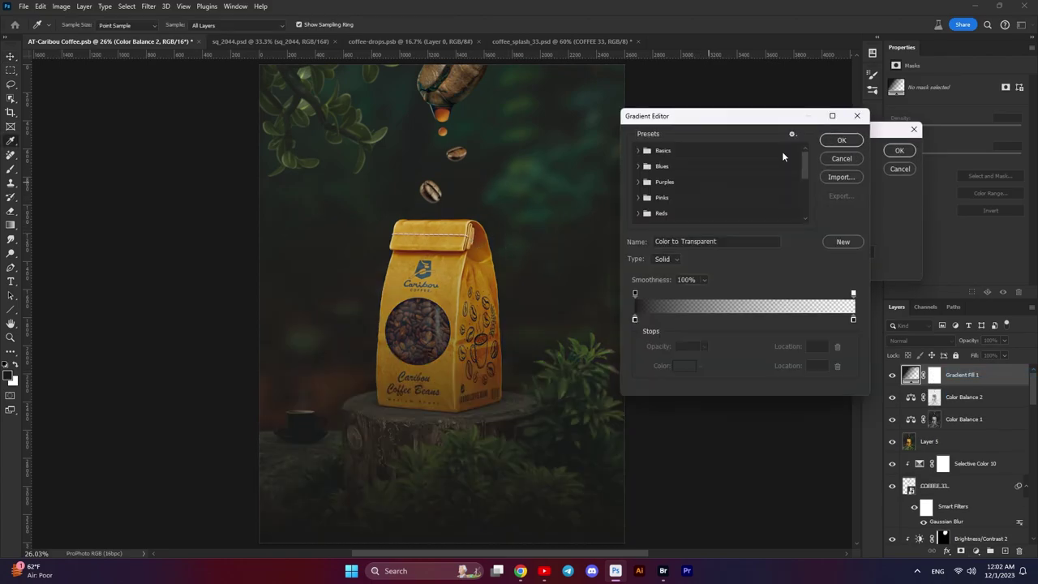
{"action": "double_click", "coordinate": [635, 319]}
{"action": "left_click_drag", "start_coordinate": [727, 285], "coordinate": [724, 287]}
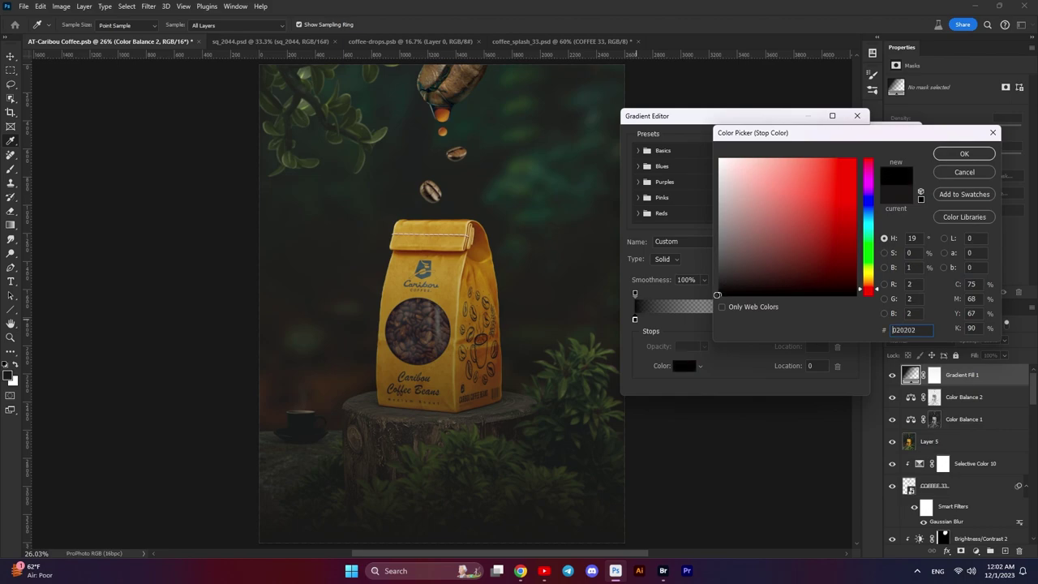
{"action": "left_click", "coordinate": [965, 154]}
{"action": "left_click", "coordinate": [842, 142]}
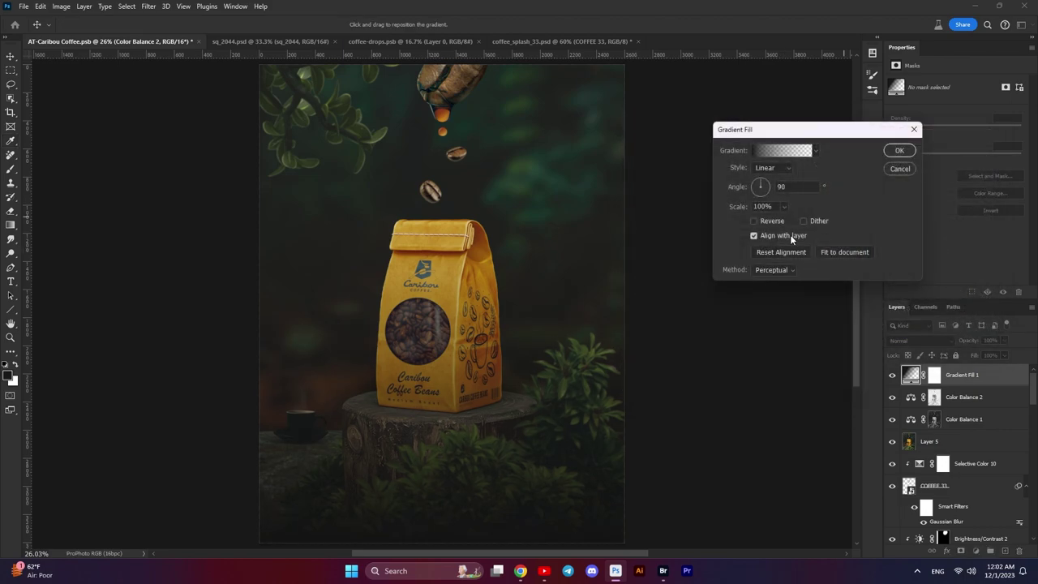
- Make the gradient radial, reversed and dithered with larger scale, in Soft Light at 90%
{"action": "left_click", "coordinate": [771, 167]}
{"action": "left_click", "coordinate": [763, 188]}
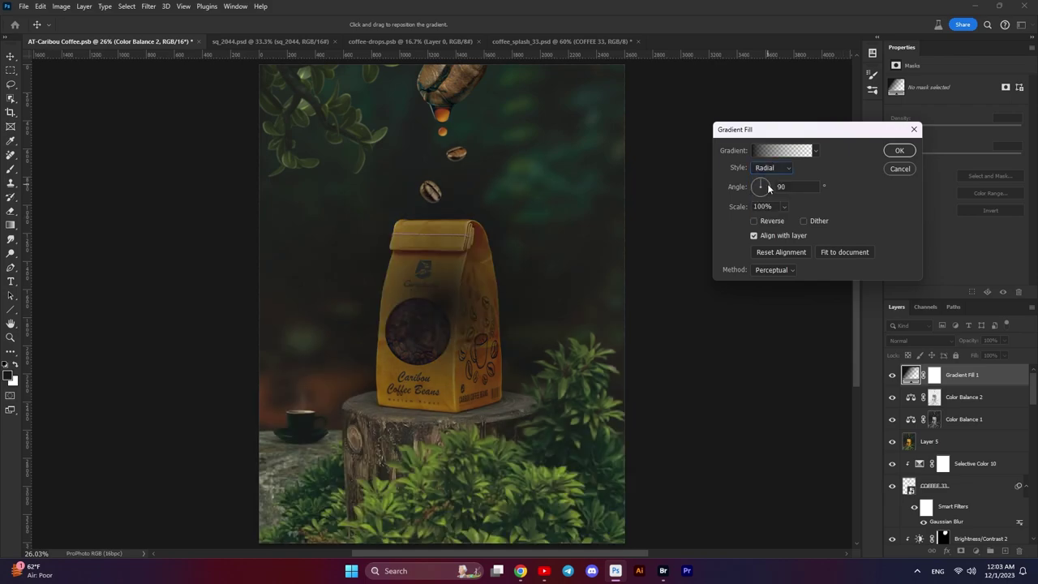
{"action": "left_click", "coordinate": [763, 220]}
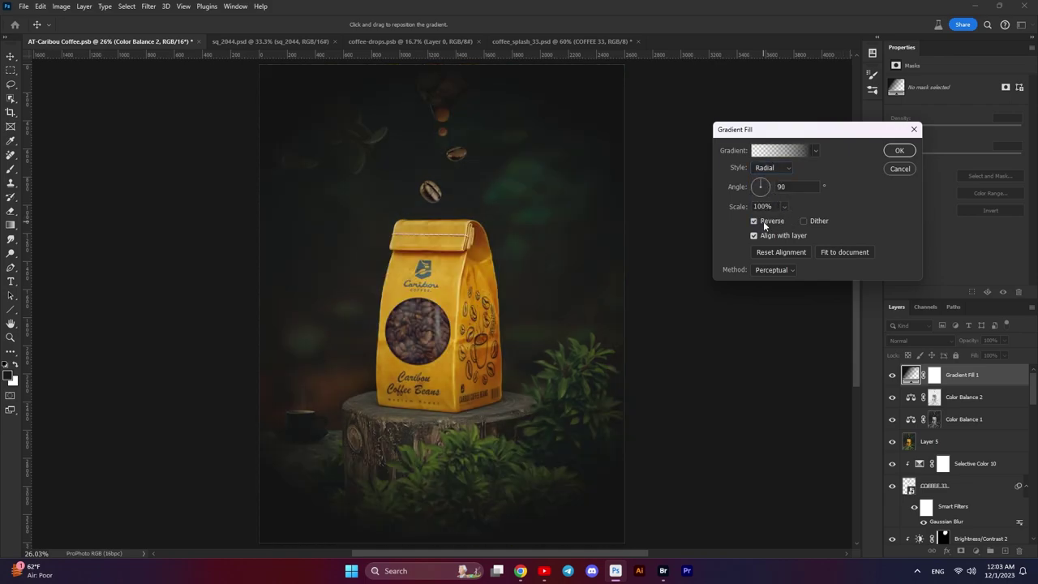
{"action": "left_click", "coordinate": [809, 222]}
{"action": "left_click_drag", "start_coordinate": [734, 208], "coordinate": [745, 210]}
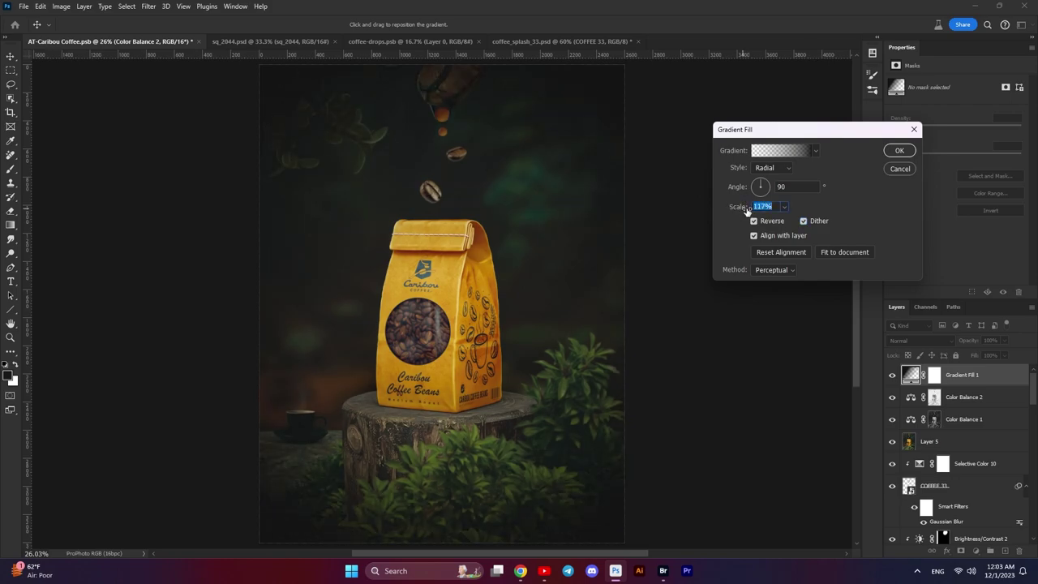
{"action": "left_click", "coordinate": [897, 152]}
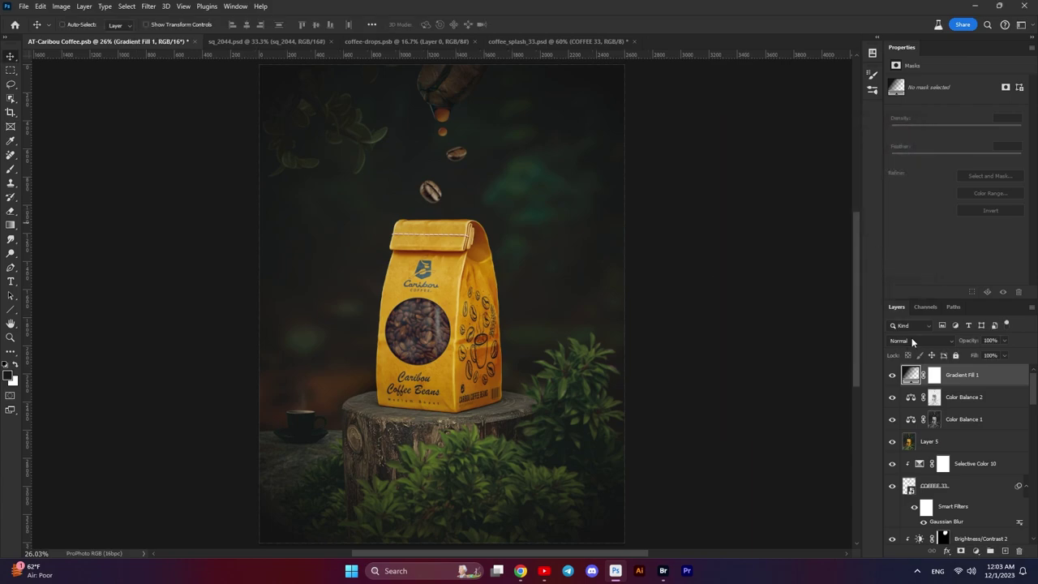
{"action": "left_click", "coordinate": [917, 341]}
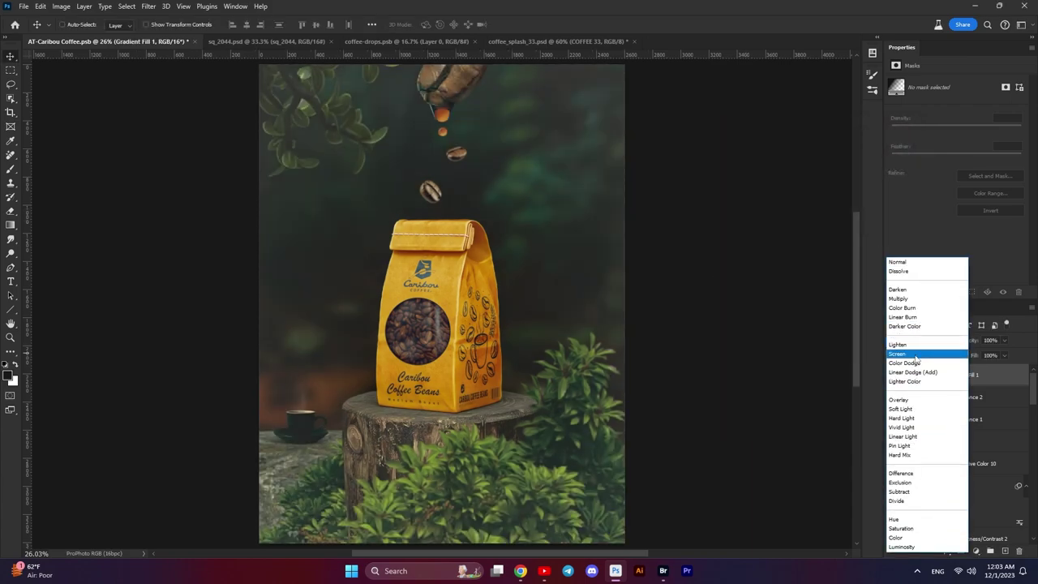
{"action": "left_click", "coordinate": [910, 409]}
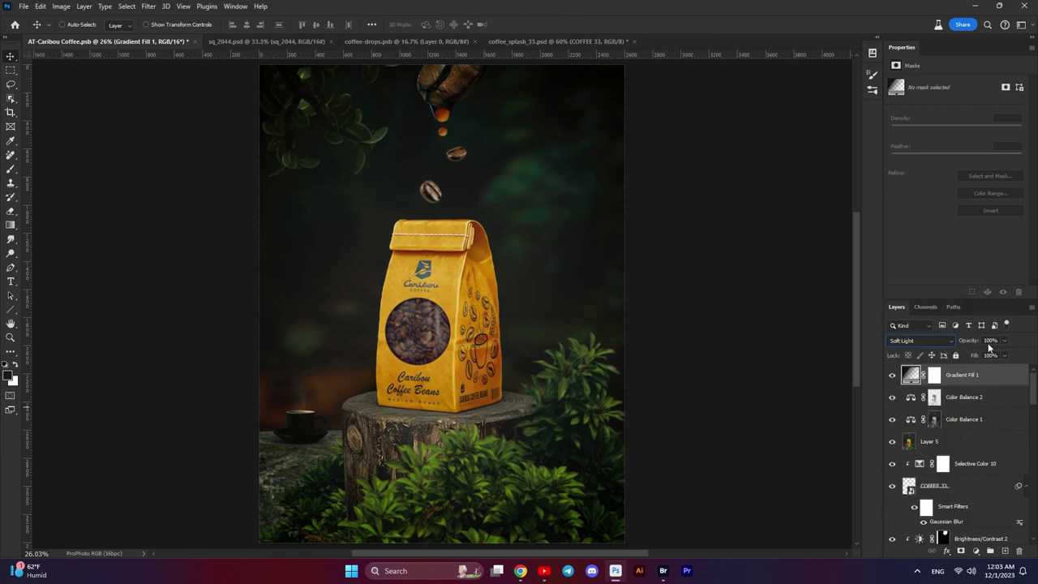
{"action": "left_click", "coordinate": [990, 341]}
{"action": "type", "text": "90"}
- Create Layer 6 and fill it with 50% gray
{"action": "left_click", "coordinate": [1005, 551]}
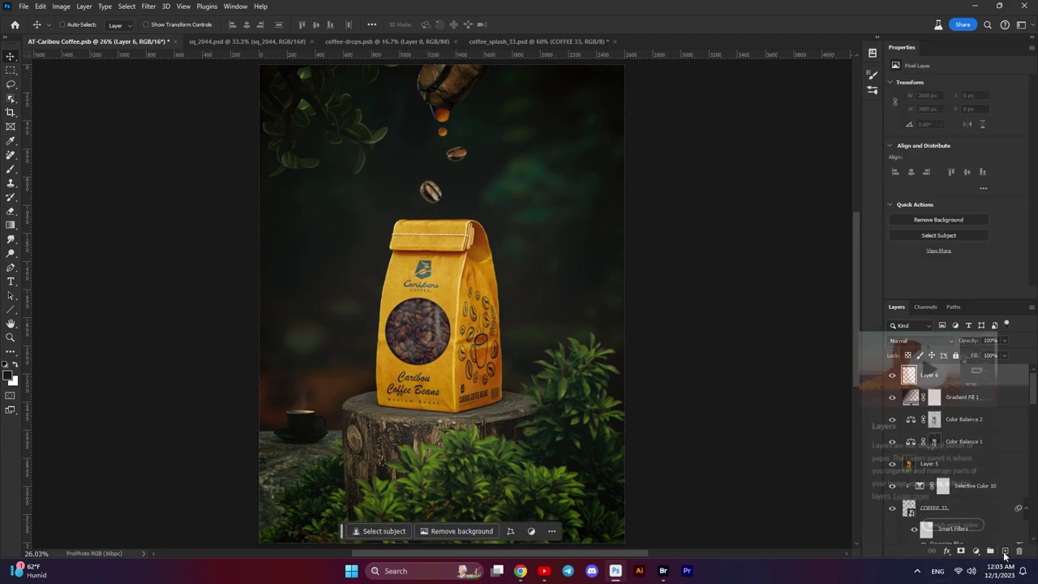
{"action": "left_click", "coordinate": [40, 6]}
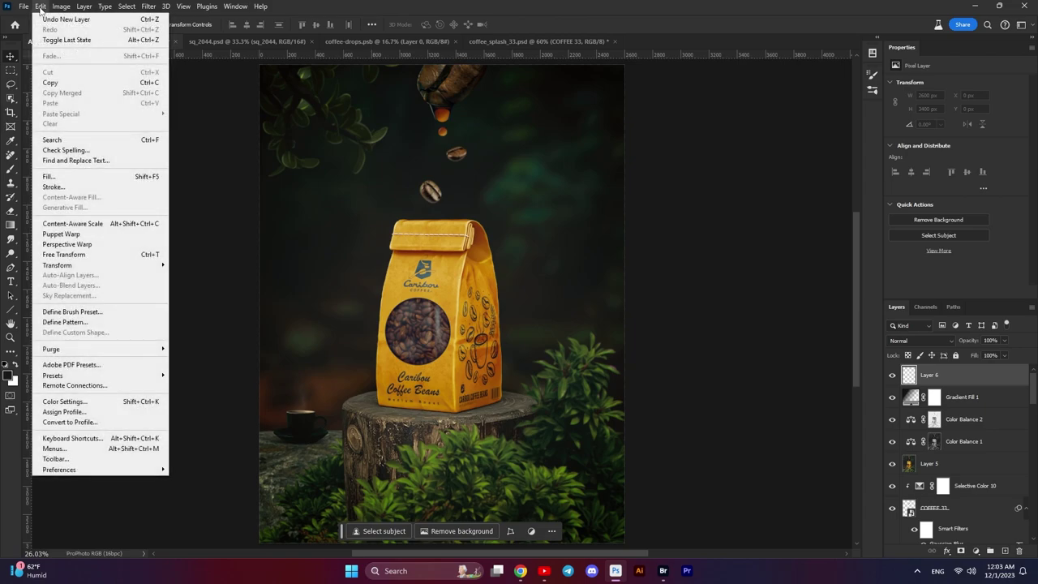
{"action": "left_click", "coordinate": [65, 176]}
{"action": "left_click", "coordinate": [504, 143]}
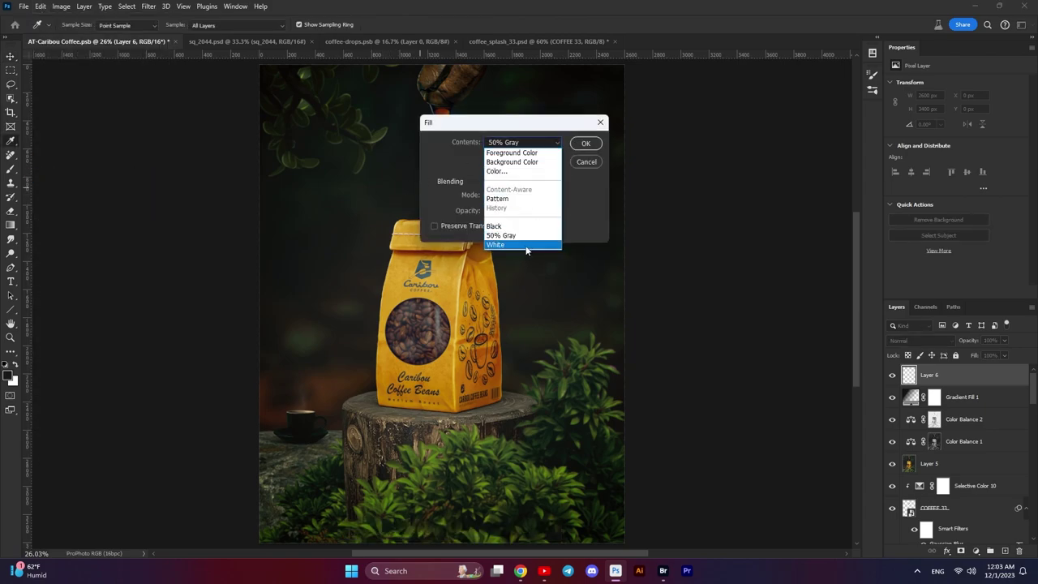
{"action": "left_click", "coordinate": [521, 236]}
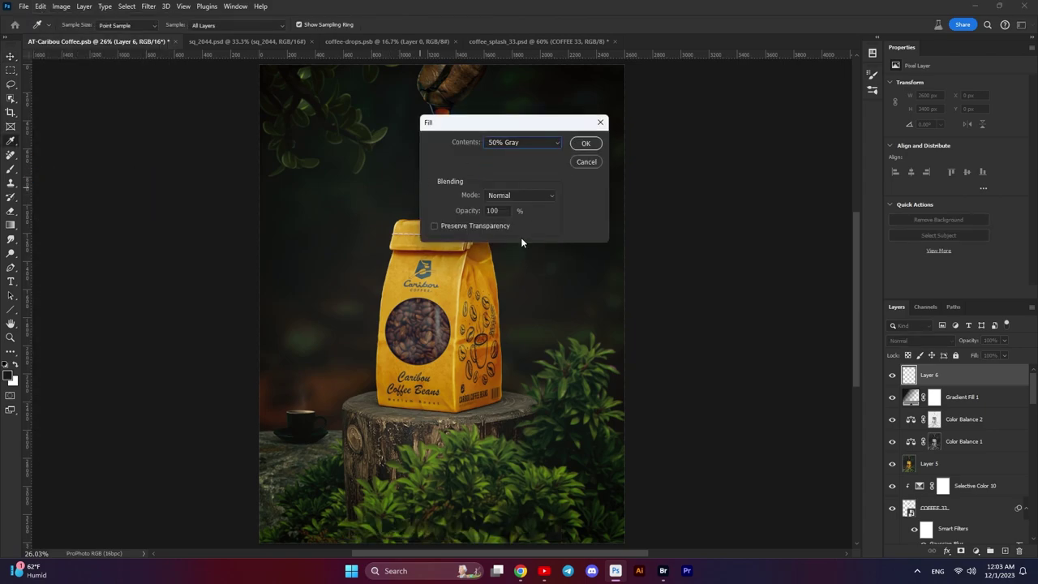
{"action": "left_click", "coordinate": [581, 146]}
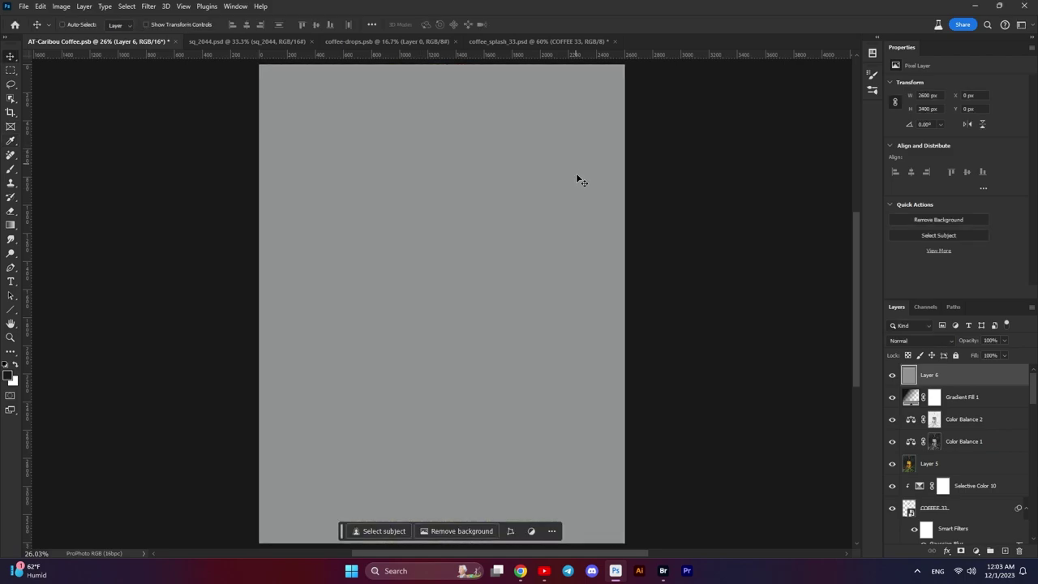
- Convert Layer 6 to a smart object, add 2.8% noise, and blend it in Soft Light
{"action": "right_click", "coordinate": [940, 374]}
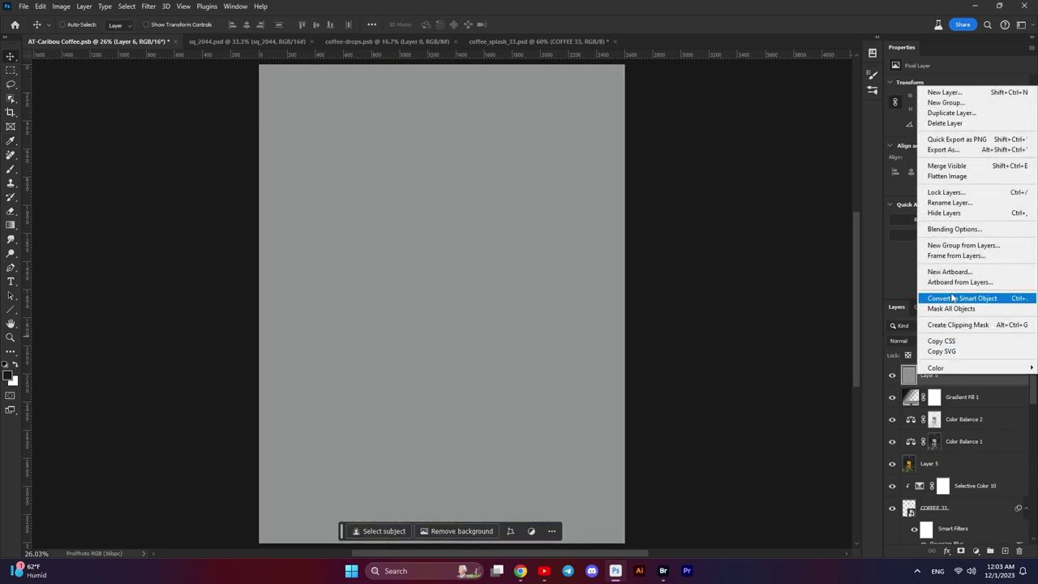
{"action": "left_click", "coordinate": [983, 302]}
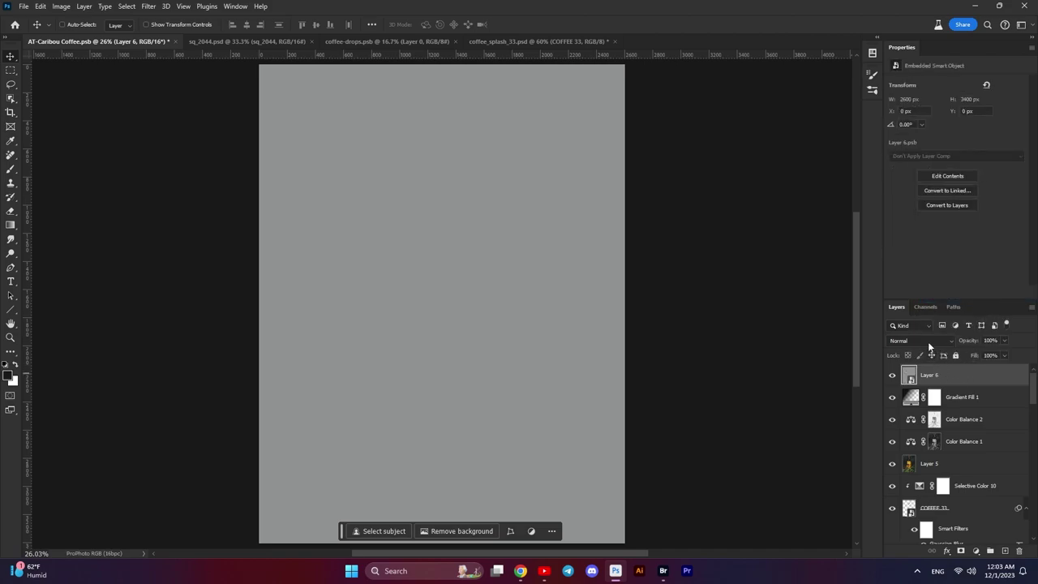
{"action": "left_click", "coordinate": [148, 7]}
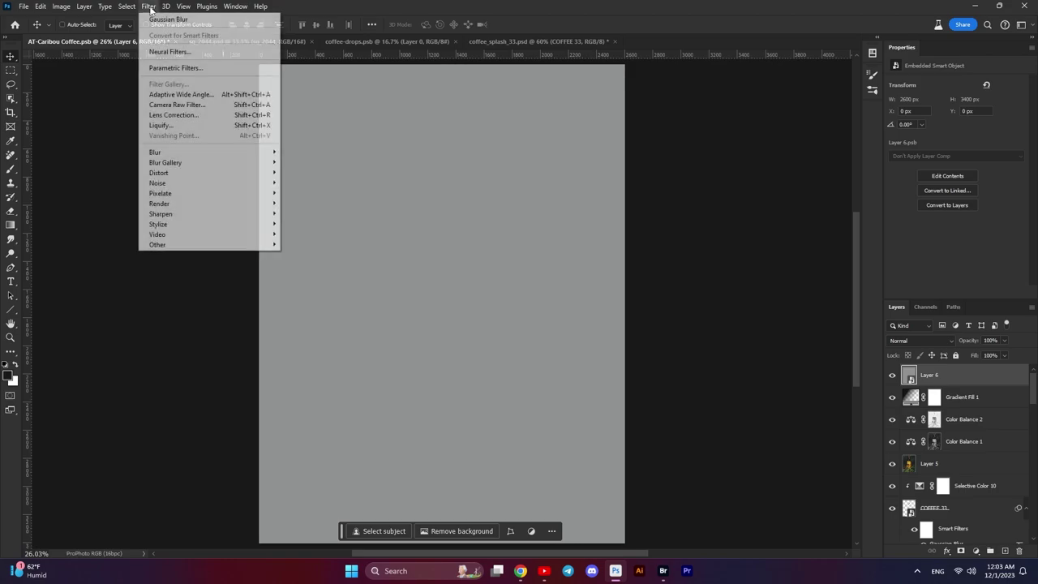
{"action": "mouse_move", "coordinate": [157, 183]}
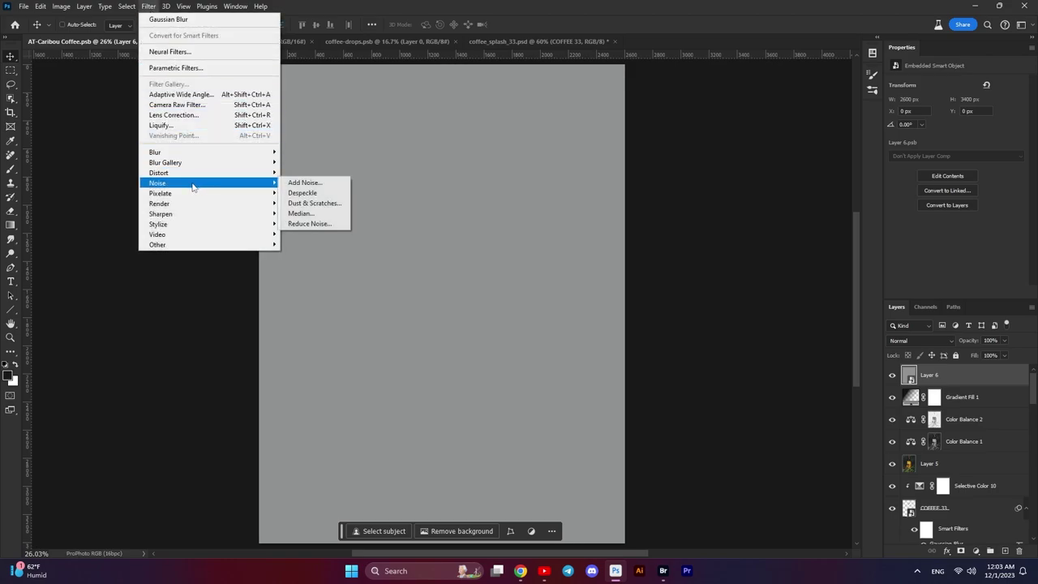
{"action": "left_click", "coordinate": [310, 185]}
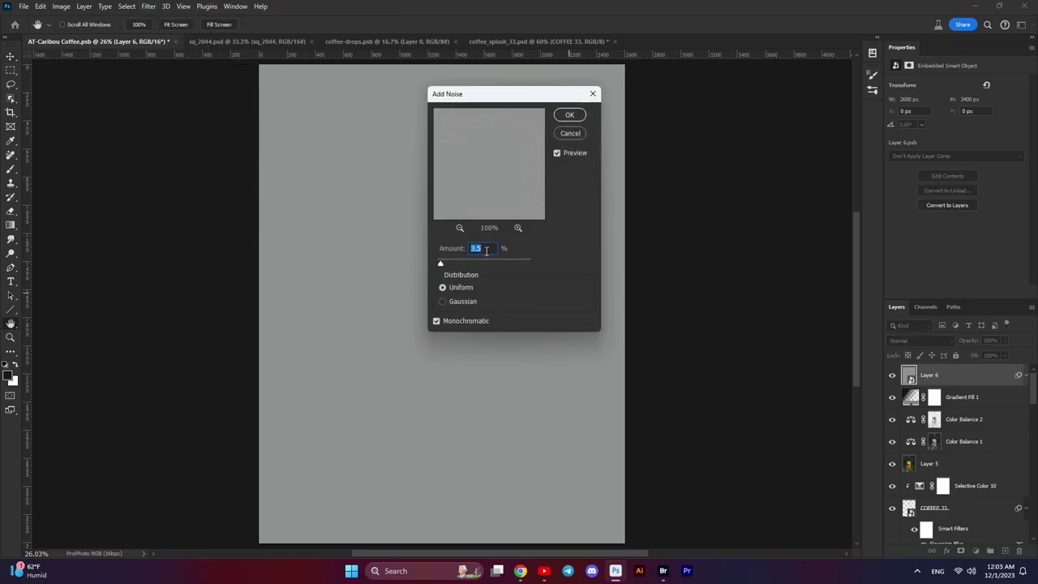
{"action": "type", "text": "2"}
{"action": "type", "text": ".8"}
{"action": "key", "text": "Return"}
{"action": "left_click", "coordinate": [917, 341]}
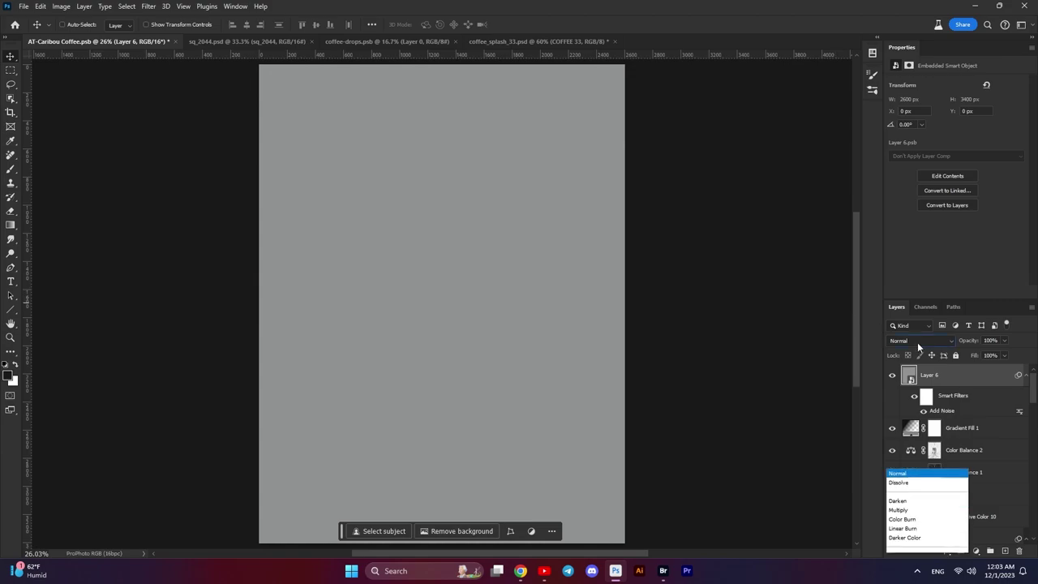
{"action": "left_click", "coordinate": [900, 409]}
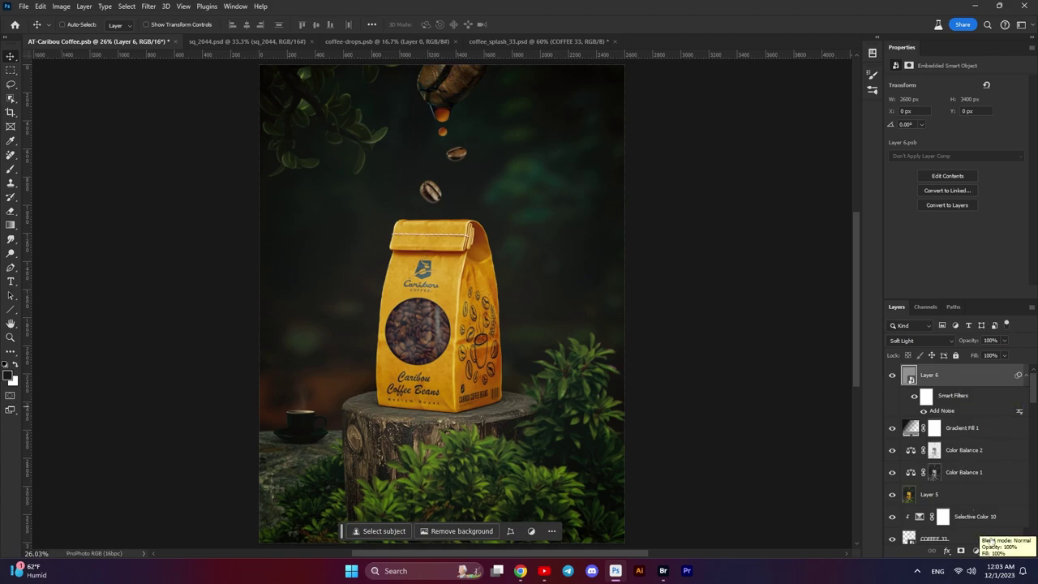
- Add Curves 2, pull a low curve point down and lift the black point to 15
{"action": "left_click", "coordinate": [974, 557]}
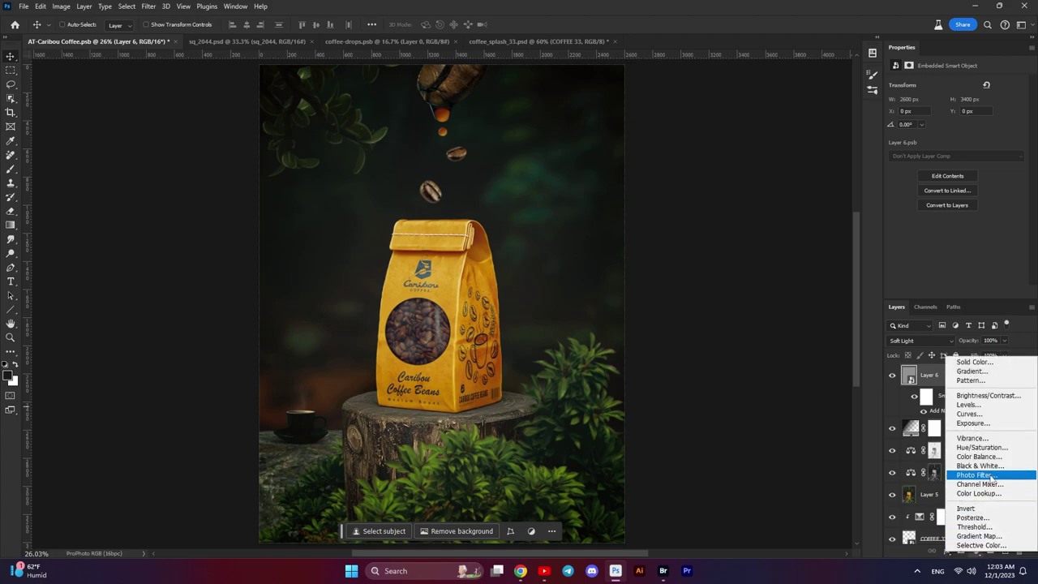
{"action": "left_click", "coordinate": [970, 414]}
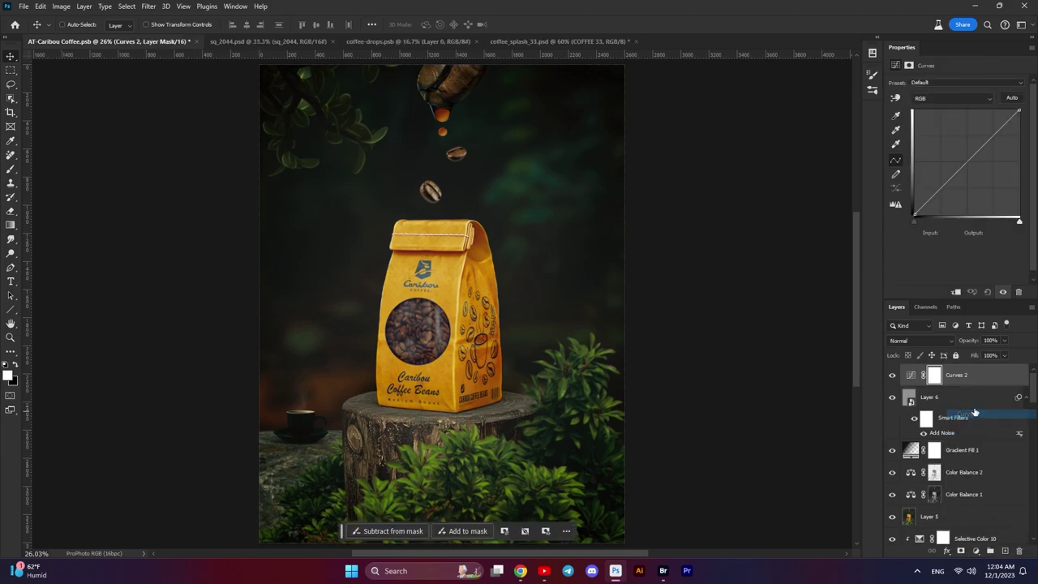
{"action": "left_click", "coordinate": [928, 201]}
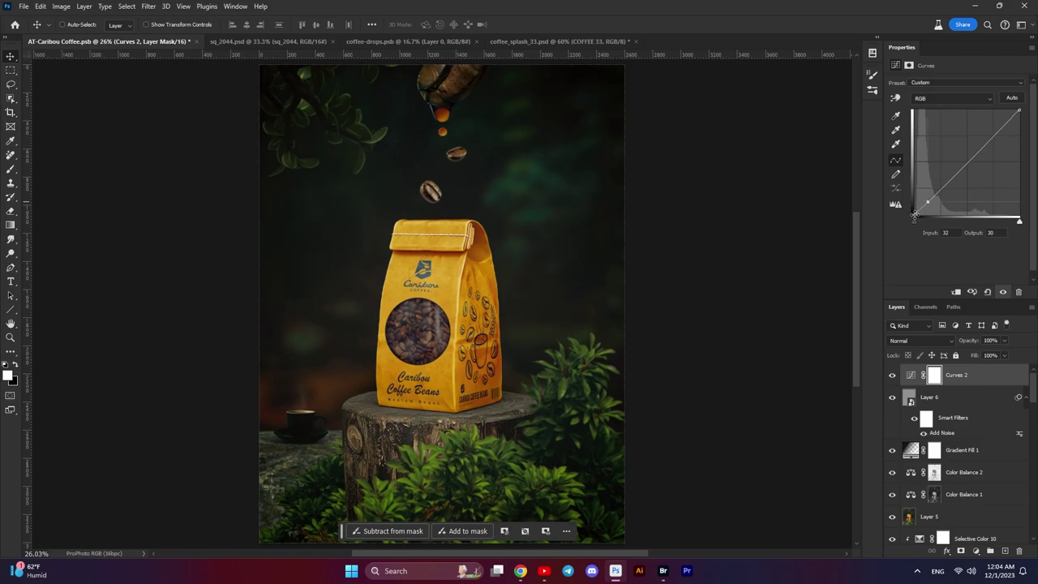
{"action": "left_click_drag", "start_coordinate": [914, 217], "coordinate": [910, 208]}
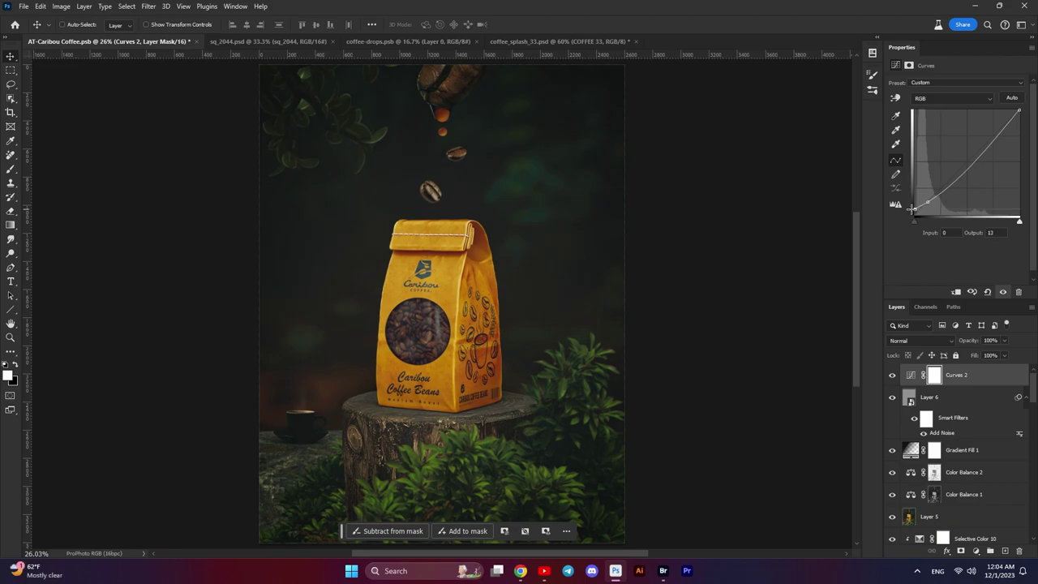
{"action": "left_click_drag", "start_coordinate": [911, 208], "coordinate": [911, 208]}
{"action": "scroll", "coordinate": [579, 241], "scroll_direction": "down", "scroll_amount": 2, "text": "alt"}
{"action": "scroll", "coordinate": [576, 241], "scroll_direction": "down", "scroll_amount": 1, "text": "alt"}
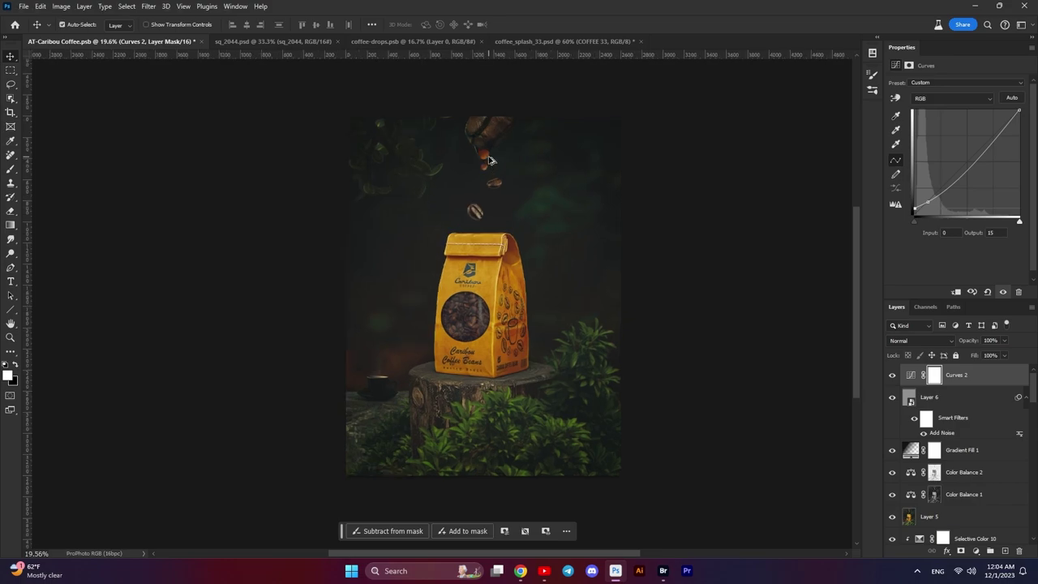
- Lower the Gradient Fill 1 vignette opacity to 40%
{"action": "left_click", "coordinate": [893, 450]}
{"action": "left_click", "coordinate": [893, 450]}
{"action": "left_click", "coordinate": [913, 453]}
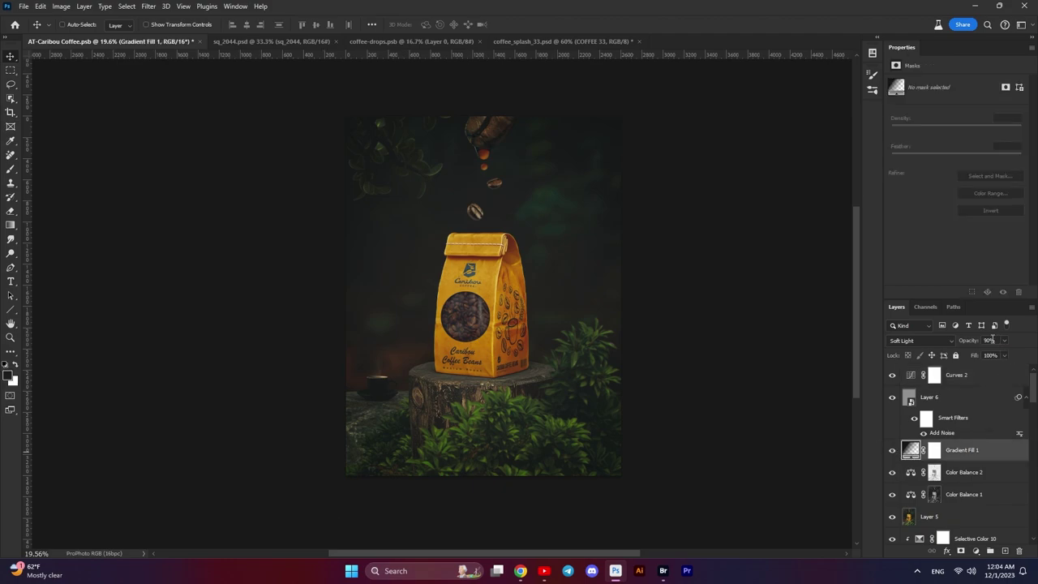
{"action": "left_click", "coordinate": [988, 341]}
{"action": "type", "text": "4"}
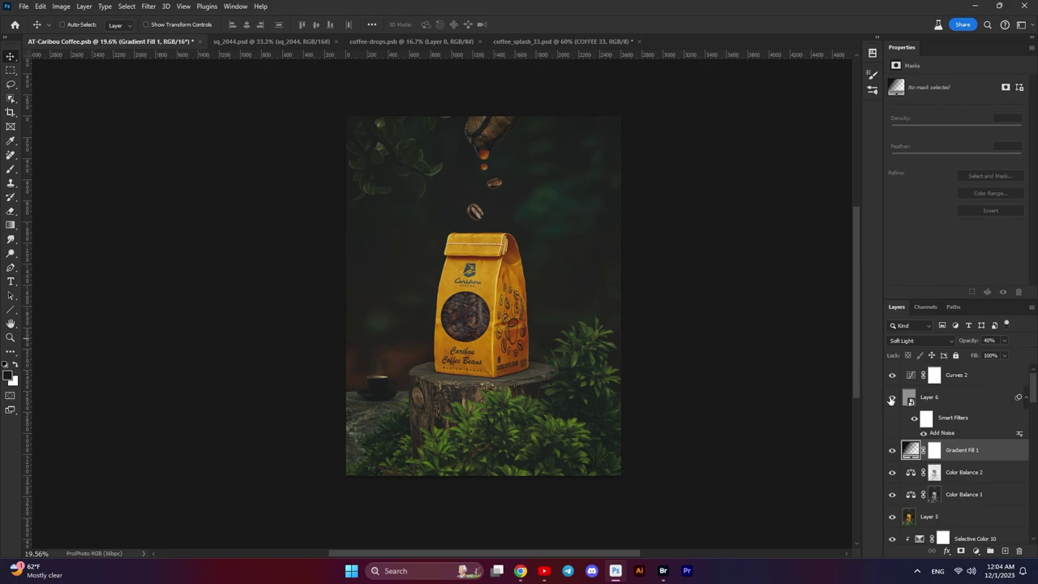
{"action": "left_click", "coordinate": [893, 453]}
{"action": "left_click", "coordinate": [892, 452]}
- Set Curves 2 opacity to 45% and fit the image on screen
{"action": "left_click", "coordinate": [892, 375]}
{"action": "left_click", "coordinate": [892, 376]}
{"action": "left_click", "coordinate": [910, 378]}
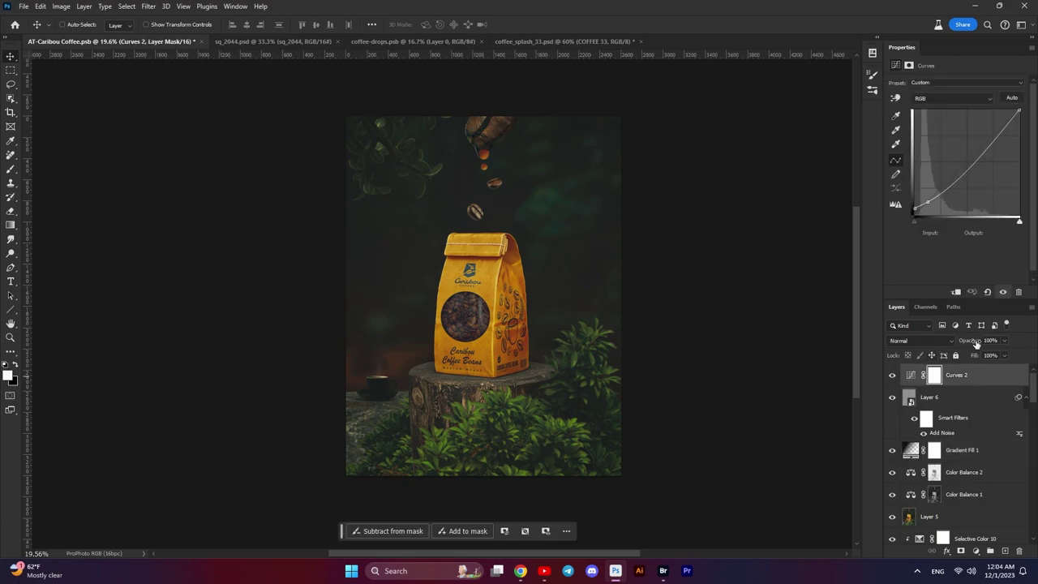
{"action": "left_click_drag", "start_coordinate": [975, 344], "coordinate": [957, 341]}
{"action": "left_click_drag", "start_coordinate": [957, 341], "coordinate": [960, 341]}
{"action": "left_click", "coordinate": [989, 340]}
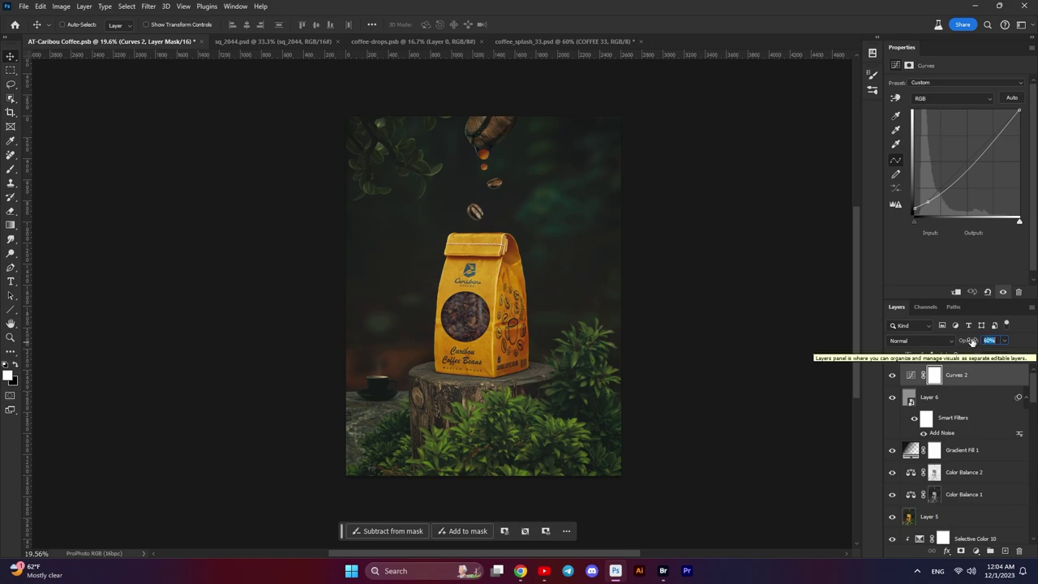
{"action": "type", "text": "45"}
{"action": "key", "text": "Return"}
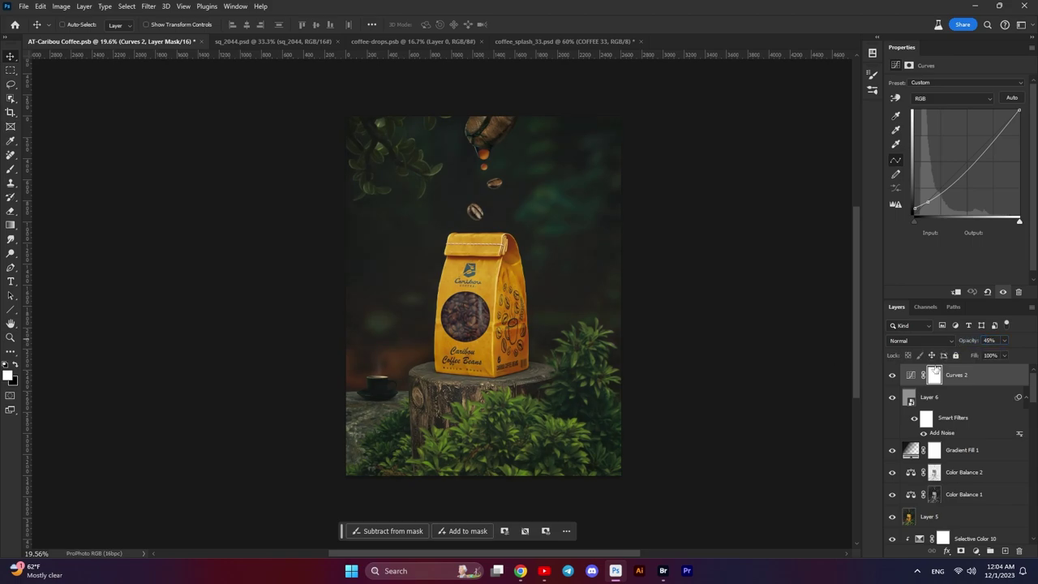
{"action": "left_click", "coordinate": [893, 378]}
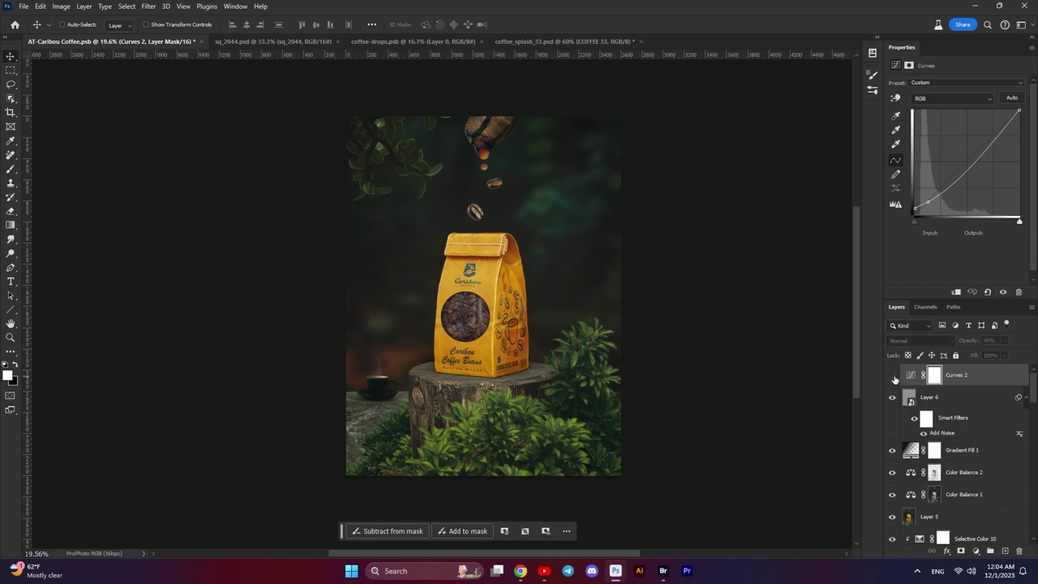
{"action": "scroll", "coordinate": [572, 314], "scroll_direction": "down", "scroll_amount": 1}
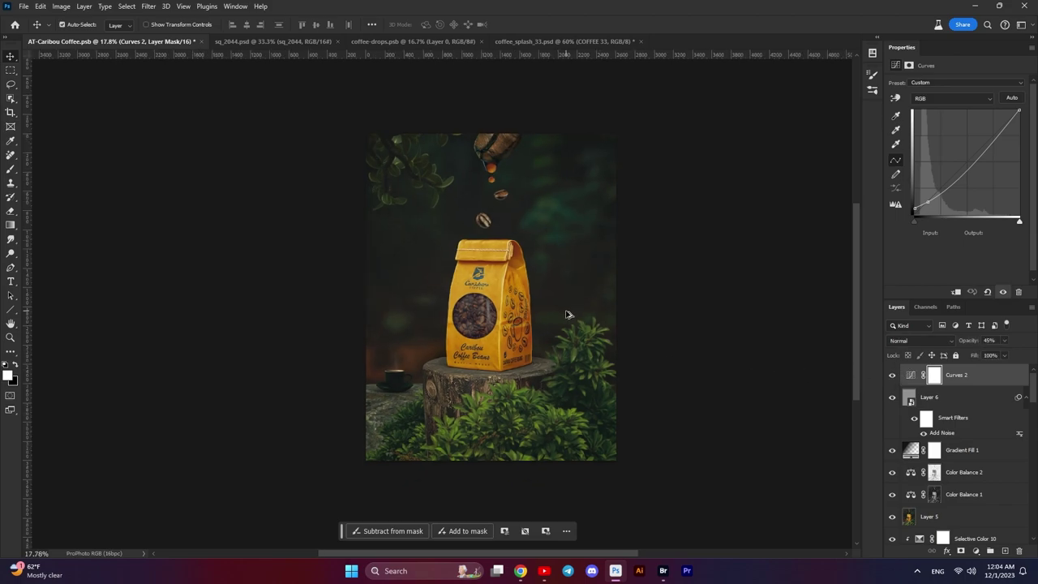
{"action": "scroll", "coordinate": [567, 316], "scroll_direction": "down", "scroll_amount": 1}
{"action": "scroll", "coordinate": [560, 316], "scroll_direction": "down", "scroll_amount": 2}
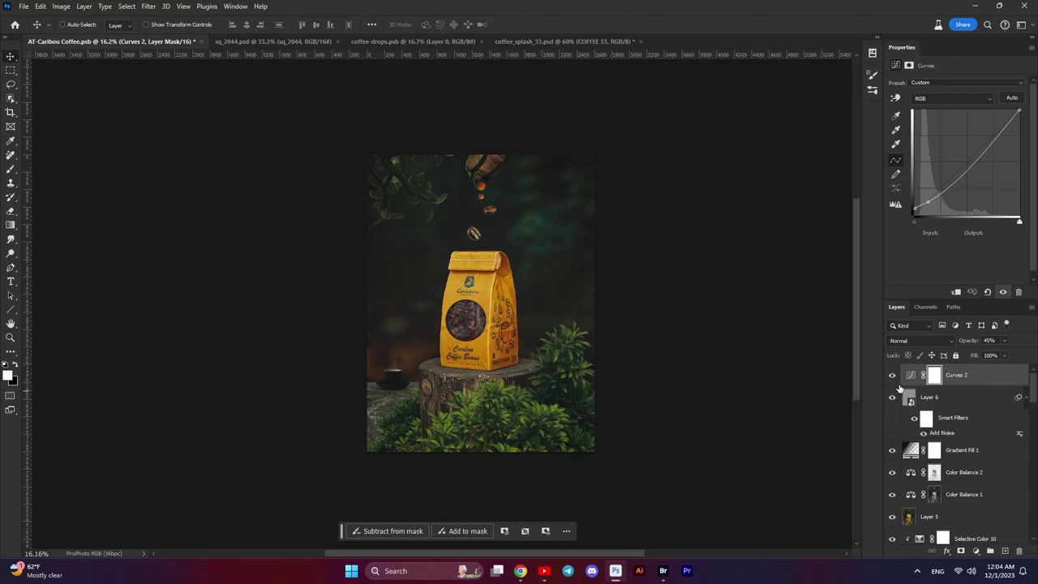
{"action": "key", "text": "ctrl+0"}
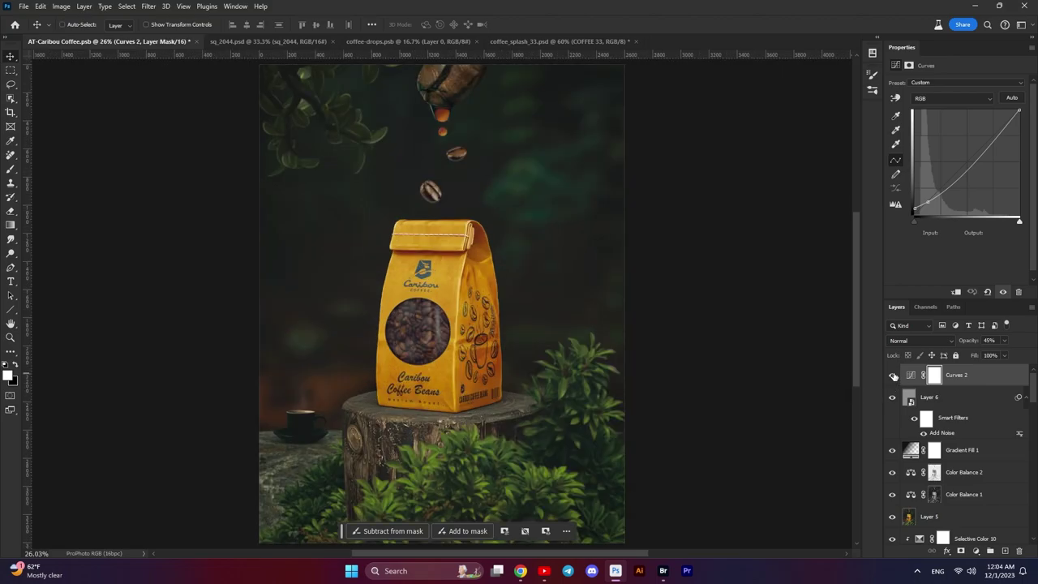